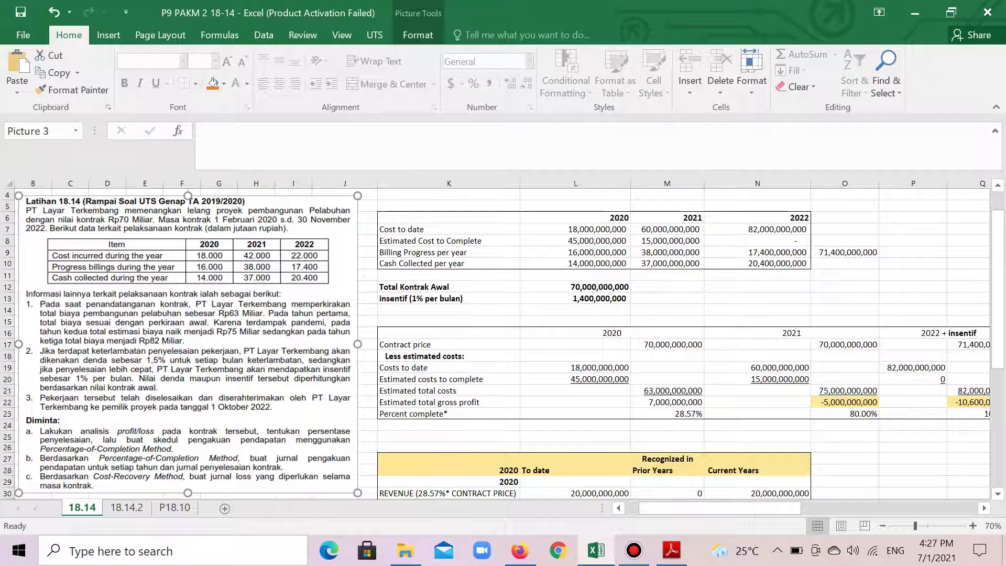
Reposition the exercise-text picture over columns B to J beside the data tables, with its top edge at row 1
{"action": "scroll", "coordinate": [504, 343], "scroll_direction": "down", "scroll_amount": 2}
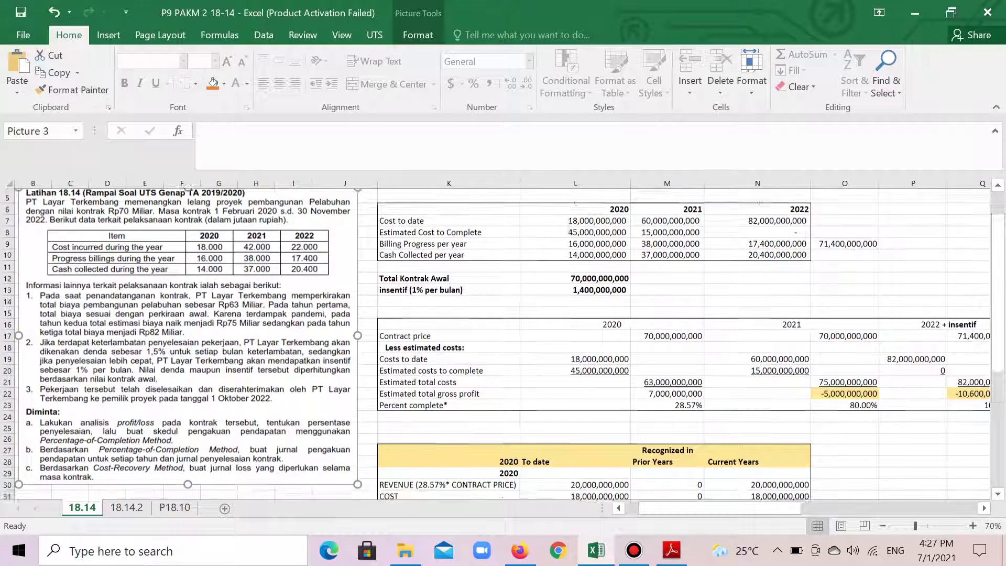
{"action": "left_click_drag", "start_coordinate": [188, 309], "coordinate": [276, 323]}
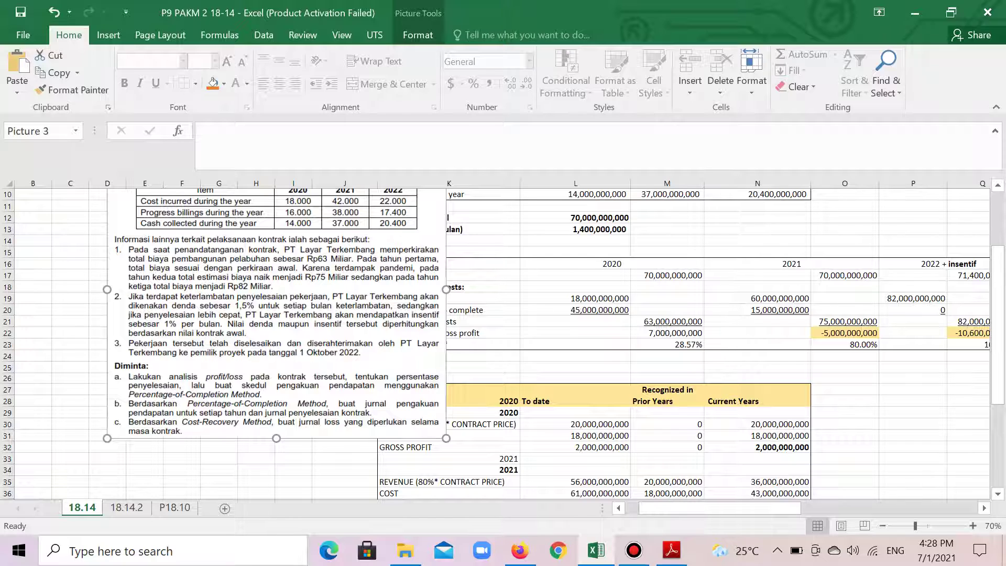
{"action": "scroll", "coordinate": [503, 341], "scroll_direction": "up", "scroll_amount": 2}
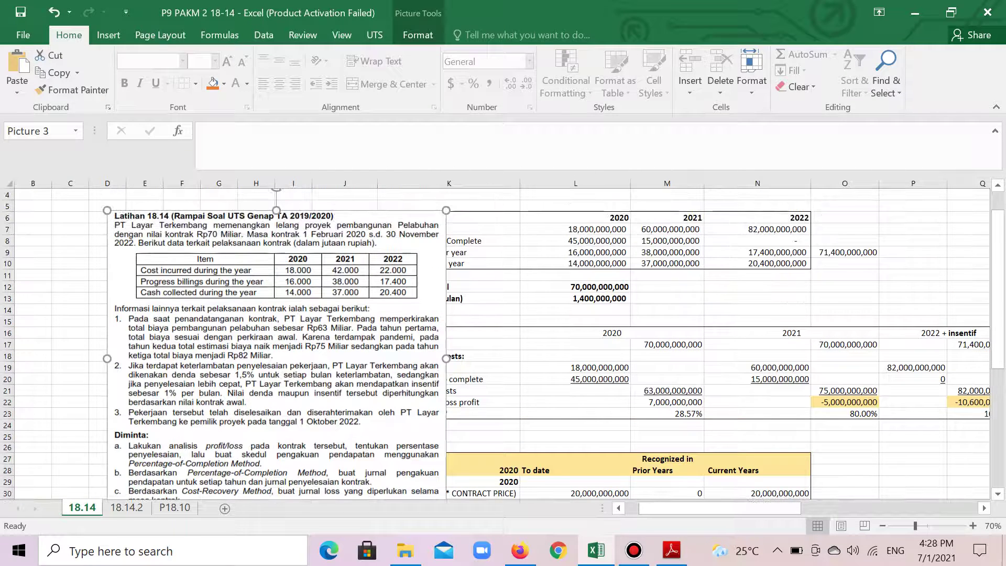
{"action": "scroll", "coordinate": [503, 341], "scroll_direction": "down", "scroll_amount": 3}
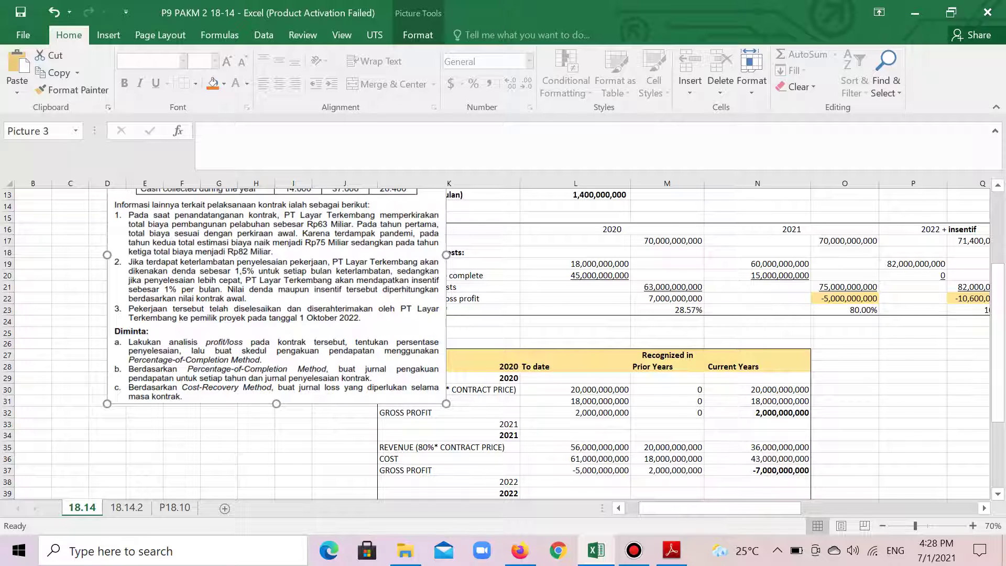
{"action": "left_click_drag", "start_coordinate": [277, 299], "coordinate": [202, 311]}
{"action": "scroll", "coordinate": [503, 341], "scroll_direction": "up", "scroll_amount": 4}
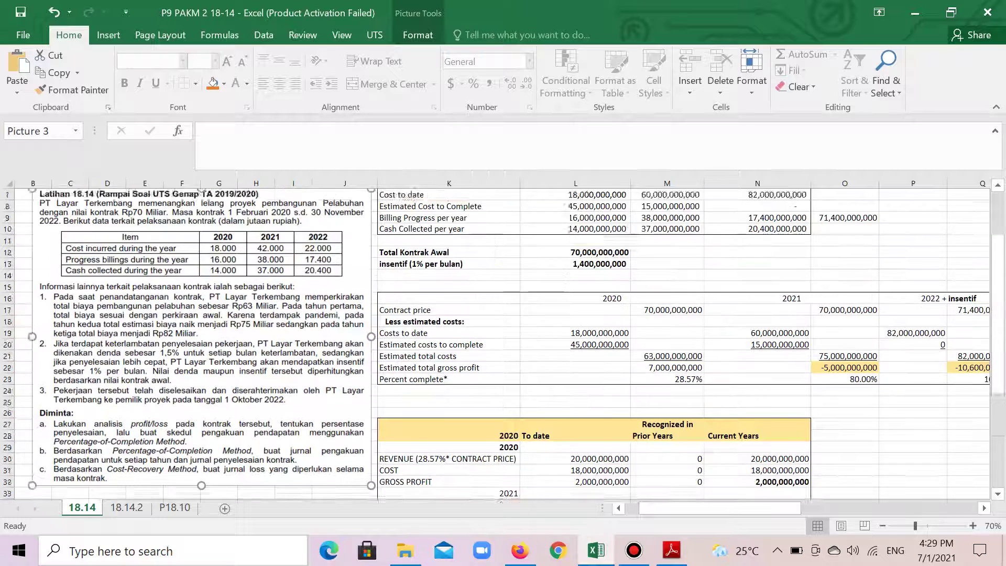
{"action": "left_click_drag", "start_coordinate": [202, 362], "coordinate": [201, 312]}
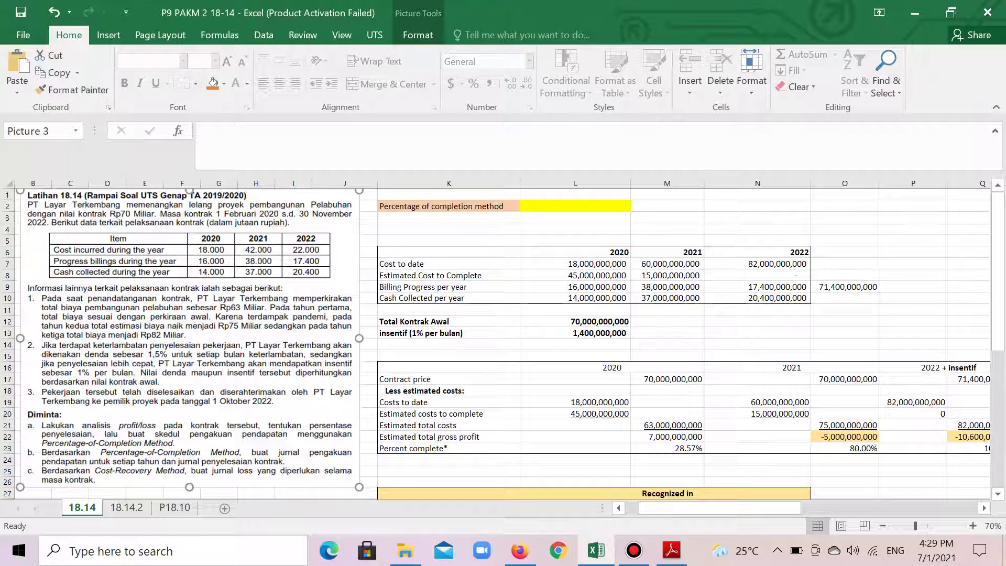
Examine the contract data table K6:N10 and the cost-to-date entries for 2020, 2021 and 2022 in row 7
{"action": "left_click_drag", "start_coordinate": [445, 252], "coordinate": [776, 298]}
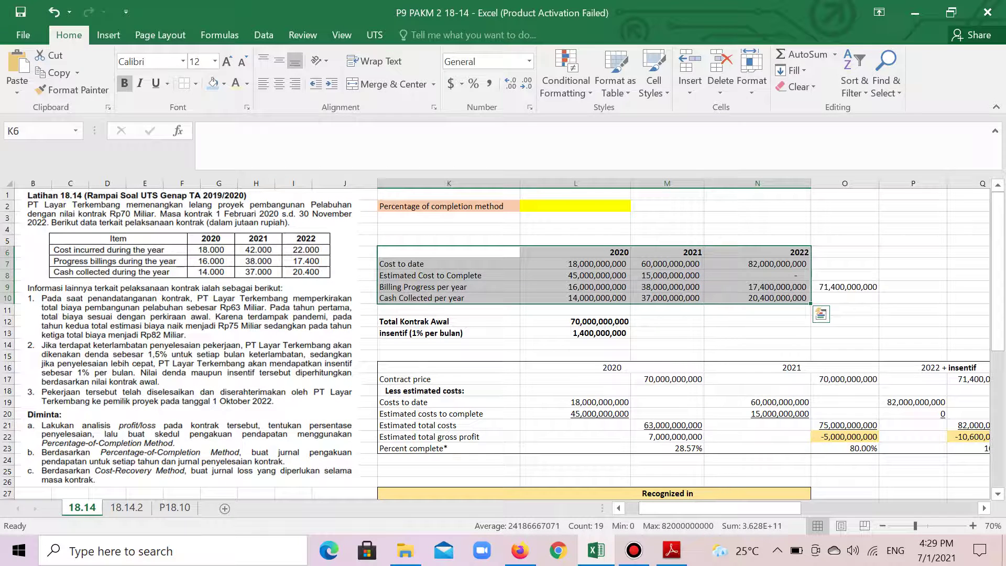
{"action": "left_click", "coordinate": [456, 275]}
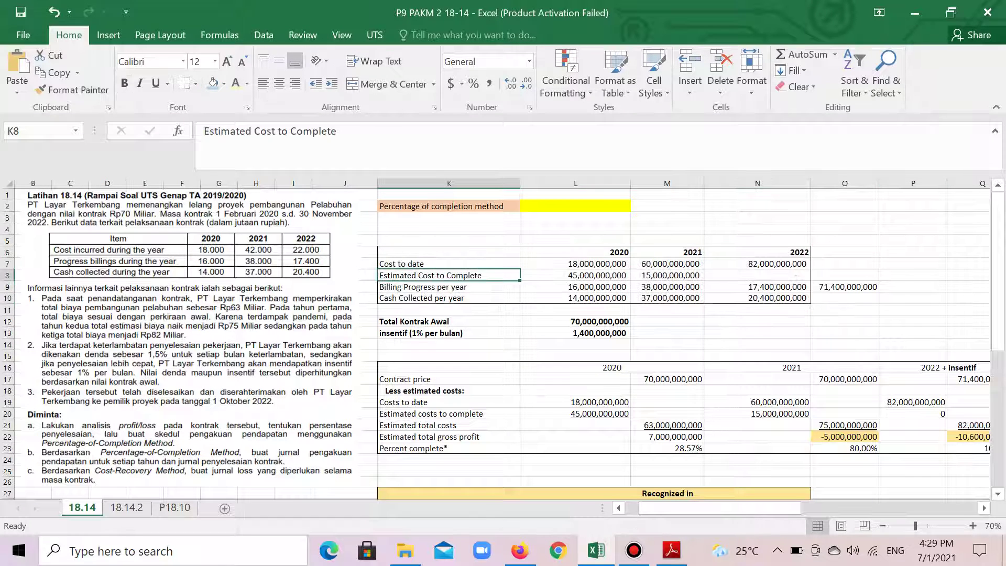
{"action": "left_click", "coordinate": [576, 264]}
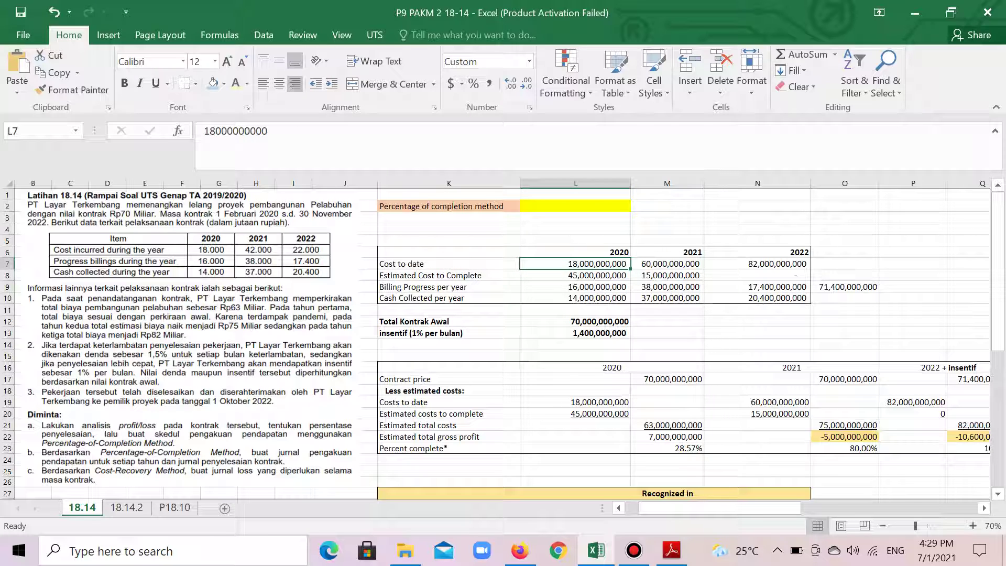
{"action": "left_click", "coordinate": [668, 264]}
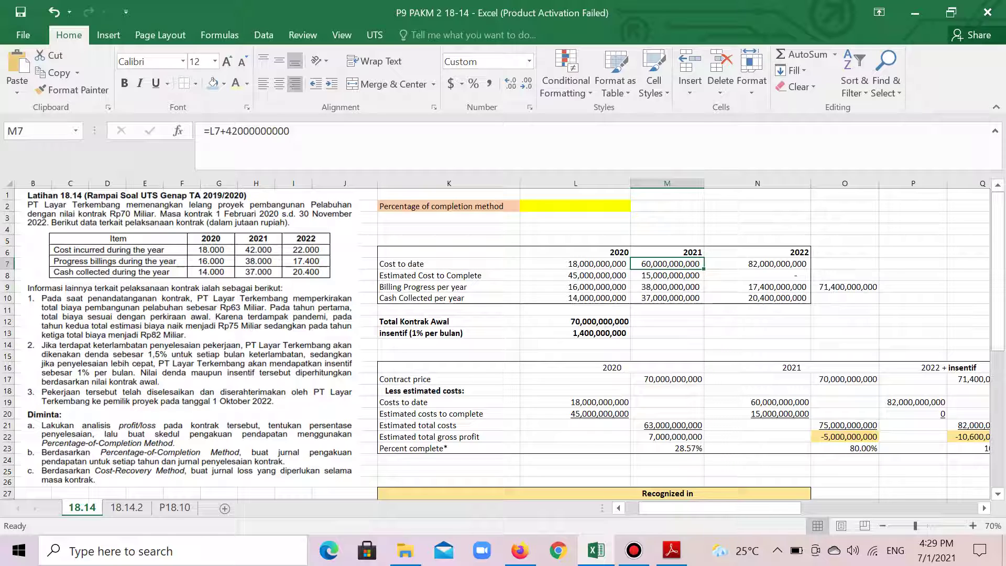
{"action": "left_click", "coordinate": [757, 264]}
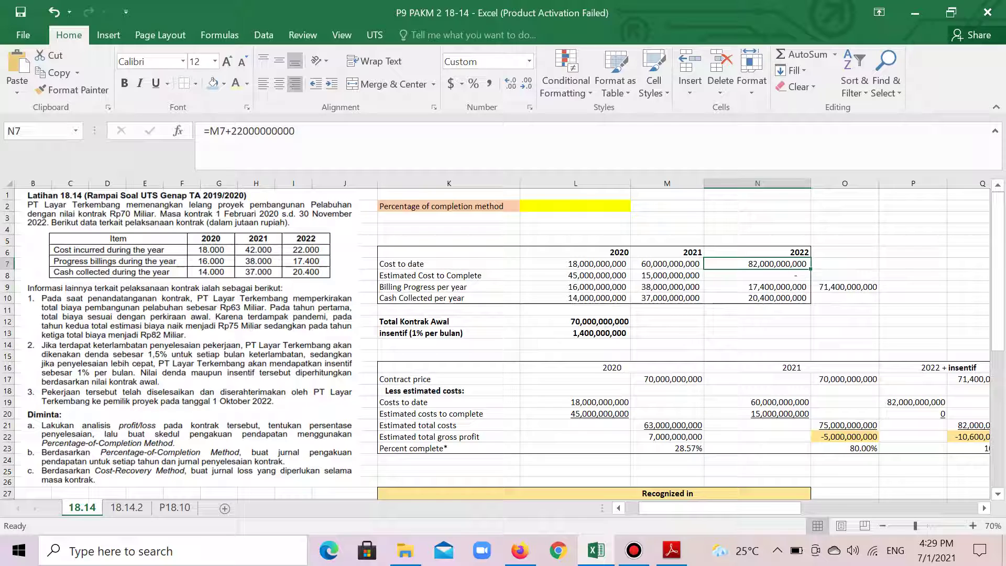
{"action": "left_click", "coordinate": [667, 264]}
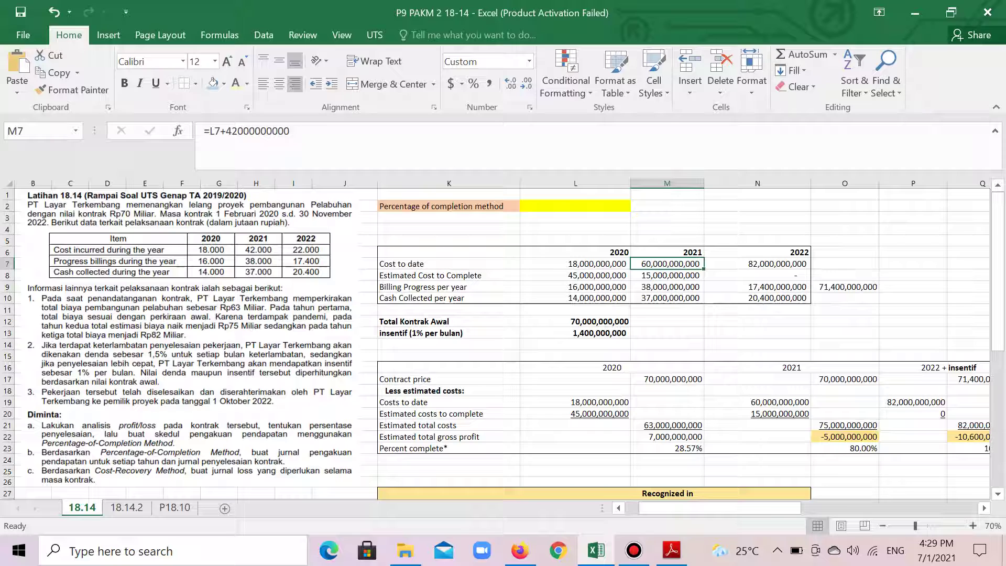
Review the yearly billing progress values in row 9 and the cash collected values in row 10
{"action": "left_click", "coordinate": [449, 287]}
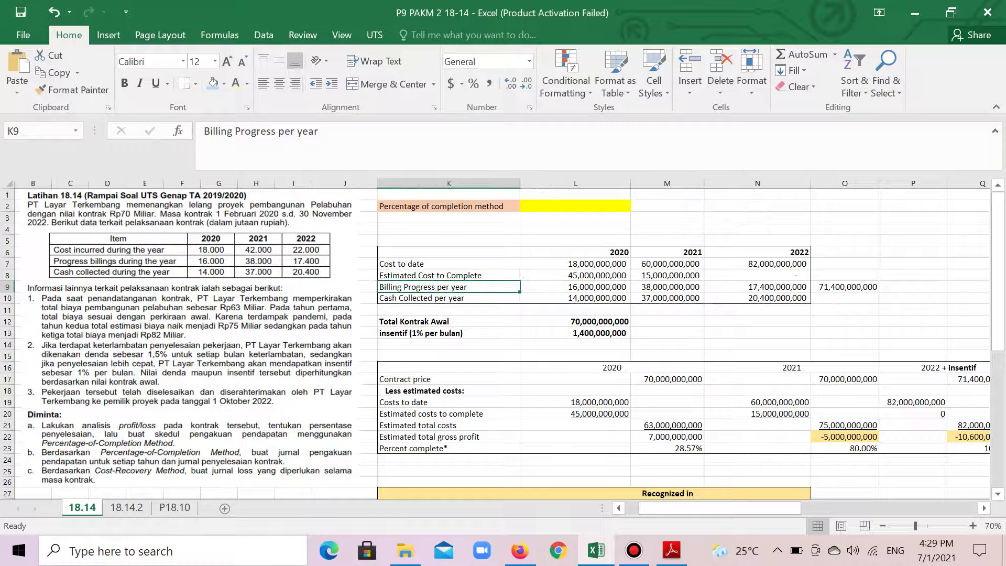
{"action": "left_click", "coordinate": [575, 287]}
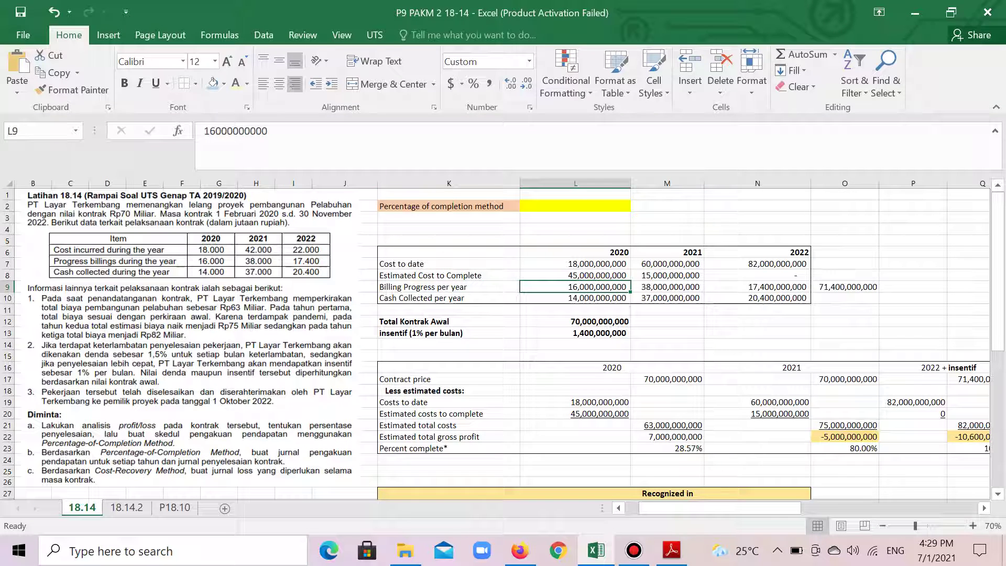
{"action": "left_click", "coordinate": [668, 287]}
{"action": "left_click", "coordinate": [757, 286]}
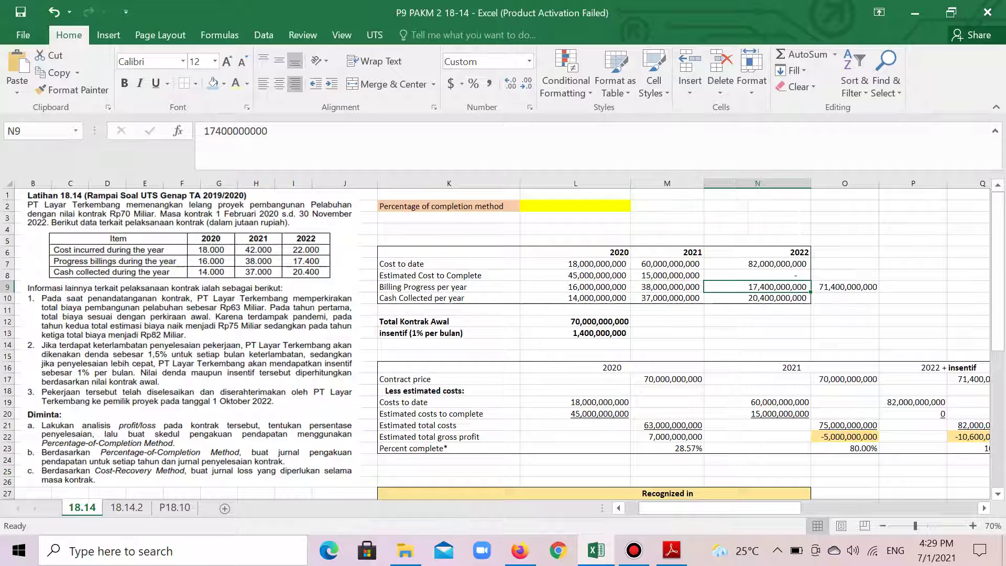
{"action": "left_click", "coordinate": [597, 297]}
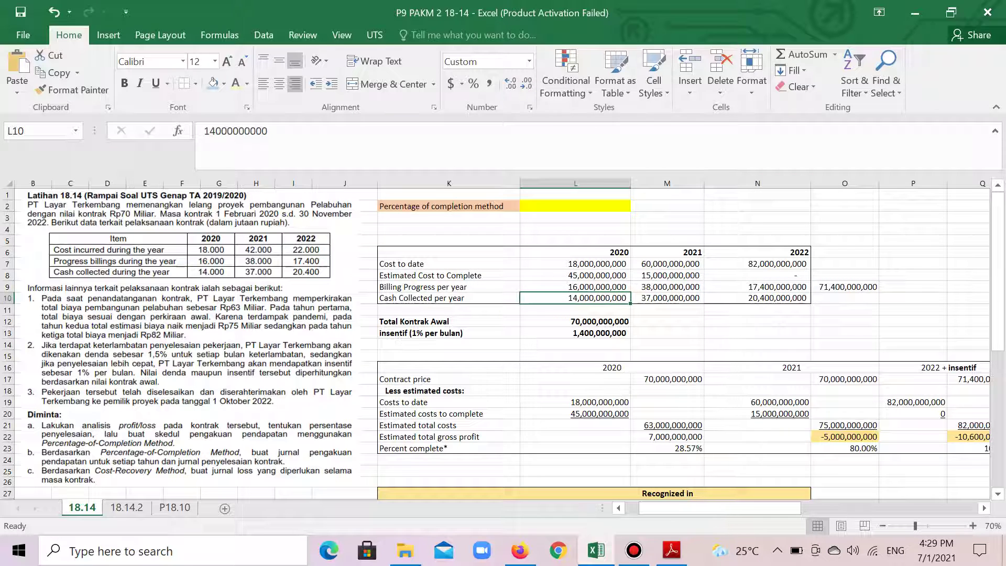
{"action": "left_click", "coordinate": [667, 298]}
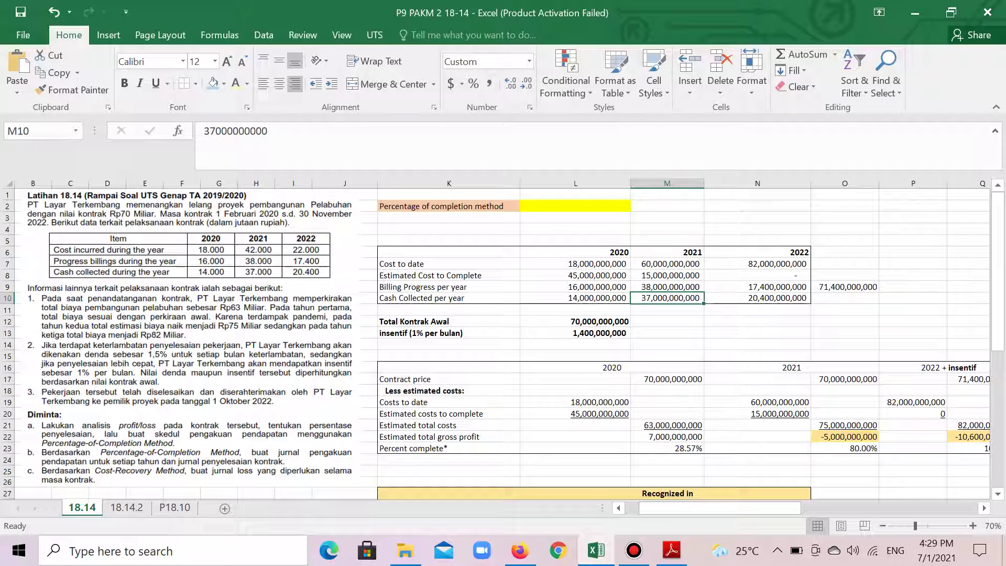
Inspect the estimated cost to complete for 2020 and 2021 and trace how M21, L19 and L20 draw on the data table
{"action": "left_click", "coordinate": [597, 275]}
{"action": "left_click", "coordinate": [667, 275]}
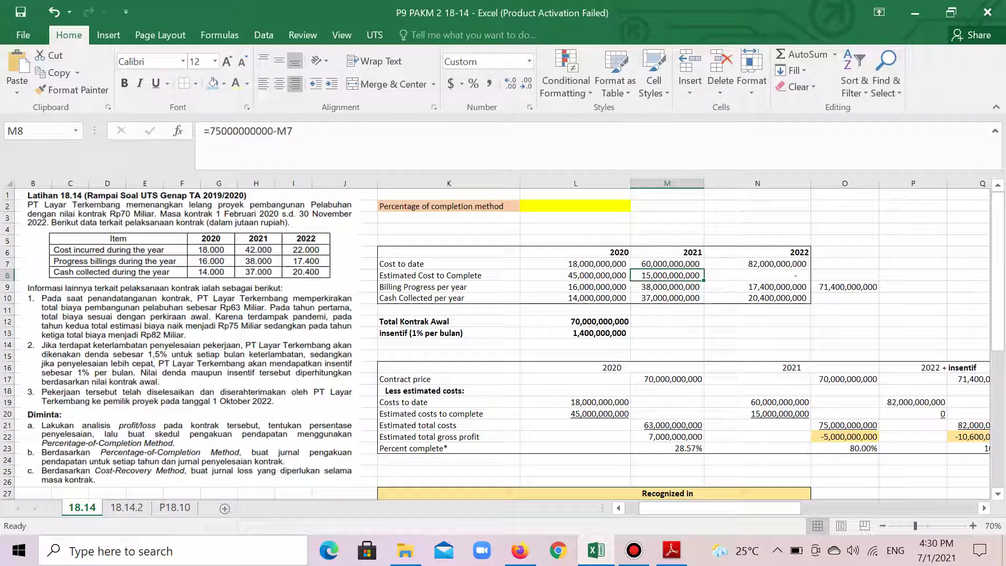
{"action": "left_click", "coordinate": [667, 426]}
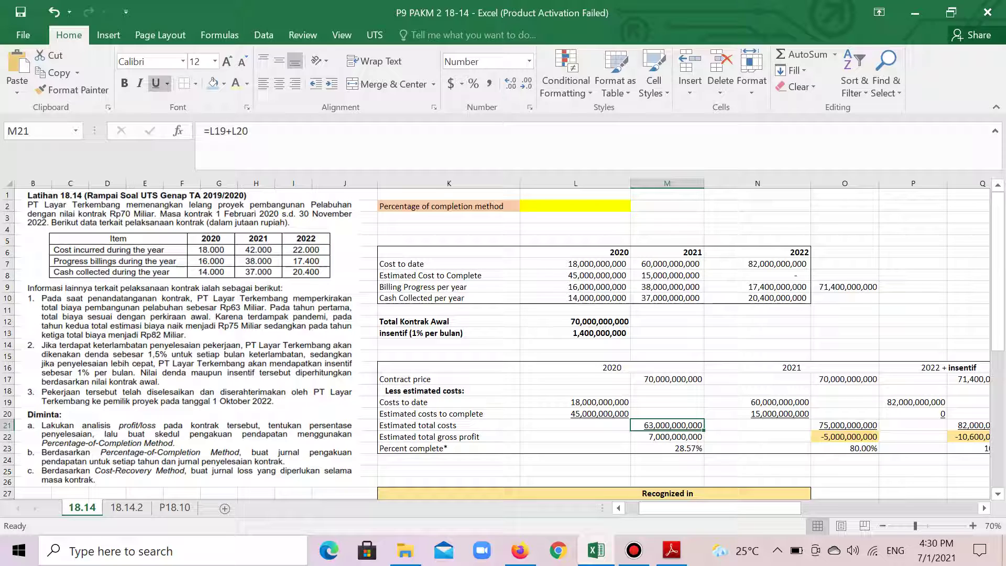
{"action": "left_click", "coordinate": [575, 403]}
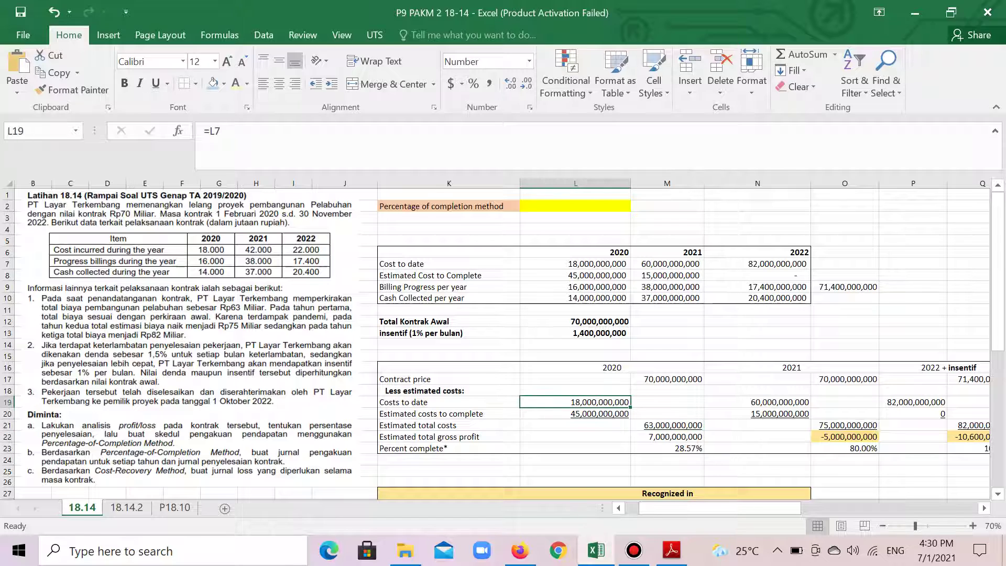
{"action": "left_click", "coordinate": [575, 414]}
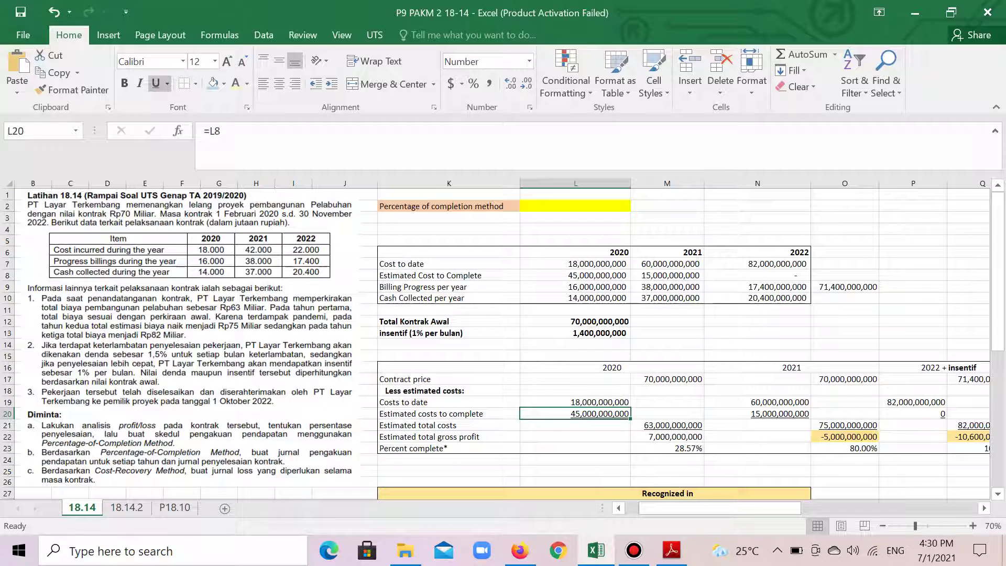
{"action": "key", "text": "ctrl+bracketleft"}
{"action": "left_click_drag", "start_coordinate": [448, 252], "coordinate": [796, 298]}
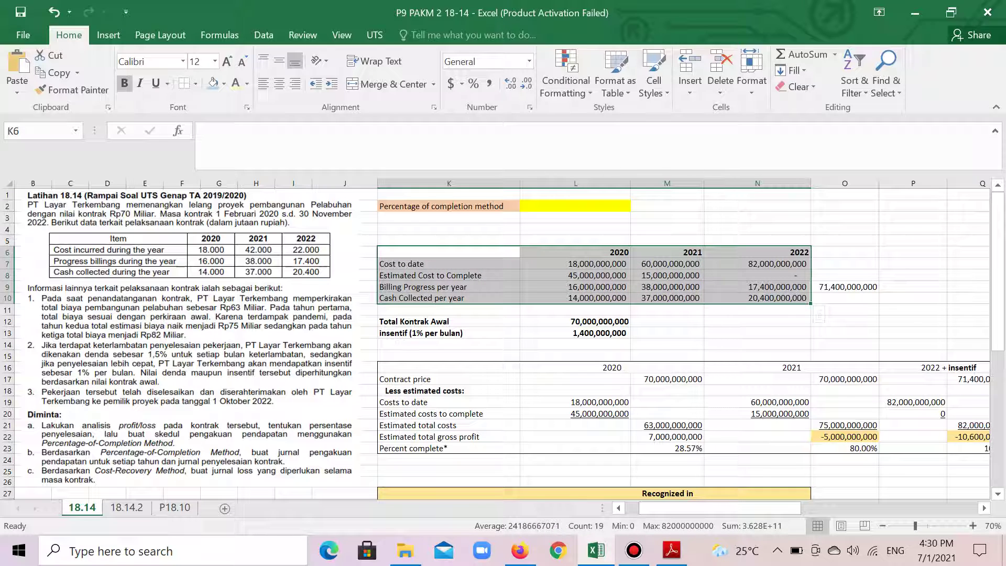
{"action": "left_click_drag", "start_coordinate": [448, 379], "coordinate": [681, 472]}
Check the initial contract total in L12 and the incentive formula in L13
{"action": "left_click", "coordinate": [575, 345]}
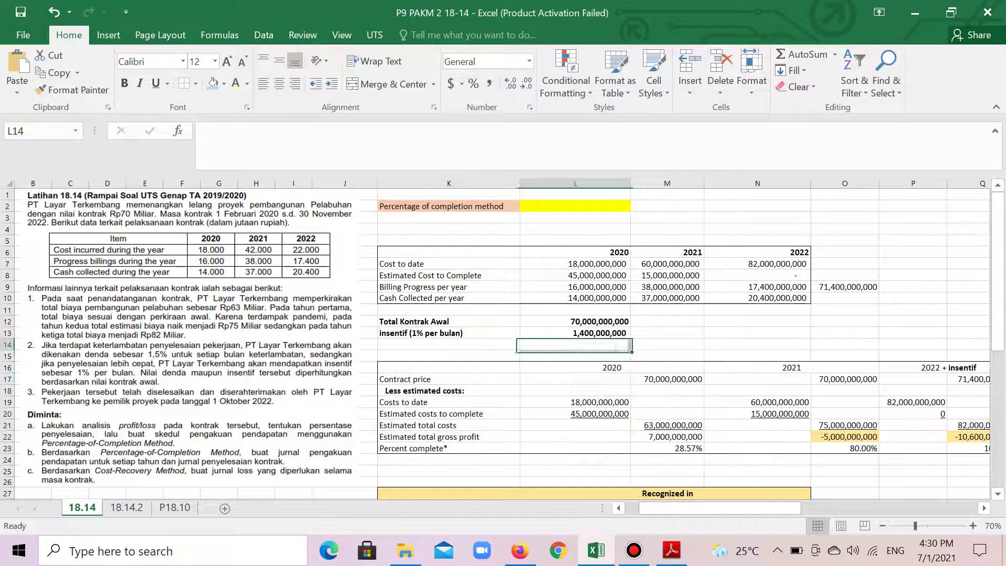
{"action": "left_click", "coordinate": [448, 310]}
{"action": "left_click", "coordinate": [575, 321]}
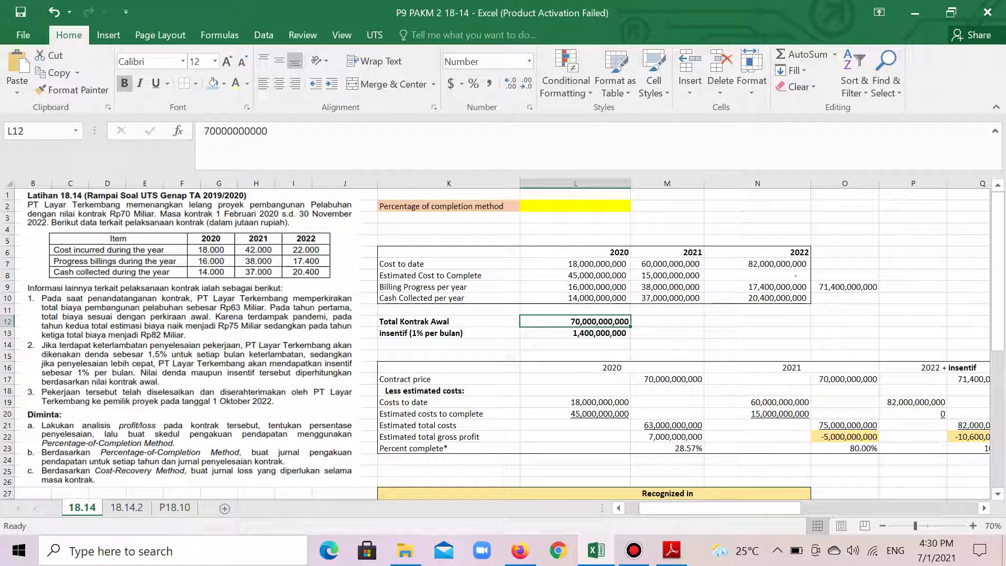
{"action": "left_click", "coordinate": [575, 333]}
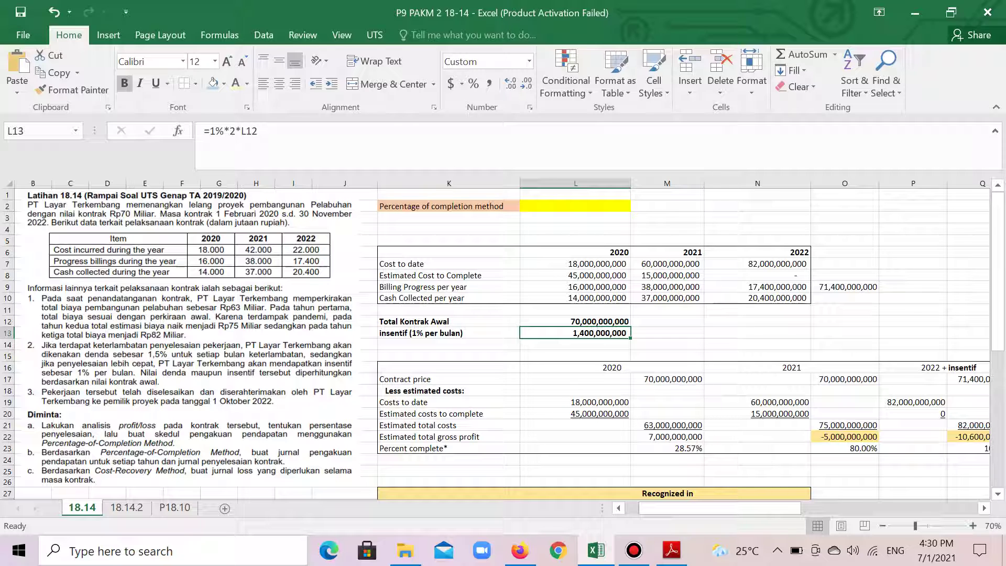
Examine the 2020 contract price in M17 and the 2022 price formula in Q17 together with the incentive in L13
{"action": "scroll", "coordinate": [503, 336], "scroll_direction": "down", "scroll_amount": 1}
{"action": "left_click_drag", "start_coordinate": [718, 507], "coordinate": [759, 507]}
{"action": "left_click", "coordinate": [337, 356]}
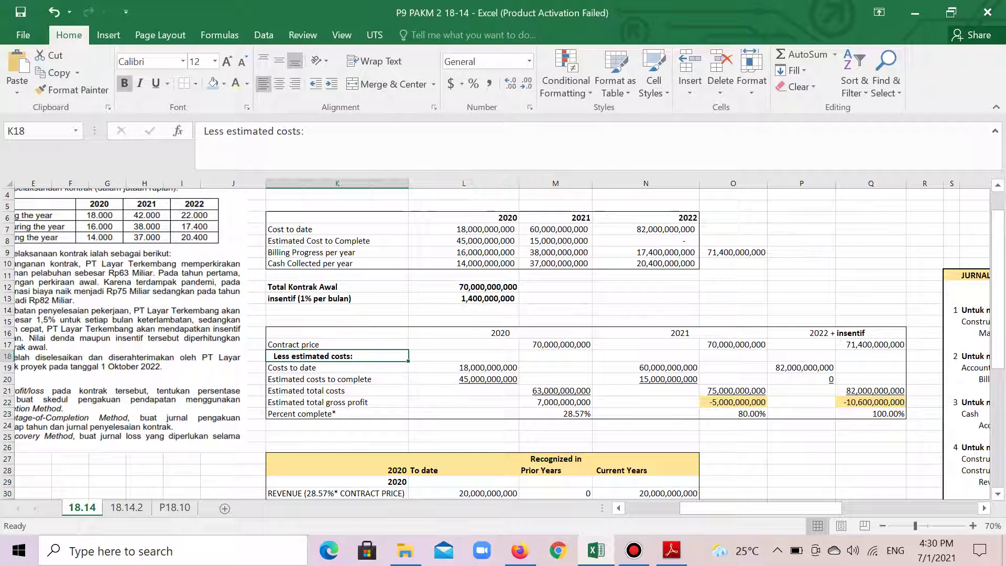
{"action": "left_click", "coordinate": [555, 344]}
{"action": "mouse_move", "coordinate": [157, 314]}
{"action": "left_mouse_down"}
{"action": "mouse_move", "coordinate": [374, 374]}
{"action": "mouse_move", "coordinate": [201, 341]}
{"action": "mouse_move", "coordinate": [171, 324]}
{"action": "left_mouse_up"}
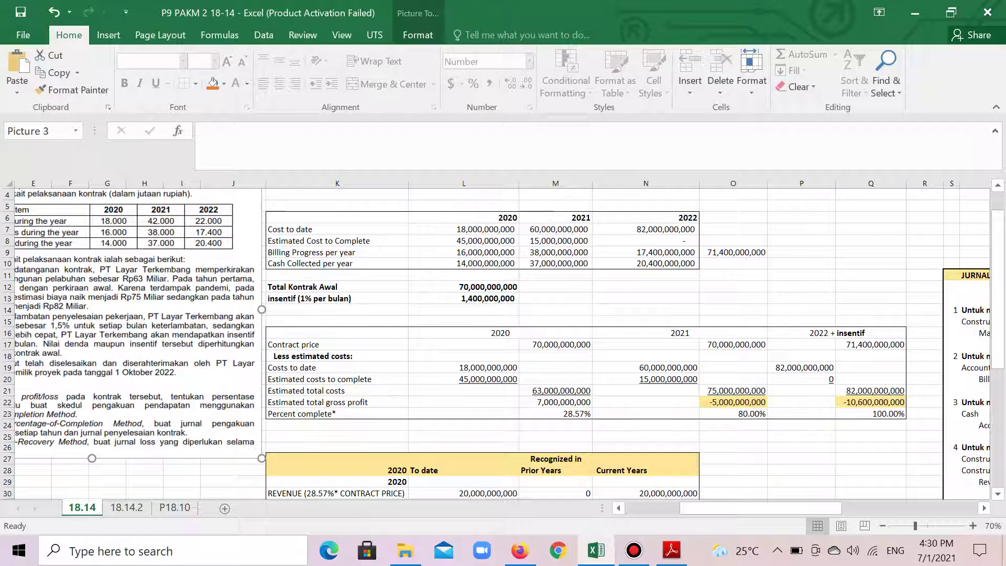
{"action": "left_click", "coordinate": [871, 345]}
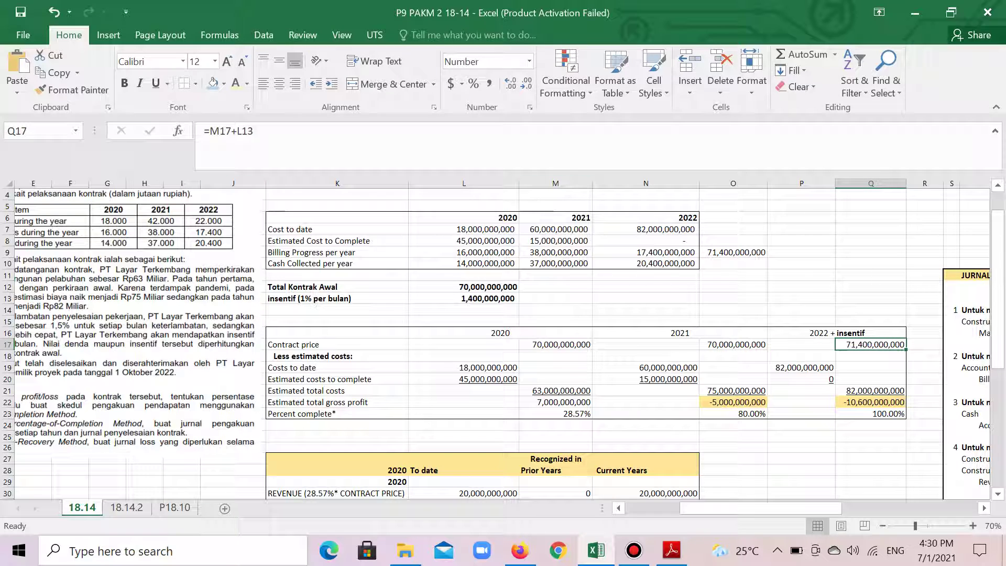
{"action": "left_click", "coordinate": [464, 298]}
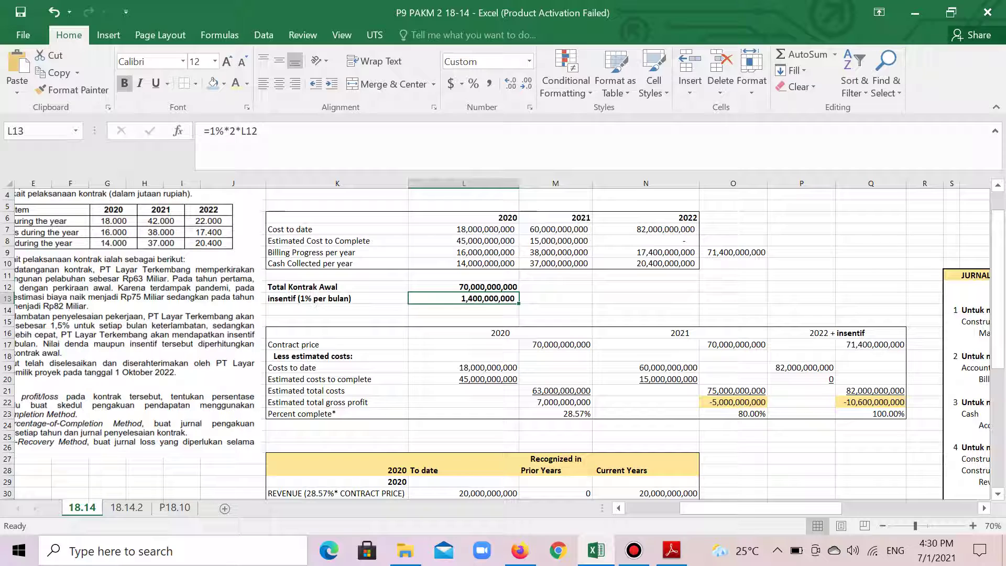
Inspect the 2020 estimated total cost formula in M21 and its components in L19 and L20
{"action": "mouse_move", "coordinate": [158, 262]}
{"action": "left_mouse_down"}
{"action": "mouse_move", "coordinate": [419, 222]}
{"action": "mouse_move", "coordinate": [419, 255]}
{"action": "mouse_move", "coordinate": [330, 222]}
{"action": "mouse_move", "coordinate": [256, 272]}
{"action": "mouse_move", "coordinate": [156, 272]}
{"action": "left_mouse_up"}
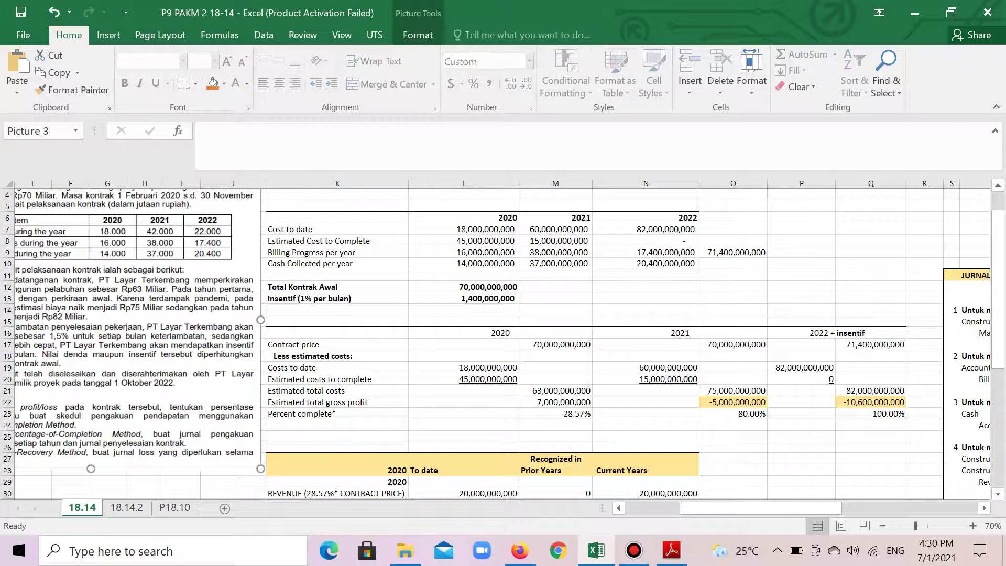
{"action": "left_click", "coordinate": [555, 391]}
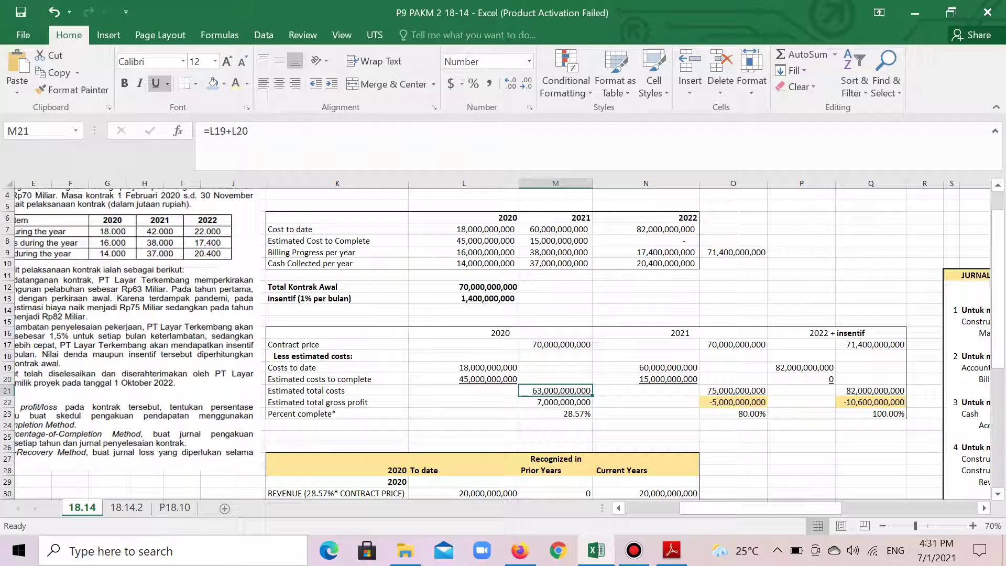
{"action": "left_click", "coordinate": [464, 367]}
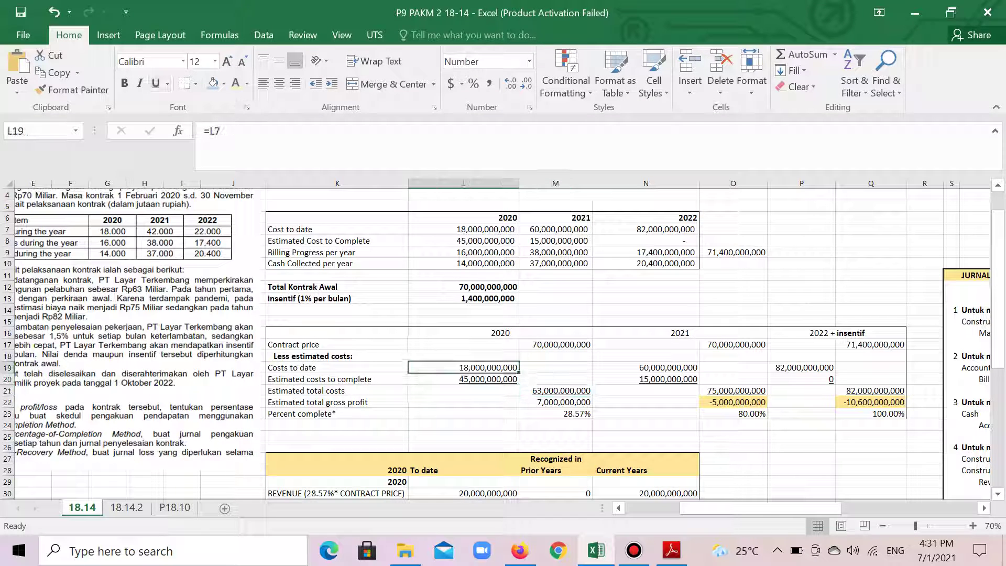
{"action": "key", "text": "Down"}
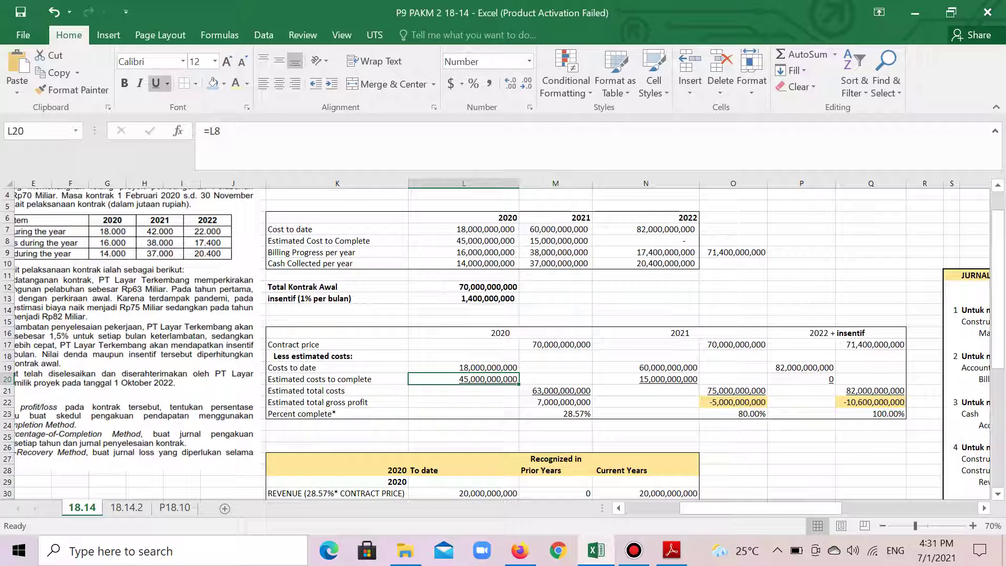
Bring the whole exercise picture into view, check the 2021 estimated total costs in O21, and shift the picture back toward column J
{"action": "left_click_drag", "start_coordinate": [157, 315], "coordinate": [293, 342]}
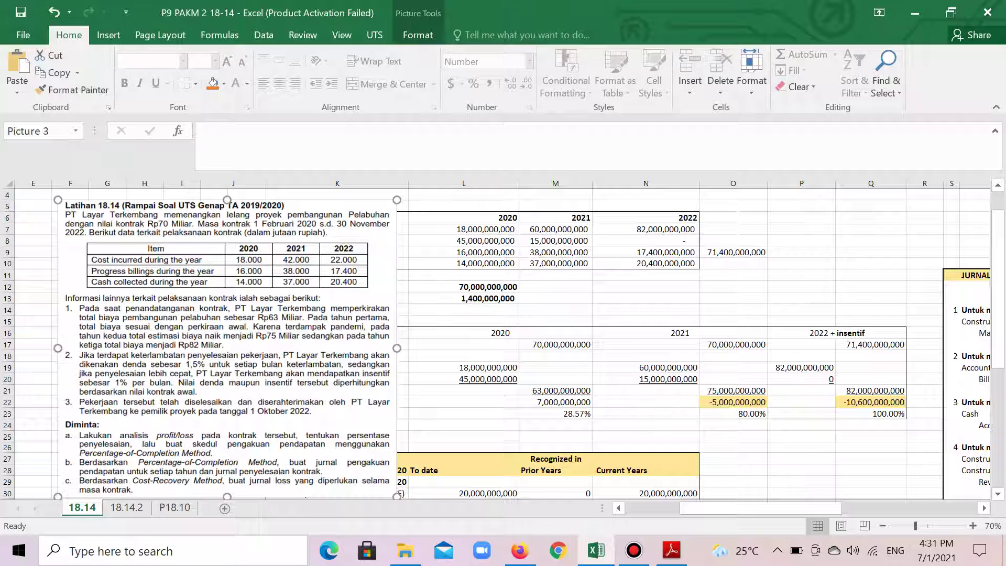
{"action": "left_click", "coordinate": [733, 390]}
{"action": "left_click_drag", "start_coordinate": [314, 340], "coordinate": [187, 295]}
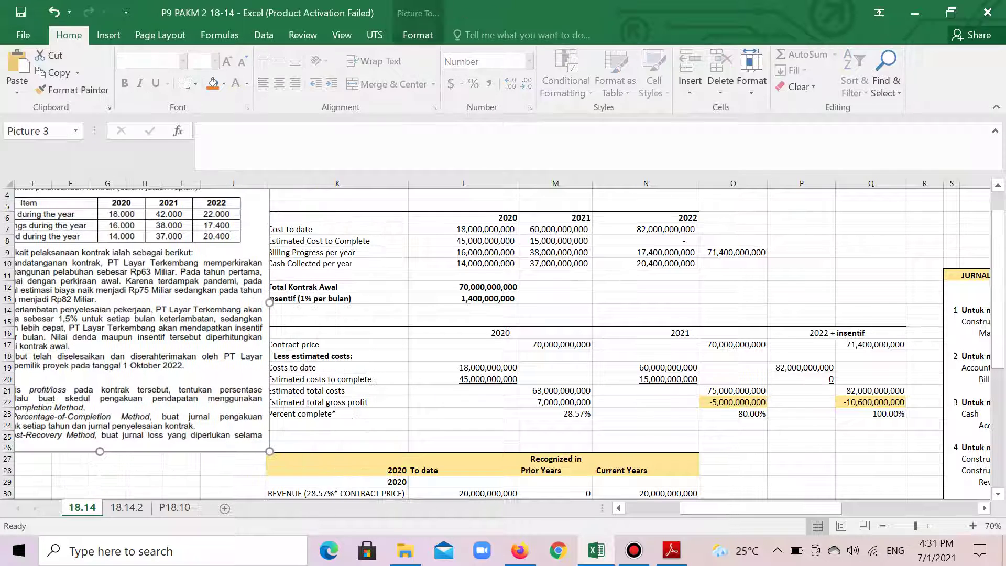
Check the 2021 costs to date and costs to complete in N19:N20, and move the exercise picture away from column K
{"action": "left_click", "coordinate": [646, 367]}
{"action": "key", "text": "Down"}
{"action": "key", "text": "Down"}
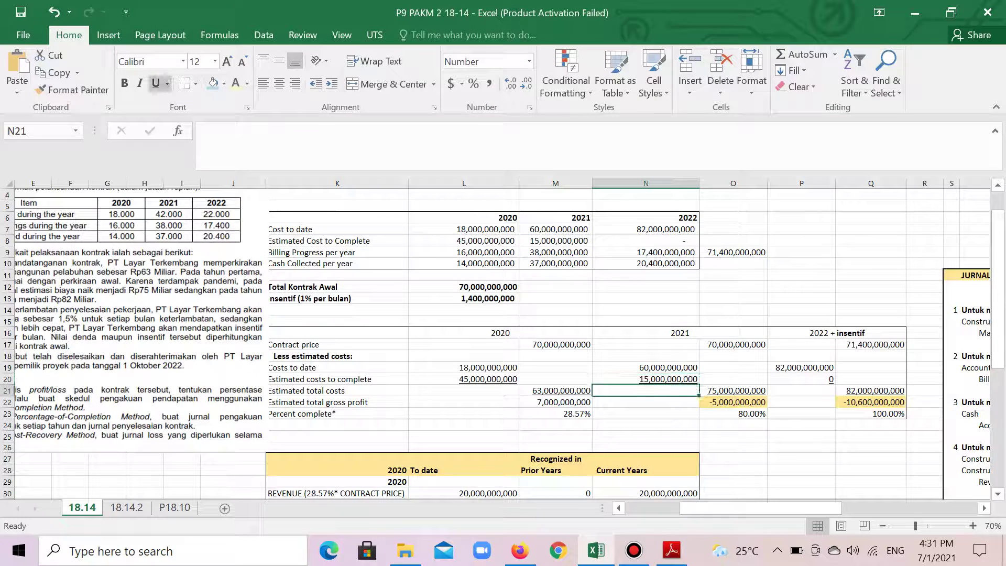
{"action": "key", "text": "Up"}
{"action": "left_click_drag", "start_coordinate": [168, 325], "coordinate": [123, 324]}
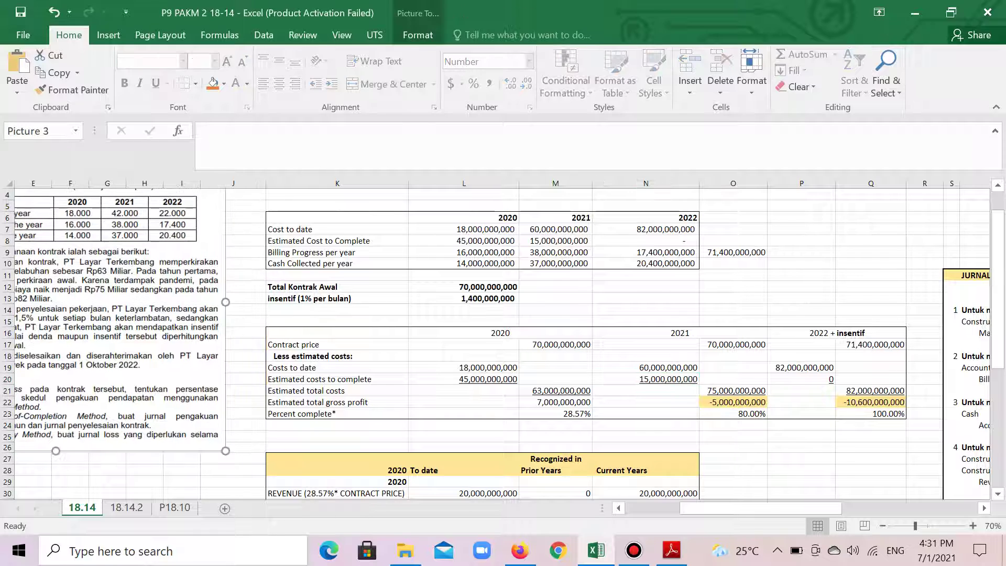
Inspect the 2022 estimated total costs formula in Q21 and undo the accidental height change of row 11
{"action": "left_click", "coordinate": [871, 391]}
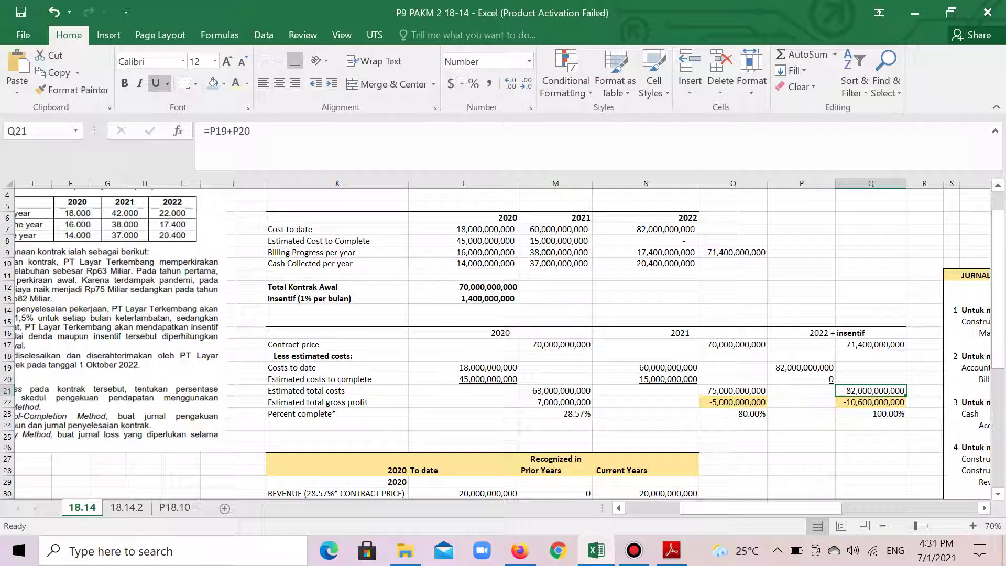
{"action": "left_click_drag", "start_coordinate": [7, 281], "coordinate": [7, 318]}
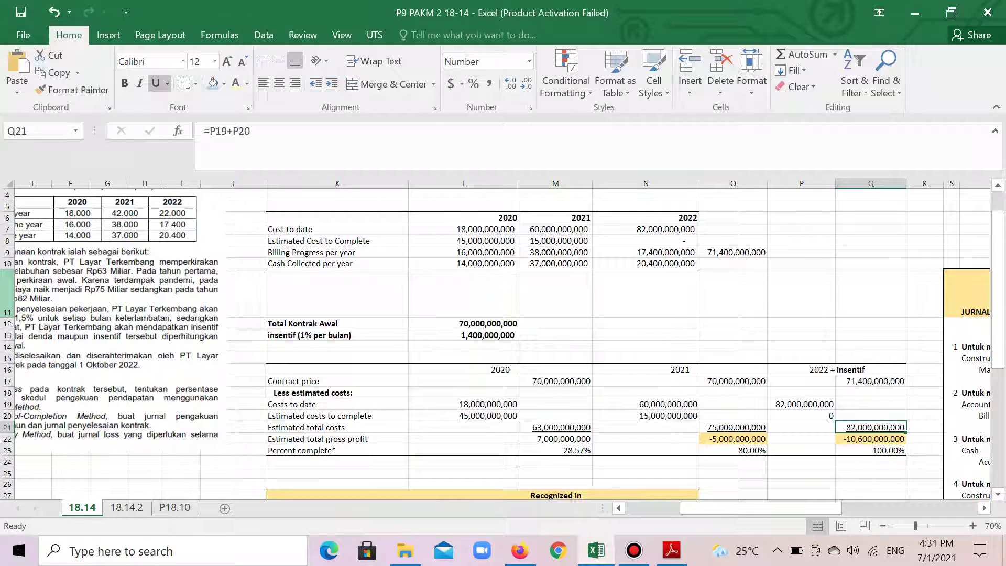
{"action": "key", "text": "ctrl+z"}
Check the 2022 cost components in P19 and P20, and reposition the exercise picture beside the tables, ending within column J
{"action": "left_click_drag", "start_coordinate": [120, 314], "coordinate": [155, 323]}
{"action": "left_click", "coordinate": [801, 368]}
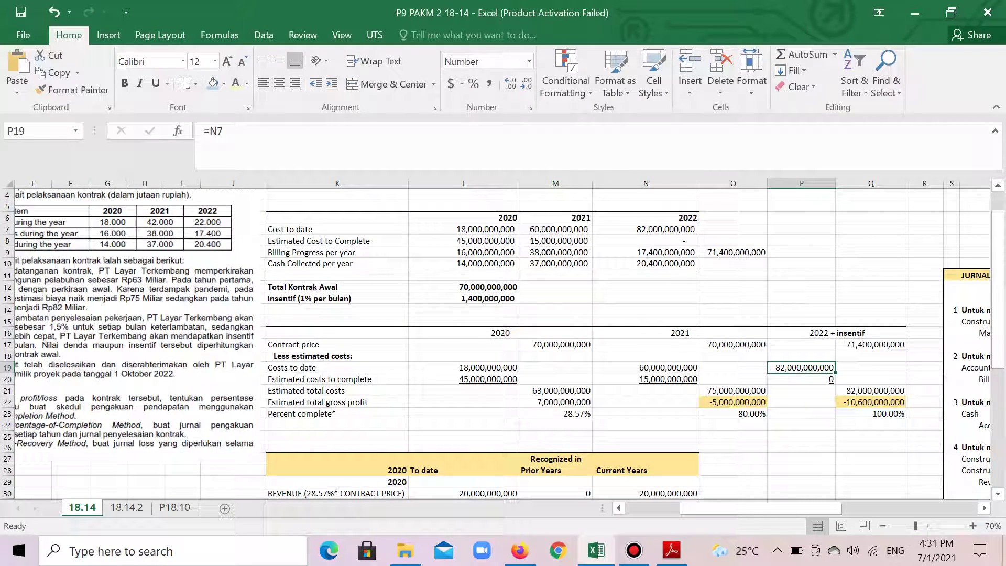
{"action": "left_click", "coordinate": [801, 391]}
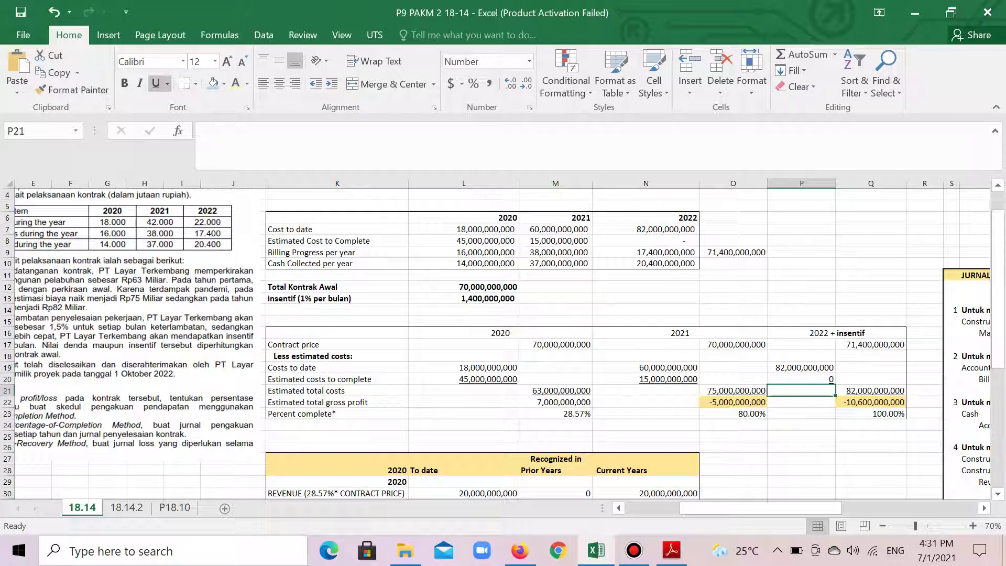
{"action": "left_click", "coordinate": [801, 380]}
{"action": "left_click_drag", "start_coordinate": [152, 325], "coordinate": [142, 320]}
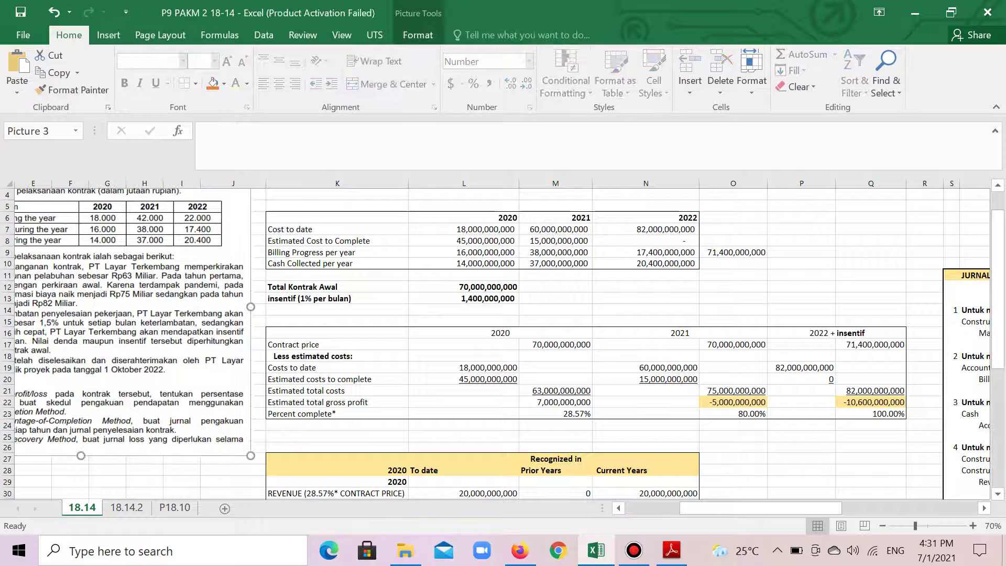
Indent the labels from Costs to date through Percent complete in K19:K23 by one level
{"action": "left_click", "coordinate": [337, 402]}
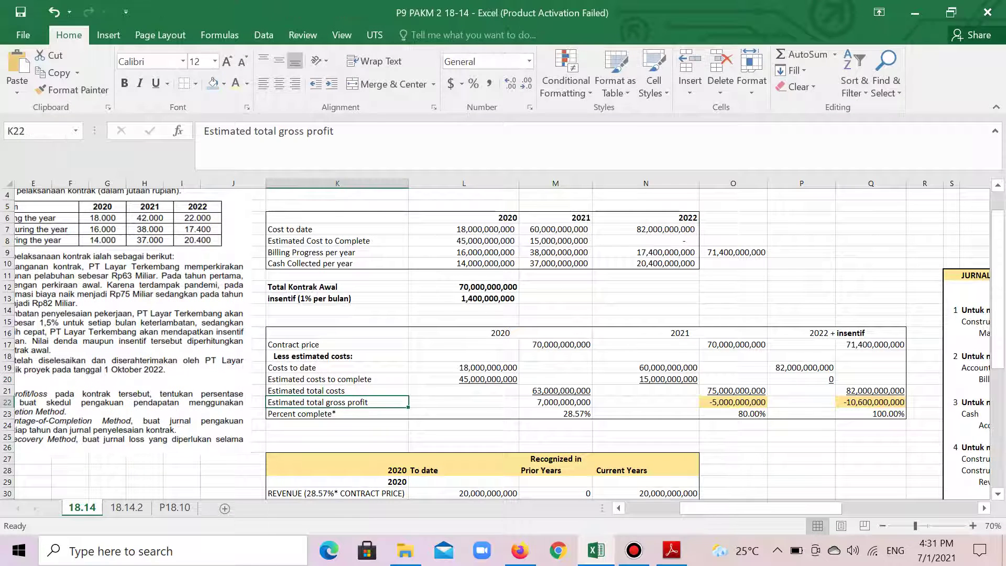
{"action": "left_click_drag", "start_coordinate": [337, 366], "coordinate": [337, 414]}
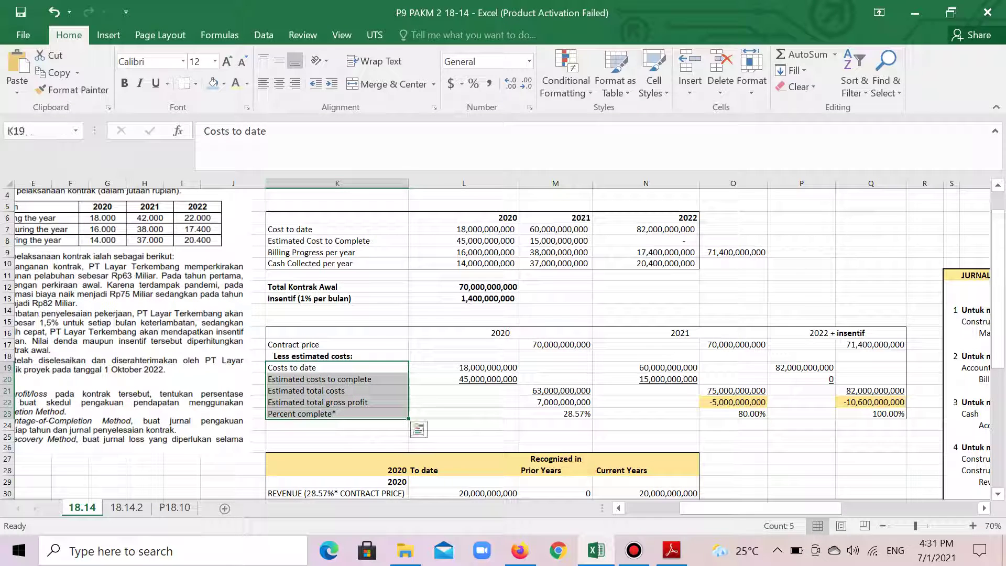
{"action": "left_click", "coordinate": [332, 84]}
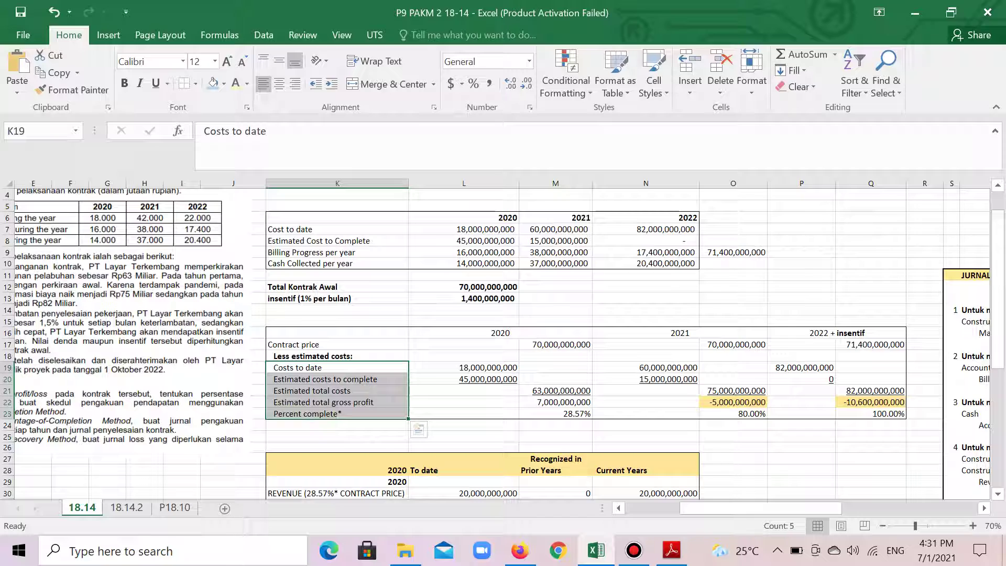
Examine the 2020 contract price in M17 and the estimated total gross profit formula in M22
{"action": "left_click", "coordinate": [556, 345]}
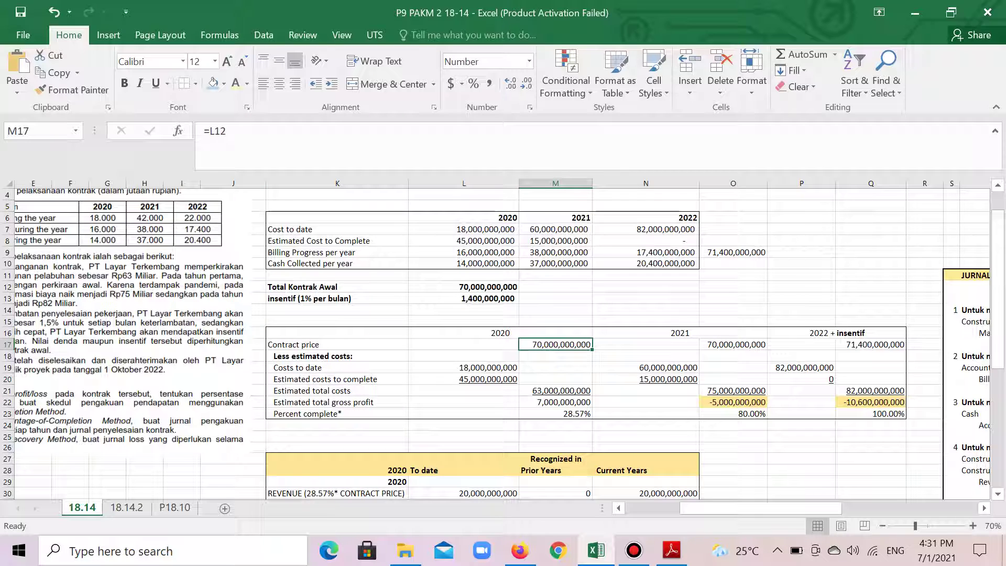
{"action": "left_click", "coordinate": [555, 402]}
{"action": "left_click", "coordinate": [556, 414]}
{"action": "left_click", "coordinate": [555, 403]}
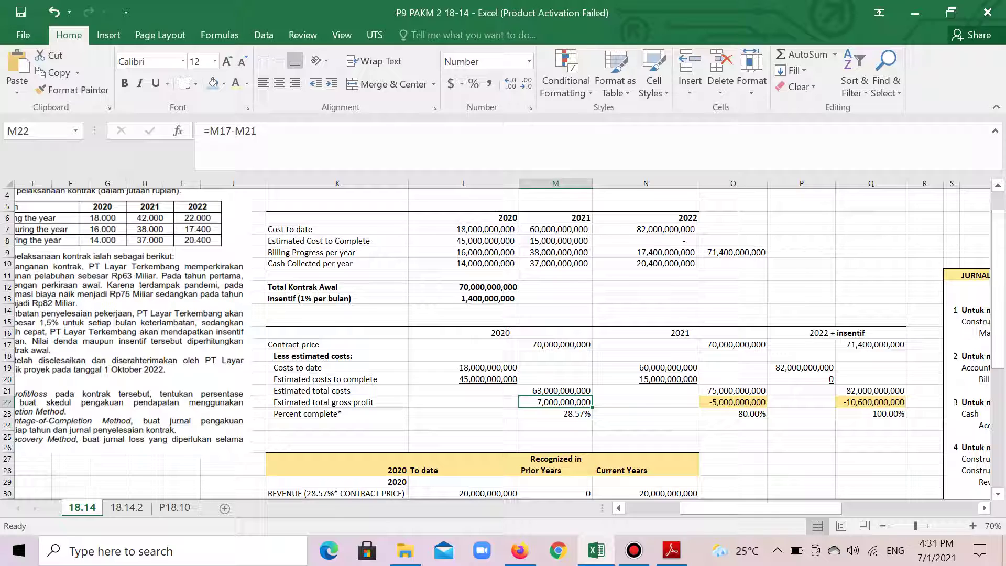
Inspect the percent complete formulas for 2020, 2021 and 2022 in M23, O23 and Q23, tracing the 2020 costs to date in L19
{"action": "left_click", "coordinate": [555, 414]}
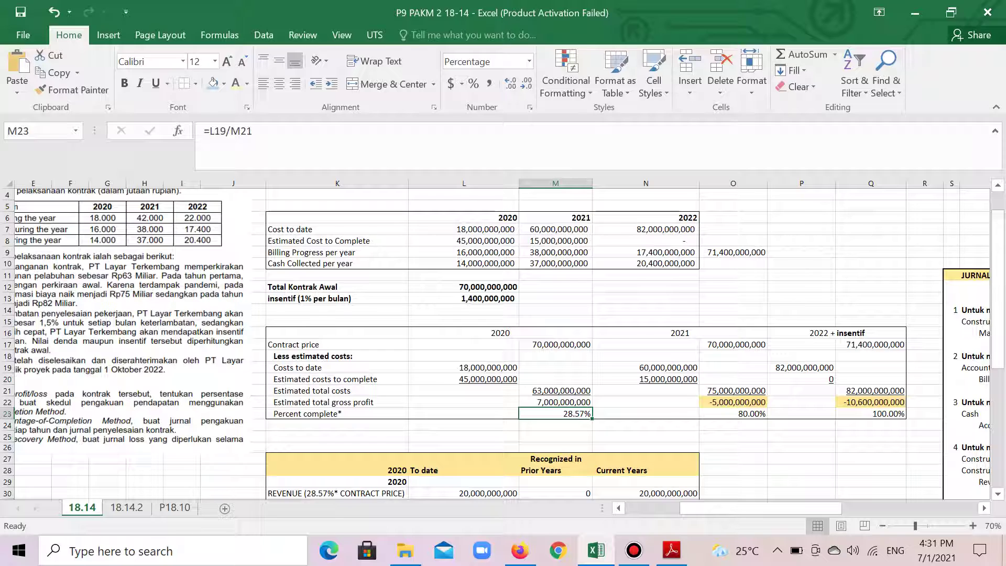
{"action": "left_click", "coordinate": [464, 368]}
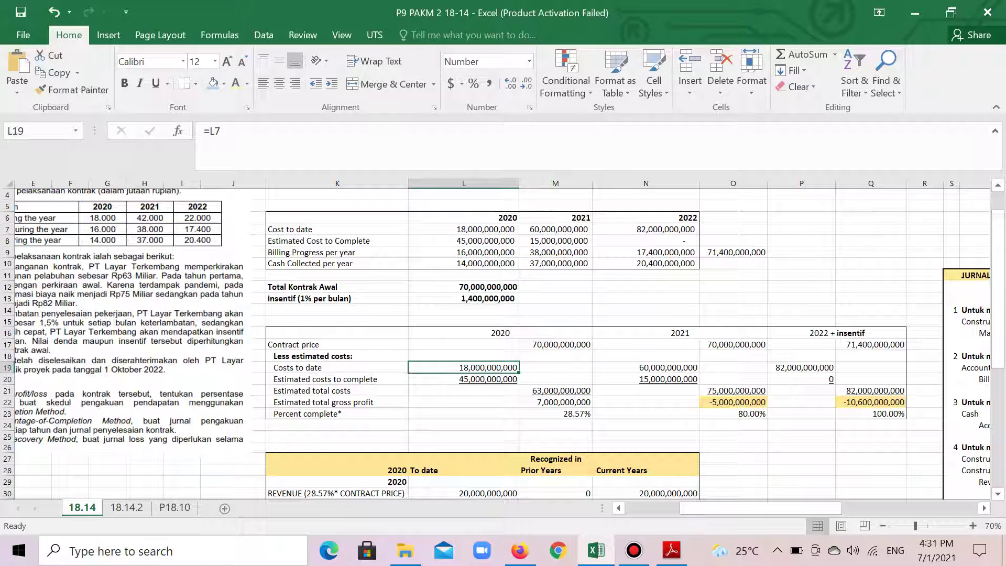
{"action": "left_click", "coordinate": [555, 402]}
{"action": "left_click", "coordinate": [556, 413]}
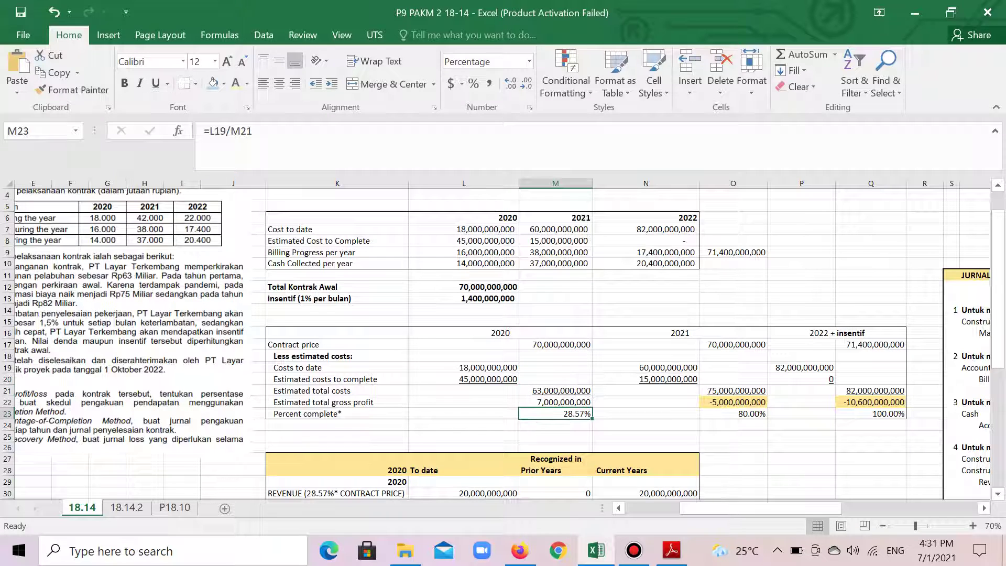
{"action": "left_click", "coordinate": [733, 414]}
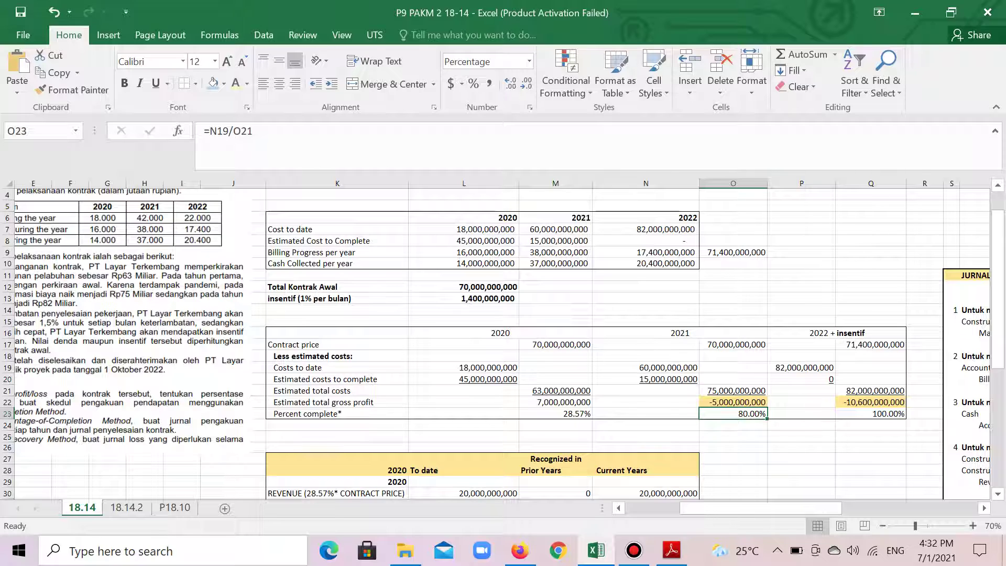
{"action": "left_click", "coordinate": [871, 414]}
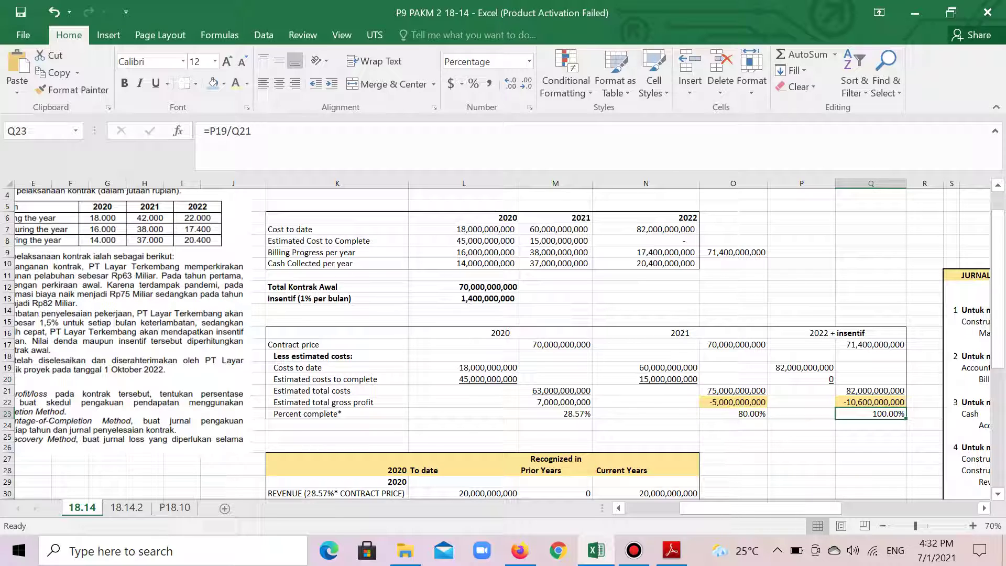
Examine the highlighted estimated total gross profit formulas for 2021 in O22 and 2022 in Q22
{"action": "scroll", "coordinate": [503, 343], "scroll_direction": "down", "scroll_amount": 1}
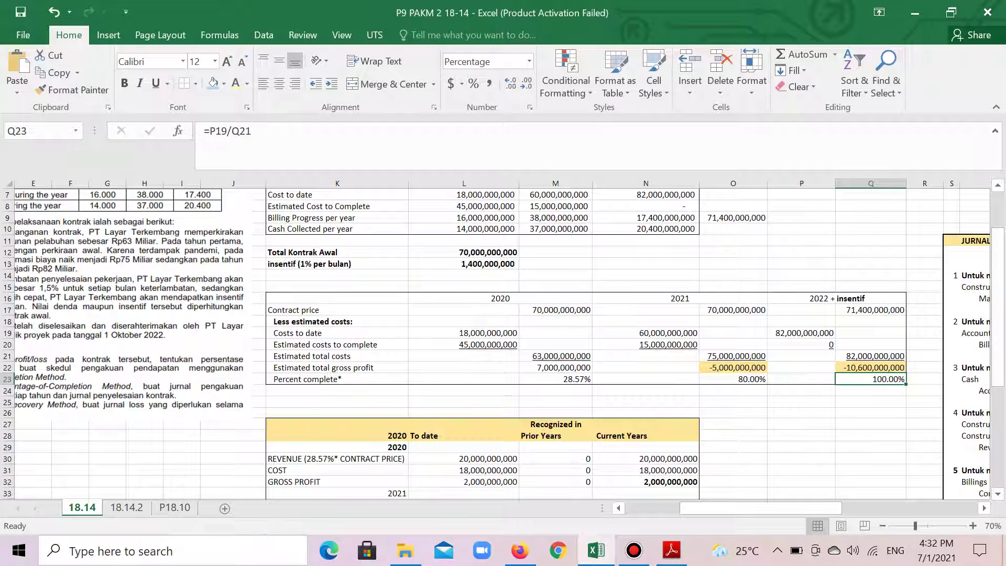
{"action": "left_click", "coordinate": [733, 368]}
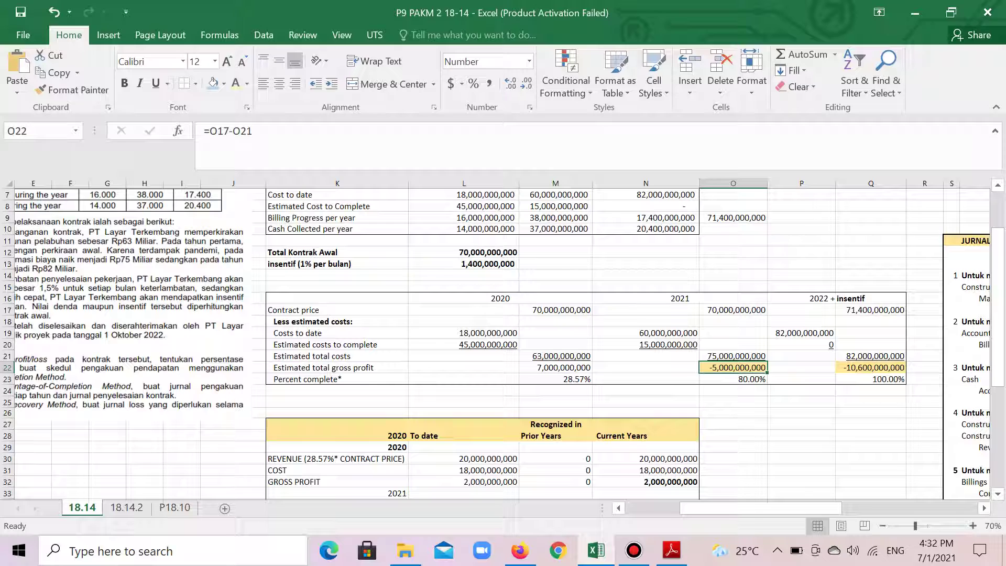
{"action": "left_click", "coordinate": [871, 368]}
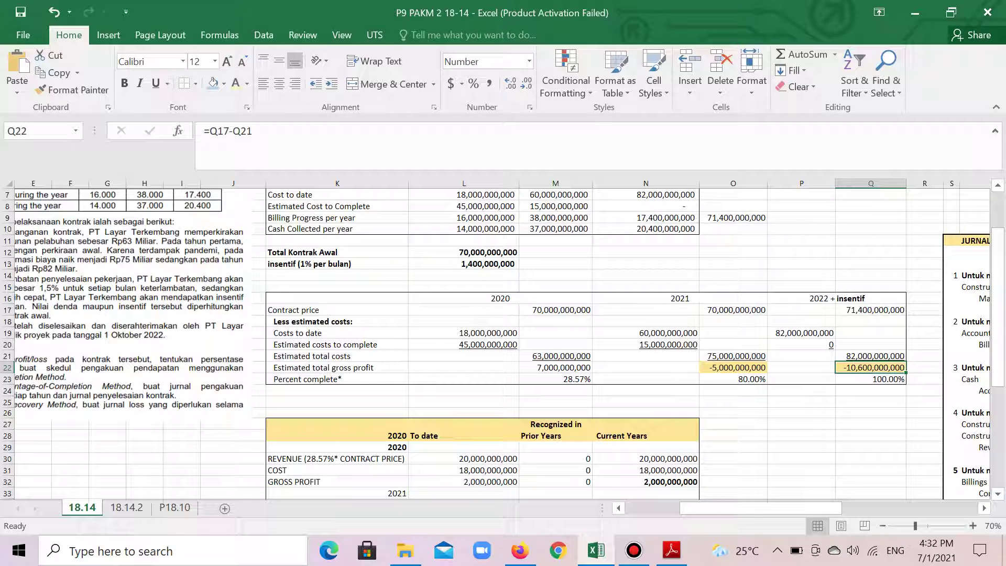
{"action": "scroll", "coordinate": [502, 343], "scroll_direction": "up", "scroll_amount": 1}
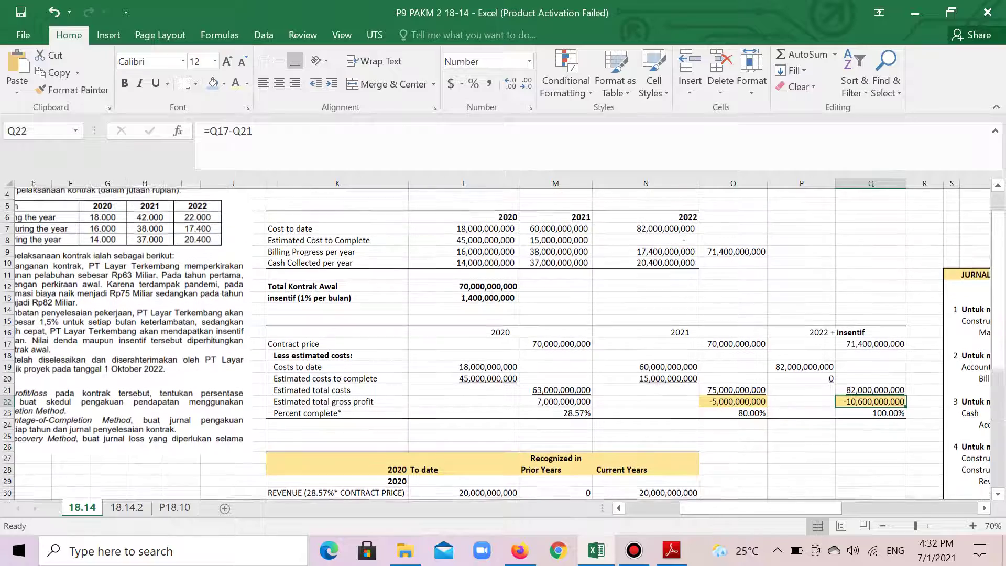
Review the requirements in the exercise picture and the whole revenue recognition schedule in K27:N42
{"action": "left_click", "coordinate": [131, 336]}
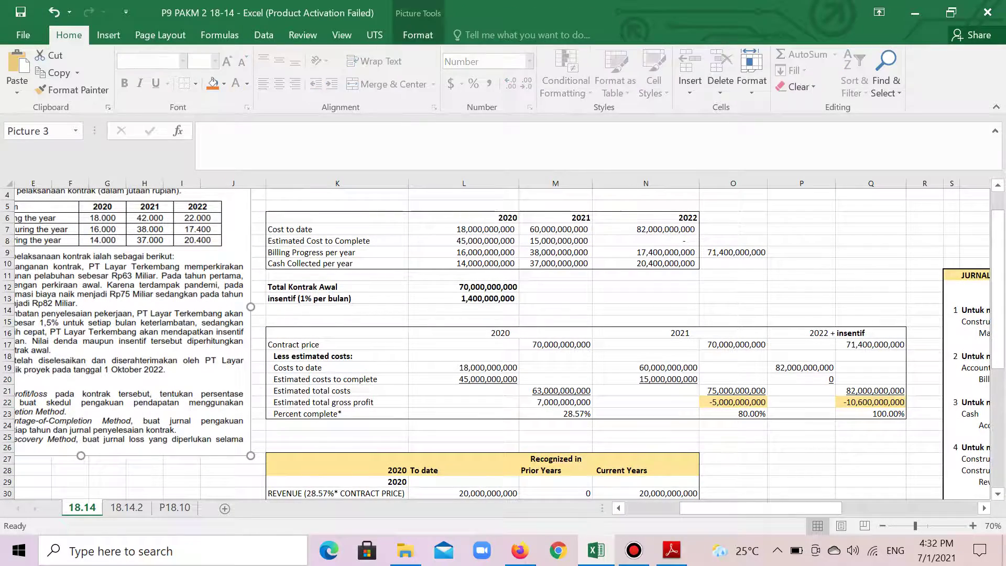
{"action": "scroll", "coordinate": [502, 343], "scroll_direction": "down", "scroll_amount": 2}
{"action": "scroll", "coordinate": [502, 343], "scroll_direction": "down", "scroll_amount": 3}
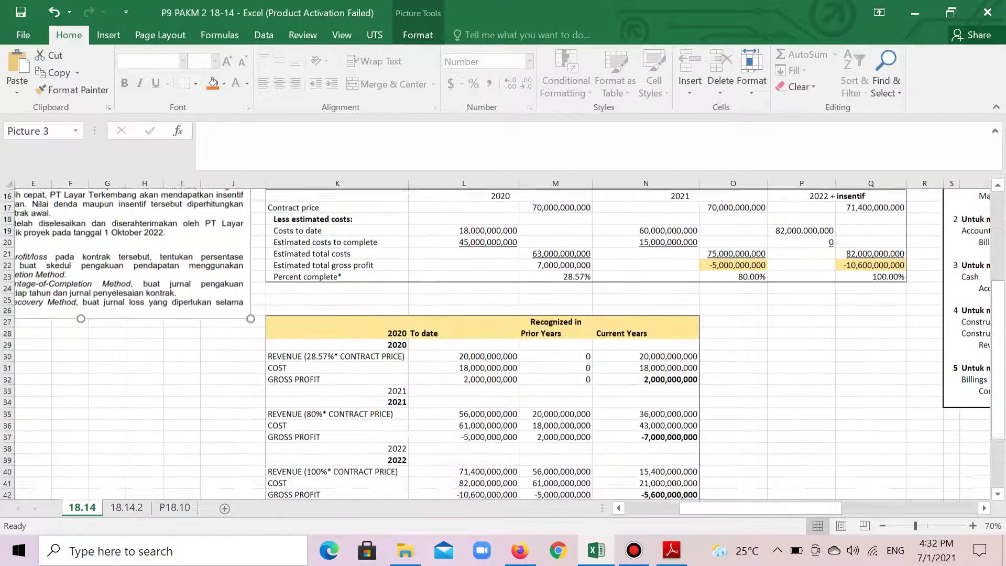
{"action": "left_click_drag", "start_coordinate": [272, 286], "coordinate": [691, 459]}
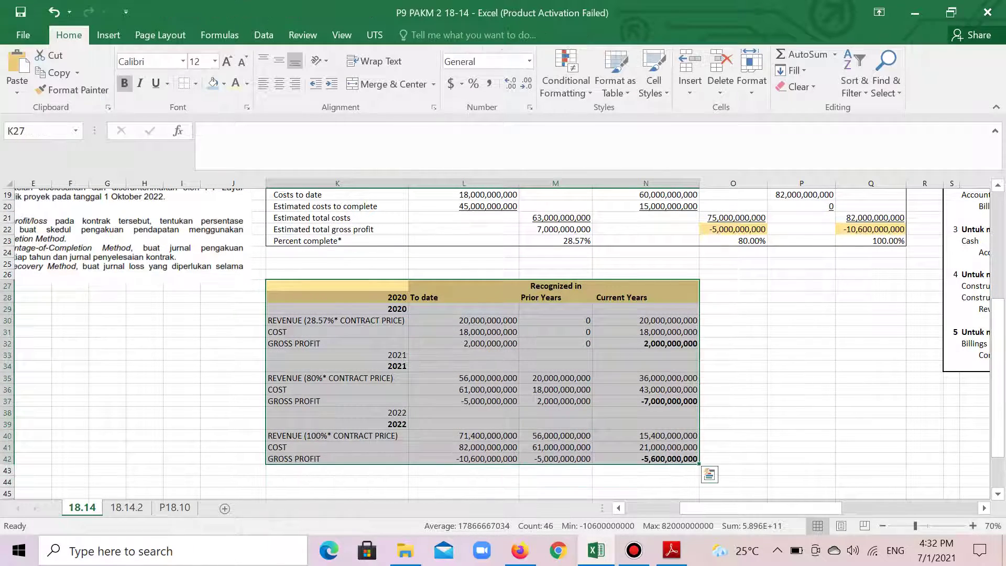
{"action": "left_click", "coordinate": [733, 401]}
{"action": "scroll", "coordinate": [733, 401], "scroll_direction": "up", "scroll_amount": 2}
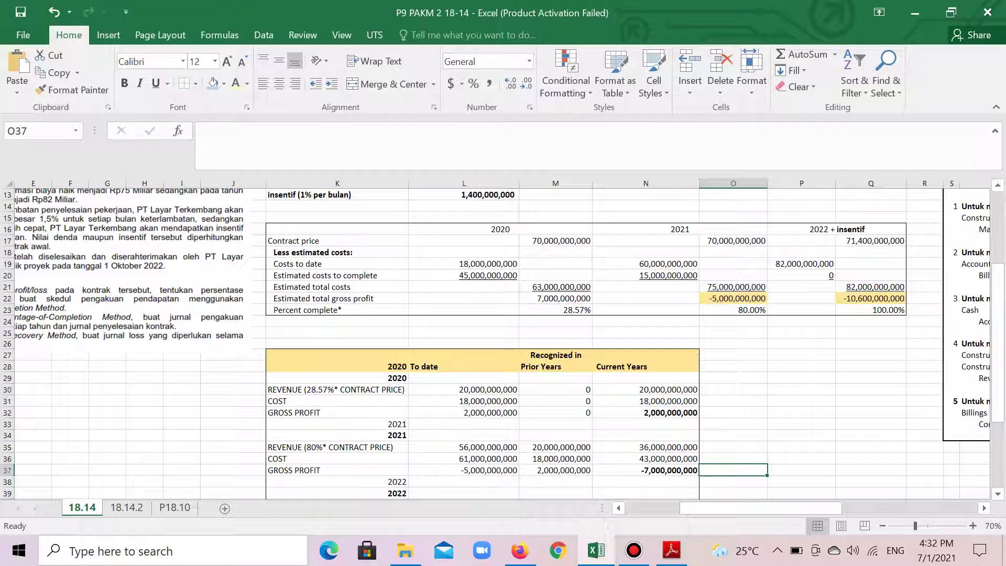
Center the To date, Prior Years and Current Years headings in L28:N28
{"action": "left_click_drag", "start_coordinate": [434, 366], "coordinate": [645, 366]}
{"action": "left_click", "coordinate": [279, 84]}
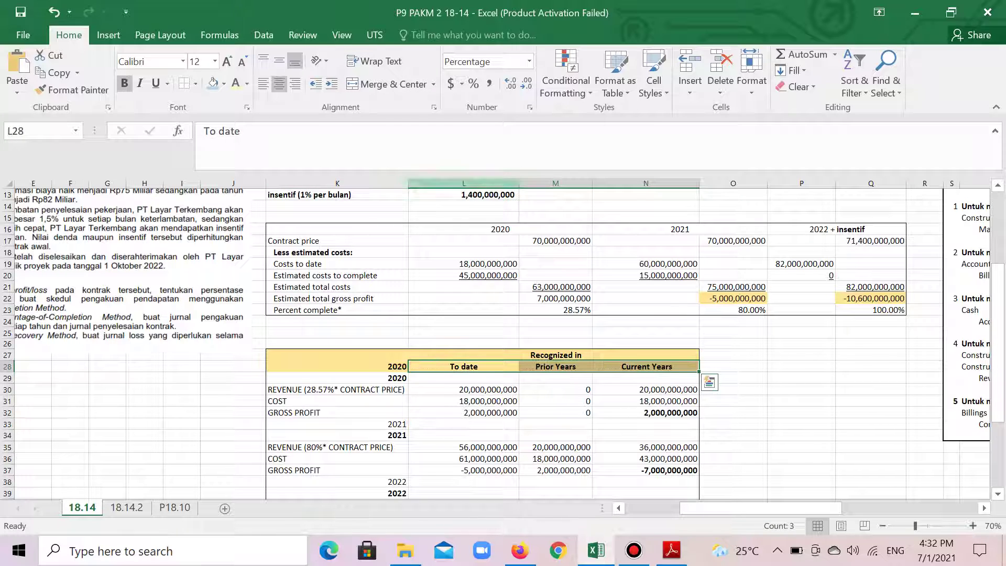
{"action": "left_click", "coordinate": [734, 333]}
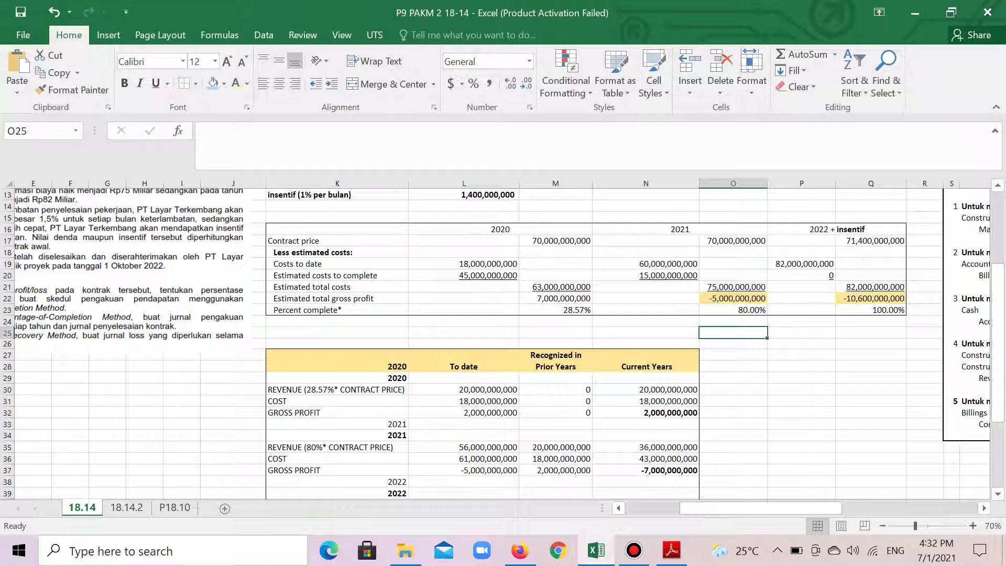
Examine the 2020 revenue label in K30 and its to-date formula in L30 against the contract data
{"action": "left_click", "coordinate": [337, 389]}
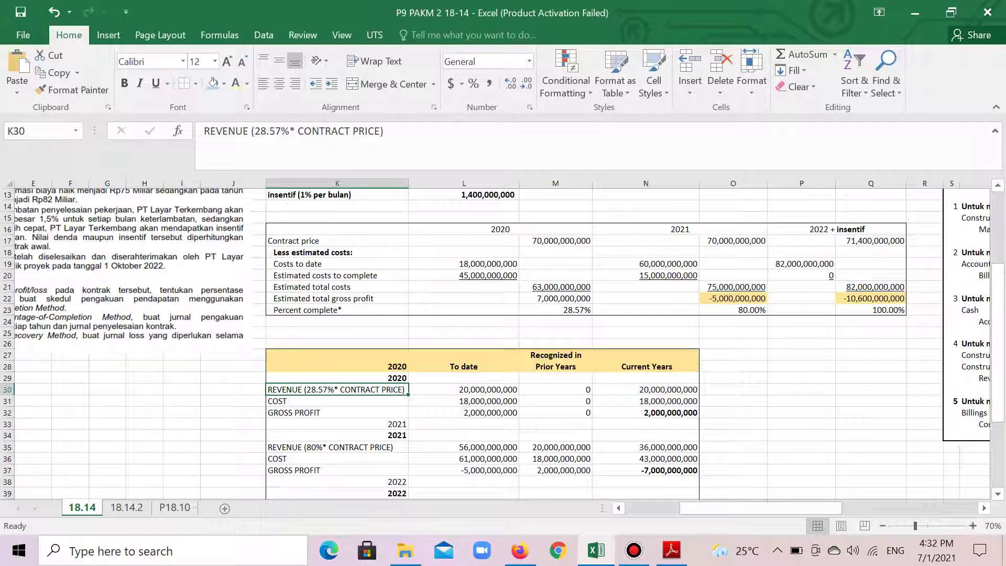
{"action": "scroll", "coordinate": [503, 340], "scroll_direction": "up", "scroll_amount": 3}
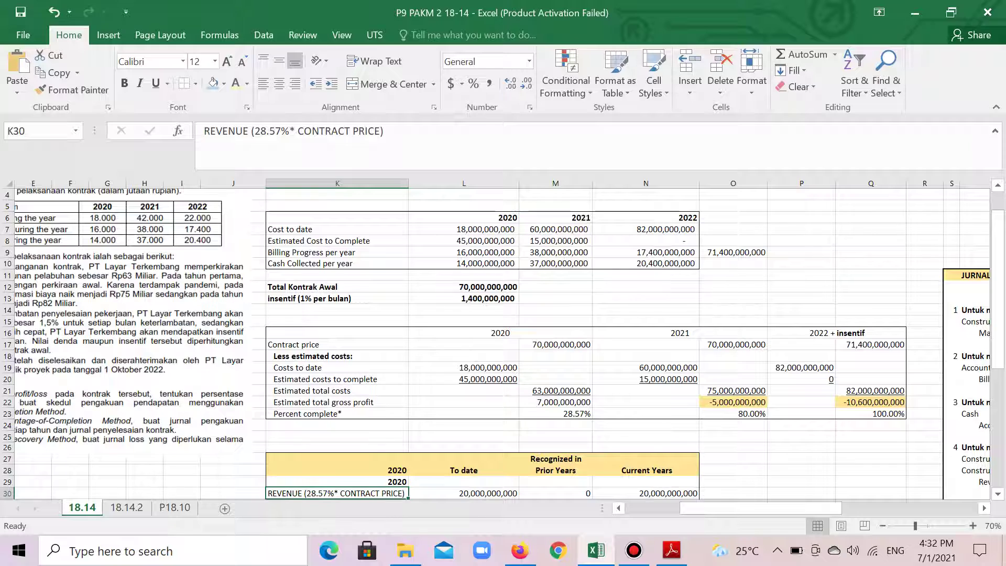
{"action": "scroll", "coordinate": [503, 341], "scroll_direction": "down", "scroll_amount": 3}
{"action": "left_click", "coordinate": [464, 390]}
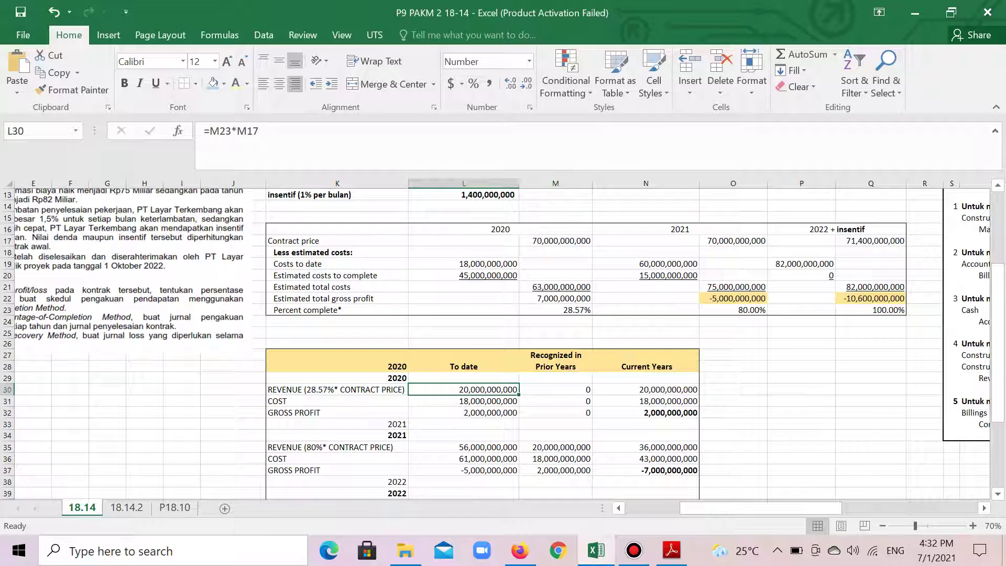
Trace the 2020 cost in row 31 to the cost to date in L7 and inspect the gross profit formula in L32
{"action": "left_click", "coordinate": [337, 389]}
{"action": "left_click", "coordinate": [337, 401]}
{"action": "scroll", "coordinate": [337, 401], "scroll_direction": "up", "scroll_amount": 4}
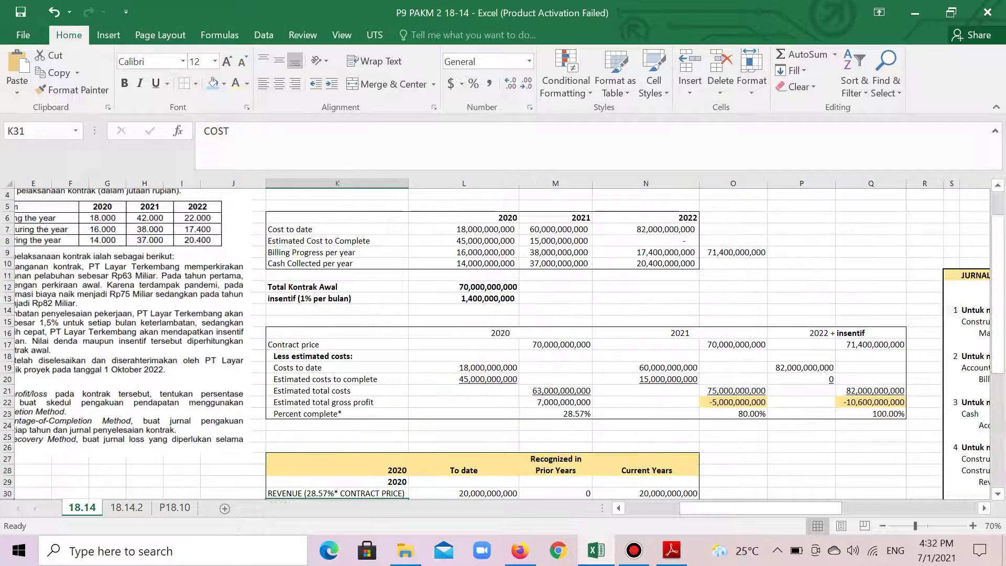
{"action": "left_click", "coordinate": [464, 264]}
{"action": "scroll", "coordinate": [464, 264], "scroll_direction": "down", "scroll_amount": 3}
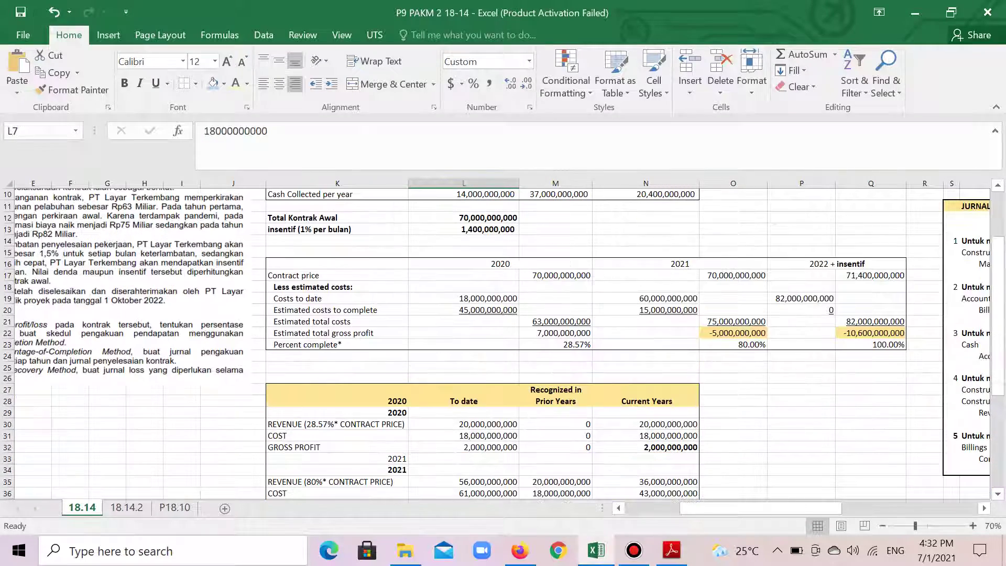
{"action": "left_click", "coordinate": [464, 447]}
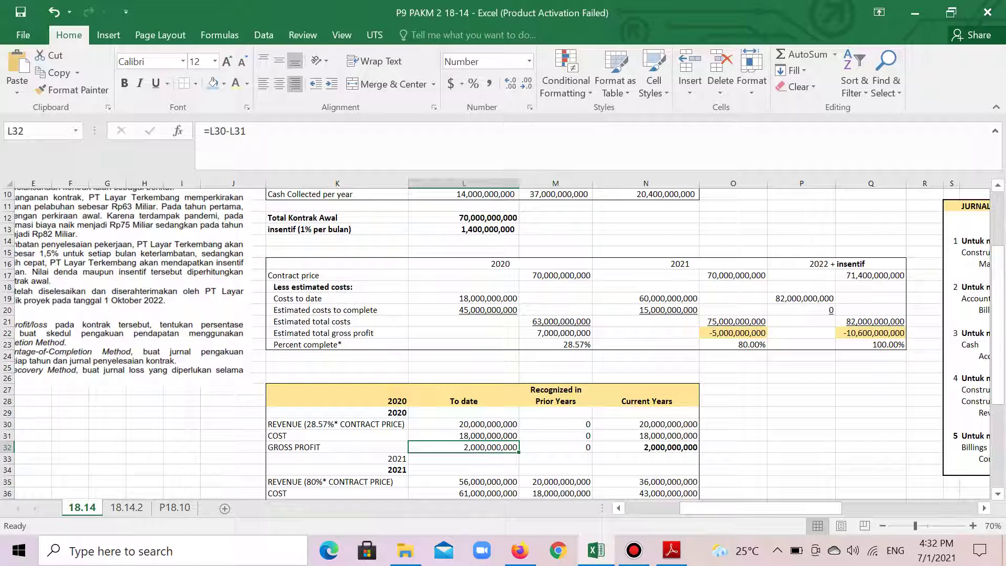
Check the 2020 amounts recognized in prior years in M29:M32
{"action": "left_click", "coordinate": [556, 412]}
{"action": "left_click_drag", "start_coordinate": [555, 412], "coordinate": [556, 446]}
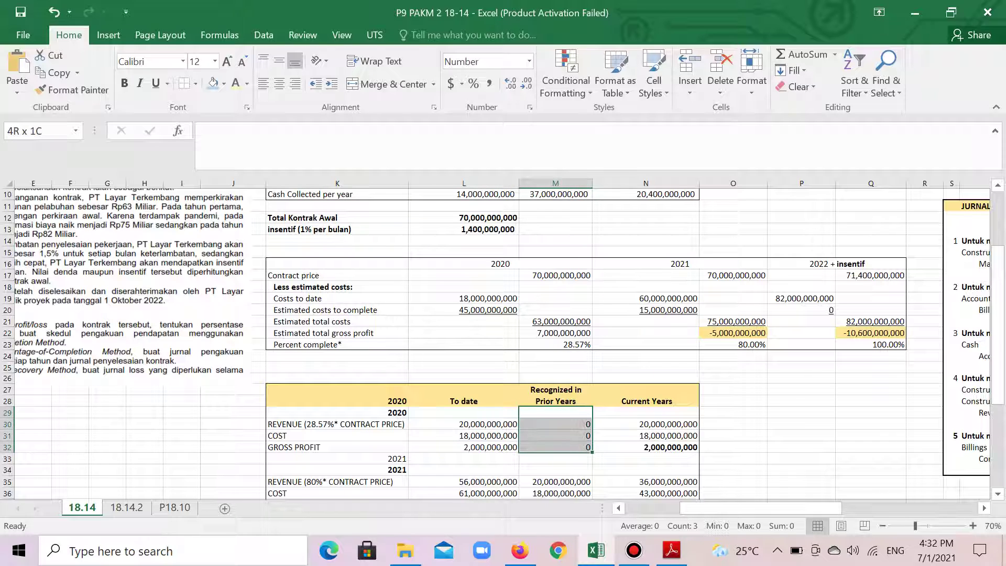
{"action": "scroll", "coordinate": [597, 452], "scroll_direction": "down", "scroll_amount": 1}
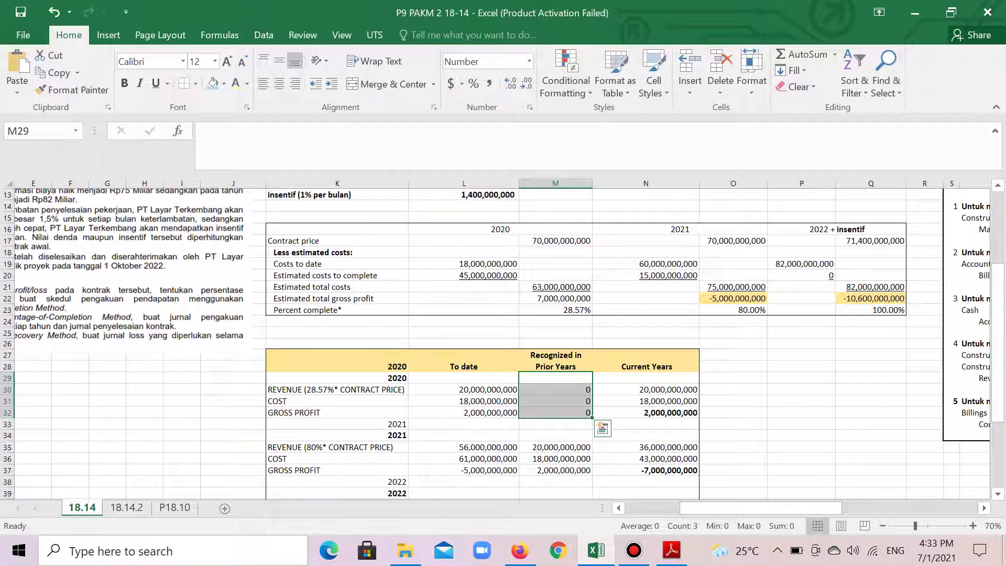
Check the 2020 current-year amounts in N30:N32, and examine the 2021 revenue label in K35 and its to-date formula in L35
{"action": "left_click_drag", "start_coordinate": [646, 390], "coordinate": [646, 412]}
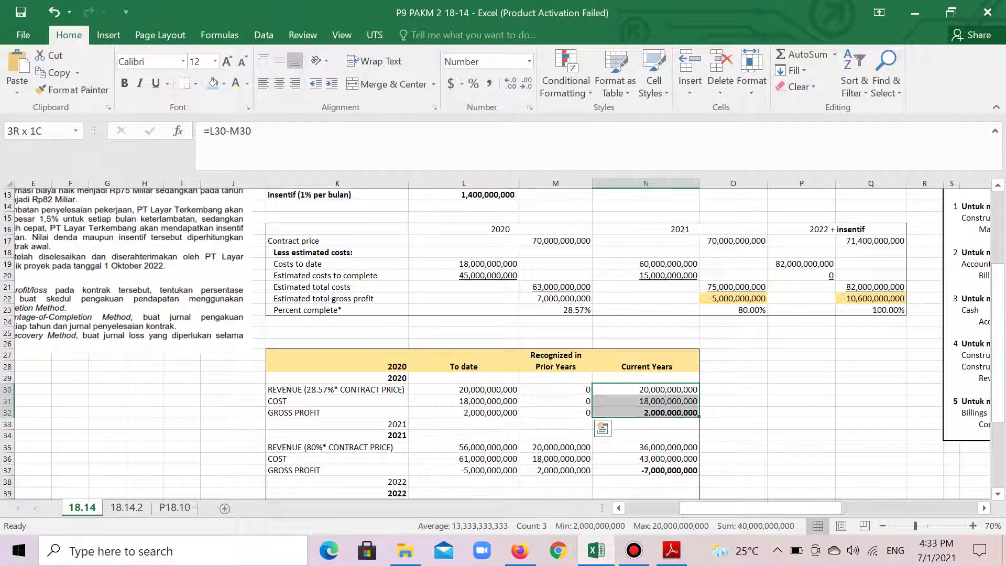
{"action": "scroll", "coordinate": [646, 412], "scroll_direction": "down", "scroll_amount": 1}
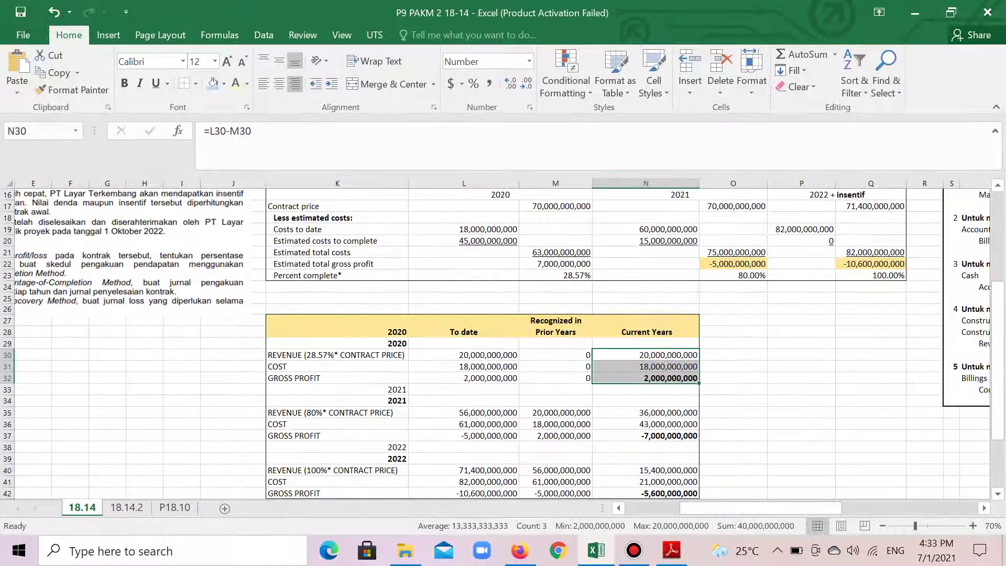
{"action": "left_click", "coordinate": [338, 424]}
{"action": "left_click", "coordinate": [337, 413]}
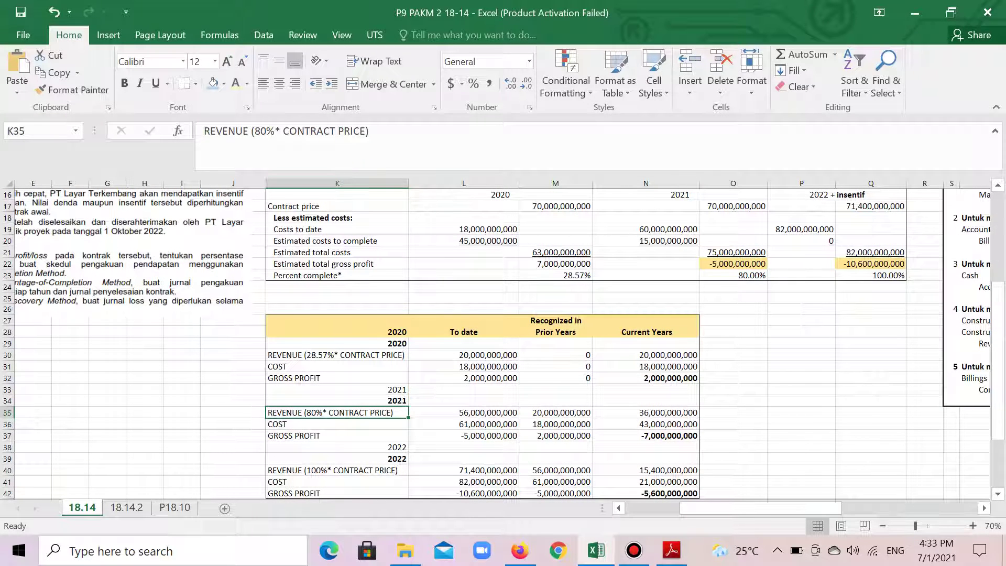
{"action": "scroll", "coordinate": [502, 345], "scroll_direction": "up", "scroll_amount": 1}
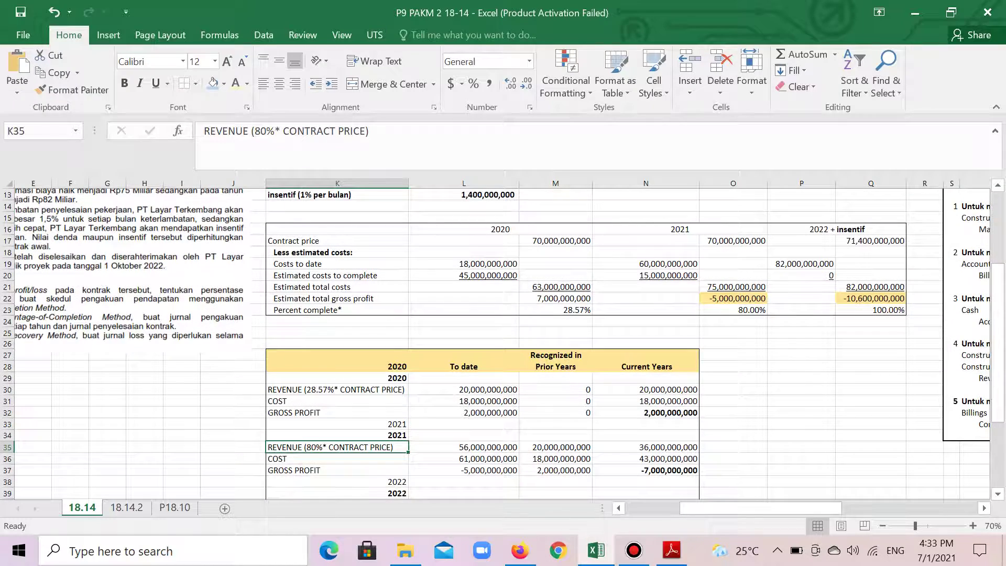
{"action": "scroll", "coordinate": [502, 344], "scroll_direction": "up", "scroll_amount": 1}
{"action": "scroll", "coordinate": [502, 344], "scroll_direction": "down", "scroll_amount": 2}
{"action": "left_click", "coordinate": [511, 414]}
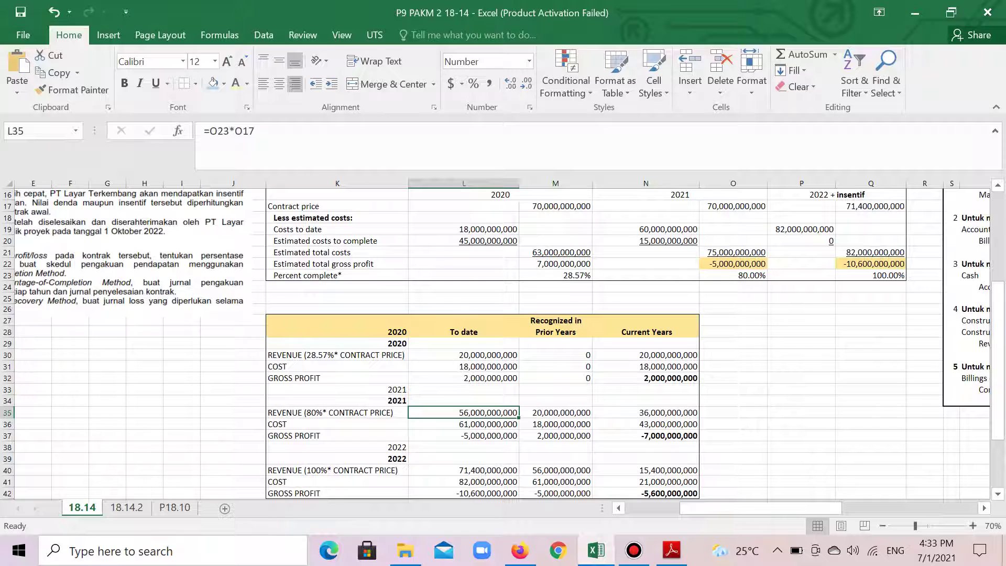
Draw a curved arrow connector from the 2021 estimated gross profit in O22 to the gross profit in L37, in the black line style
{"action": "left_click", "coordinate": [733, 264]}
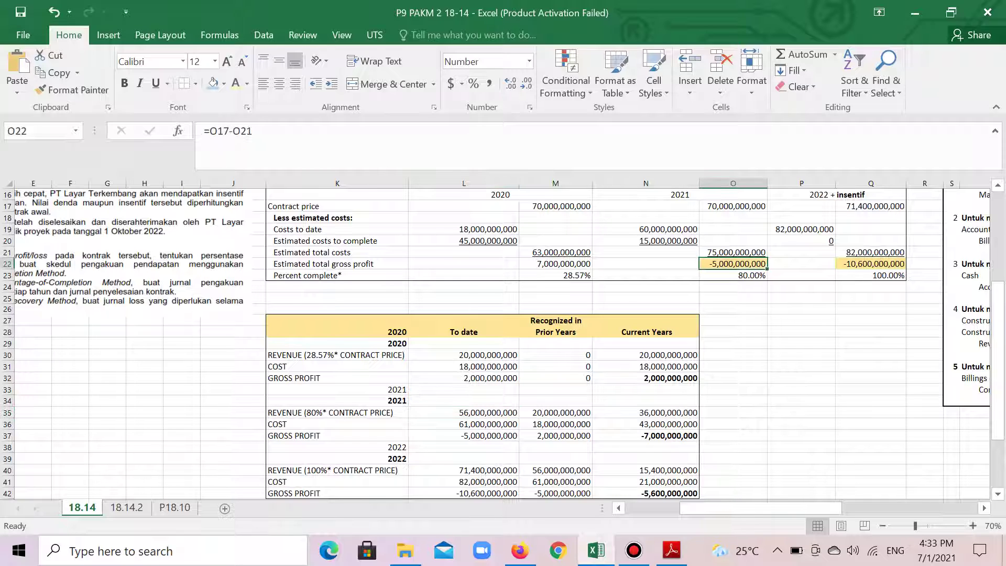
{"action": "left_click", "coordinate": [108, 35]}
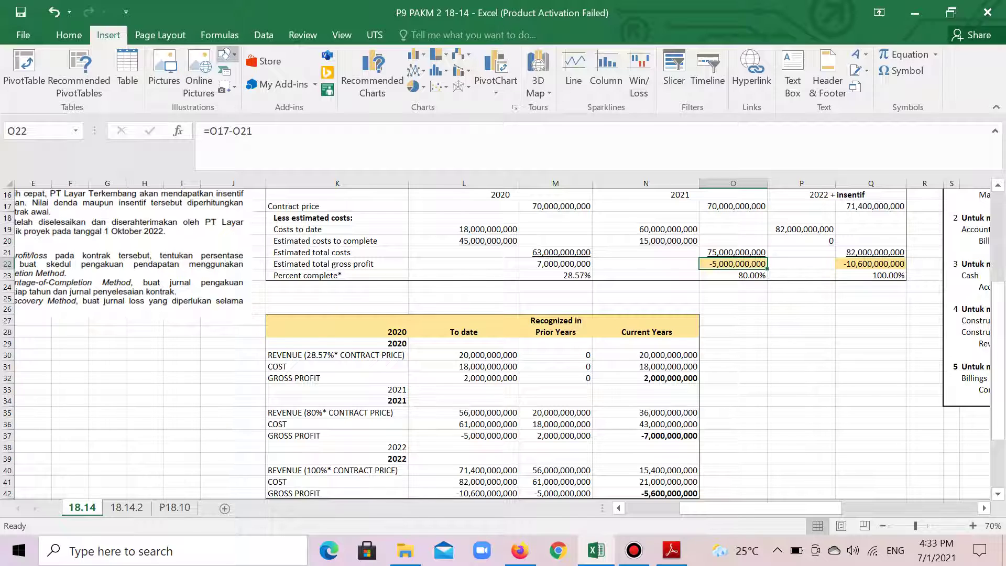
{"action": "left_click", "coordinate": [225, 55]}
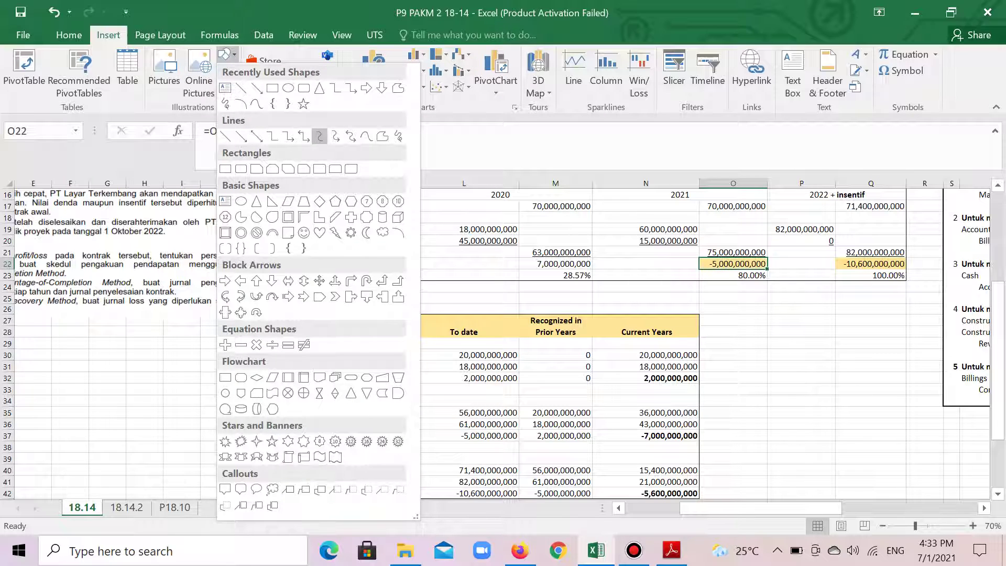
{"action": "left_click", "coordinate": [336, 137]}
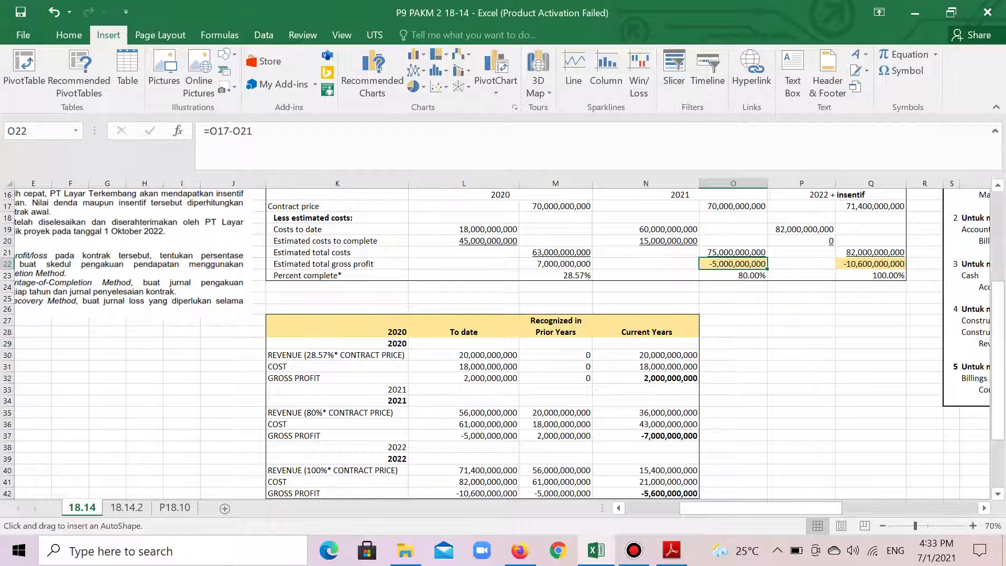
{"action": "mouse_move", "coordinate": [720, 274]}
{"action": "left_mouse_down"}
{"action": "mouse_move", "coordinate": [564, 384]}
{"action": "mouse_move", "coordinate": [529, 434]}
{"action": "mouse_move", "coordinate": [501, 441]}
{"action": "left_mouse_up"}
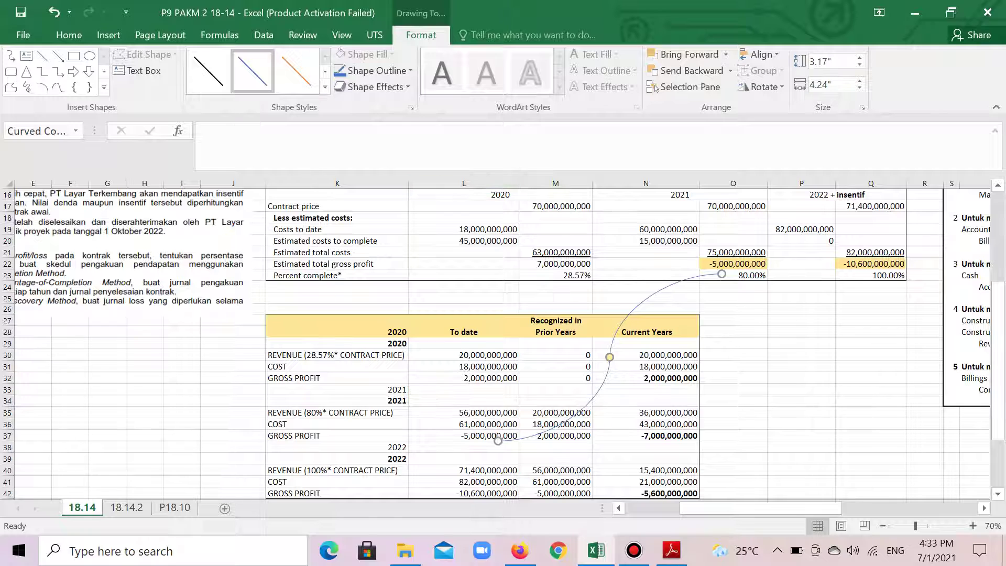
{"action": "left_click", "coordinate": [208, 71]}
{"action": "left_click", "coordinate": [798, 383]}
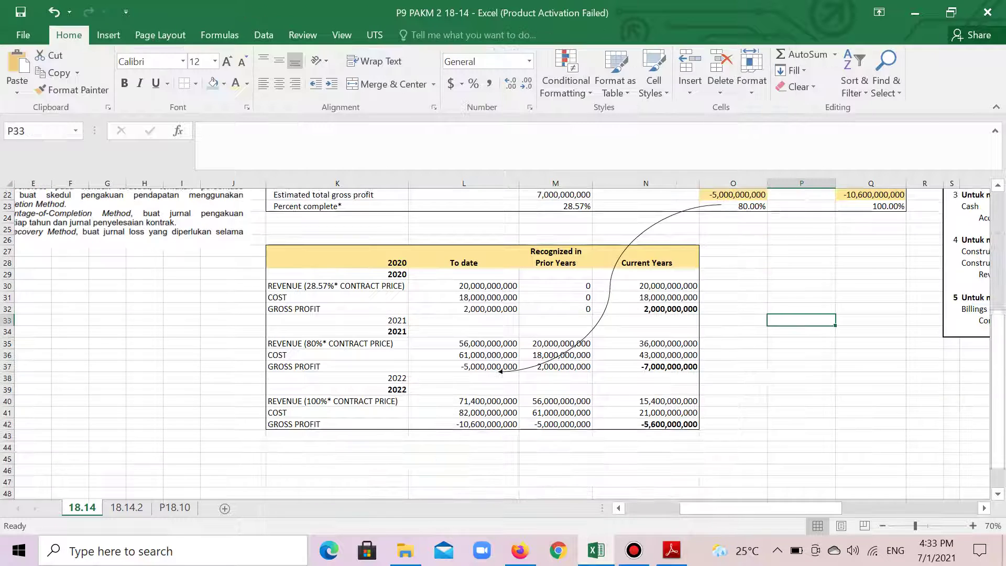
Fill the 2021 to-date gross profit cell L37 with light blue
{"action": "scroll", "coordinate": [498, 341], "scroll_direction": "down", "scroll_amount": 2}
{"action": "scroll", "coordinate": [497, 341], "scroll_direction": "up", "scroll_amount": 1}
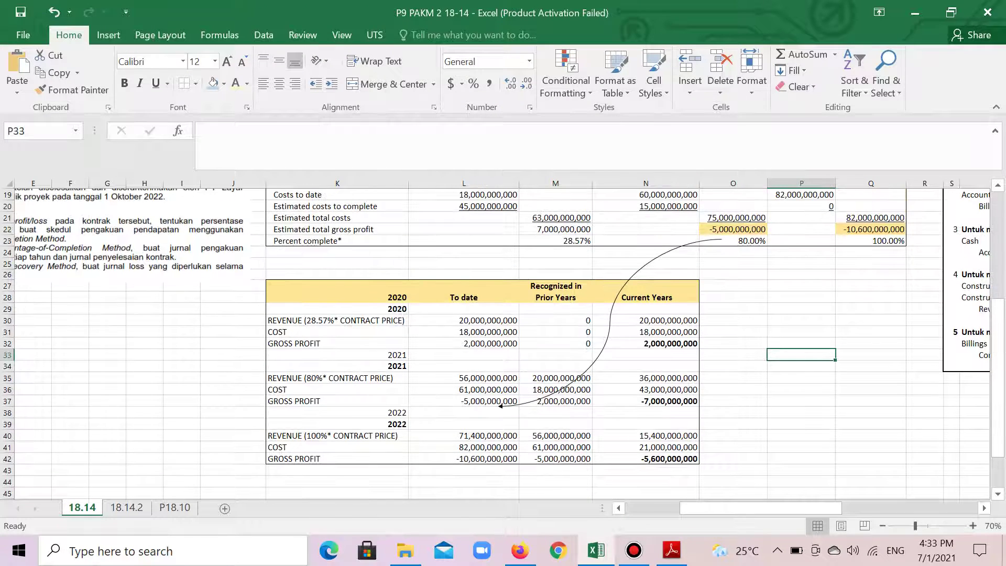
{"action": "left_click", "coordinate": [472, 401]}
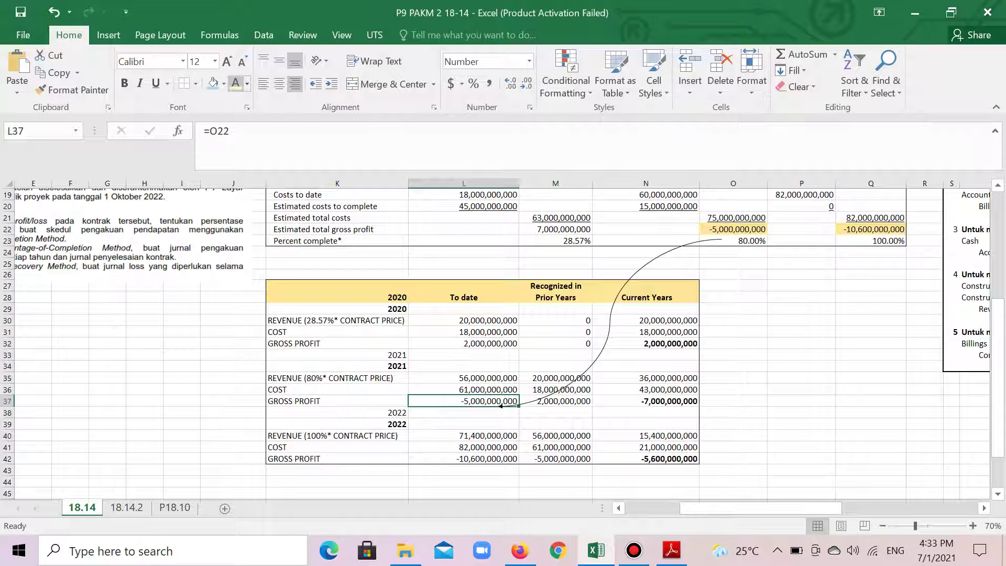
{"action": "left_click", "coordinate": [212, 83]}
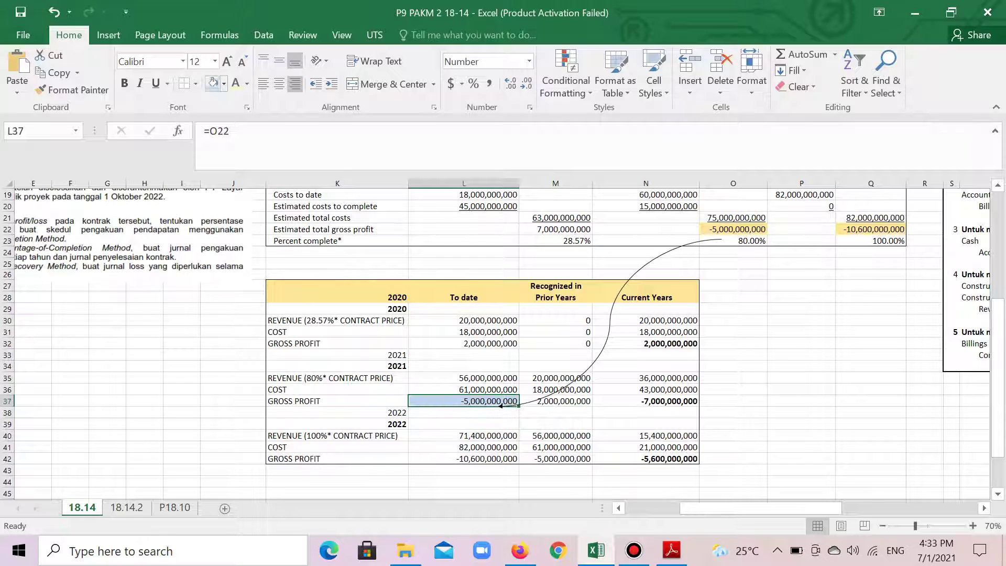
{"action": "left_click", "coordinate": [801, 389]}
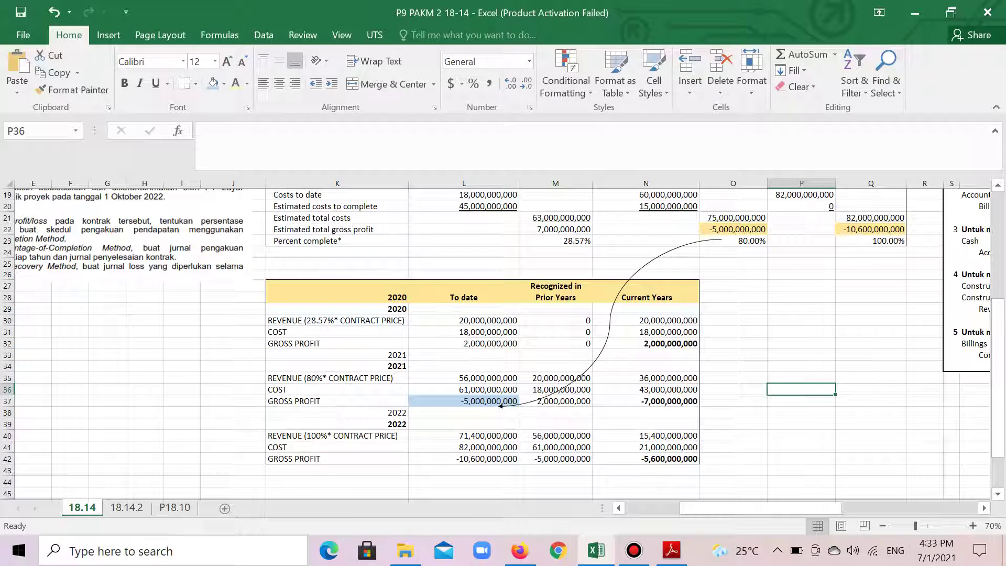
Inspect the formulas behind the 2021 to-date cost in L36, revenue in L35 and gross profit in L37
{"action": "left_click", "coordinate": [463, 389]}
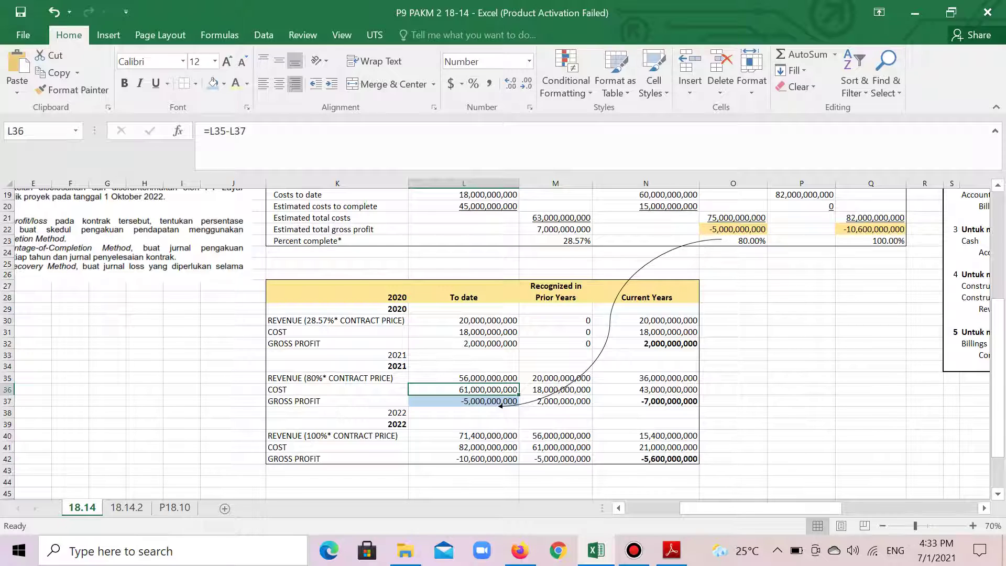
{"action": "left_click", "coordinate": [464, 378]}
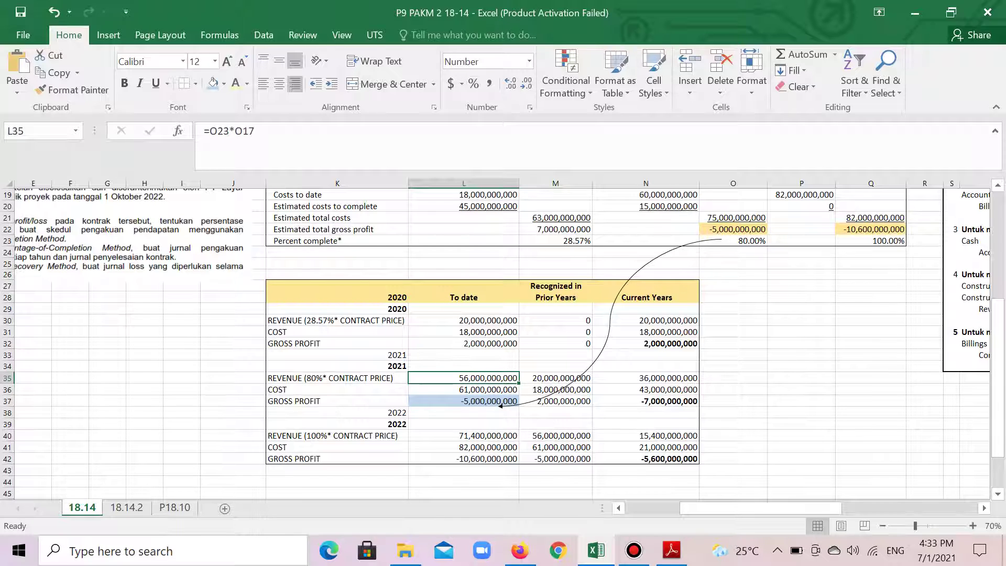
{"action": "left_click", "coordinate": [464, 401]}
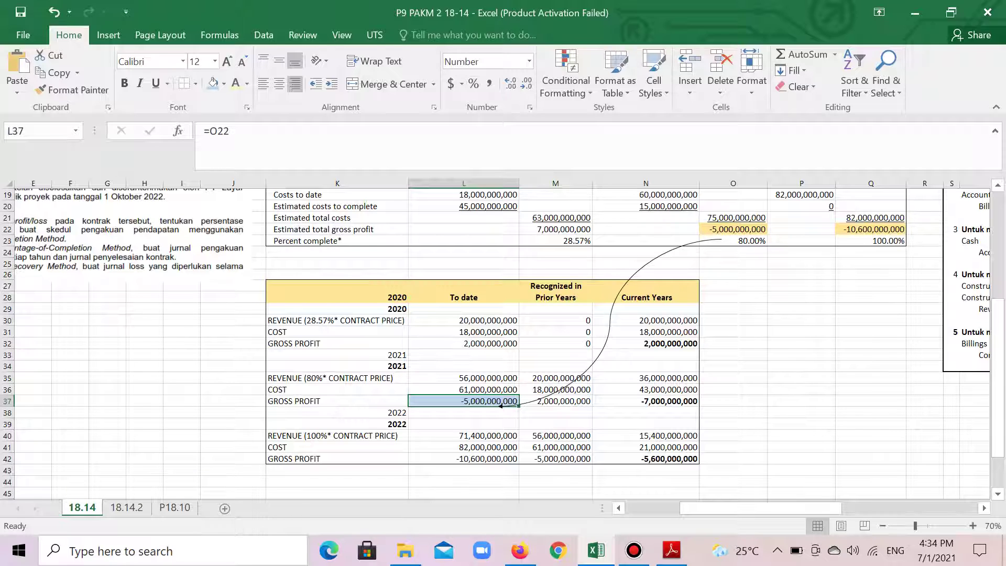
Move the curved arrow off the recognition schedule into the empty cells beside and below it
{"action": "left_click", "coordinate": [501, 405]}
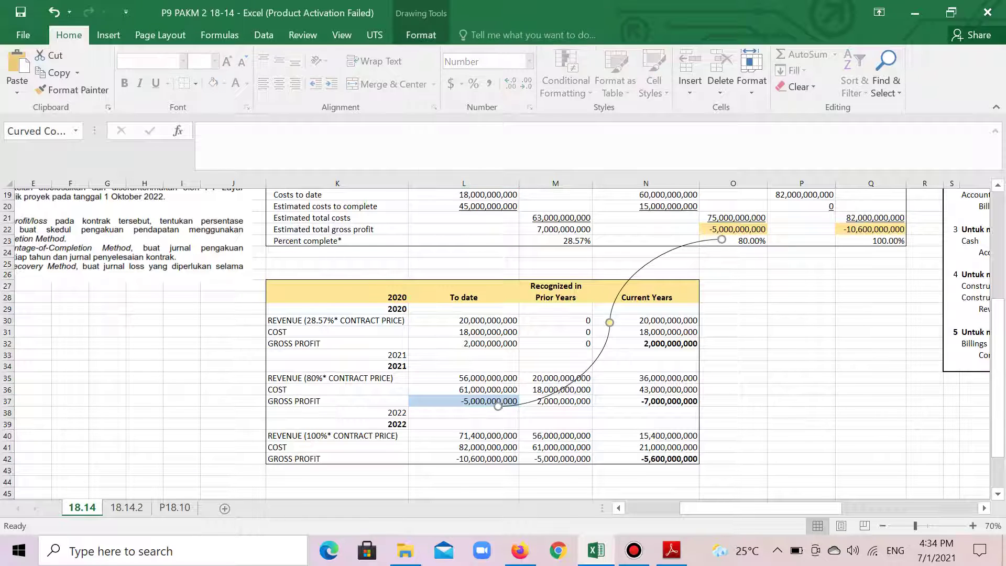
{"action": "mouse_move", "coordinate": [500, 405]}
{"action": "left_mouse_down"}
{"action": "mouse_move", "coordinate": [623, 469]}
{"action": "mouse_move", "coordinate": [668, 521]}
{"action": "left_mouse_up"}
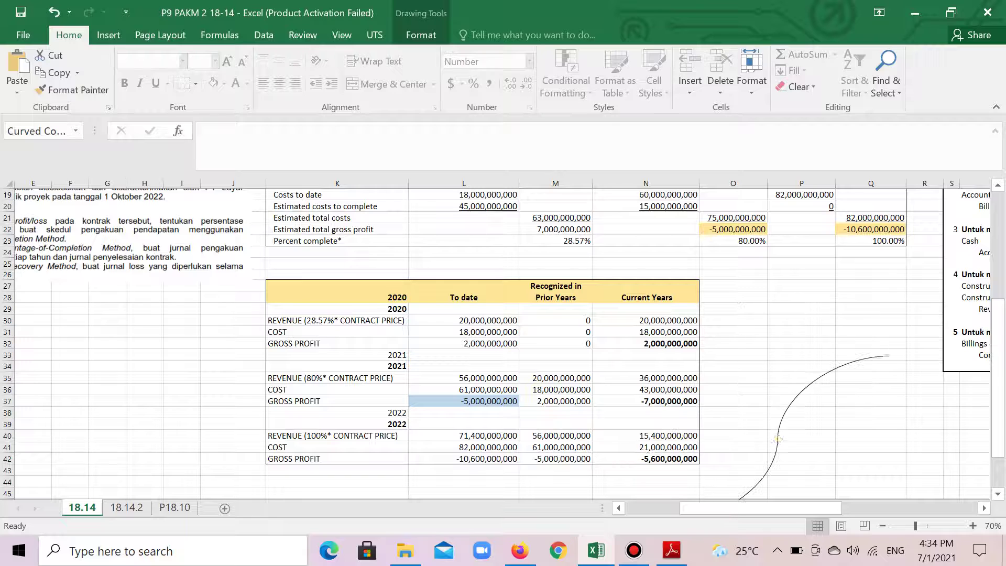
{"action": "left_click_drag", "start_coordinate": [802, 366], "coordinate": [802, 354]}
Trace the 2021 prior-year amounts in M35:M37 back to the 2020 to-date amounts in L30:L32
{"action": "left_click", "coordinate": [555, 401]}
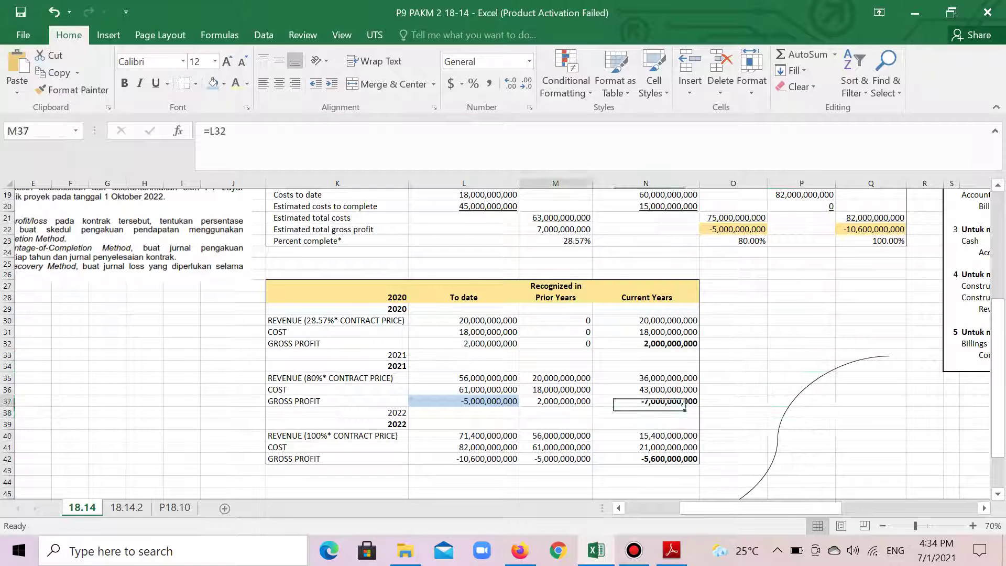
{"action": "key", "text": "shift+Up"}
{"action": "key", "text": "shift+Up"}
{"action": "key", "text": "ctrl+v"}
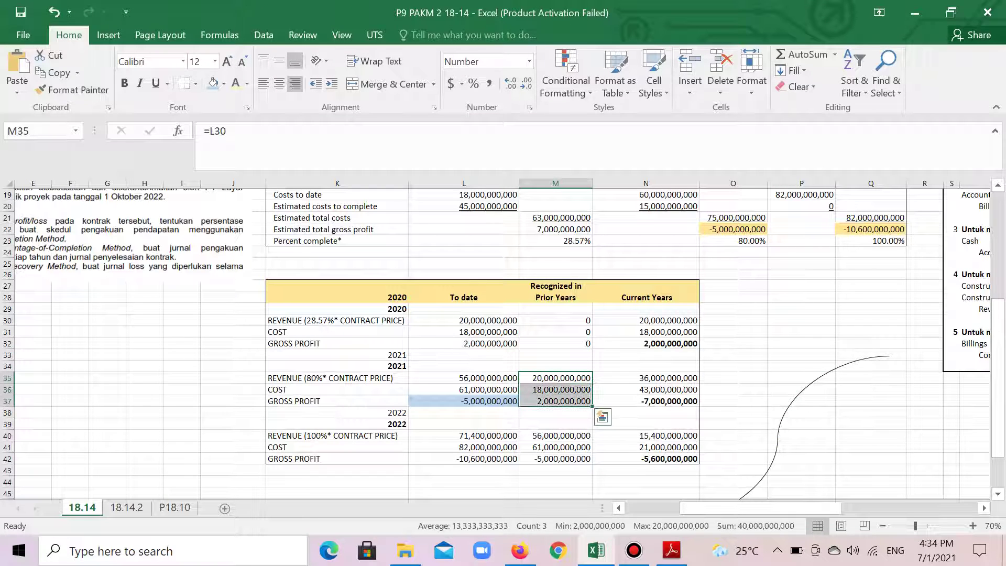
{"action": "left_click", "coordinate": [464, 355]}
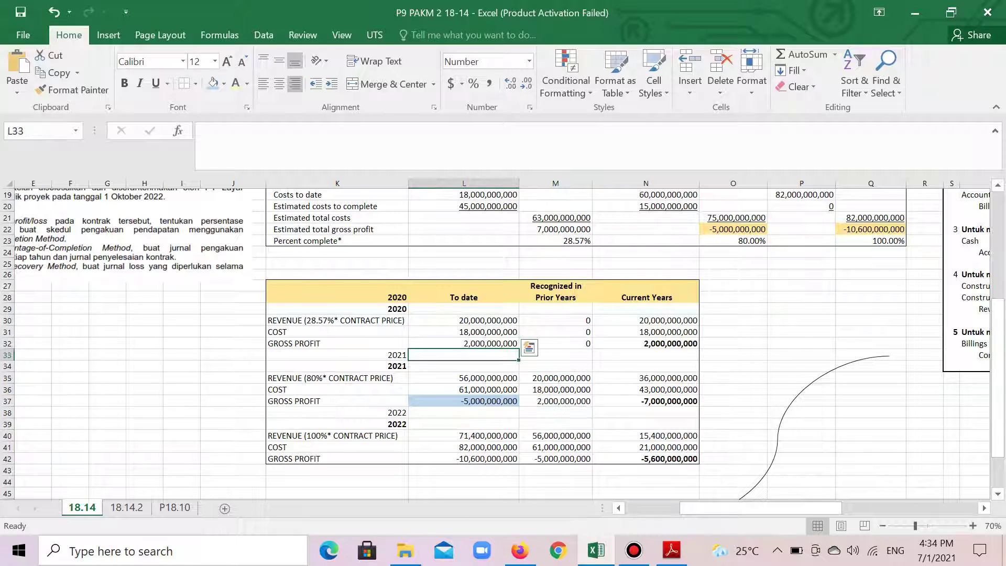
{"action": "left_click", "coordinate": [464, 320]}
{"action": "key", "text": "shift+Down"}
{"action": "key", "text": "shift+Down"}
{"action": "key", "text": "ctrl+v"}
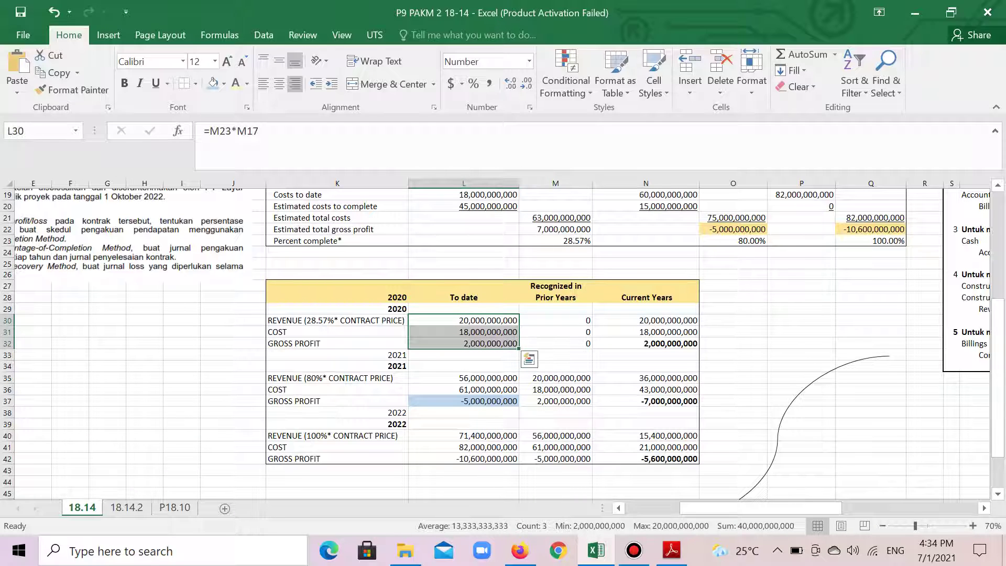
Compare the 2021 current-year amounts in N35:N37 with the to-date amounts in L35:L37 and prior-year amounts in M35:M37, and inspect N37's formula
{"action": "left_click", "coordinate": [556, 377]}
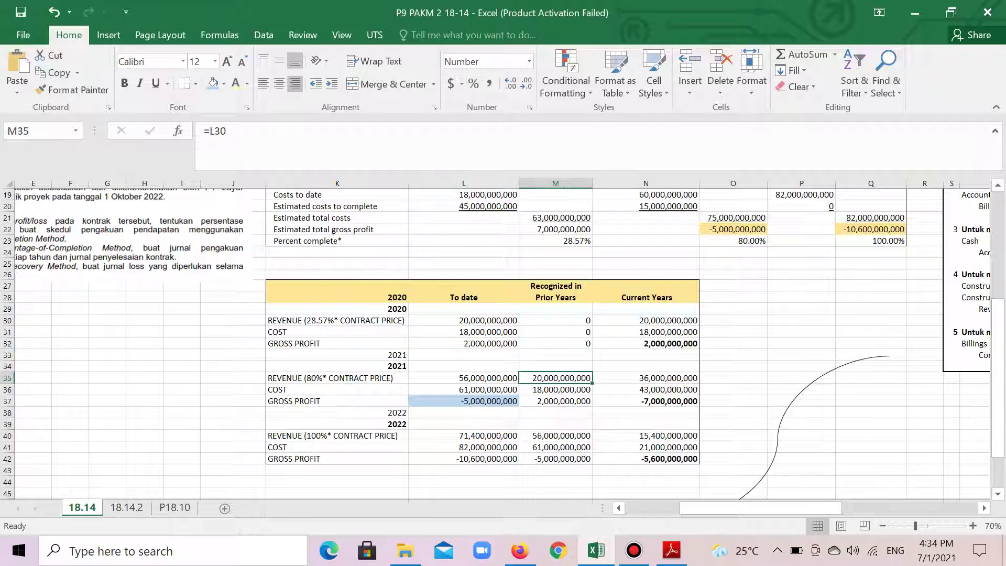
{"action": "left_click", "coordinate": [646, 377]}
{"action": "key", "text": "shift+Down"}
{"action": "key", "text": "shift+Down"}
{"action": "key", "text": "ctrl+v"}
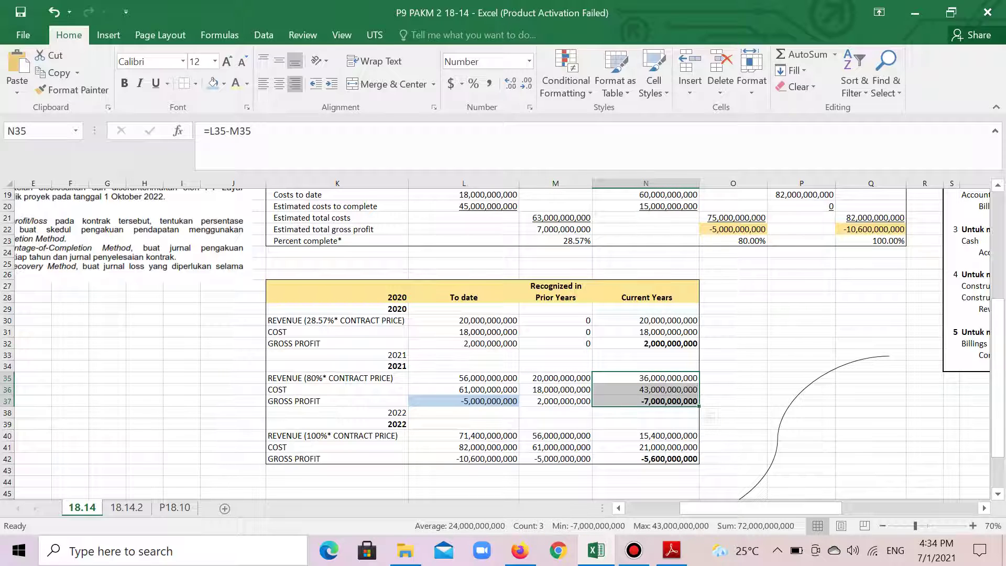
{"action": "left_click_drag", "start_coordinate": [464, 378], "coordinate": [464, 401]}
{"action": "key", "text": "ctrl+v"}
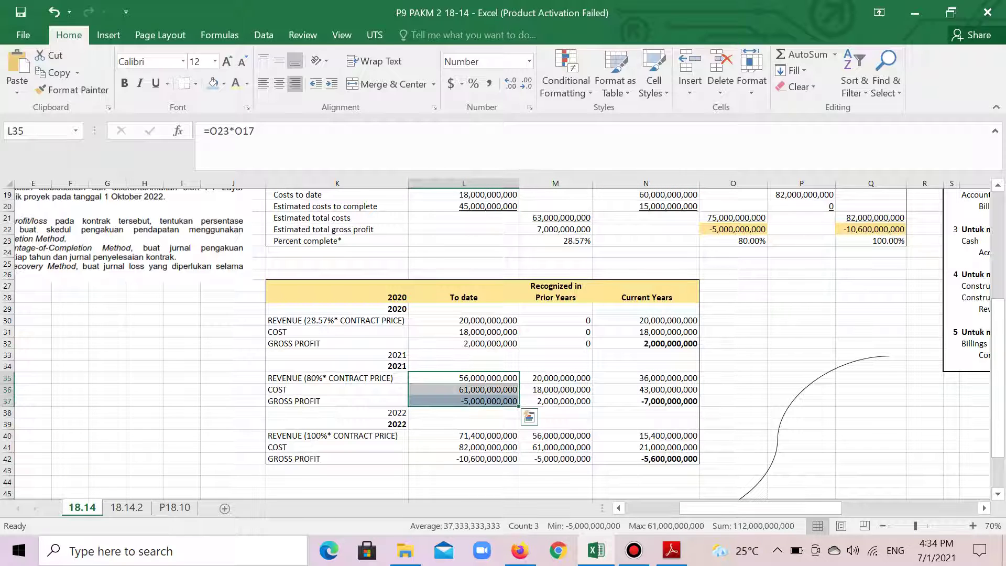
{"action": "left_click_drag", "start_coordinate": [555, 377], "coordinate": [556, 401]}
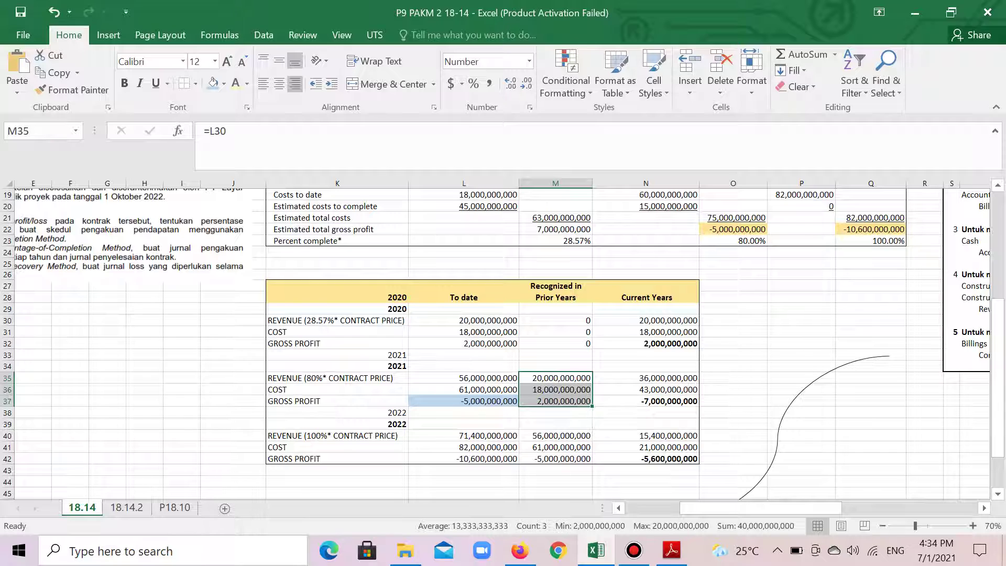
{"action": "key", "text": "ctrl+v"}
{"action": "scroll", "coordinate": [495, 341], "scroll_direction": "down", "scroll_amount": 1}
{"action": "left_click", "coordinate": [646, 366]}
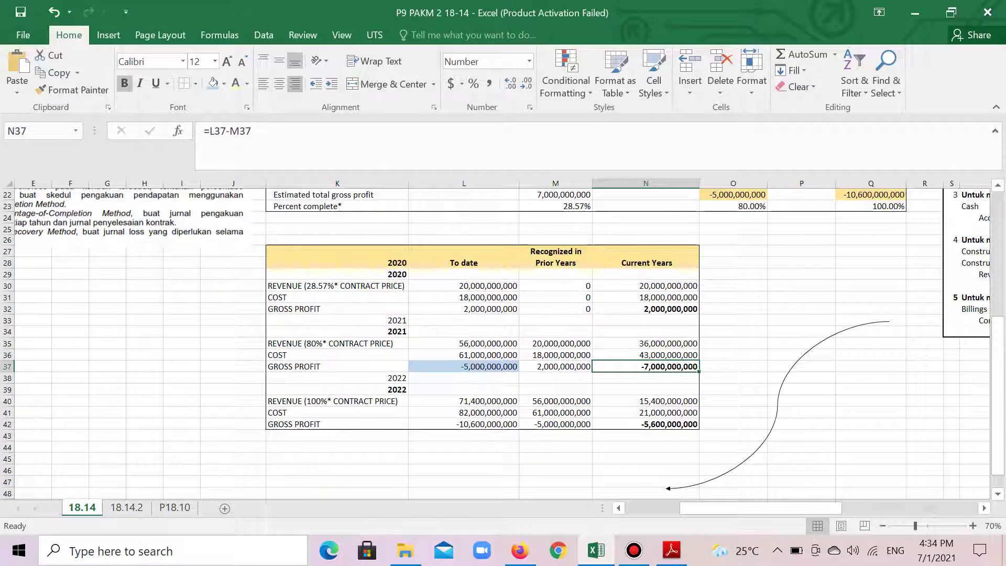
Examine the 2022 revenue label in K40 and formula in L40, tracing it to the percent complete in Q23
{"action": "left_click", "coordinate": [337, 413]}
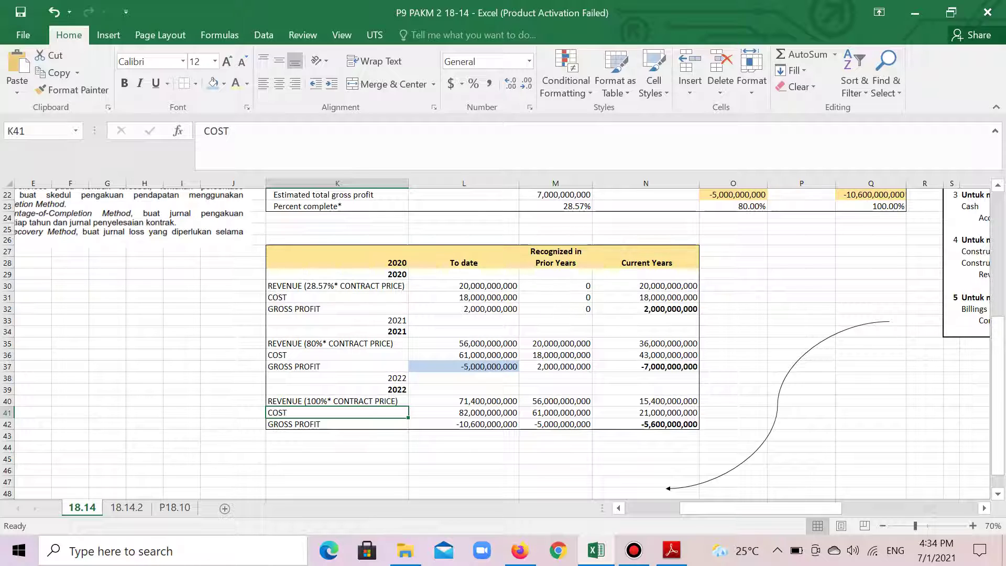
{"action": "left_click", "coordinate": [337, 401]}
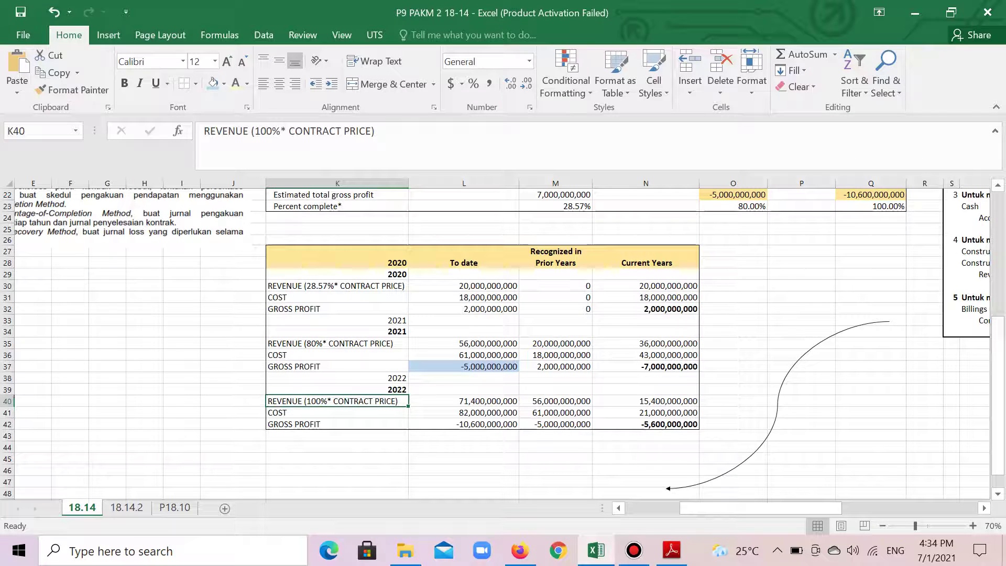
{"action": "left_click_drag", "start_coordinate": [463, 413], "coordinate": [464, 402]}
{"action": "left_click", "coordinate": [464, 401]}
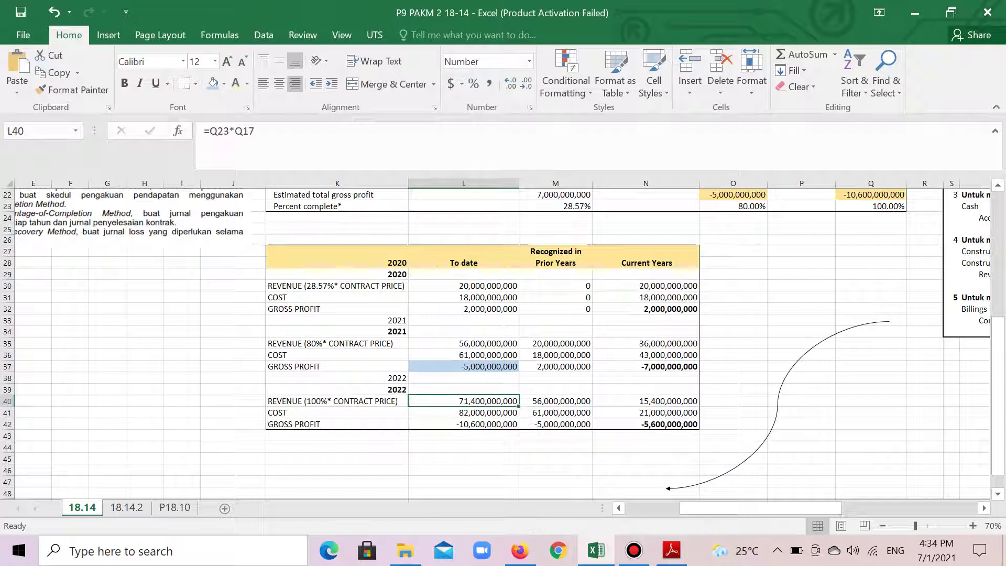
{"action": "scroll", "coordinate": [498, 340], "scroll_direction": "up", "scroll_amount": 3}
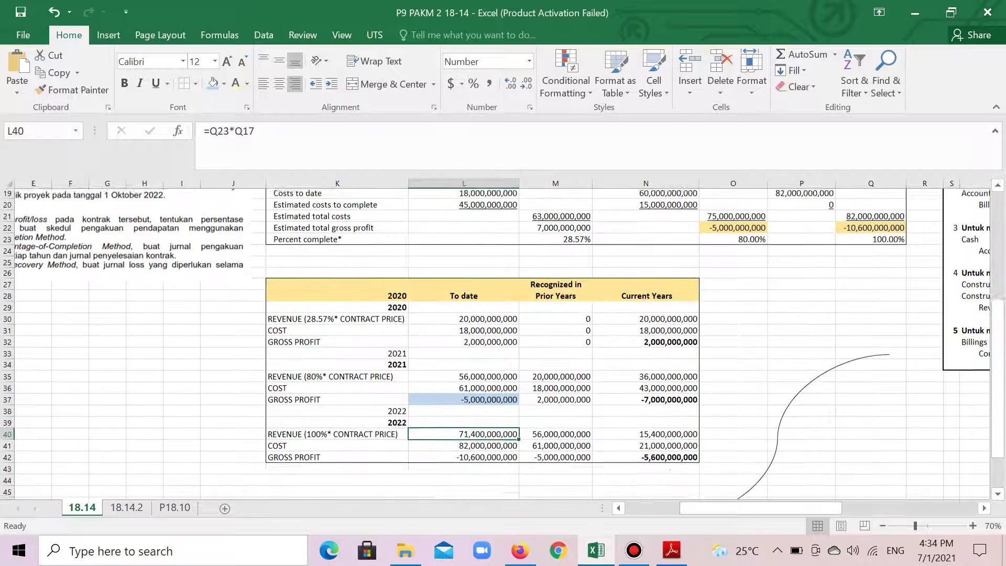
{"action": "left_click", "coordinate": [923, 310]}
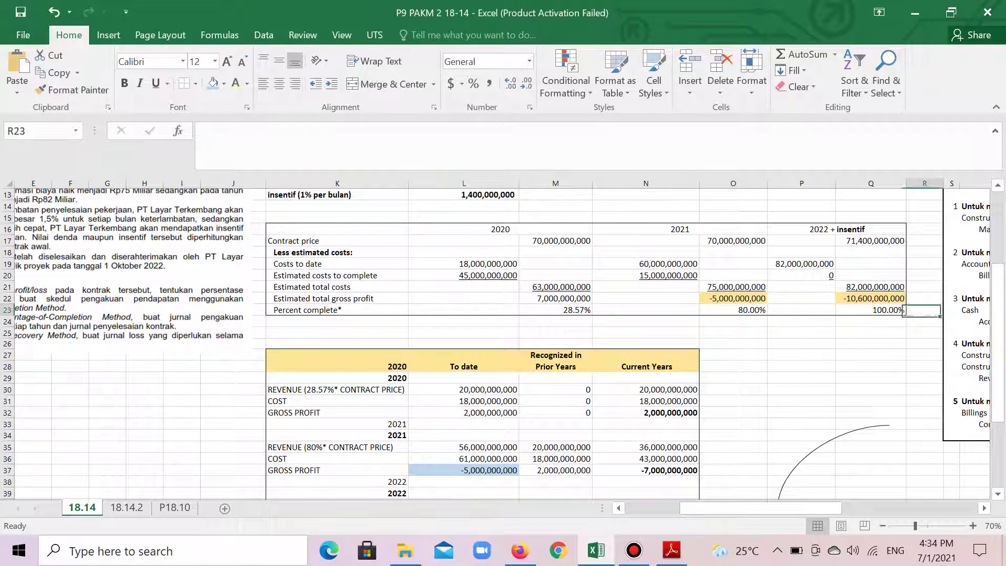
{"action": "left_click", "coordinate": [871, 310]}
{"action": "scroll", "coordinate": [498, 343], "scroll_direction": "down", "scroll_amount": 3}
{"action": "scroll", "coordinate": [498, 340], "scroll_direction": "down", "scroll_amount": 1}
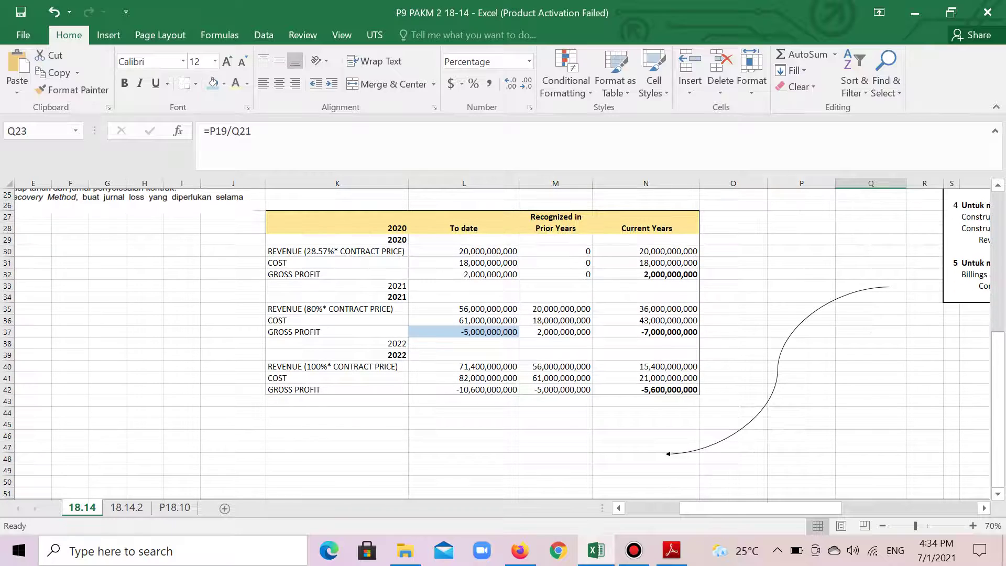
Reposition the curved arrow to run from the 2022 estimated gross profit in Q22 to the 2022 to-date gross profit in L42
{"action": "mouse_move", "coordinate": [778, 367]}
{"action": "left_mouse_down"}
{"action": "mouse_move", "coordinate": [704, 268]}
{"action": "mouse_move", "coordinate": [633, 287]}
{"action": "mouse_move", "coordinate": [631, 300]}
{"action": "left_mouse_up"}
{"action": "scroll", "coordinate": [630, 299], "scroll_direction": "up", "scroll_amount": 3}
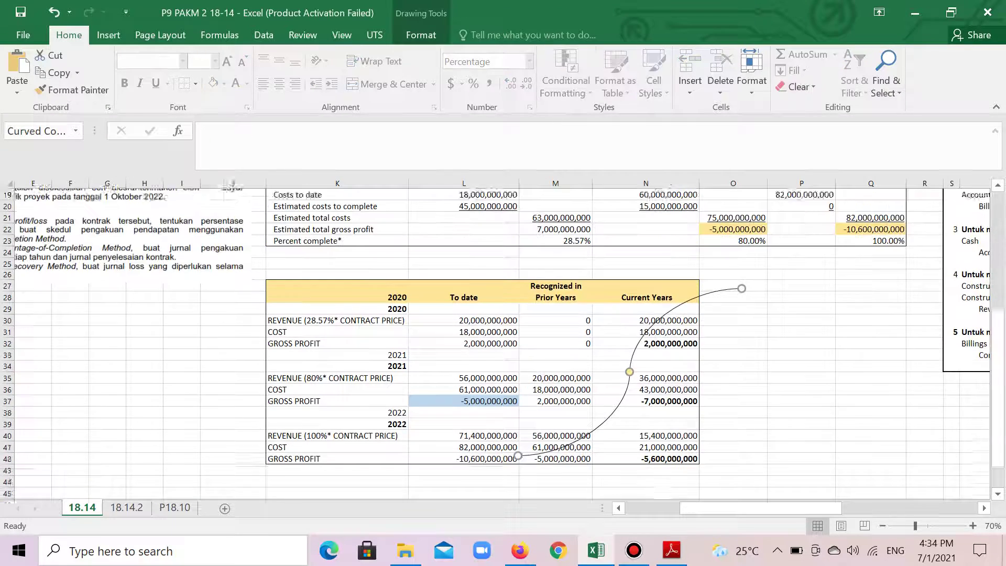
{"action": "left_click_drag", "start_coordinate": [742, 323], "coordinate": [846, 267]}
{"action": "scroll", "coordinate": [846, 267], "scroll_direction": "down", "scroll_amount": 3}
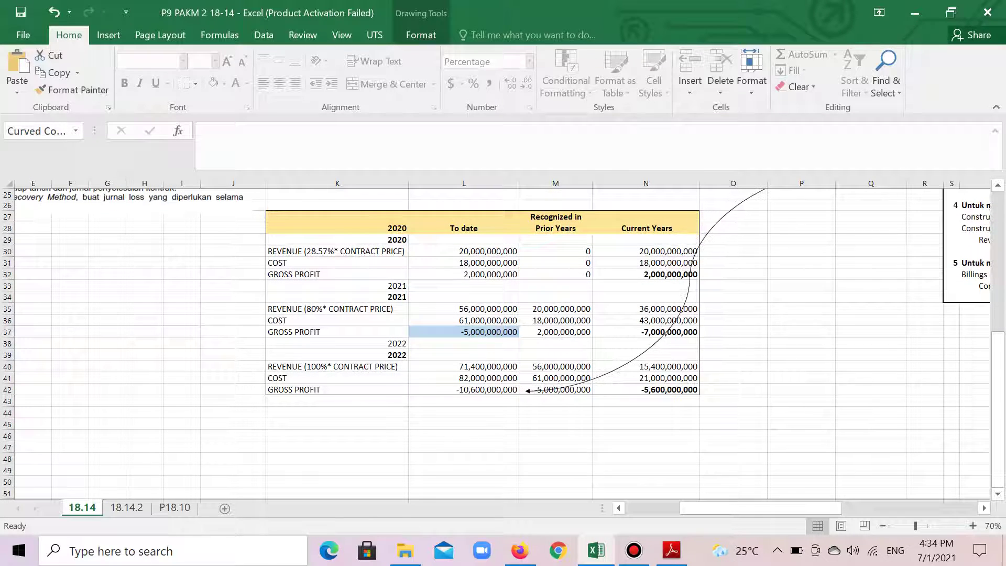
{"action": "scroll", "coordinate": [555, 184], "scroll_direction": "up", "scroll_amount": 1}
{"action": "scroll", "coordinate": [555, 184], "scroll_direction": "up", "scroll_amount": 2}
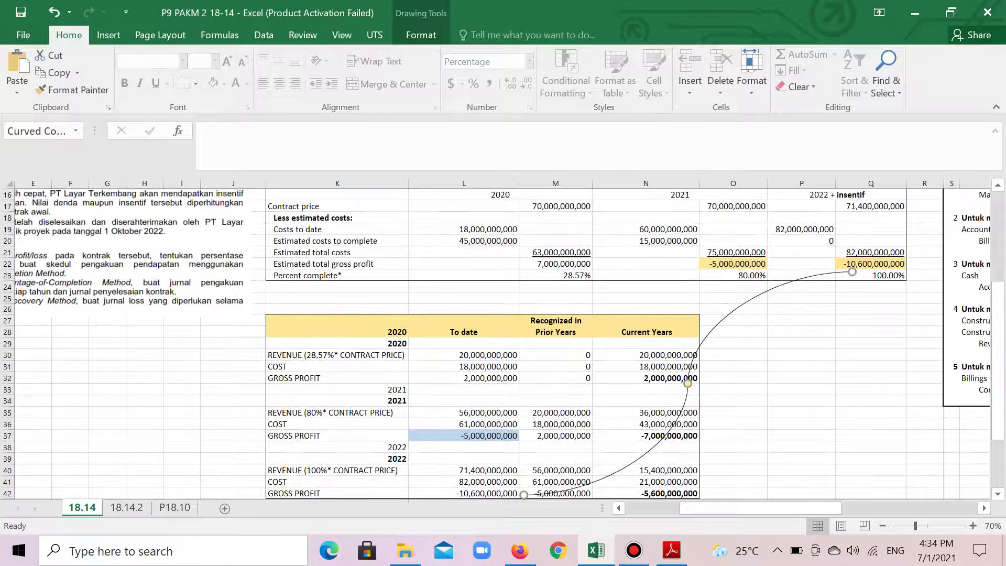
Trace the 2022 to-date cost in L41 to P19 and reposition the curved arrow to link the two cells
{"action": "left_click", "coordinate": [464, 482]}
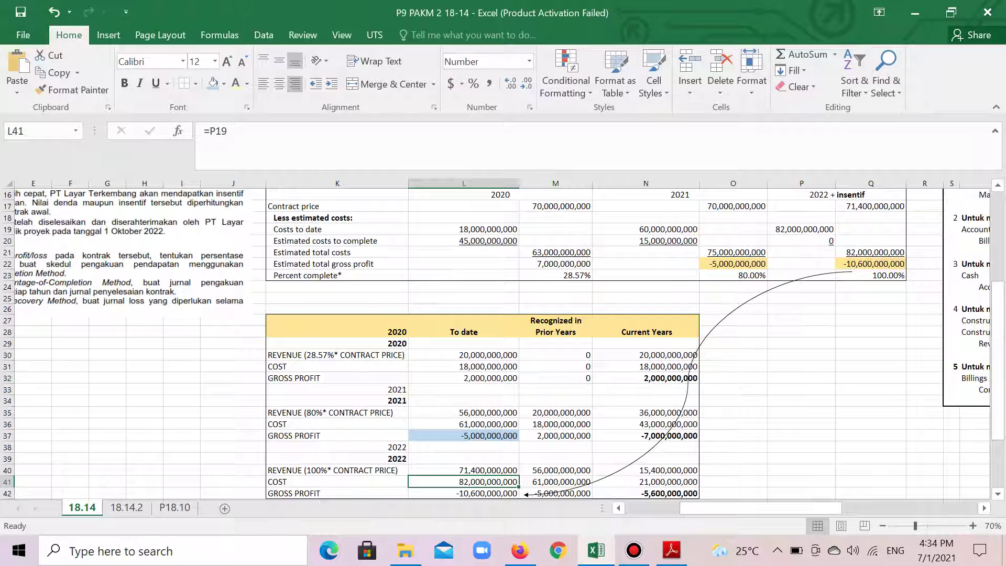
{"action": "left_click", "coordinate": [802, 229]}
{"action": "mouse_move", "coordinate": [801, 276]}
{"action": "left_mouse_down"}
{"action": "mouse_move", "coordinate": [757, 253]}
{"action": "mouse_move", "coordinate": [807, 247]}
{"action": "left_mouse_up"}
{"action": "scroll", "coordinate": [503, 340], "scroll_direction": "down", "scroll_amount": 1}
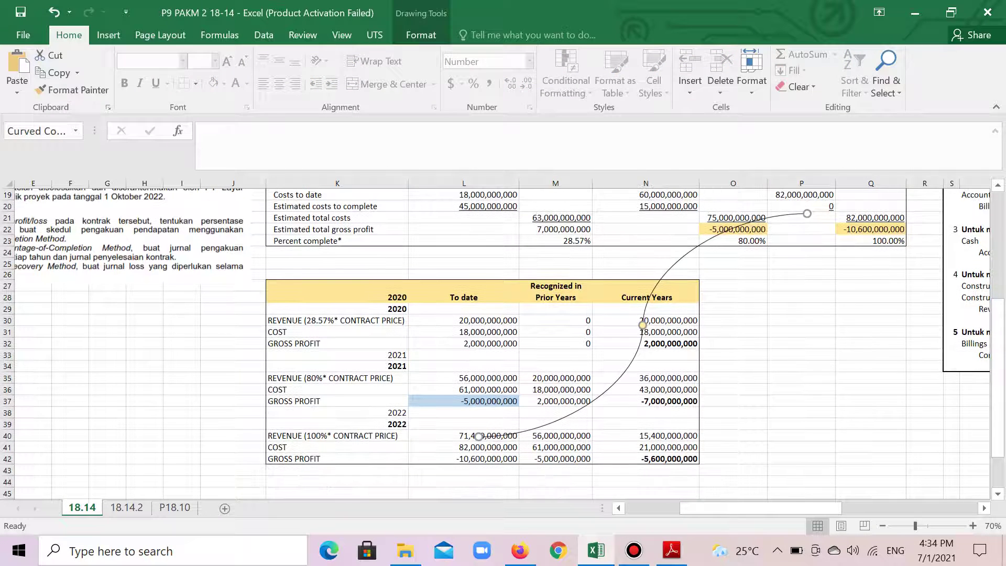
{"action": "left_click_drag", "start_coordinate": [479, 436], "coordinate": [499, 447]}
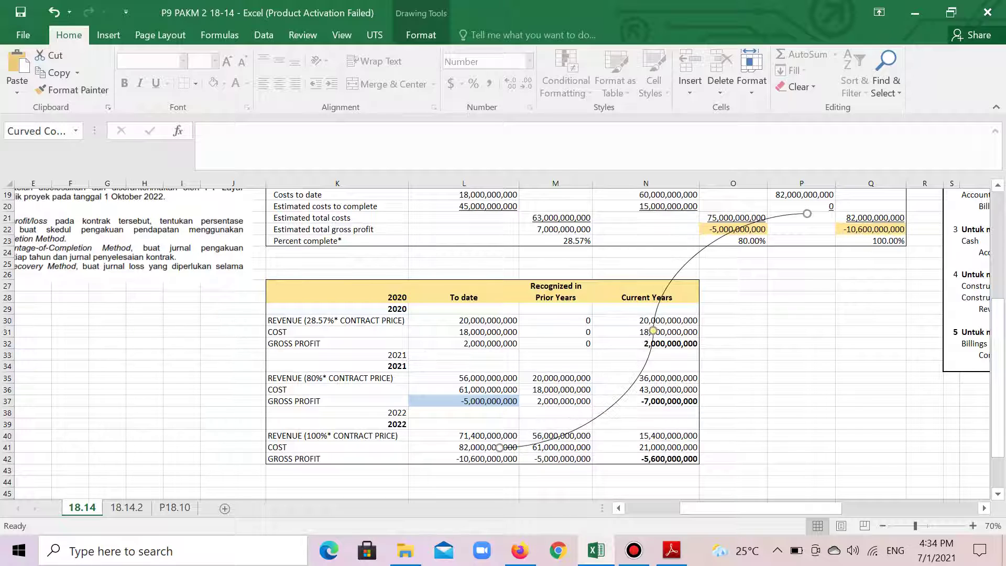
{"action": "left_click_drag", "start_coordinate": [807, 213], "coordinate": [801, 197]}
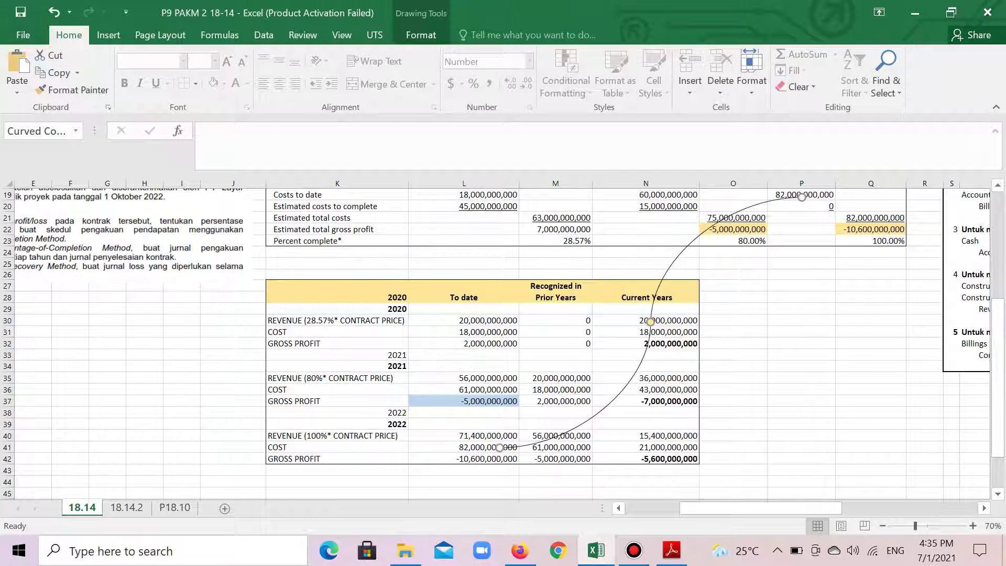
Move the curved arrow off the recognition schedule and remove it from the sheet
{"action": "left_click_drag", "start_coordinate": [655, 297], "coordinate": [740, 356]}
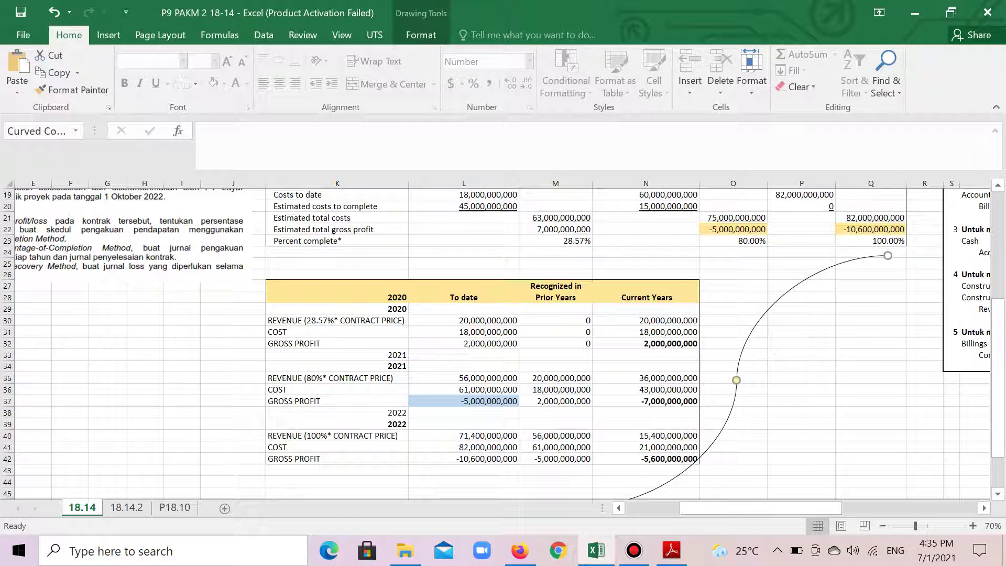
{"action": "right_click", "coordinate": [770, 307]}
{"action": "left_click", "coordinate": [802, 35]}
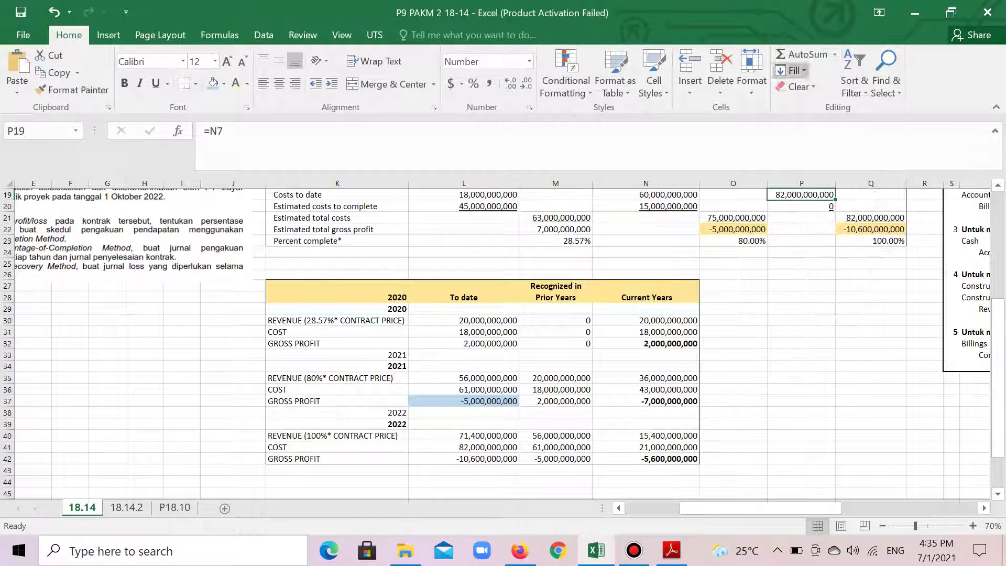
{"action": "left_click", "coordinate": [801, 309]}
{"action": "scroll", "coordinate": [802, 309], "scroll_direction": "down", "scroll_amount": 1}
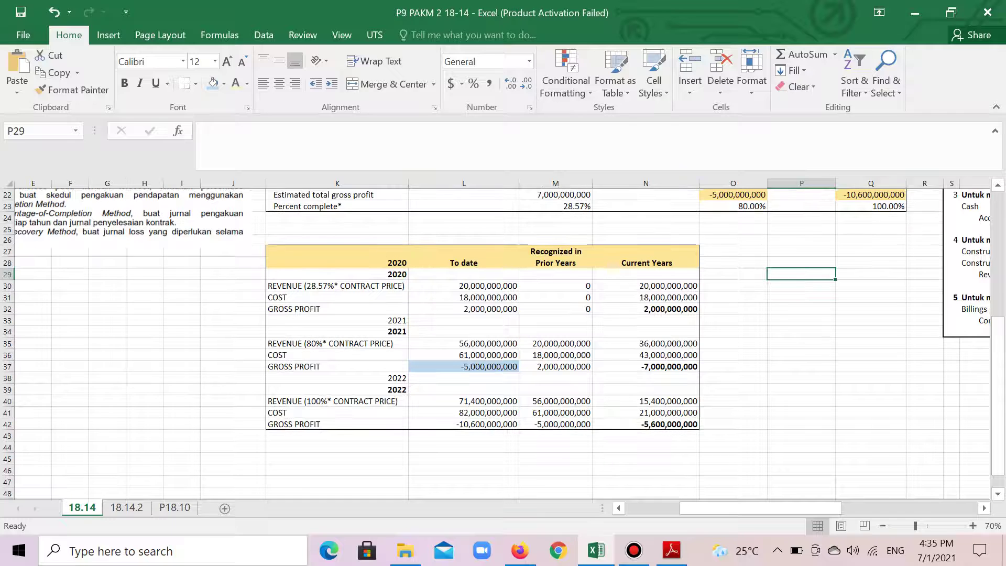
Trace the 2022 prior-year amounts in M40:M42 back to the 2021 to-date amounts in L35:L37
{"action": "left_click", "coordinate": [555, 401]}
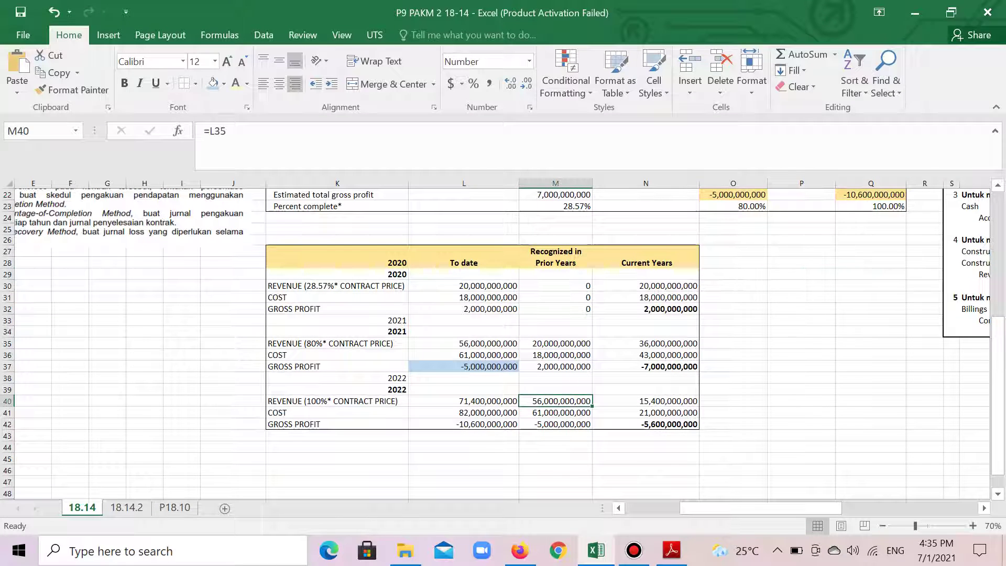
{"action": "left_click_drag", "start_coordinate": [593, 406], "coordinate": [593, 425]}
{"action": "left_click_drag", "start_coordinate": [464, 343], "coordinate": [463, 366]}
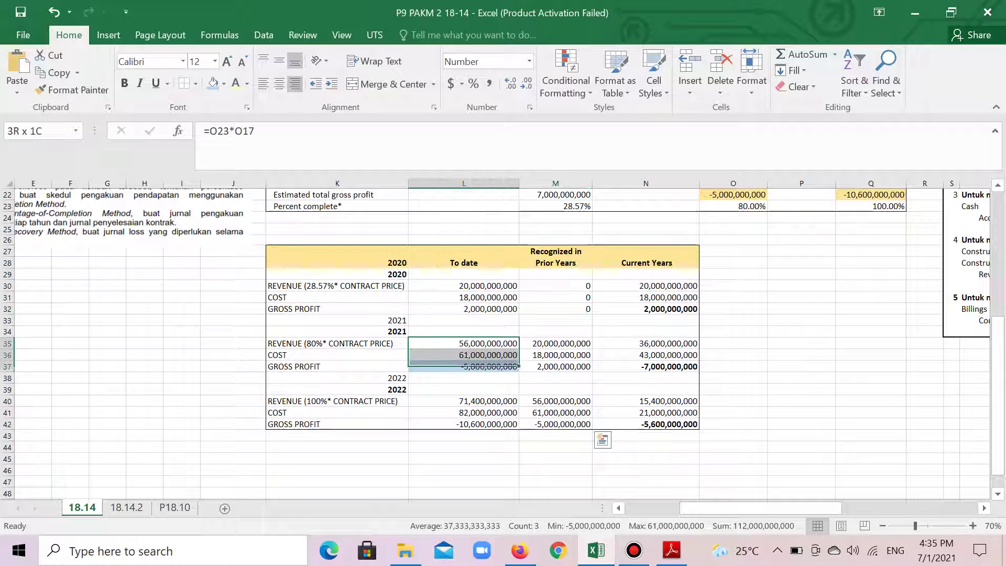
{"action": "left_click_drag", "start_coordinate": [555, 401], "coordinate": [556, 425]}
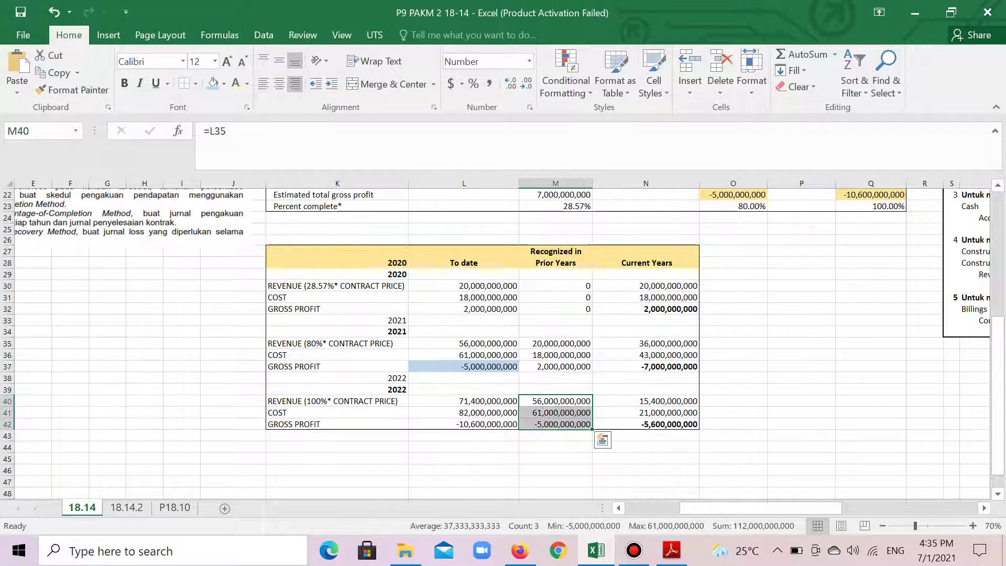
Compare the 2022 current-year amounts in N40:N42 with the to-date amounts in L40:L42 and prior-year amounts in M40:M42
{"action": "left_click_drag", "start_coordinate": [645, 401], "coordinate": [646, 424]}
{"action": "left_click_drag", "start_coordinate": [464, 401], "coordinate": [464, 424]}
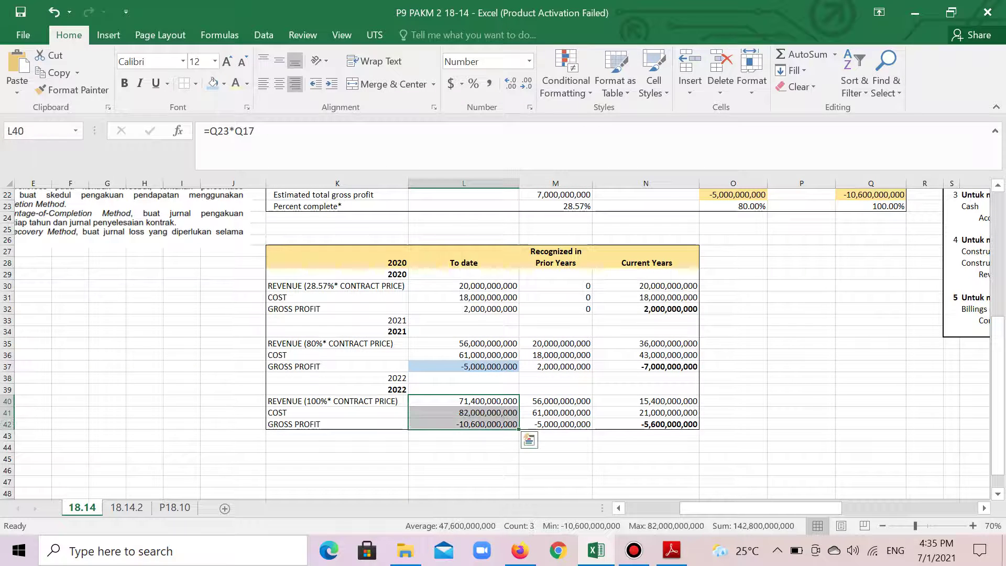
{"action": "left_click_drag", "start_coordinate": [555, 401], "coordinate": [555, 424]}
{"action": "left_click", "coordinate": [464, 367]}
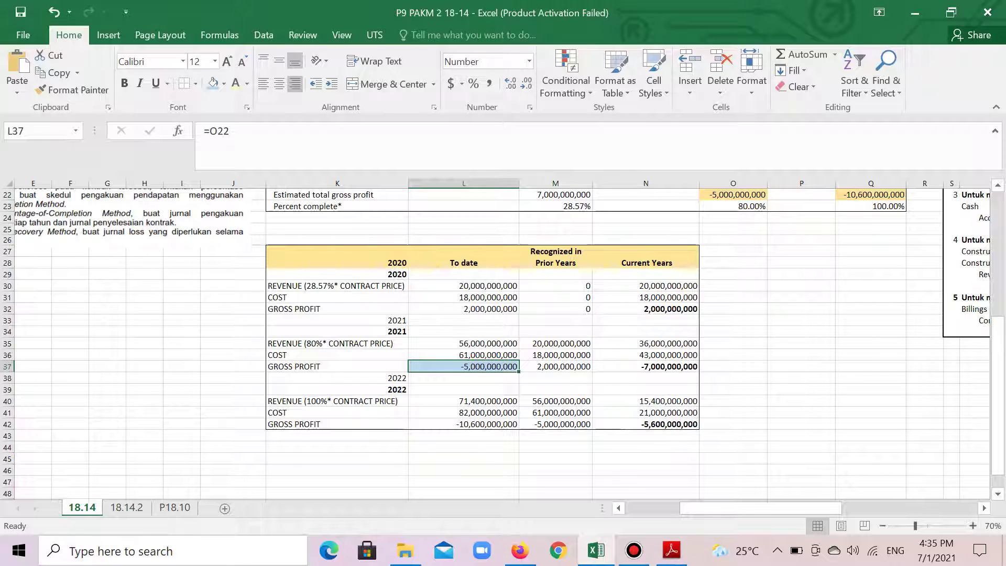
Put a thick outside border around the Current Years column in N27:N42
{"action": "left_click_drag", "start_coordinate": [646, 257], "coordinate": [646, 425]}
{"action": "left_click_drag", "start_coordinate": [646, 251], "coordinate": [646, 424]}
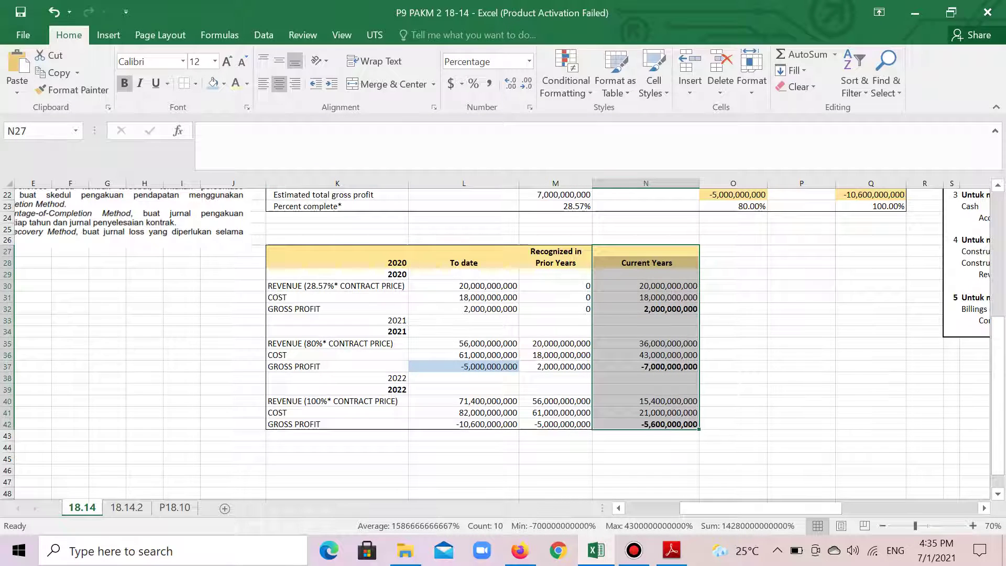
{"action": "left_click", "coordinate": [195, 83]}
{"action": "left_click", "coordinate": [231, 251]}
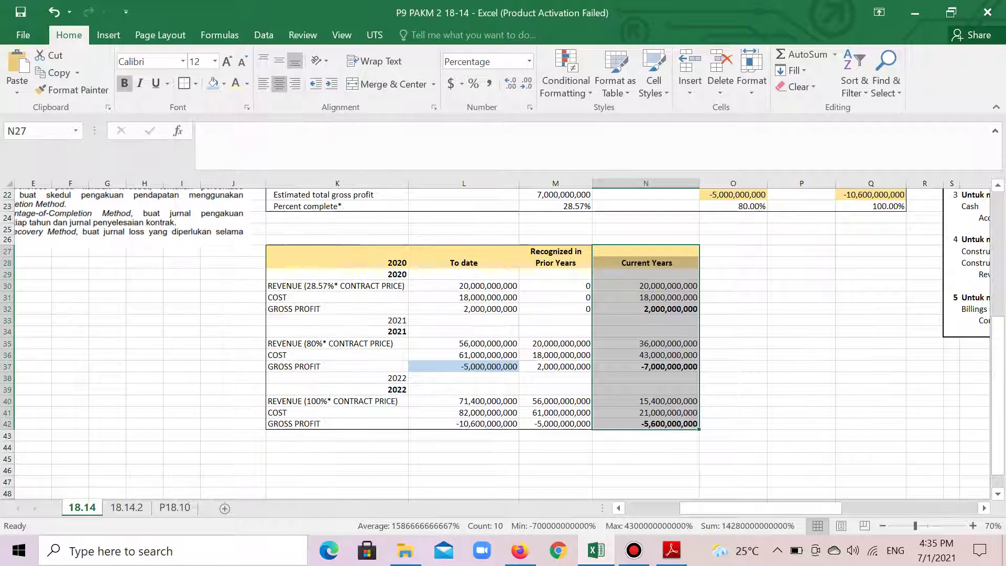
{"action": "left_click", "coordinate": [733, 297]}
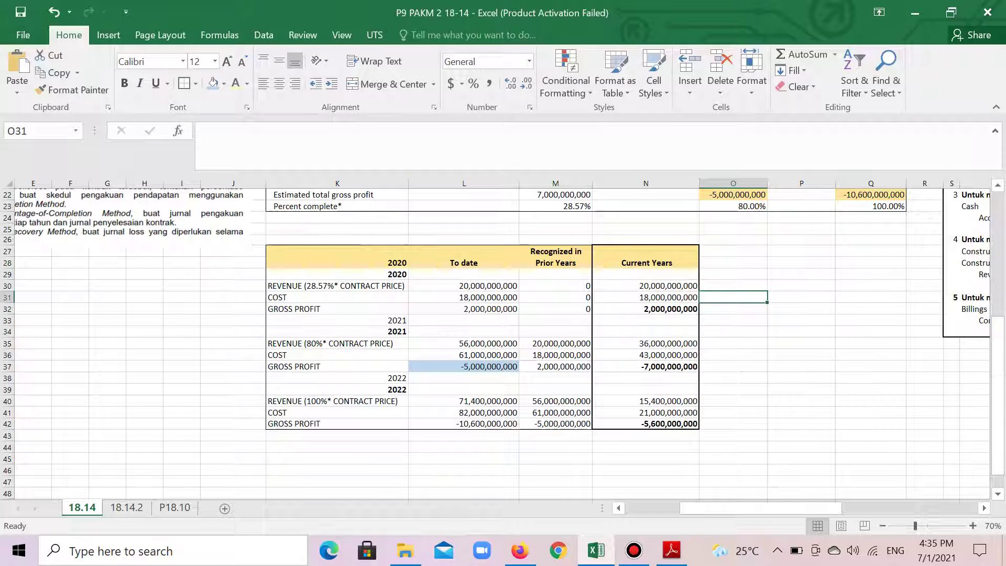
Draw a curved arrow about 4.22" wide and 1.77" high from the Current Years column near N35 to the journal table
{"action": "left_click", "coordinate": [108, 34]}
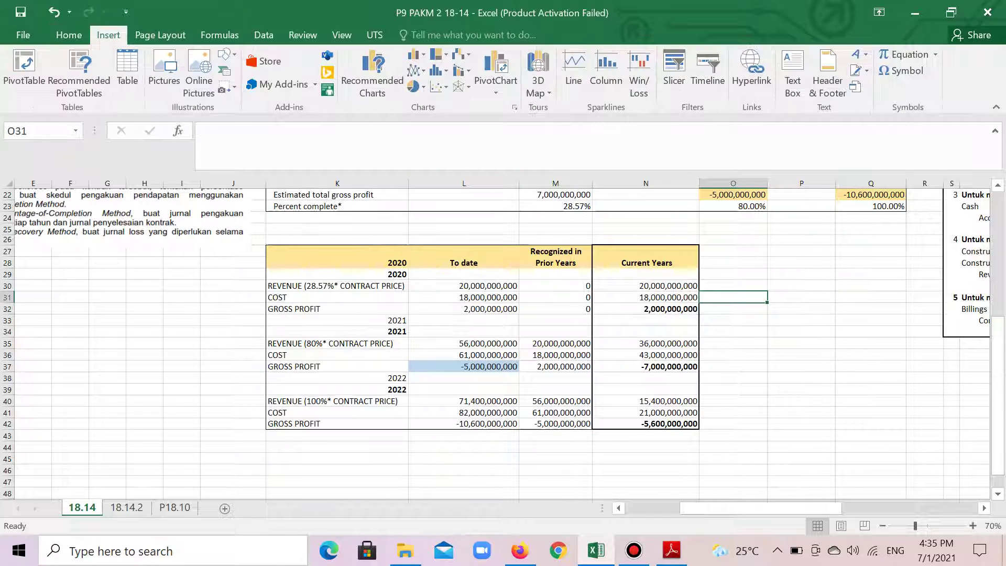
{"action": "left_click", "coordinate": [225, 54]}
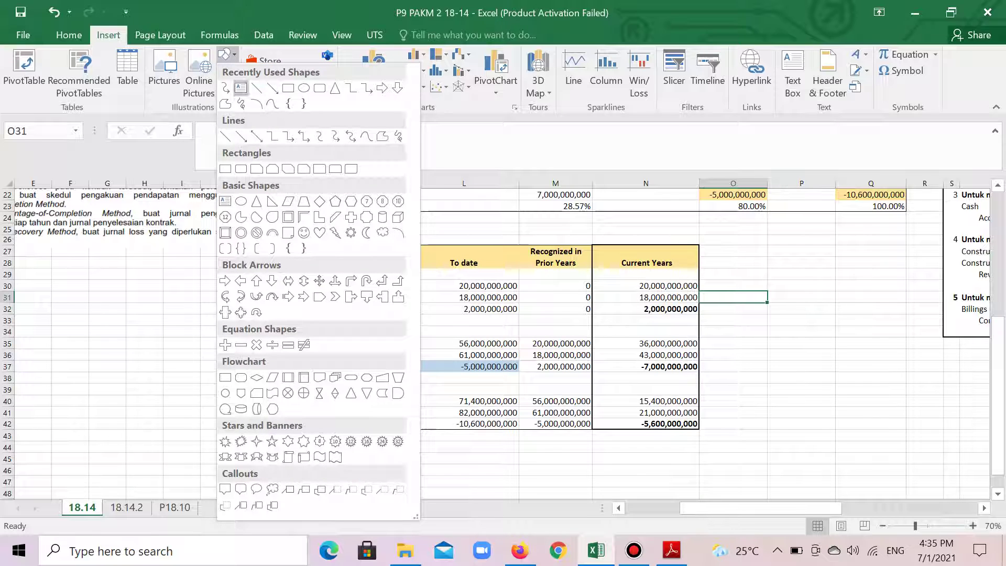
{"action": "left_click", "coordinate": [226, 88]}
{"action": "mouse_move", "coordinate": [702, 348]}
{"action": "left_mouse_down"}
{"action": "mouse_move", "coordinate": [792, 320]}
{"action": "mouse_move", "coordinate": [883, 247]}
{"action": "mouse_move", "coordinate": [928, 255]}
{"action": "left_mouse_up"}
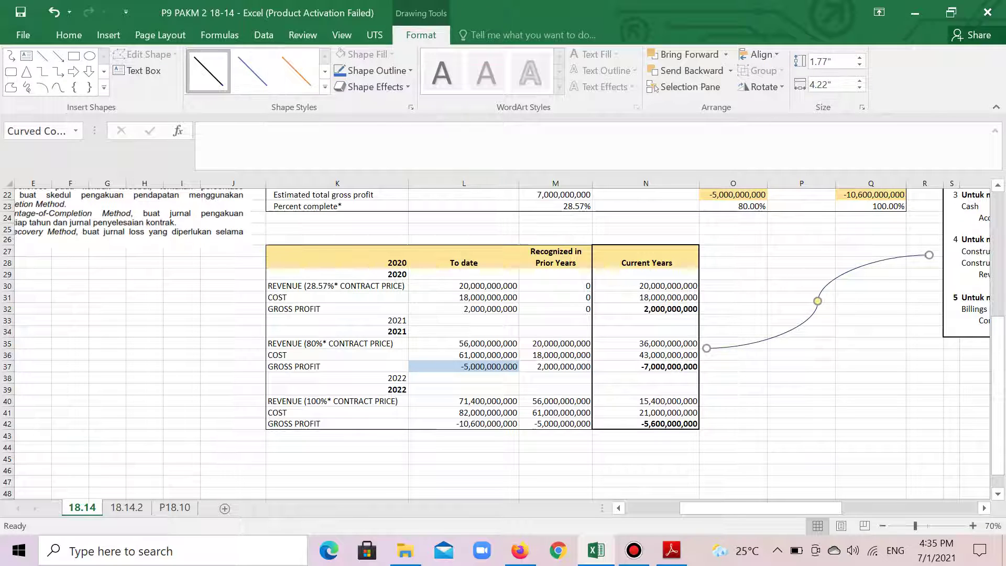
{"action": "left_click", "coordinate": [870, 378]}
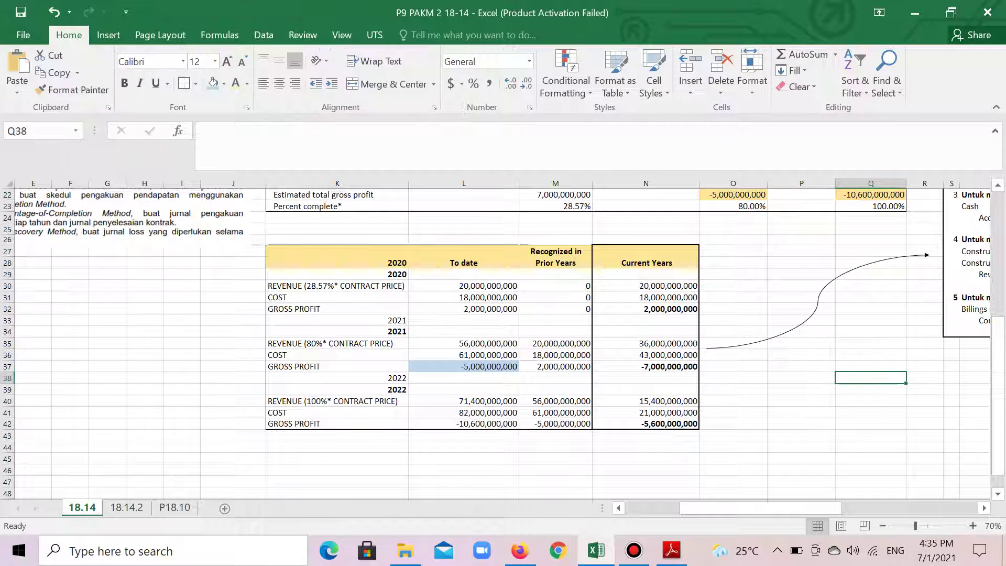
Examine the JURNAL table, including the construction cost entry's heading and Construction in Process (CIP) line in T14:T15
{"action": "left_click_drag", "start_coordinate": [760, 507], "coordinate": [855, 508]}
{"action": "scroll", "coordinate": [502, 344], "scroll_direction": "up", "scroll_amount": 2}
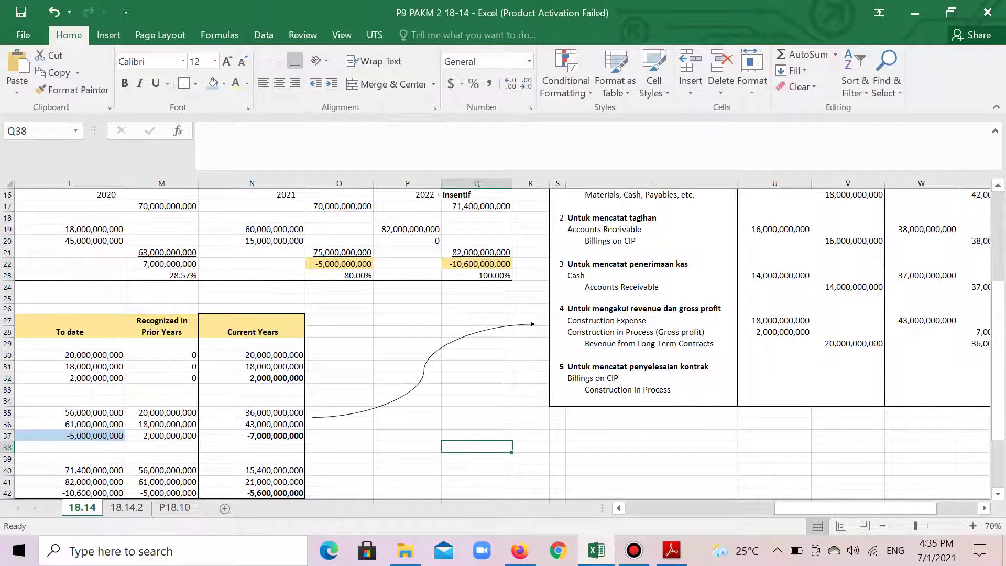
{"action": "scroll", "coordinate": [502, 344], "scroll_direction": "up", "scroll_amount": 2}
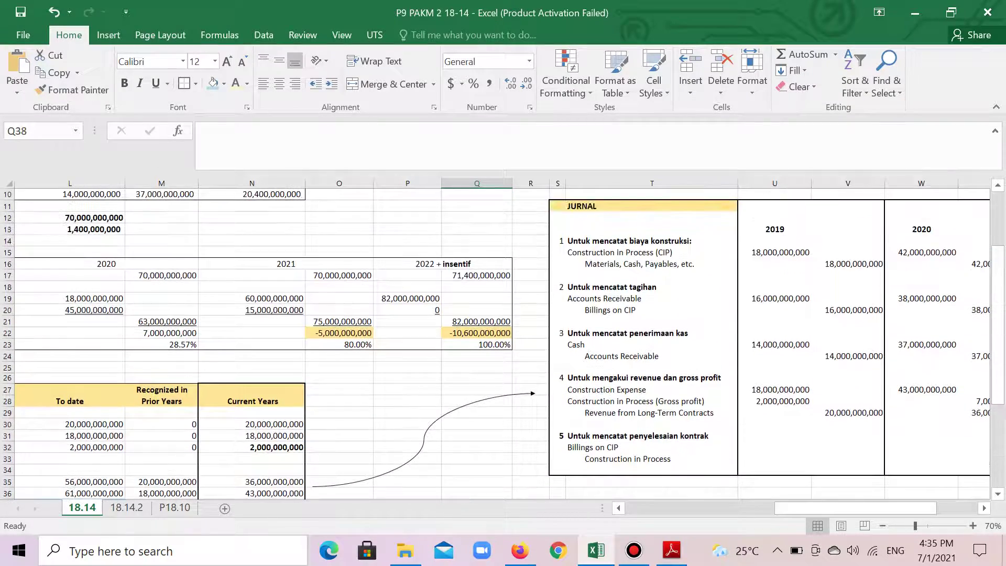
{"action": "scroll", "coordinate": [502, 344], "scroll_direction": "up", "scroll_amount": 1}
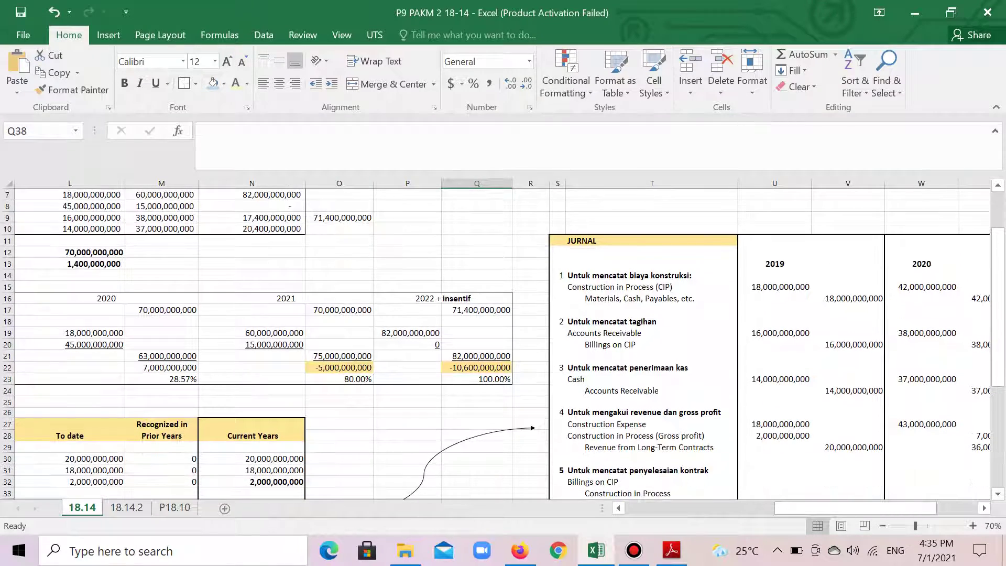
{"action": "left_click", "coordinate": [620, 287]}
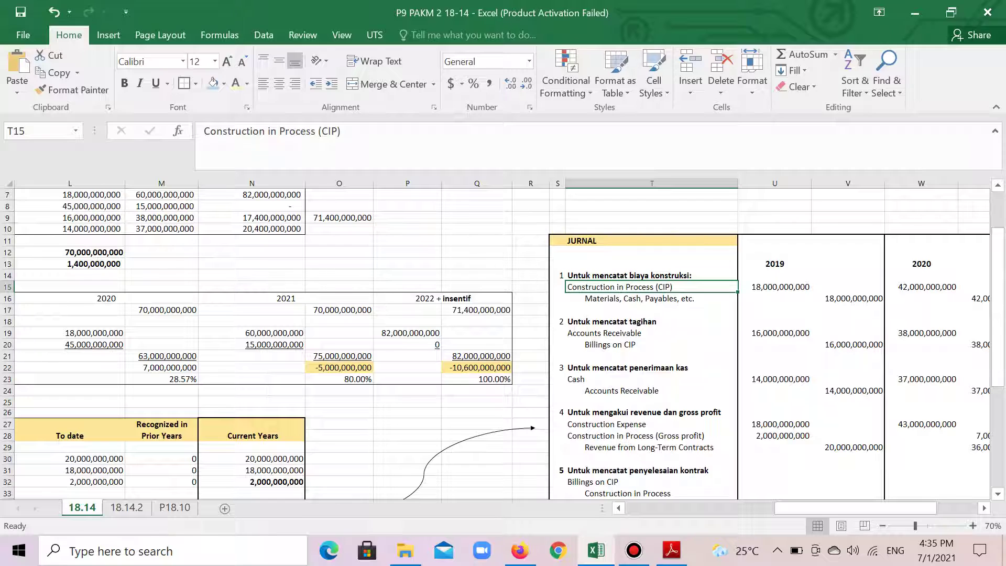
{"action": "scroll", "coordinate": [502, 343], "scroll_direction": "down", "scroll_amount": 1}
{"action": "scroll", "coordinate": [502, 343], "scroll_direction": "up", "scroll_amount": 1}
{"action": "left_click", "coordinate": [629, 275]}
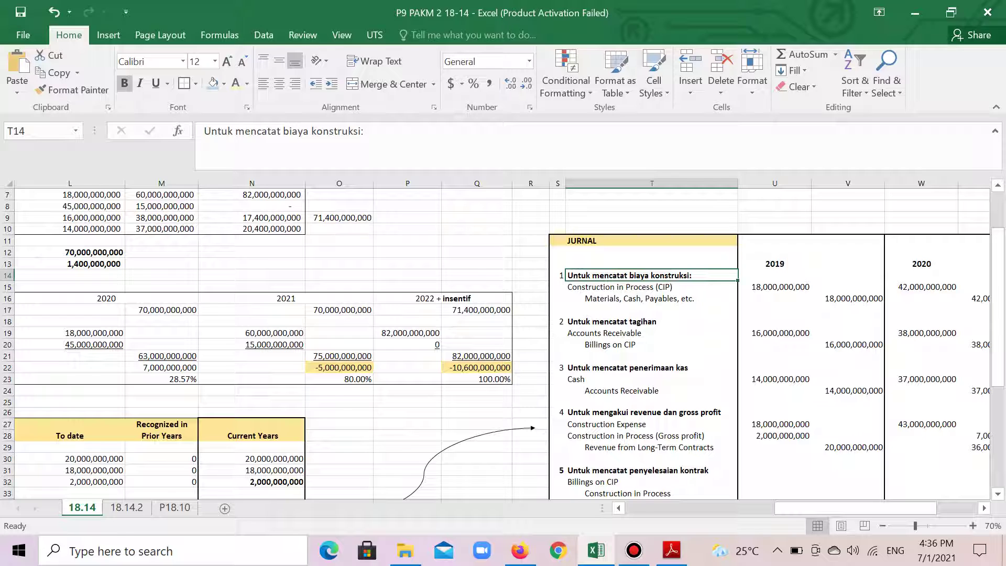
Inspect the 2020 current-year cost formula in N31 of the recognition schedule alongside the journal entries
{"action": "mouse_move", "coordinate": [855, 508]}
{"action": "left_mouse_down"}
{"action": "mouse_move", "coordinate": [881, 507]}
{"action": "mouse_move", "coordinate": [842, 508]}
{"action": "left_mouse_up"}
{"action": "scroll", "coordinate": [841, 507], "scroll_direction": "down", "scroll_amount": 1}
{"action": "scroll", "coordinate": [502, 343], "scroll_direction": "down", "scroll_amount": 2}
{"action": "left_click", "coordinate": [408, 401]}
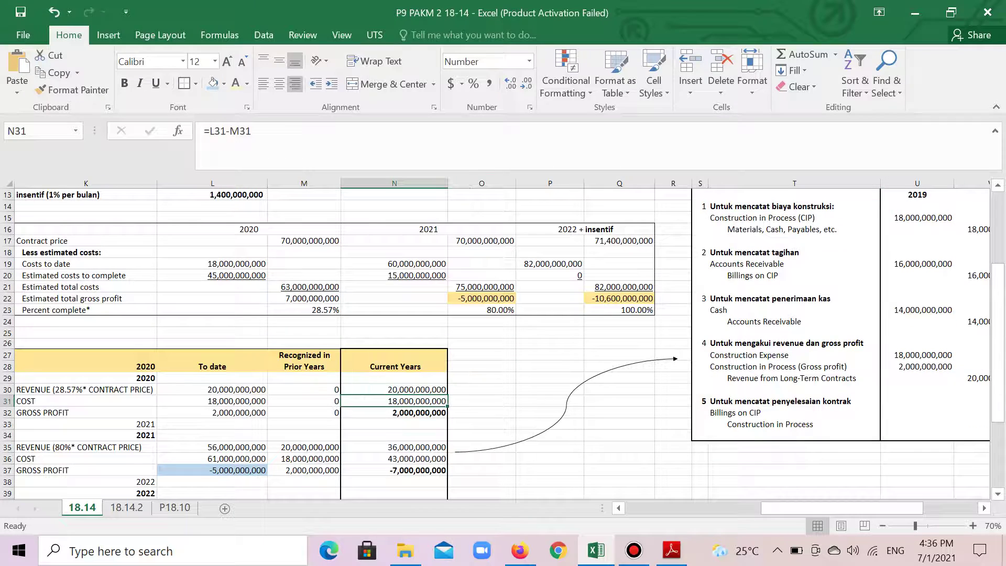
Set the journal's year headings to 2020 in U13, 2021 in W13 and 2022 in Y13
{"action": "scroll", "coordinate": [498, 340], "scroll_direction": "up", "scroll_amount": 1}
{"action": "left_click_drag", "start_coordinate": [841, 508], "coordinate": [894, 508]}
{"action": "left_click", "coordinate": [557, 229]}
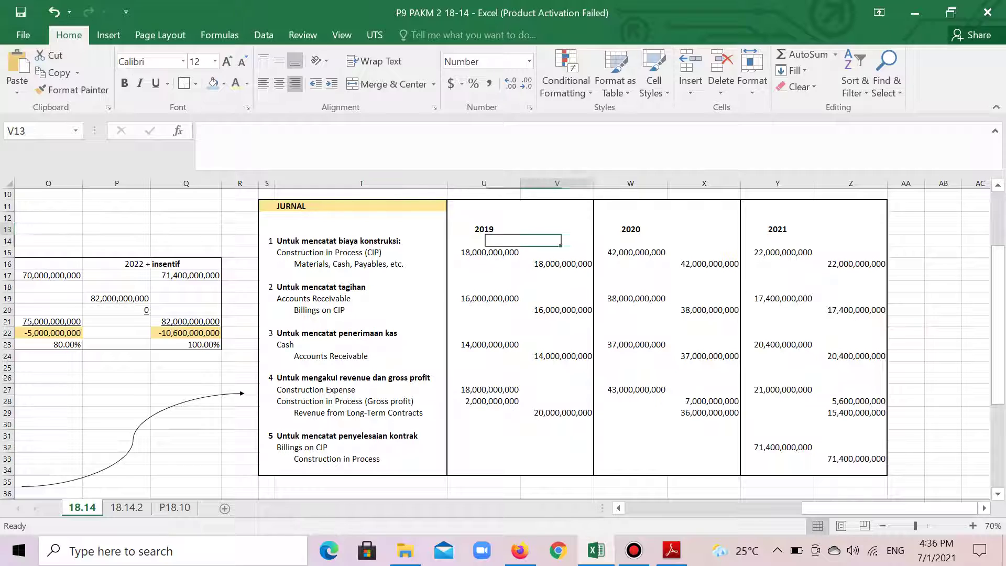
{"action": "left_click", "coordinate": [484, 229]}
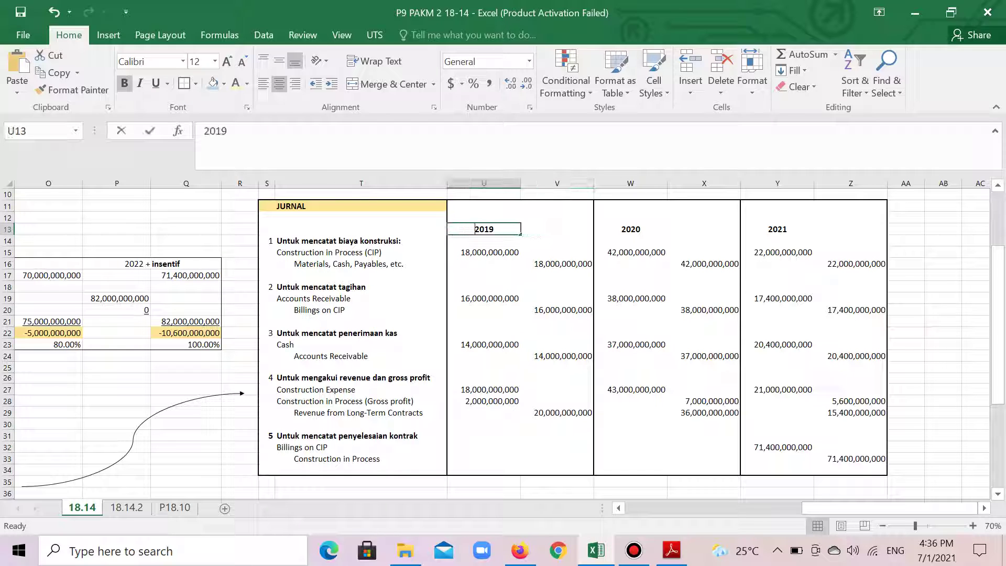
{"action": "type", "text": "2020"}
{"action": "key", "text": "Right"}
{"action": "key", "text": "Right"}
{"action": "key", "text": "Right"}
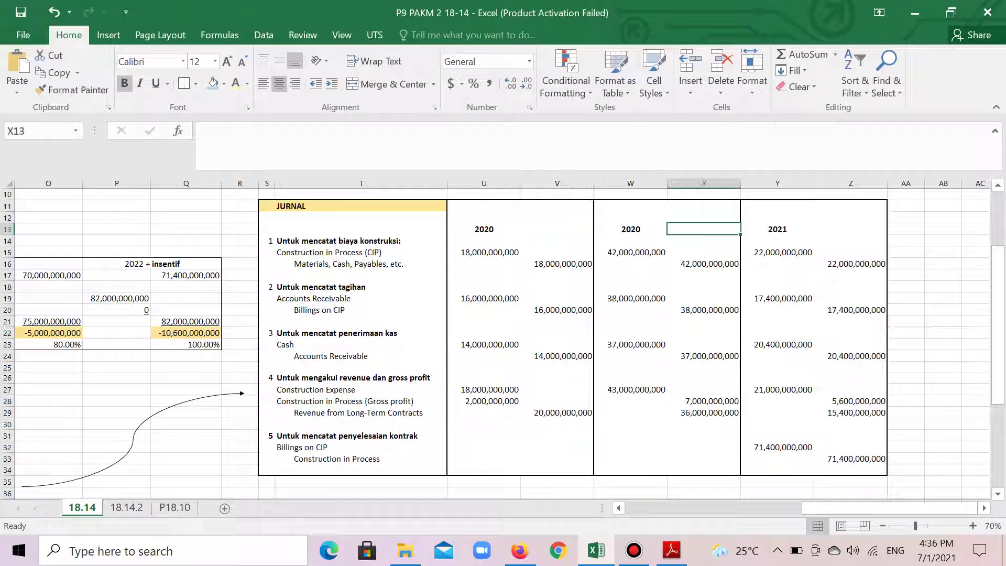
{"action": "key", "text": "Left"}
{"action": "type", "text": "2021"}
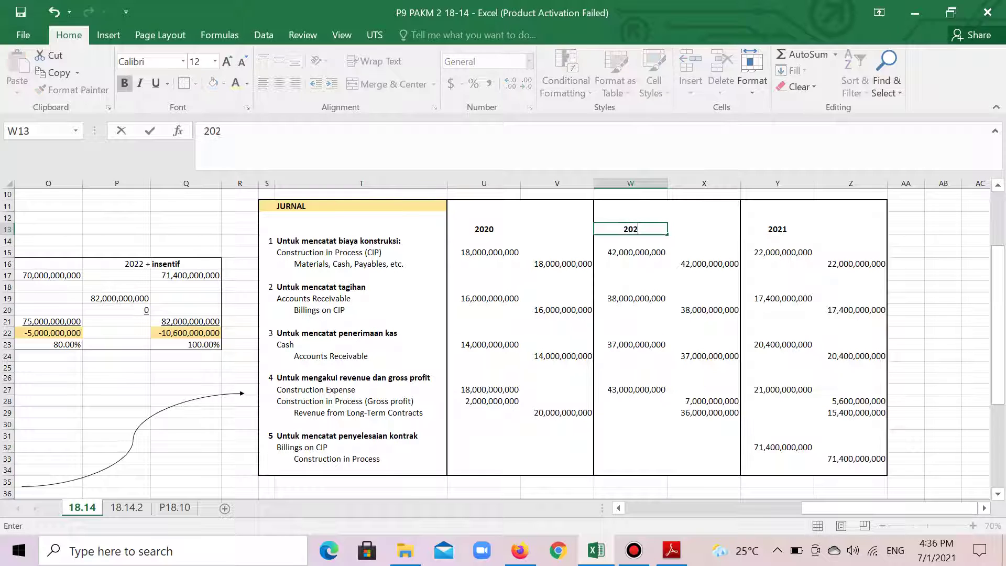
{"action": "key", "text": "Right"}
{"action": "key", "text": "Right"}
{"action": "type", "text": "2022"}
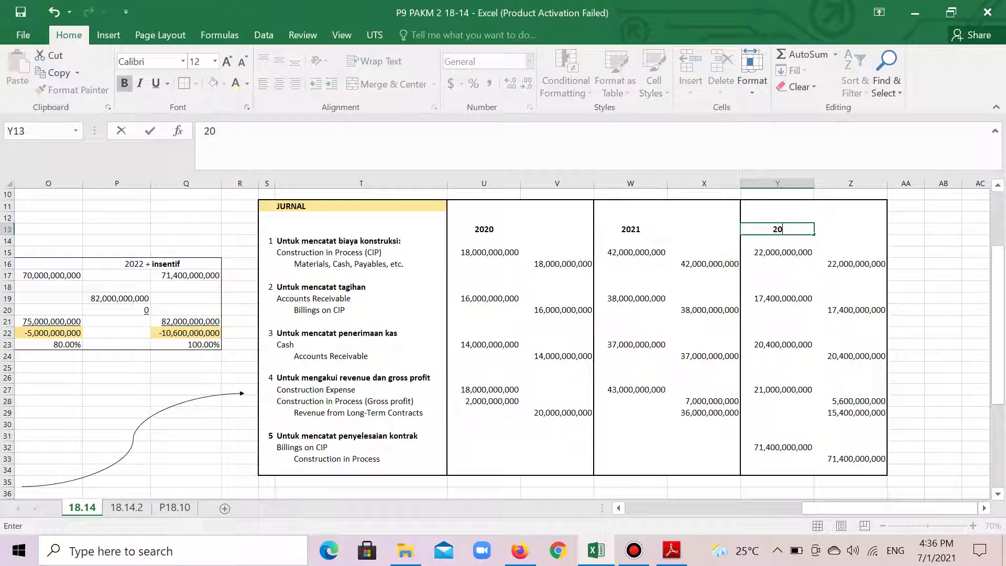
{"action": "key", "text": "Left"}
Return to the beginning of the sheet to view the exercise 18.14 text and its project data
{"action": "key", "text": "Left"}
{"action": "key", "text": "Left"}
{"action": "key", "text": "Left"}
{"action": "key", "text": "Left"}
{"action": "key", "text": "Left"}
{"action": "key", "text": "Left"}
{"action": "key", "text": "Left"}
{"action": "key", "text": "Left"}
{"action": "key", "text": "Left"}
{"action": "key", "text": "Left"}
{"action": "key", "text": "Left"}
{"action": "key", "text": "Left"}
{"action": "key", "text": "Left"}
{"action": "key", "text": "Left"}
{"action": "key", "text": "Left"}
{"action": "key", "text": "Left"}
{"action": "key", "text": "Left"}
{"action": "key", "text": "Left"}
{"action": "key", "text": "Left"}
{"action": "key", "text": "Left"}
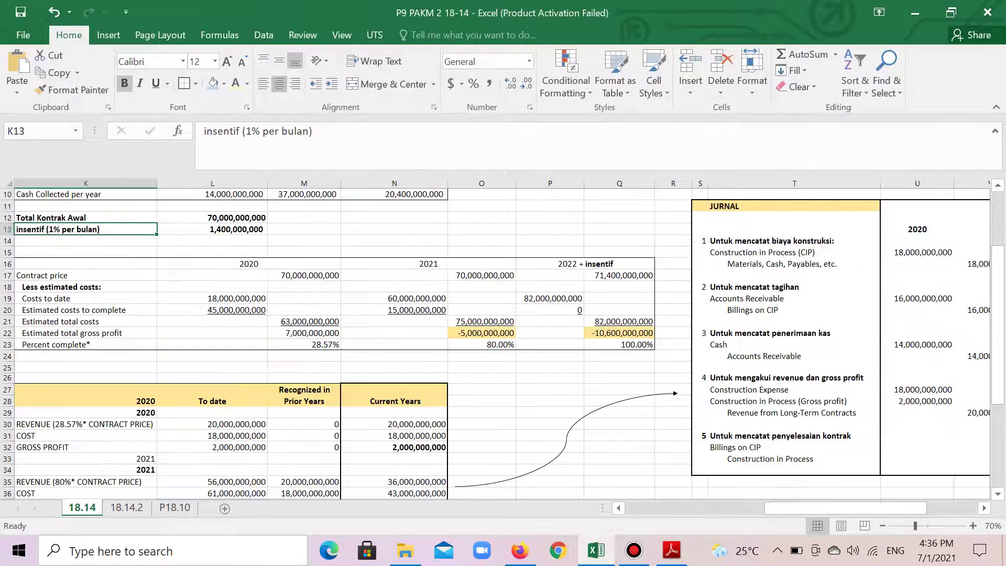
{"action": "key", "text": "Up"}
{"action": "key", "text": "Up"}
{"action": "key", "text": "Up"}
{"action": "key", "text": "Up"}
{"action": "key", "text": "Up"}
{"action": "key", "text": "Up"}
{"action": "key", "text": "Up"}
{"action": "key", "text": "Up"}
{"action": "key", "text": "Up"}
{"action": "key", "text": "Up"}
{"action": "key", "text": "Up"}
{"action": "key", "text": "Up"}
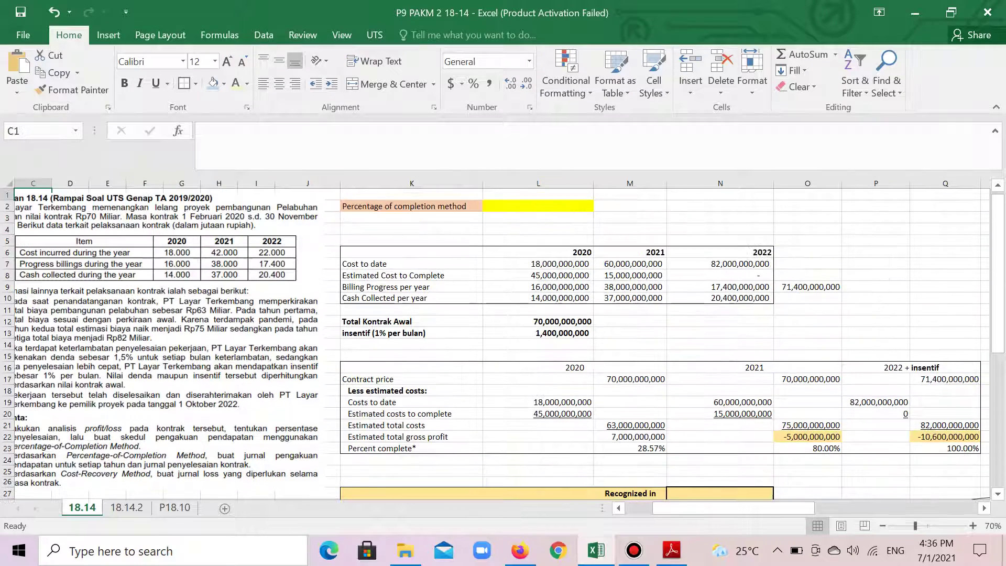
Inspect the 2022 construction cost formula in Y15 of the JURNAL table
{"action": "key", "text": "Right"}
{"action": "key", "text": "Right"}
{"action": "key", "text": "Right"}
{"action": "key", "text": "Right"}
{"action": "key", "text": "Right"}
{"action": "key", "text": "Right"}
{"action": "key", "text": "Right"}
{"action": "key", "text": "Right"}
{"action": "key", "text": "Right"}
{"action": "key", "text": "Right"}
{"action": "key", "text": "Right"}
{"action": "key", "text": "Right"}
{"action": "key", "text": "Right"}
{"action": "key", "text": "Right"}
{"action": "key", "text": "Right"}
{"action": "key", "text": "Right"}
{"action": "key", "text": "Right"}
{"action": "key", "text": "Right"}
{"action": "key", "text": "Right"}
{"action": "key", "text": "Down"}
{"action": "key", "text": "Down"}
{"action": "key", "text": "Down"}
{"action": "key", "text": "Down"}
{"action": "key", "text": "Down"}
{"action": "key", "text": "Down"}
{"action": "key", "text": "Down"}
{"action": "key", "text": "Down"}
{"action": "key", "text": "Down"}
{"action": "key", "text": "Down"}
{"action": "key", "text": "Down"}
{"action": "key", "text": "Down"}
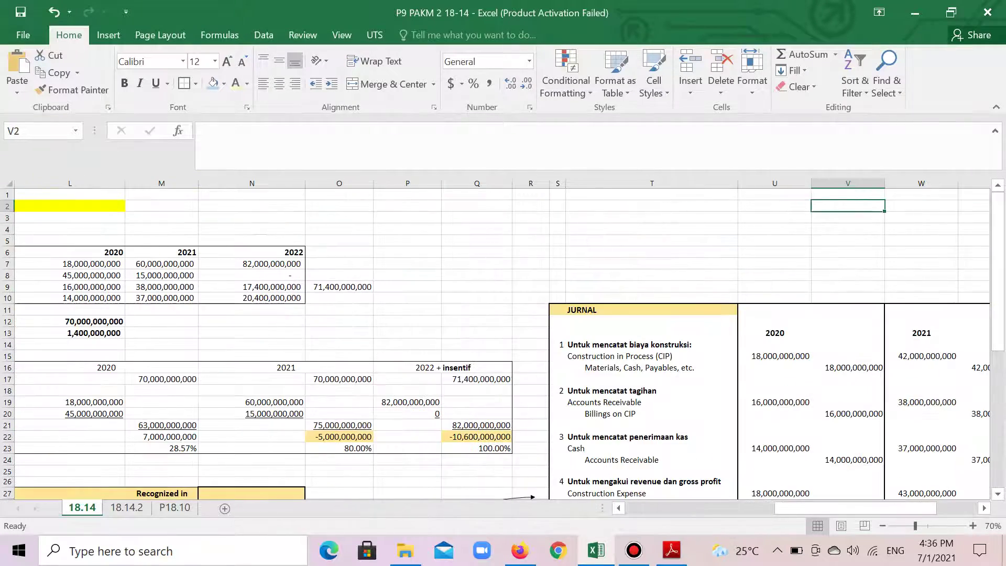
{"action": "key", "text": "Right"}
{"action": "key", "text": "Down"}
{"action": "key", "text": "Down"}
{"action": "key", "text": "Right"}
{"action": "key", "text": "Right"}
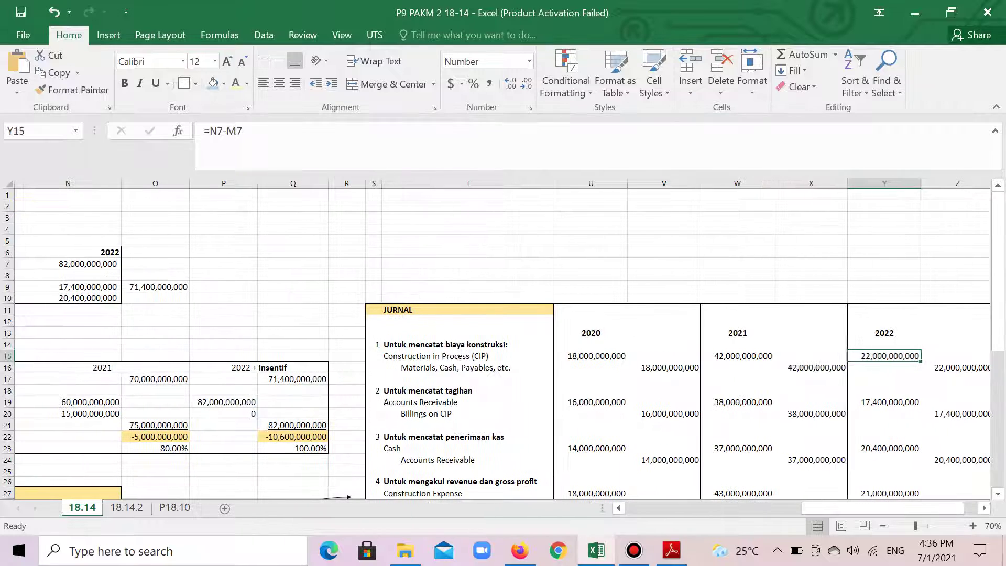
Inspect the 2020 construction cost formula in U15 of the JURNAL table
{"action": "key", "text": "Left"}
{"action": "key", "text": "Left"}
{"action": "key", "text": "Left"}
{"action": "key", "text": "Left"}
{"action": "key", "text": "Left"}
{"action": "key", "text": "Left"}
{"action": "key", "text": "Left"}
{"action": "key", "text": "Left"}
{"action": "key", "text": "Left"}
{"action": "key", "text": "Left"}
{"action": "key", "text": "Left"}
{"action": "key", "text": "Left"}
{"action": "key", "text": "Left"}
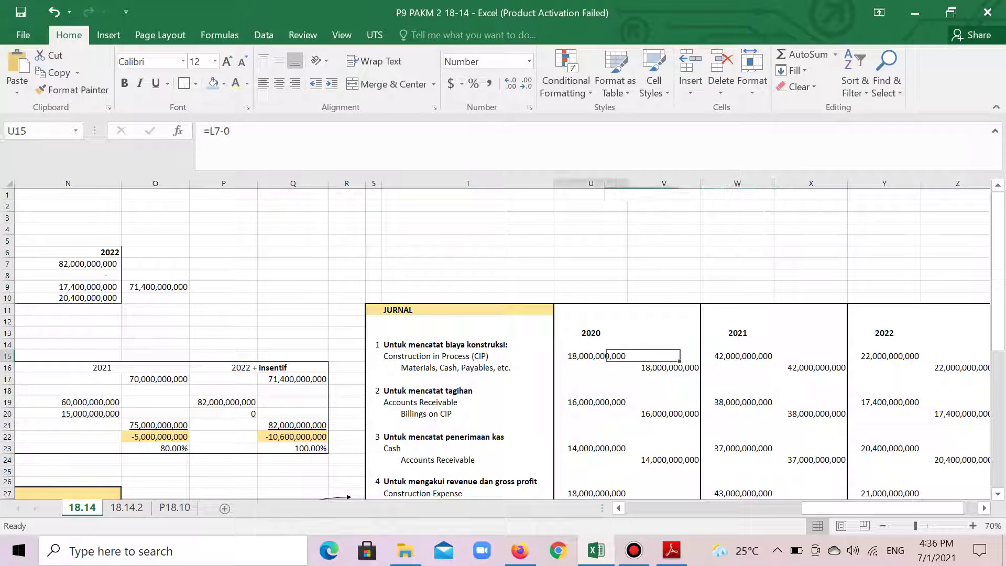
Examine the recognition schedule's 2020 and 2021 rows alongside the journal, including the current-year formula in N35
{"action": "key", "text": "Down"}
{"action": "key", "text": "Down"}
{"action": "key", "text": "Down"}
{"action": "key", "text": "Down"}
{"action": "key", "text": "Down"}
{"action": "key", "text": "Down"}
{"action": "key", "text": "Down"}
{"action": "key", "text": "Down"}
{"action": "key", "text": "Down"}
{"action": "key", "text": "Down"}
{"action": "key", "text": "Down"}
{"action": "key", "text": "Down"}
{"action": "key", "text": "Down"}
{"action": "key", "text": "Down"}
{"action": "key", "text": "Down"}
{"action": "key", "text": "Down"}
{"action": "key", "text": "Down"}
{"action": "key", "text": "Down"}
{"action": "key", "text": "Down"}
{"action": "key", "text": "Down"}
{"action": "key", "text": "Down"}
{"action": "key", "text": "Down"}
{"action": "key", "text": "Down"}
{"action": "key", "text": "Right"}
{"action": "key", "text": "Right"}
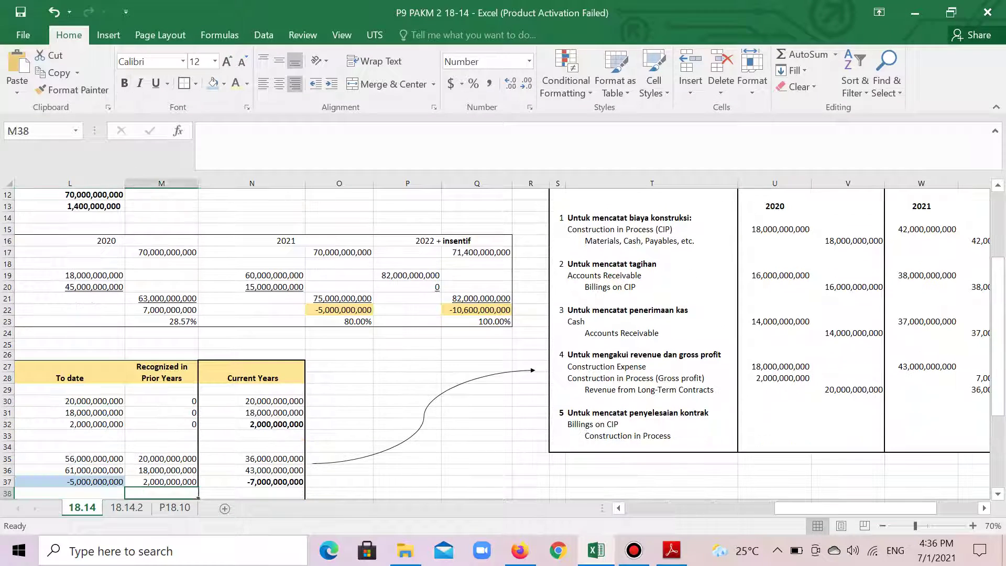
{"action": "key", "text": "Up"}
{"action": "key", "text": "Up"}
{"action": "key", "text": "Up"}
{"action": "key", "text": "Up"}
{"action": "key", "text": "Up"}
{"action": "key", "text": "Up"}
{"action": "key", "text": "Up"}
{"action": "key", "text": "Up"}
{"action": "key", "text": "Up"}
{"action": "key", "text": "Up"}
{"action": "key", "text": "Up"}
{"action": "key", "text": "Up"}
{"action": "key", "text": "Up"}
{"action": "key", "text": "Up"}
{"action": "key", "text": "Up"}
{"action": "key", "text": "Up"}
{"action": "key", "text": "Up"}
{"action": "key", "text": "Up"}
{"action": "key", "text": "Up"}
{"action": "key", "text": "Up"}
{"action": "key", "text": "Up"}
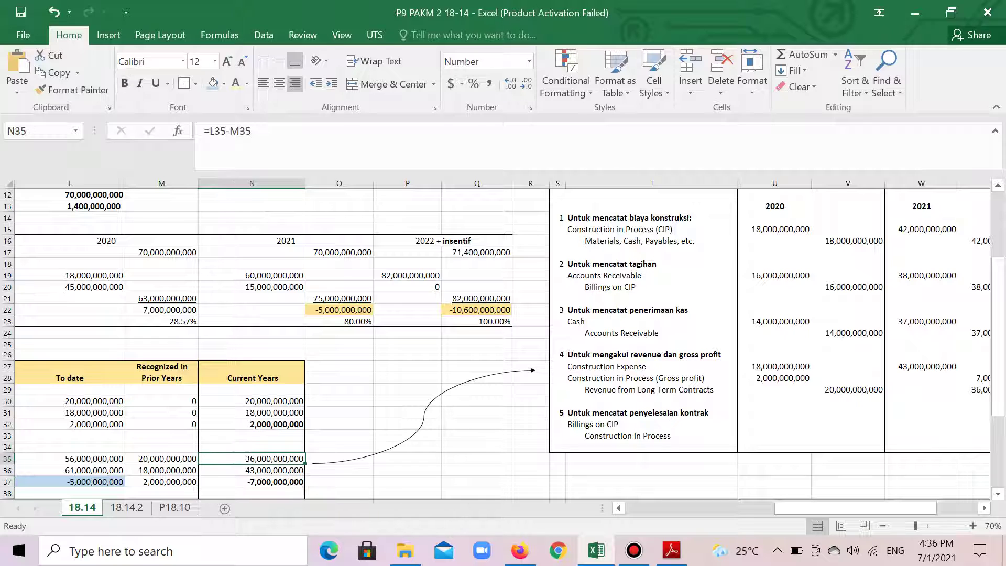
{"action": "key", "text": "Up"}
{"action": "key", "text": "Up"}
{"action": "key", "text": "Up"}
{"action": "key", "text": "Up"}
{"action": "key", "text": "Up"}
{"action": "key", "text": "Up"}
{"action": "key", "text": "Left"}
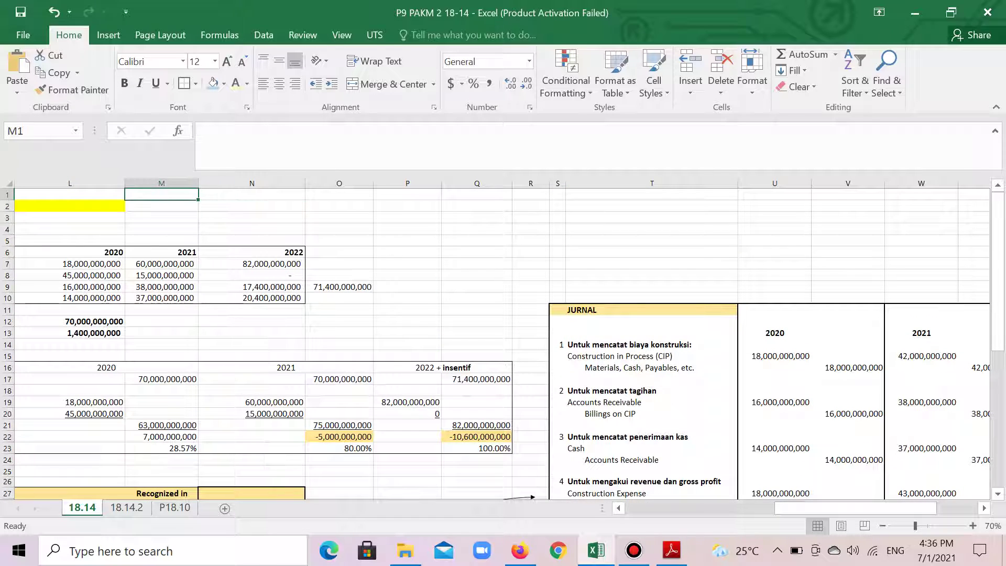
Compare the input table's Cost to date row with the yearly costs incurred in the exercise 18.14 text
{"action": "key", "text": "Down"}
{"action": "key", "text": "Down"}
{"action": "key", "text": "Down"}
{"action": "key", "text": "Down"}
{"action": "key", "text": "Down"}
{"action": "key", "text": "Down"}
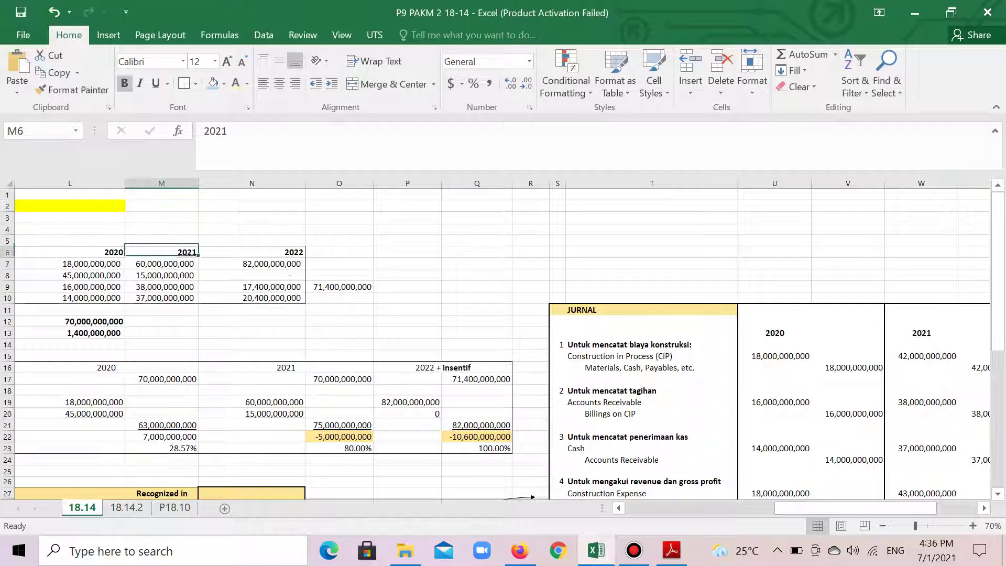
{"action": "key", "text": "Left"}
{"action": "key", "text": "Left"}
{"action": "key", "text": "Left"}
{"action": "key", "text": "Left"}
{"action": "key", "text": "Left"}
{"action": "key", "text": "Left"}
{"action": "key", "text": "Left"}
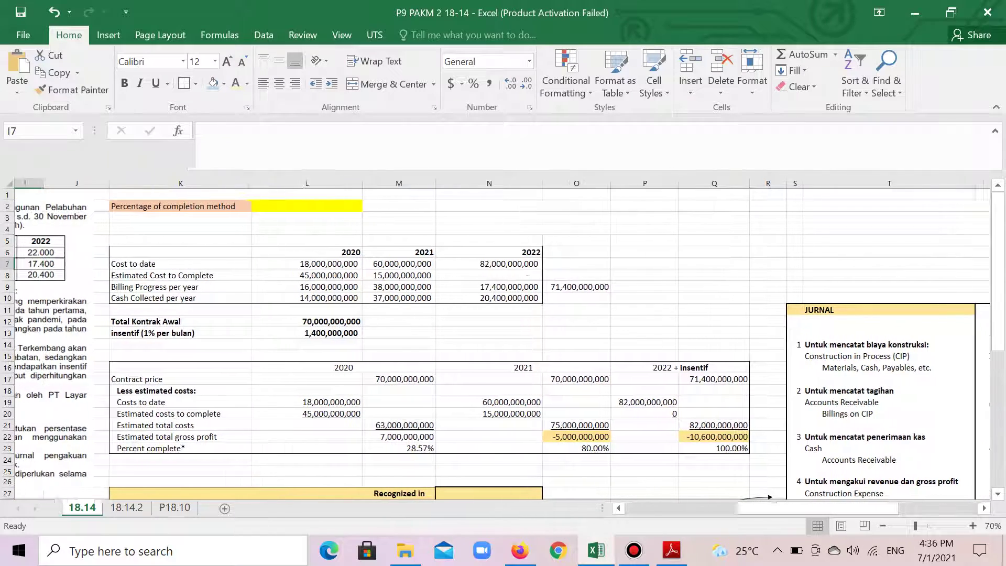
{"action": "key", "text": "Left"}
{"action": "key", "text": "Right"}
{"action": "key", "text": "Right"}
{"action": "key", "text": "Right"}
{"action": "key", "text": "Right"}
{"action": "key", "text": "Right"}
{"action": "key", "text": "Right"}
{"action": "key", "text": "Right"}
{"action": "key", "text": "Right"}
{"action": "key", "text": "Right"}
{"action": "key", "text": "Right"}
{"action": "key", "text": "Right"}
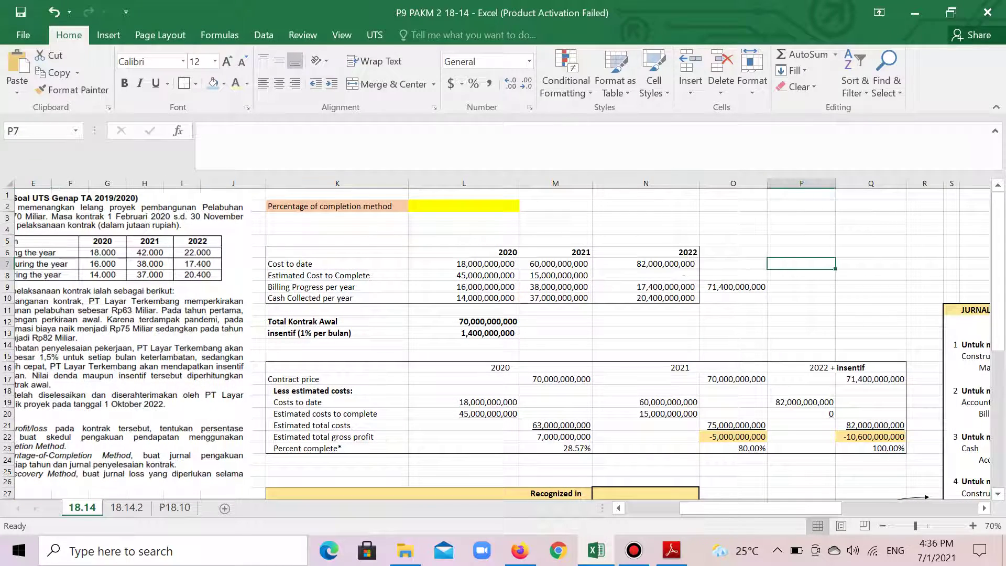
Check the journal's construction cost formulas for 2020 in U15 and 2021 in W15 against the Cost to date row
{"action": "key", "text": "Left"}
{"action": "key", "text": "Left"}
{"action": "key", "text": "Left"}
{"action": "key", "text": "Right"}
{"action": "key", "text": "Right"}
{"action": "key", "text": "Right"}
{"action": "key", "text": "Right"}
{"action": "key", "text": "Right"}
{"action": "key", "text": "Right"}
{"action": "key", "text": "Right"}
{"action": "key", "text": "Right"}
{"action": "key", "text": "Down"}
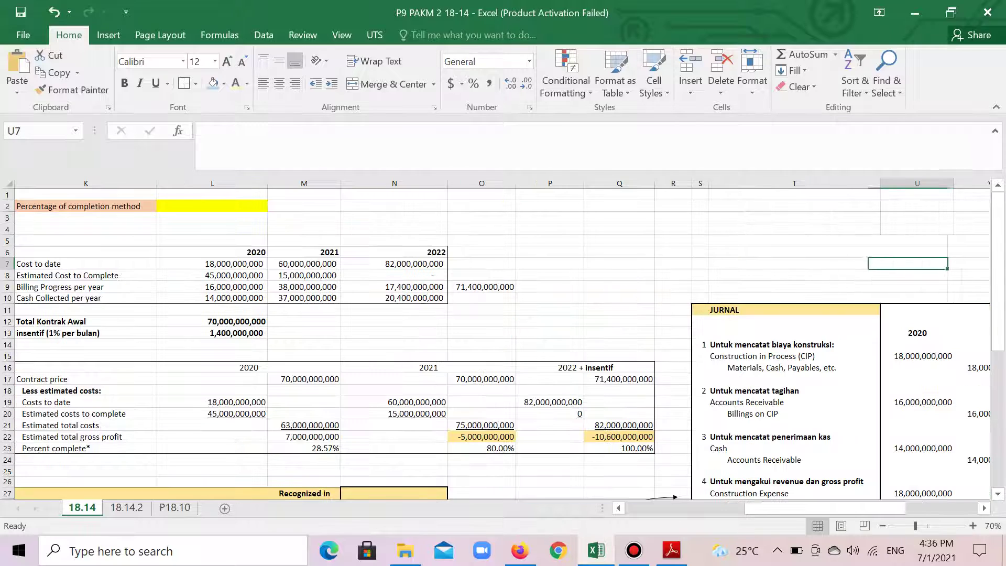
{"action": "key", "text": "Down"}
{"action": "key", "text": "Down"}
{"action": "key", "text": "Down"}
{"action": "key", "text": "Down"}
{"action": "key", "text": "Down"}
{"action": "key", "text": "Down"}
{"action": "key", "text": "Down"}
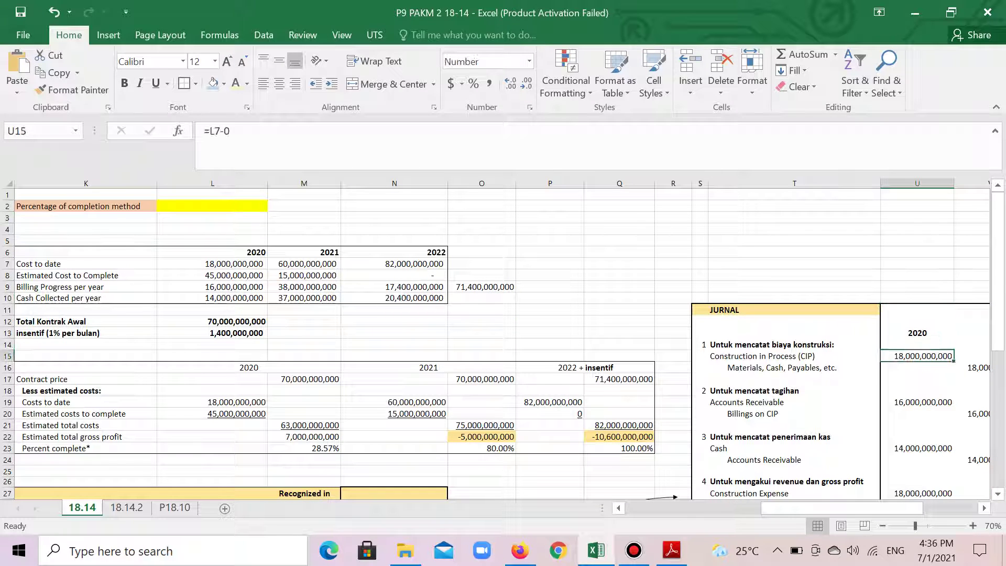
{"action": "key", "text": "Right"}
{"action": "key", "text": "Right"}
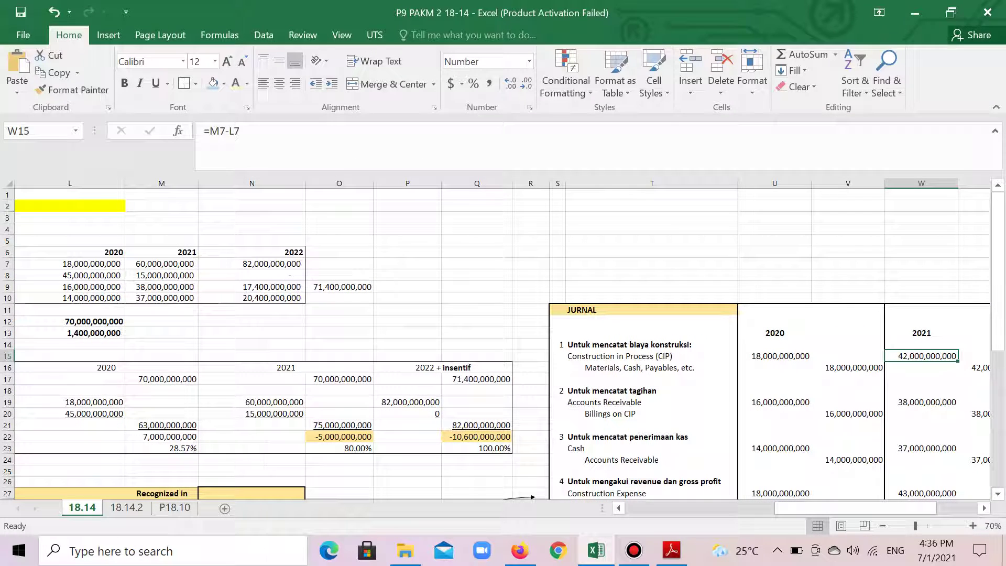
Return to the exercise 18.14 text picture and examine its cost incurred during the year row
{"action": "key", "text": "Down"}
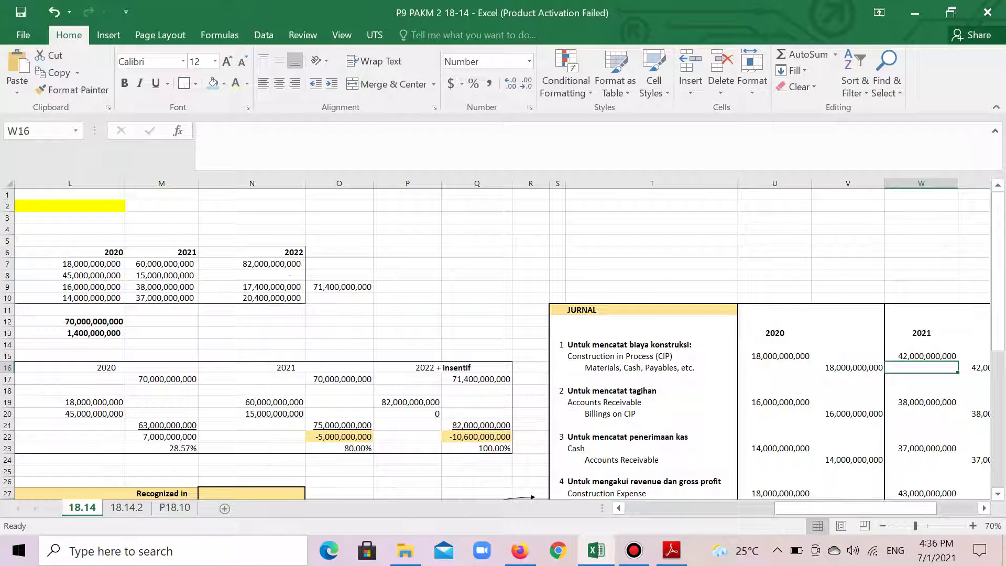
{"action": "left_click_drag", "start_coordinate": [856, 508], "coordinate": [718, 507]}
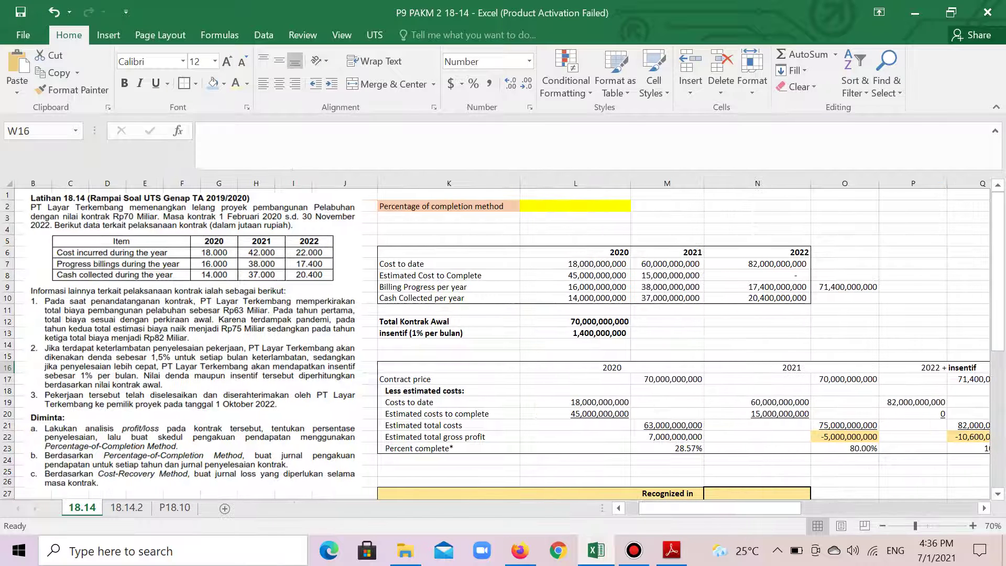
{"action": "left_click", "coordinate": [192, 342]}
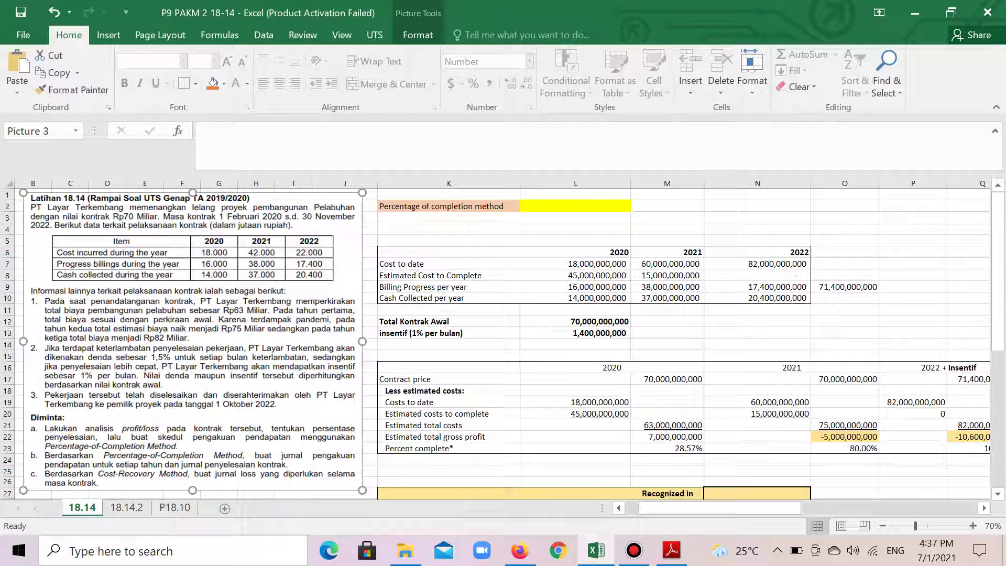
Add an outside border around the construction cost amounts for all three years in U15:Z16 of the journal
{"action": "left_click_drag", "start_coordinate": [723, 508], "coordinate": [781, 508]}
{"action": "left_click_drag", "start_coordinate": [557, 356], "coordinate": [629, 366]}
{"action": "left_click_drag", "start_coordinate": [482, 356], "coordinate": [865, 368]}
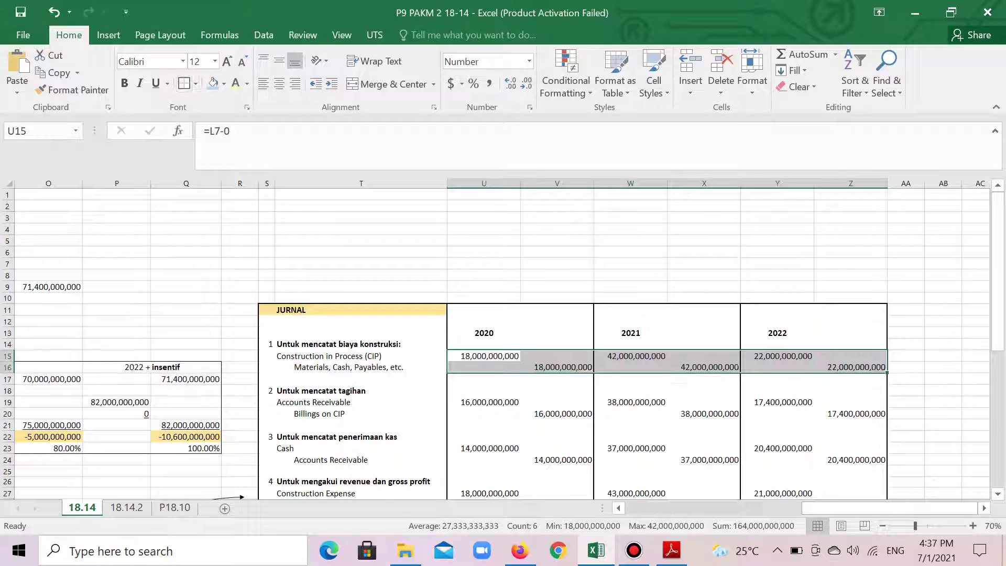
{"action": "left_click", "coordinate": [557, 274]}
{"action": "left_click", "coordinate": [483, 274]}
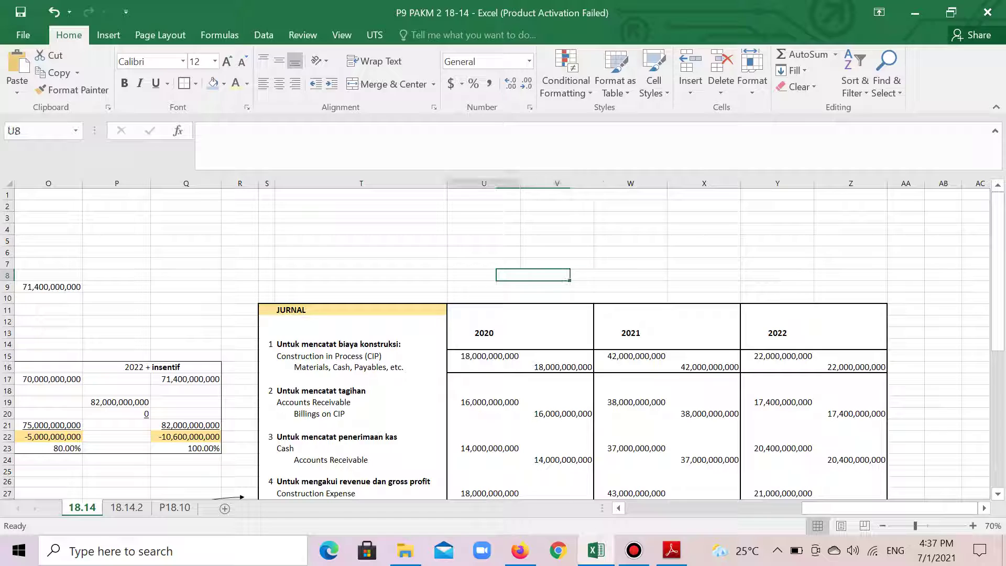
Move the exercise 18.14 text picture across the sheet to sit over columns P to T beside the journal amounts
{"action": "left_click_drag", "start_coordinate": [891, 508], "coordinate": [767, 507]}
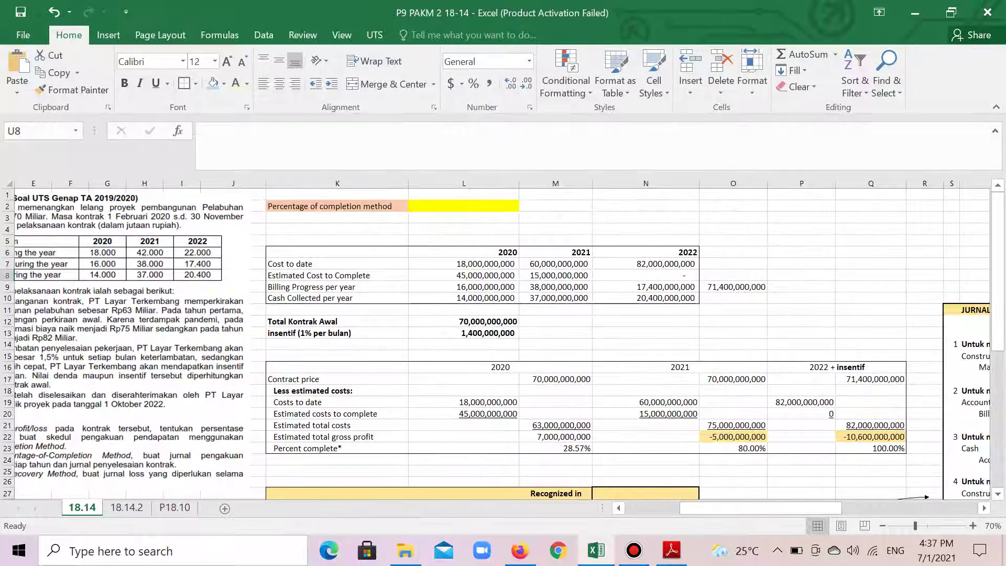
{"action": "left_click_drag", "start_coordinate": [157, 367], "coordinate": [788, 412]}
{"action": "left_click_drag", "start_coordinate": [801, 508], "coordinate": [915, 508]}
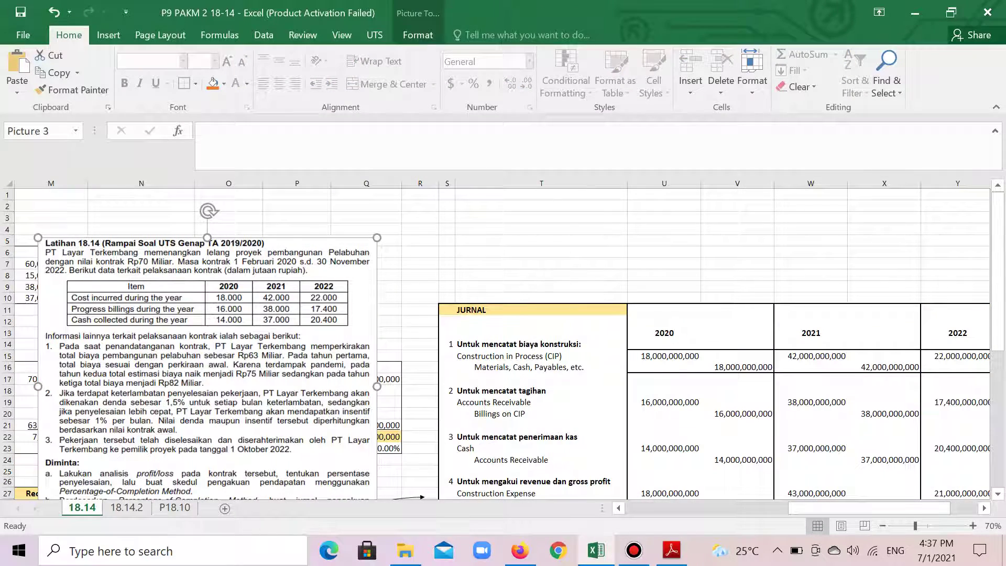
{"action": "left_click_drag", "start_coordinate": [236, 377], "coordinate": [472, 375]}
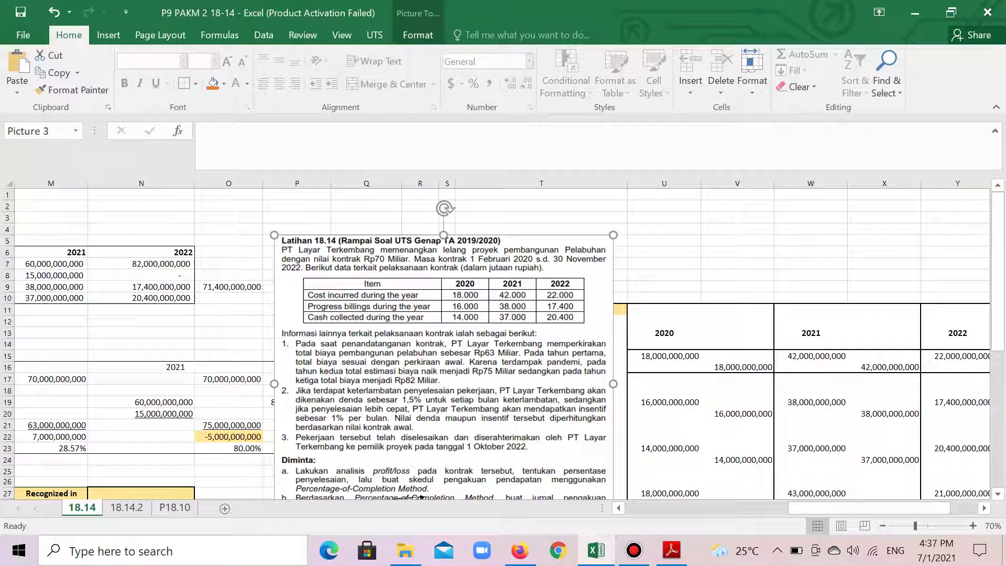
Move the exercise 18.14 text picture clear of the journal so it sits over columns N to R beside the account names
{"action": "left_click_drag", "start_coordinate": [444, 361], "coordinate": [372, 345]}
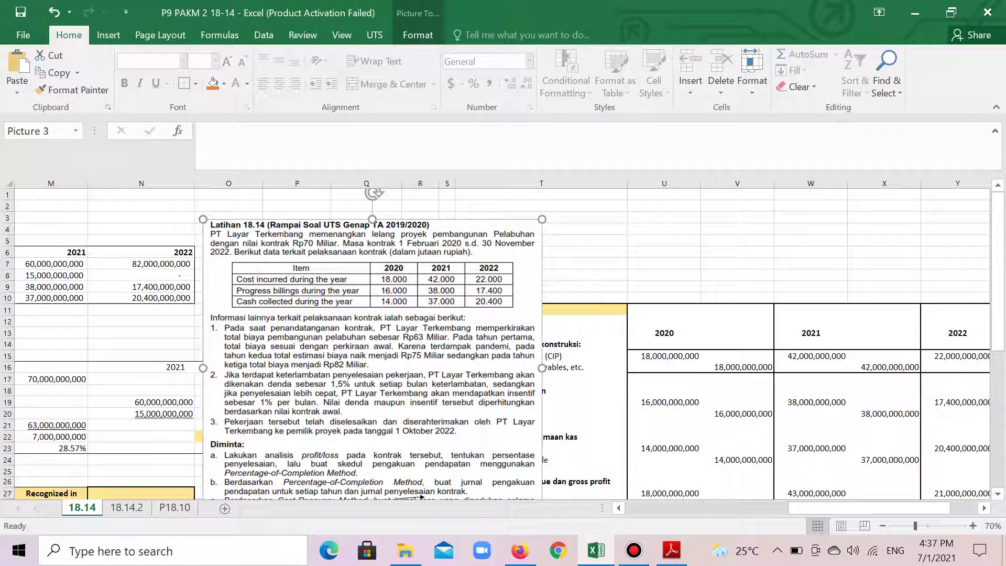
{"action": "left_click", "coordinate": [737, 356]}
{"action": "left_click_drag", "start_coordinate": [419, 356], "coordinate": [283, 377]}
{"action": "scroll", "coordinate": [495, 343], "scroll_direction": "down", "scroll_amount": 3}
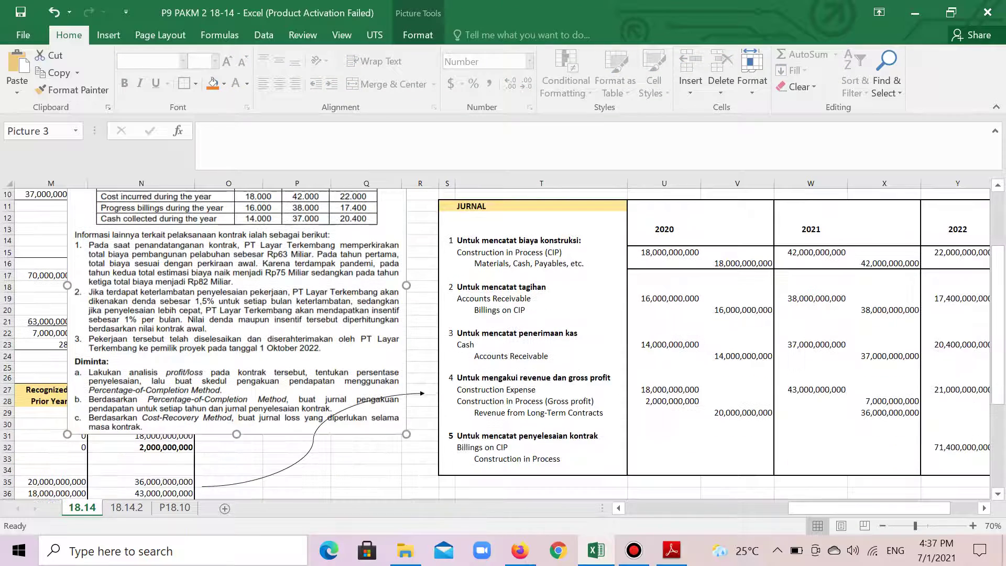
{"action": "left_click_drag", "start_coordinate": [262, 335], "coordinate": [283, 391]}
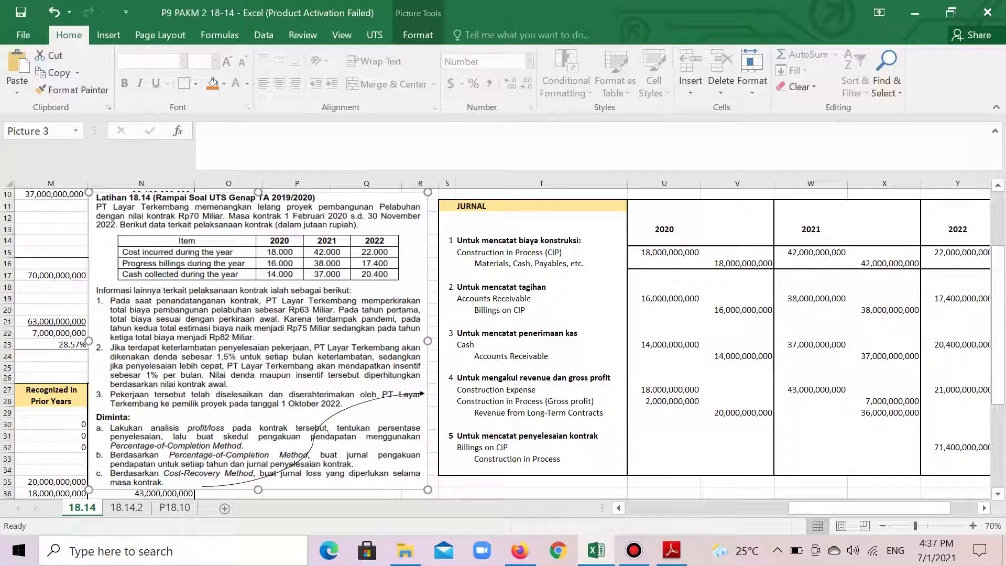
Check the billing entry's Accounts Receivable and Billings on CIP accounts and the 2020 receivable formula in U19
{"action": "left_click", "coordinate": [541, 299]}
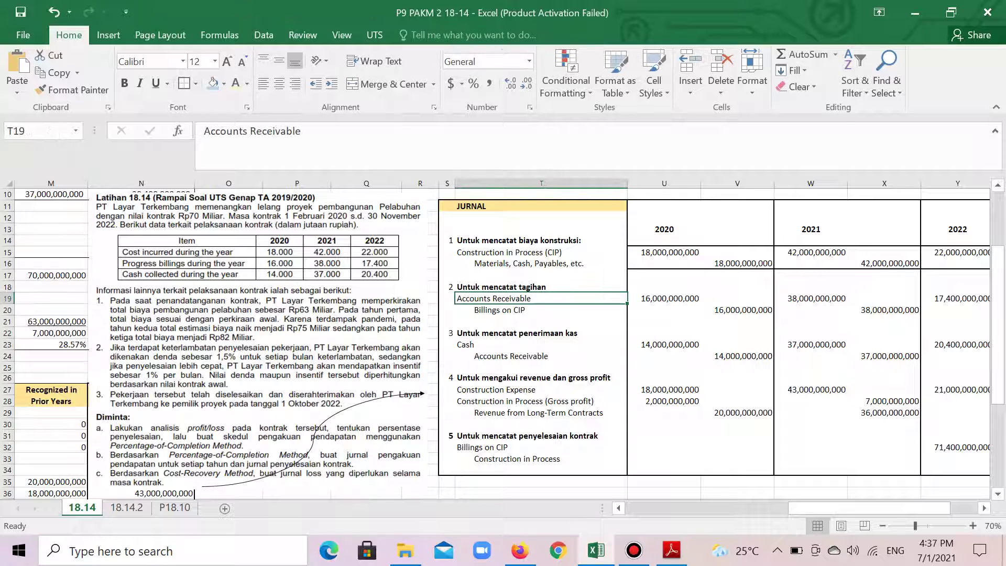
{"action": "left_click", "coordinate": [541, 310]}
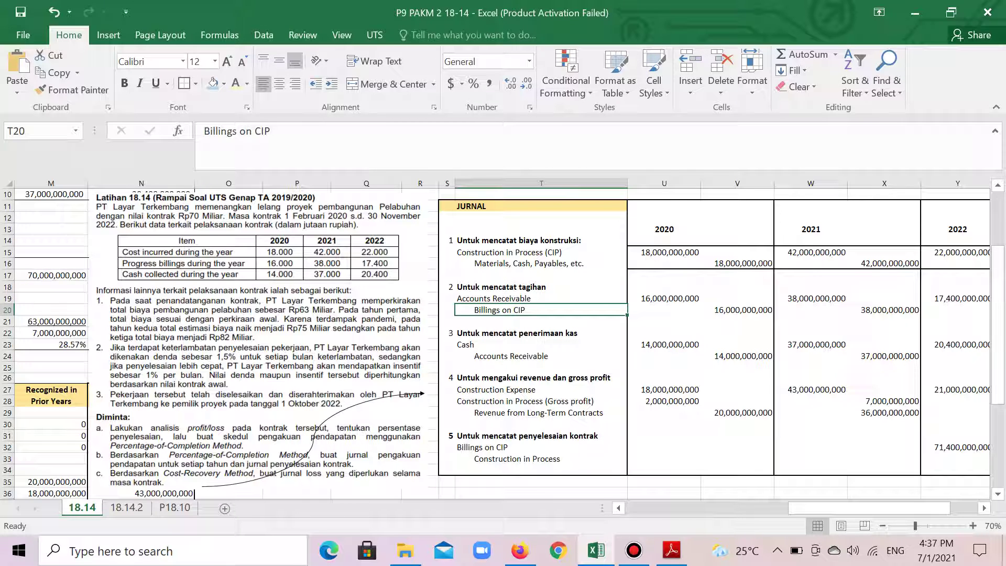
{"action": "left_click", "coordinate": [664, 299]}
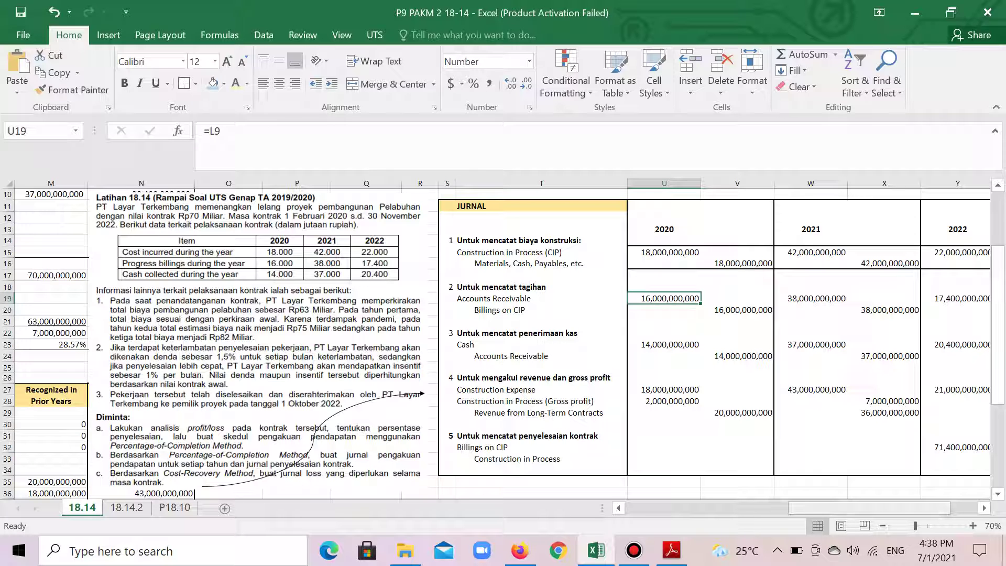
{"action": "left_click_drag", "start_coordinate": [869, 507], "coordinate": [886, 508]}
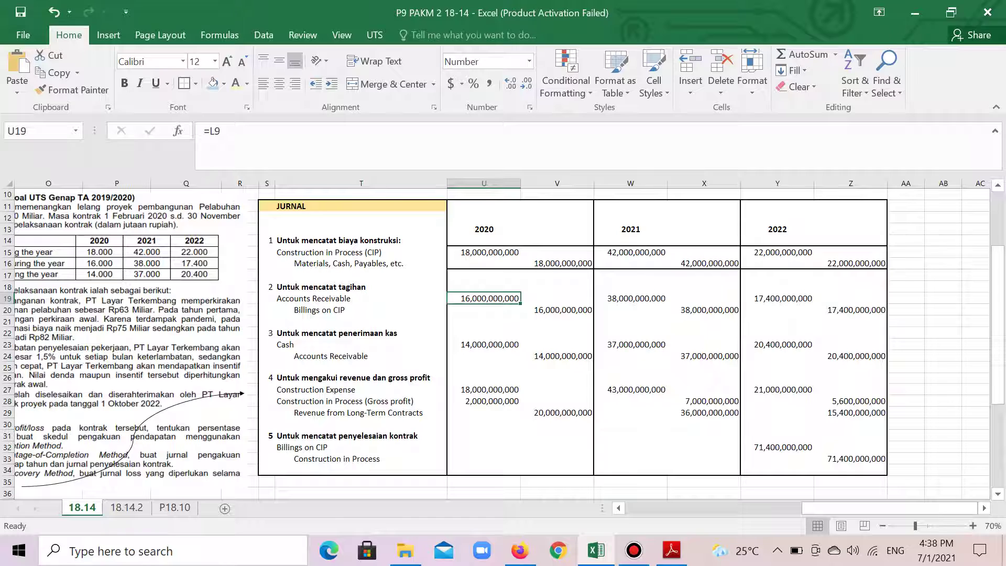
Try to link the picture's progress billings row to the journal's billing amounts with a straight arrow, then cut the arrow
{"action": "left_click_drag", "start_coordinate": [173, 325], "coordinate": [360, 335]}
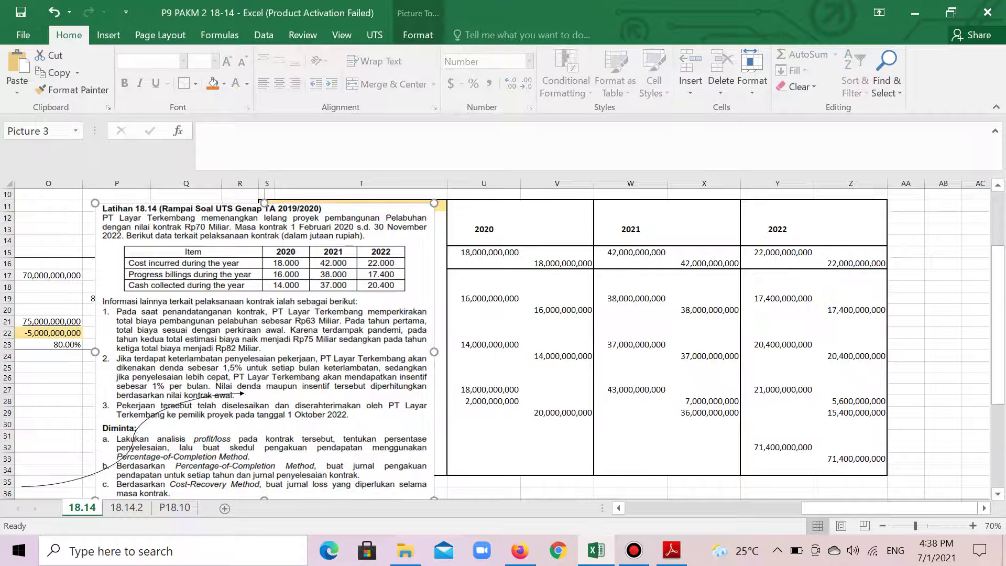
{"action": "left_click", "coordinate": [109, 34]}
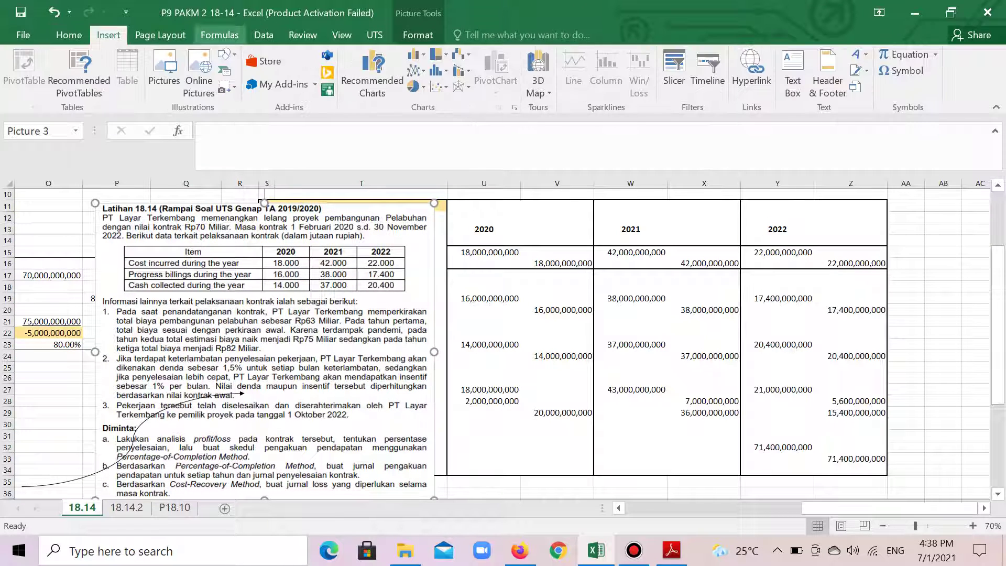
{"action": "left_click", "coordinate": [225, 54]}
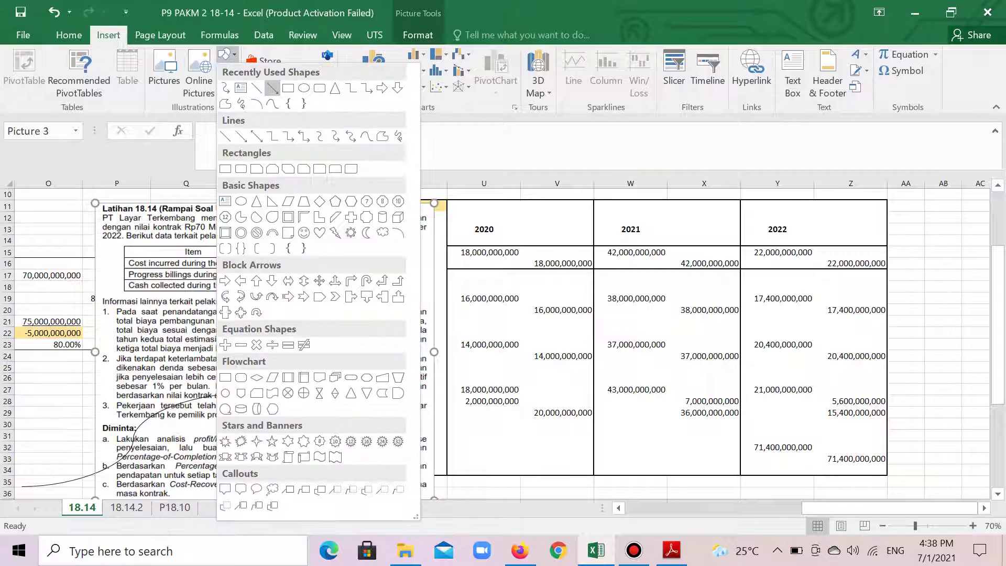
{"action": "left_click", "coordinate": [272, 88]}
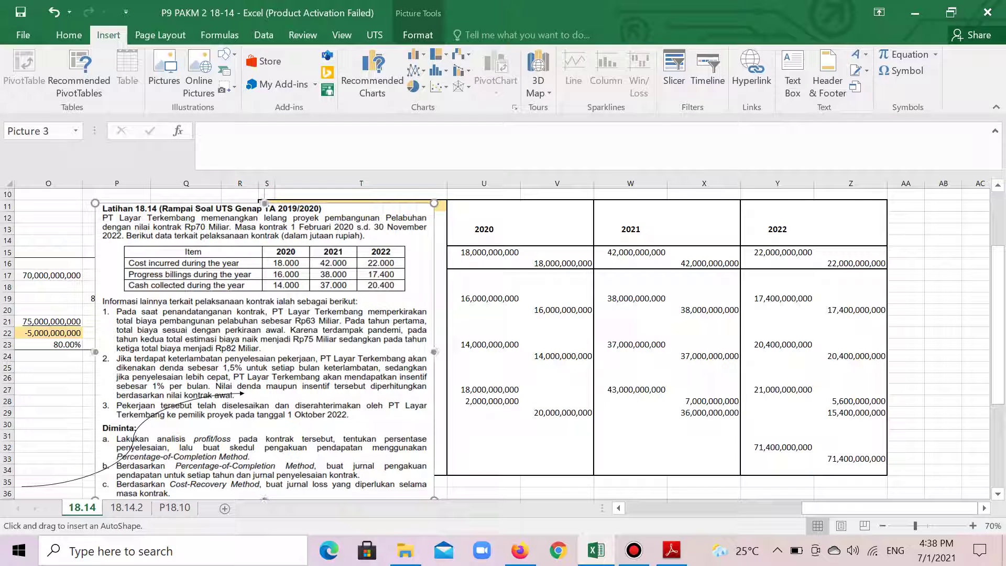
{"action": "left_click_drag", "start_coordinate": [438, 282], "coordinate": [745, 297]}
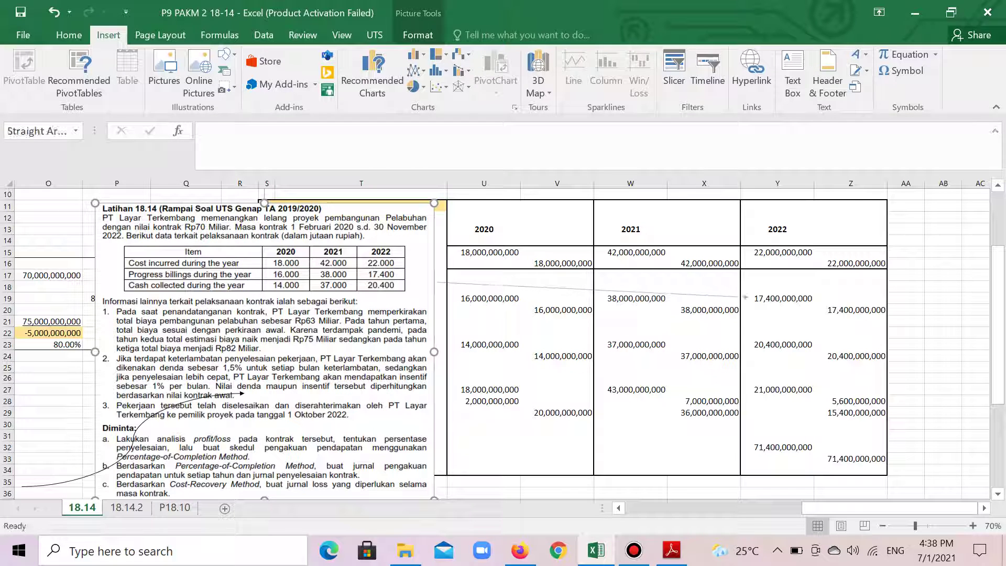
{"action": "left_click_drag", "start_coordinate": [592, 290], "coordinate": [496, 299]}
{"action": "left_click_drag", "start_coordinate": [625, 305], "coordinate": [551, 337]}
{"action": "right_click", "coordinate": [552, 336]}
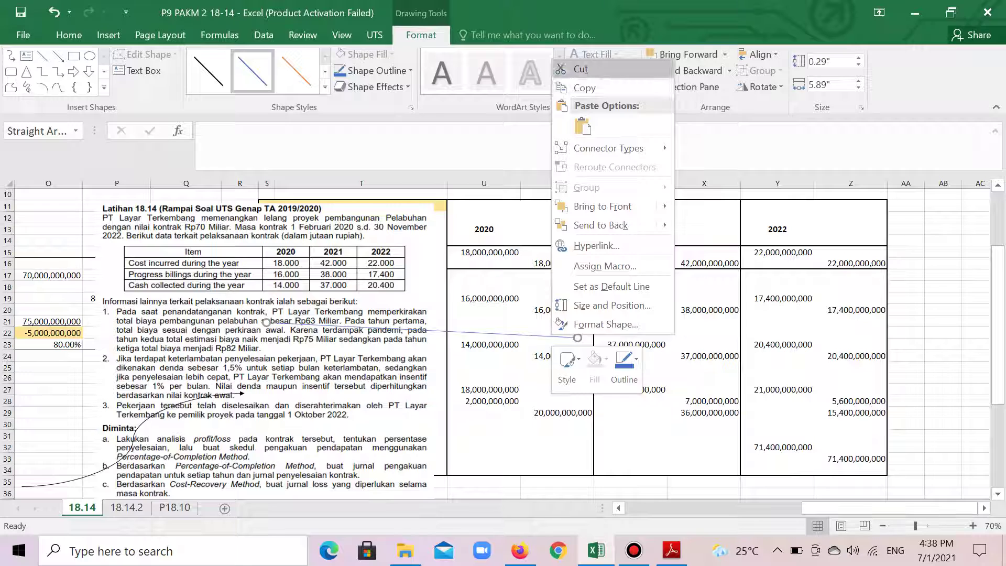
{"action": "left_click", "coordinate": [580, 69]}
Move the exercise 18.14 text picture away from the journal and settle it over columns A to I beside the schedules
{"action": "left_click", "coordinate": [262, 340]}
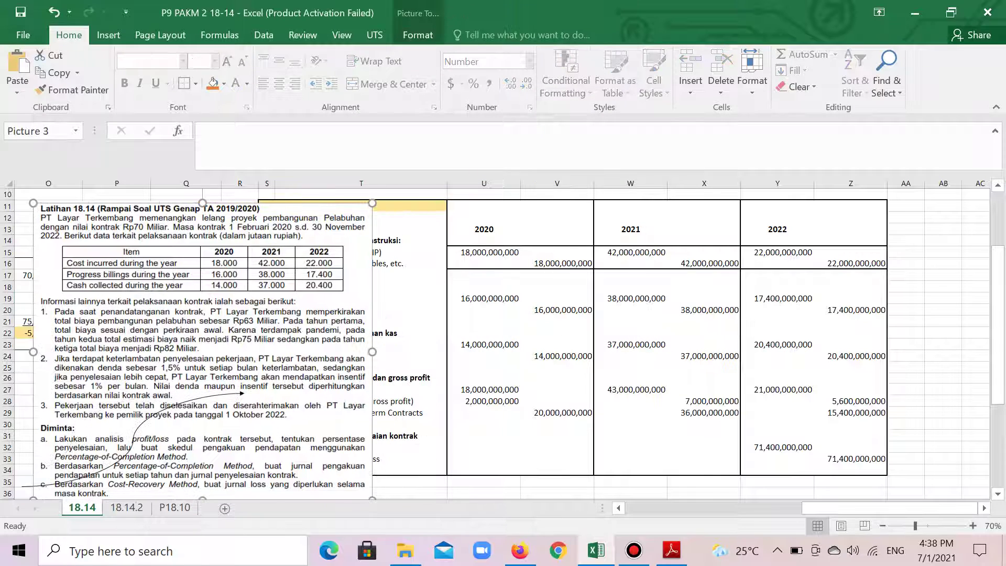
{"action": "left_click_drag", "start_coordinate": [262, 340], "coordinate": [123, 322]}
{"action": "left_click_drag", "start_coordinate": [860, 508], "coordinate": [810, 508]}
{"action": "left_click_drag", "start_coordinate": [520, 336], "coordinate": [521, 351]}
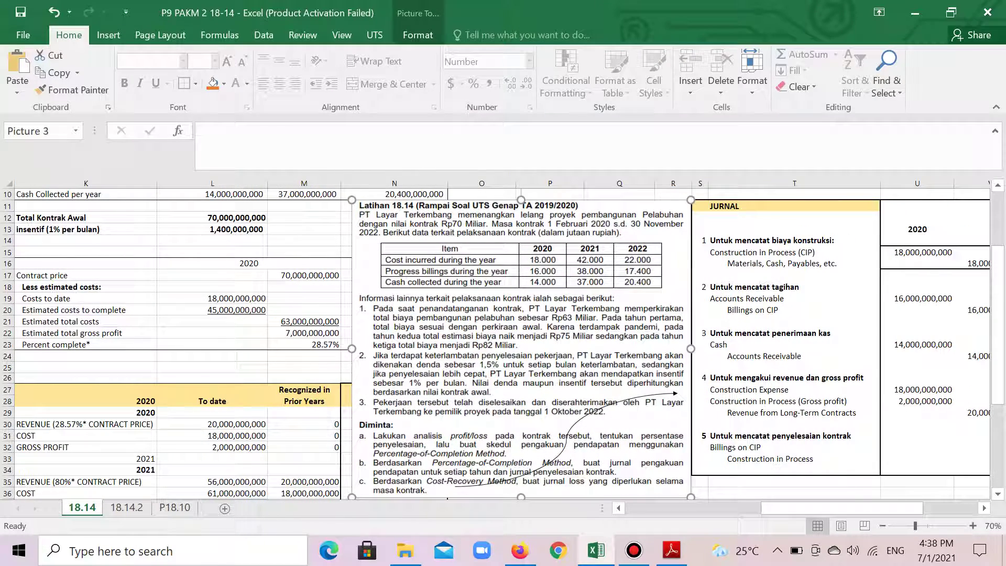
{"action": "left_click_drag", "start_coordinate": [842, 508], "coordinate": [869, 508]}
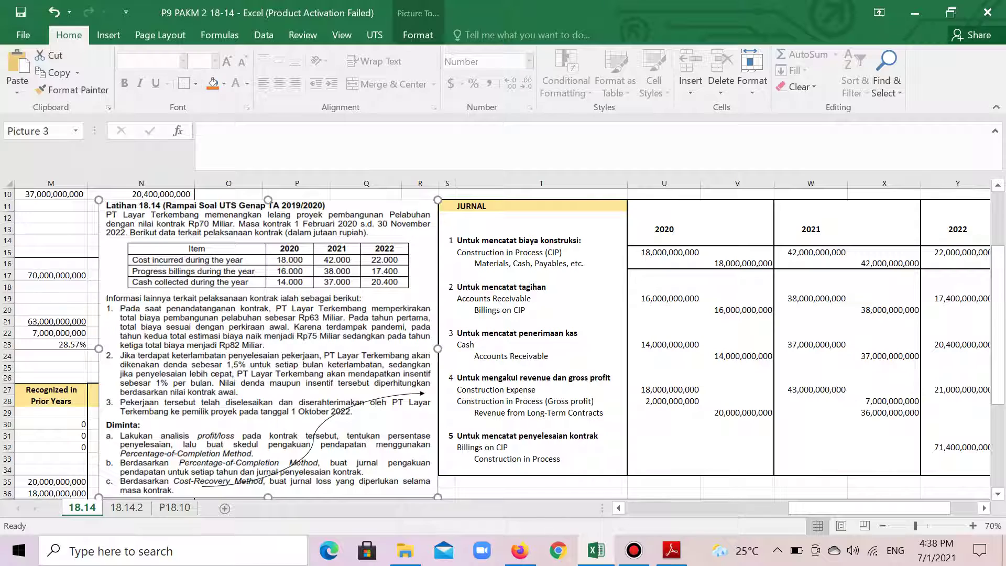
{"action": "left_click_drag", "start_coordinate": [269, 349], "coordinate": [433, 353]}
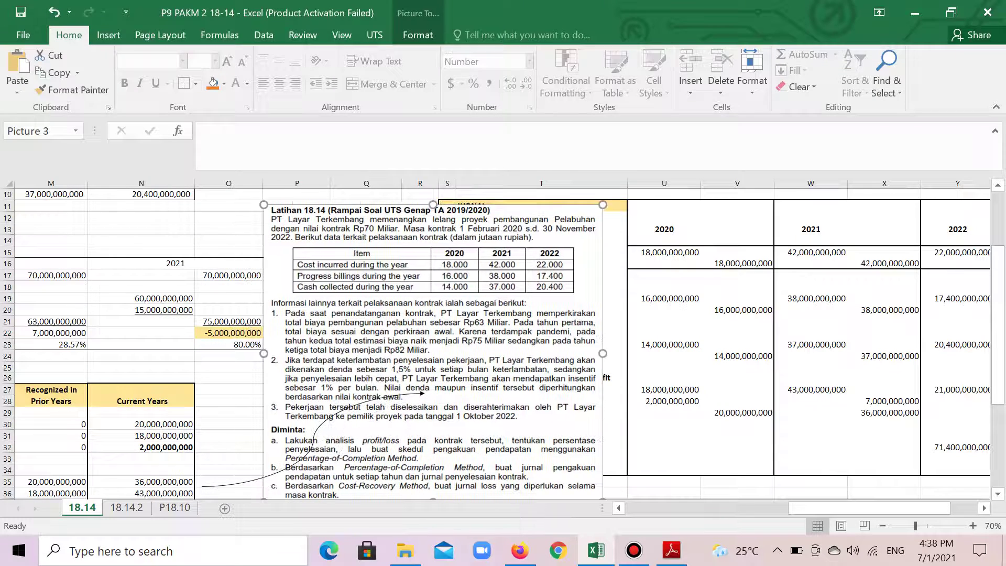
{"action": "mouse_move", "coordinate": [867, 508]}
{"action": "left_mouse_down"}
{"action": "mouse_move", "coordinate": [893, 508]}
{"action": "mouse_move", "coordinate": [880, 507]}
{"action": "left_mouse_up"}
{"action": "left_click_drag", "start_coordinate": [359, 353], "coordinate": [127, 316]}
{"action": "scroll", "coordinate": [127, 316], "scroll_direction": "down", "scroll_amount": 3}
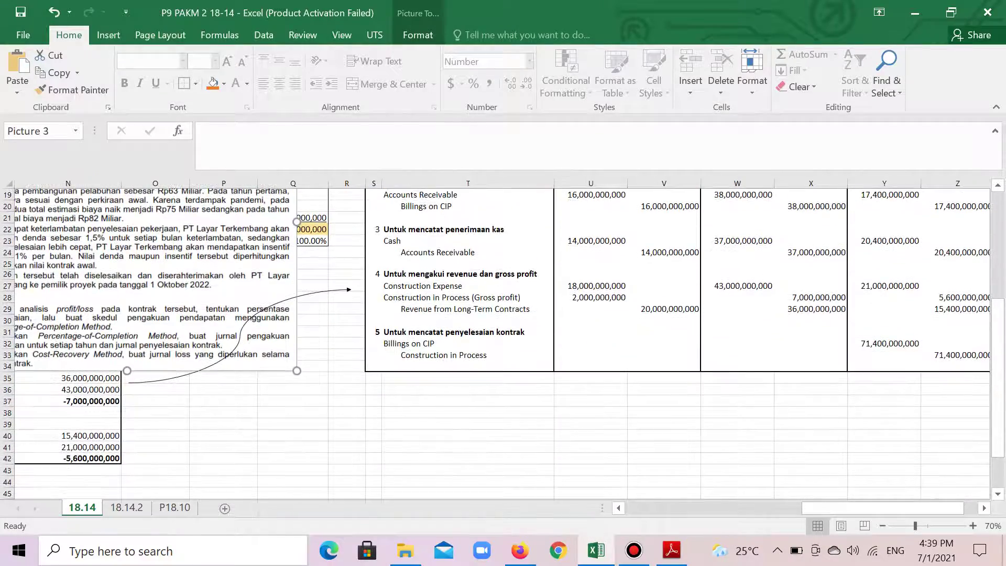
{"action": "scroll", "coordinate": [503, 340], "scroll_direction": "left", "scroll_amount": 10}
{"action": "scroll", "coordinate": [503, 341], "scroll_direction": "up", "scroll_amount": 2}
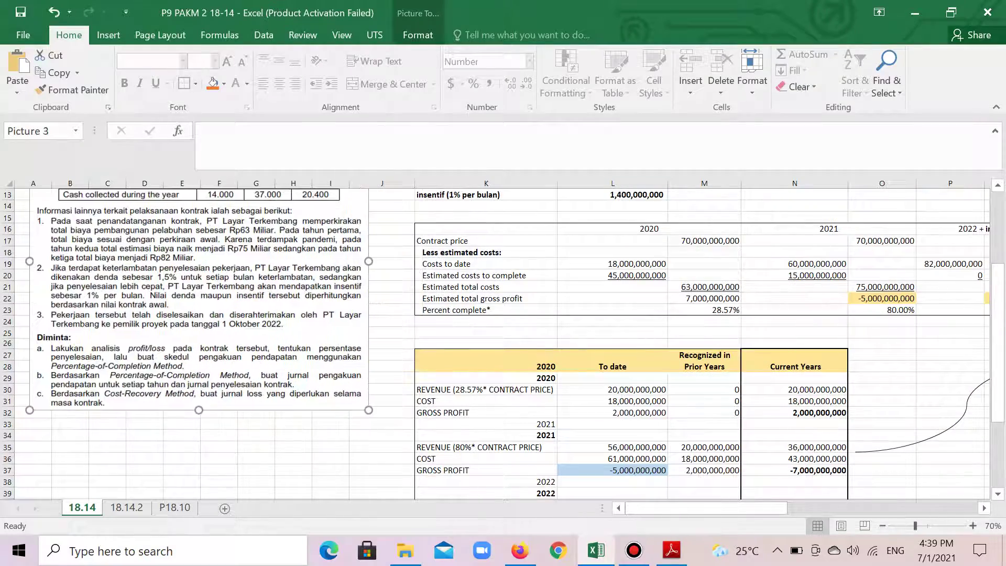
Compare the recognition schedule's Current Years column in N28:N42 with the journal's Construction Expense account in T27
{"action": "left_click_drag", "start_coordinate": [706, 507], "coordinate": [858, 508]}
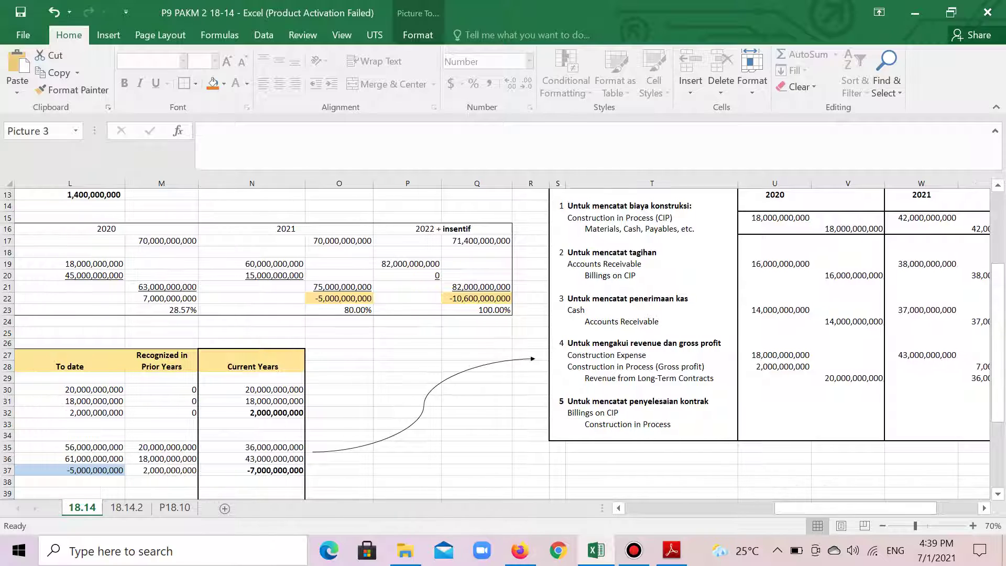
{"action": "scroll", "coordinate": [503, 341], "scroll_direction": "down", "scroll_amount": 2}
{"action": "left_click_drag", "start_coordinate": [252, 297], "coordinate": [251, 457]}
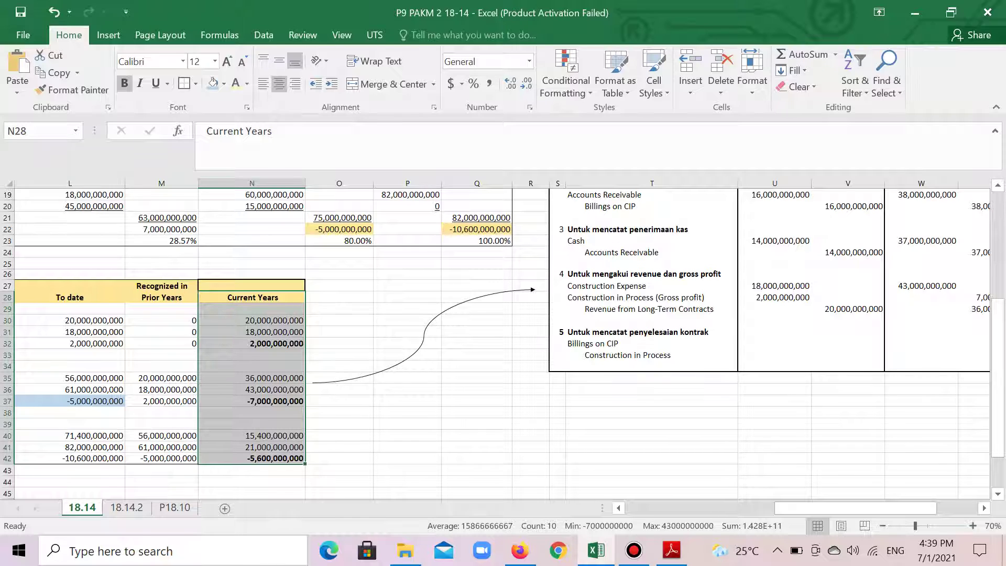
{"action": "left_click", "coordinate": [652, 286]}
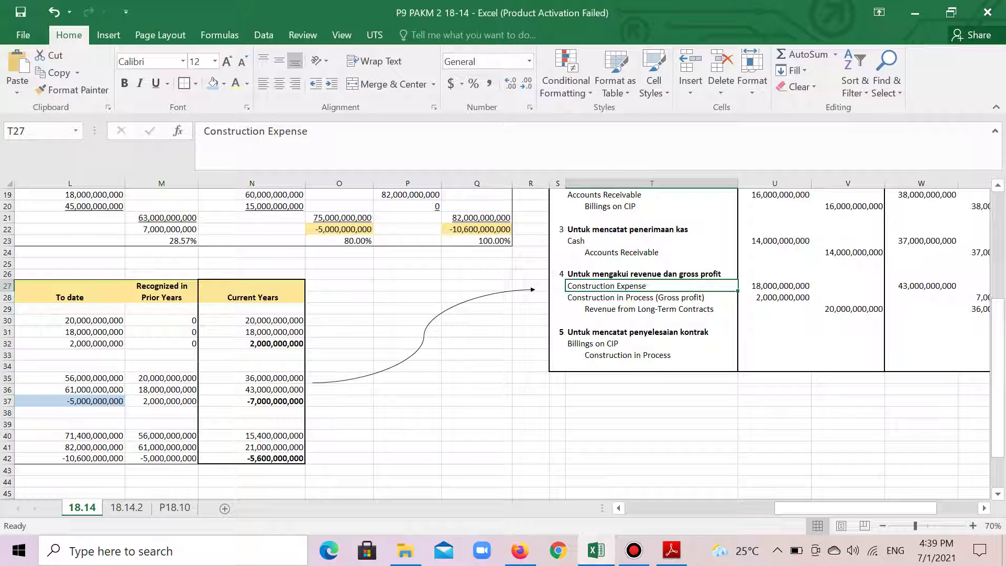
Review the schedule's 2020 cost and gross profit rows against the journal's Revenue from Long-Term Contracts account in T29
{"action": "left_click_drag", "start_coordinate": [855, 508], "coordinate": [815, 508]}
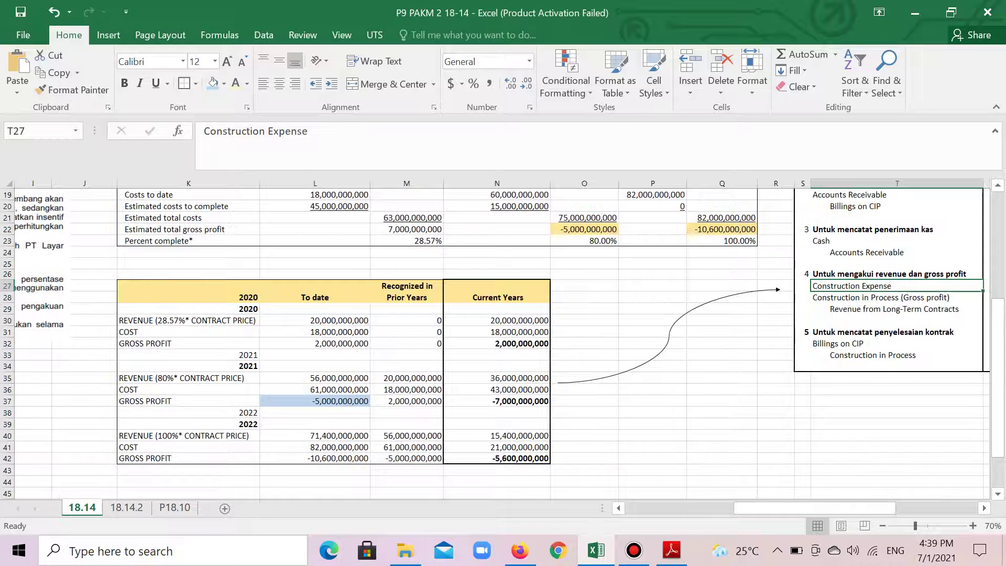
{"action": "left_click", "coordinate": [7, 332]}
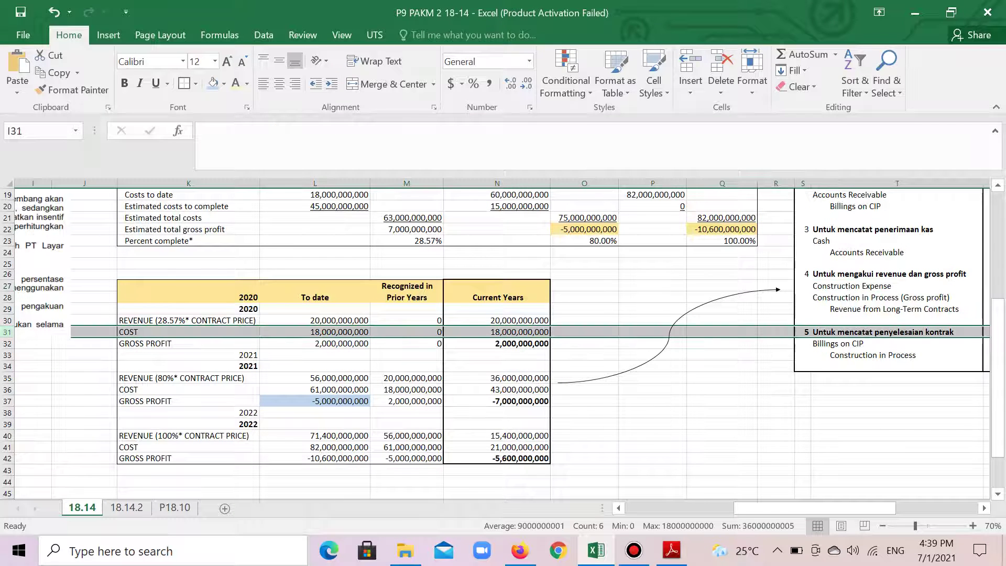
{"action": "left_click", "coordinate": [158, 332]}
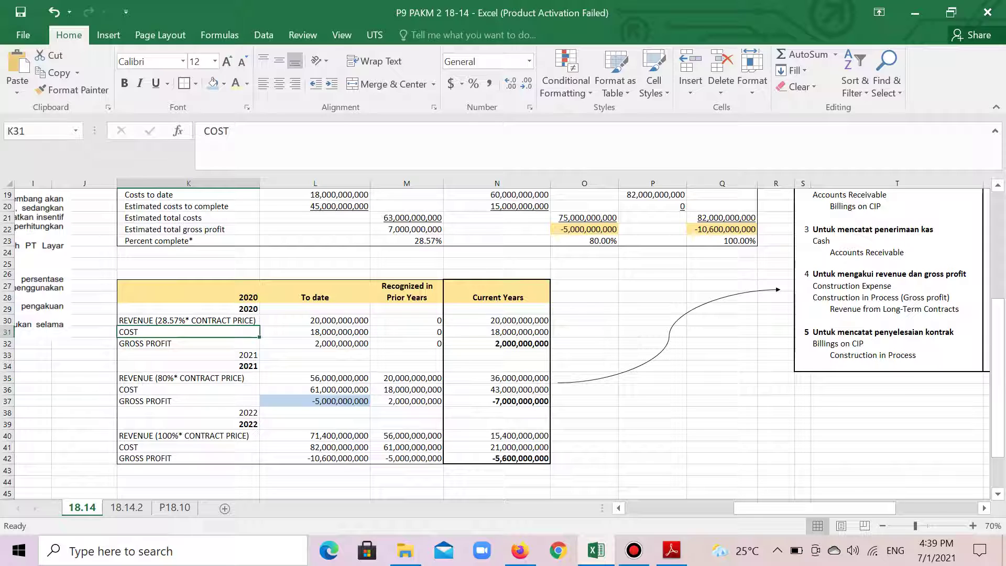
{"action": "left_click", "coordinate": [8, 343]}
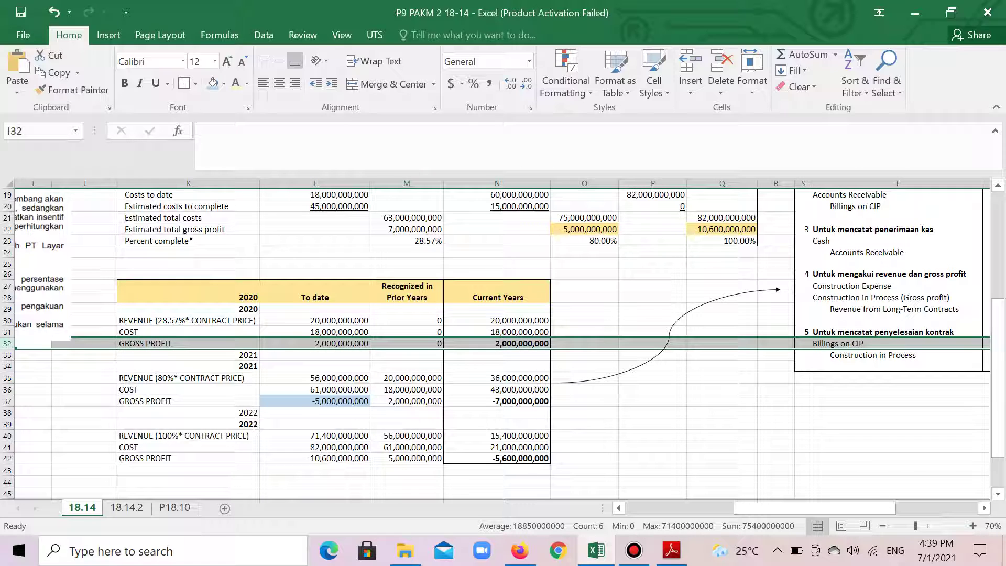
{"action": "left_click", "coordinate": [894, 309]}
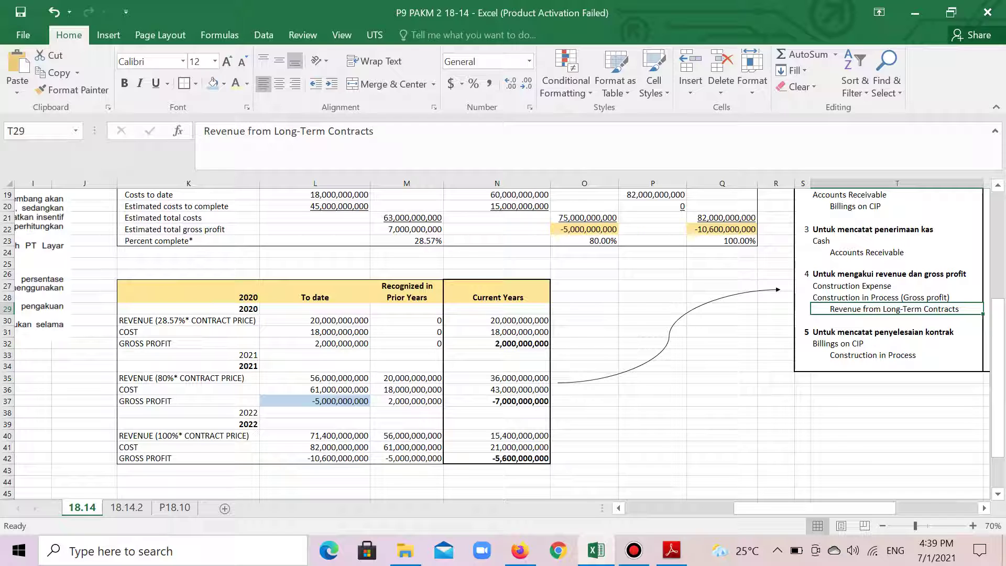
Check the 2020 construction expense and gross profit formulas in U27 and U28 against the schedule's current-year amounts in N30:N32
{"action": "left_click", "coordinate": [497, 320]}
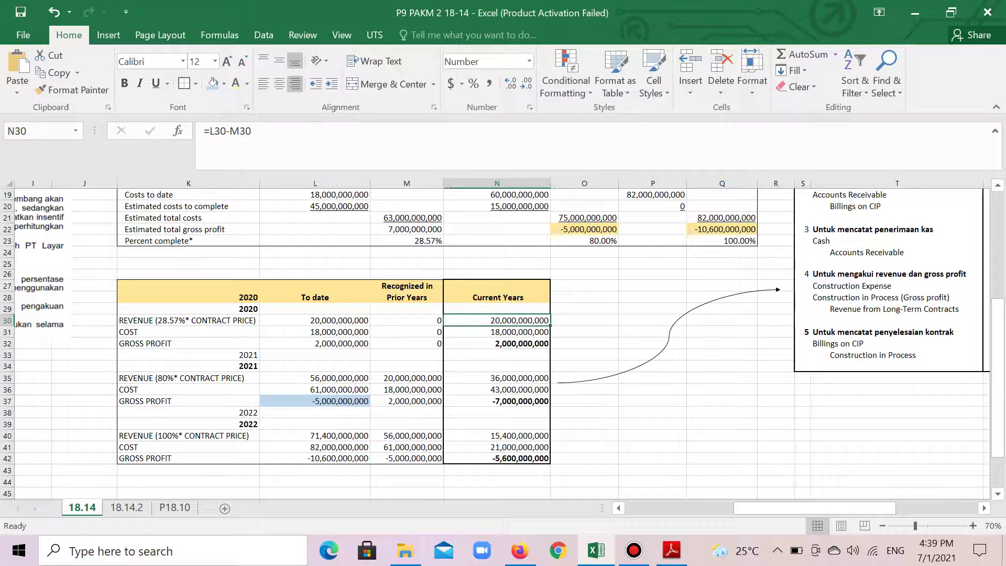
{"action": "key", "text": "shift+Down"}
{"action": "left_click_drag", "start_coordinate": [814, 508], "coordinate": [842, 508]}
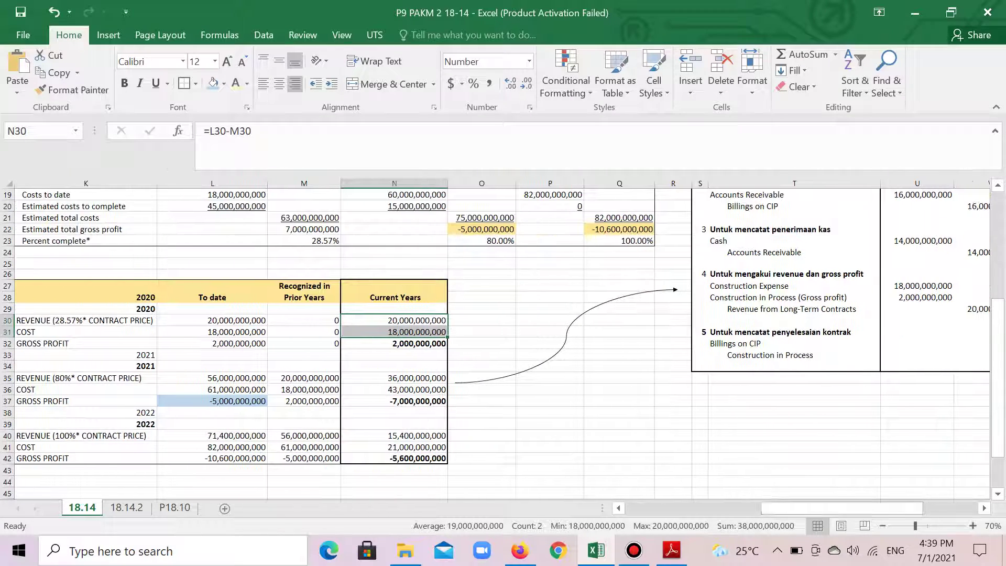
{"action": "left_click", "coordinate": [917, 286]}
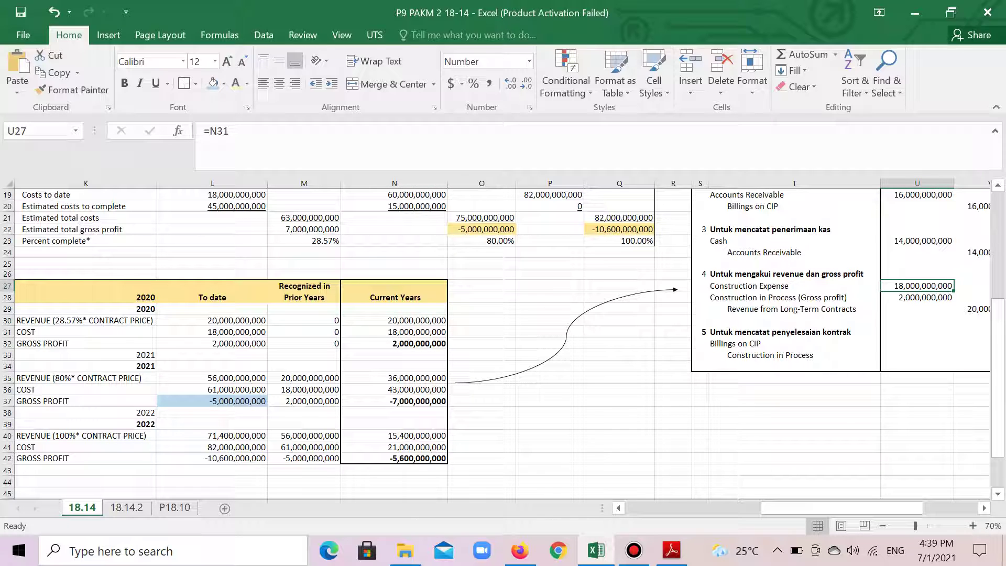
{"action": "left_click", "coordinate": [917, 297]}
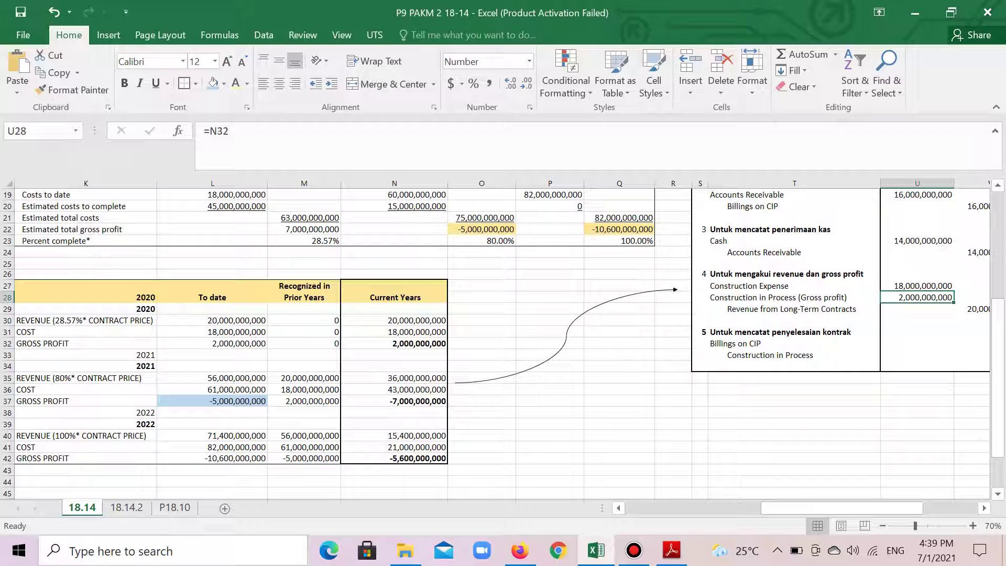
{"action": "left_click", "coordinate": [395, 320]}
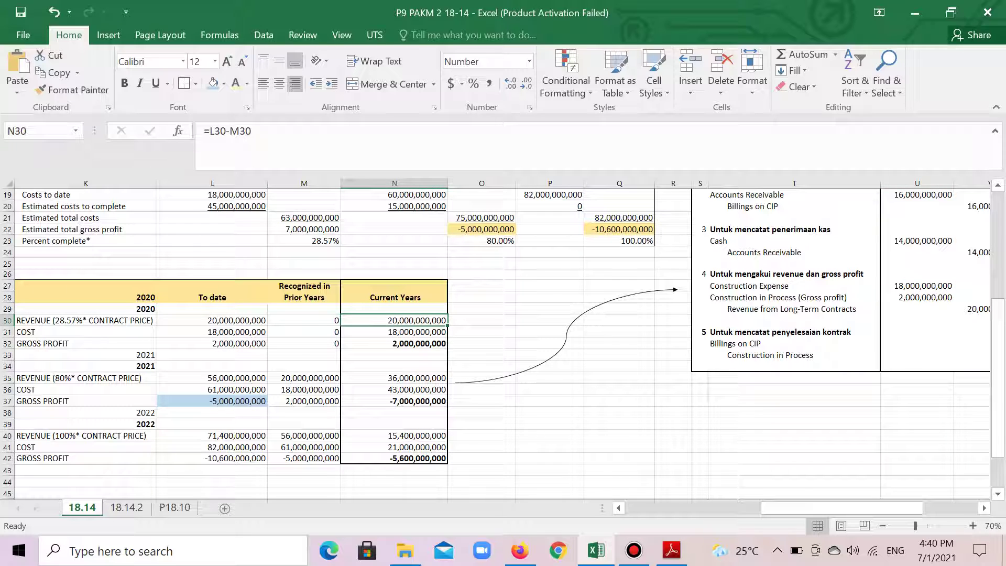
Check the schedule's 2021 current-year cost in N36 against the journal's 2021 construction expense formula in W27
{"action": "left_click_drag", "start_coordinate": [842, 508], "coordinate": [855, 508]}
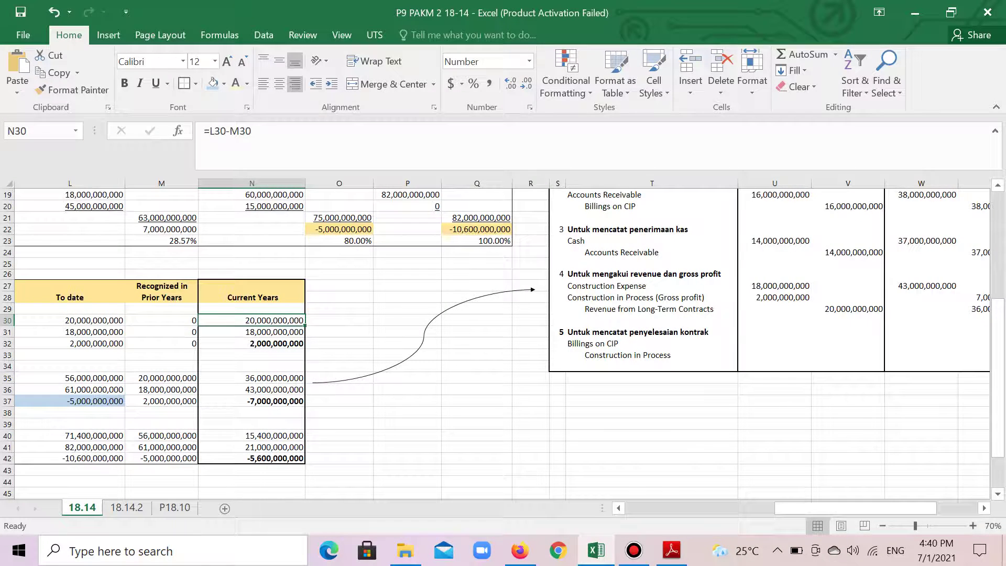
{"action": "key", "text": "Down"}
{"action": "key", "text": "Down"}
{"action": "key", "text": "Down"}
{"action": "key", "text": "Down"}
{"action": "key", "text": "Down"}
{"action": "key", "text": "Down"}
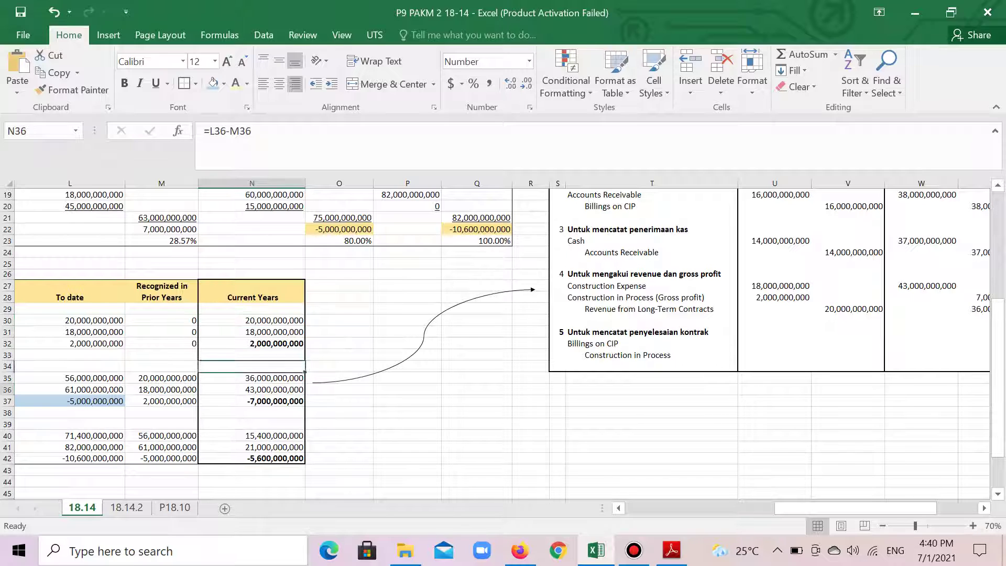
{"action": "left_click", "coordinate": [922, 286]}
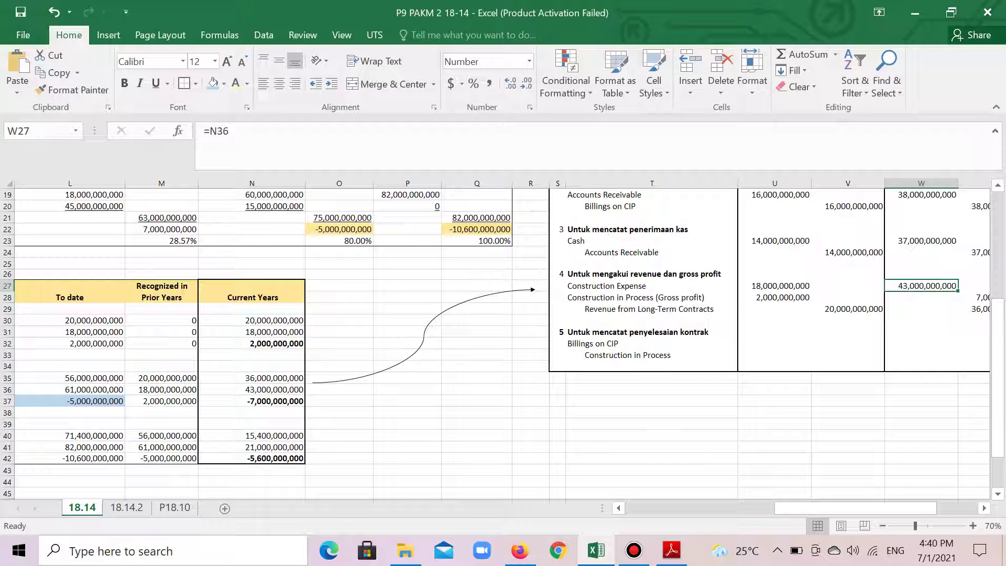
Reposition the start of the curved arrow beside the 2021 current-year gross profit in row 37
{"action": "left_click_drag", "start_coordinate": [636, 297], "coordinate": [977, 297]}
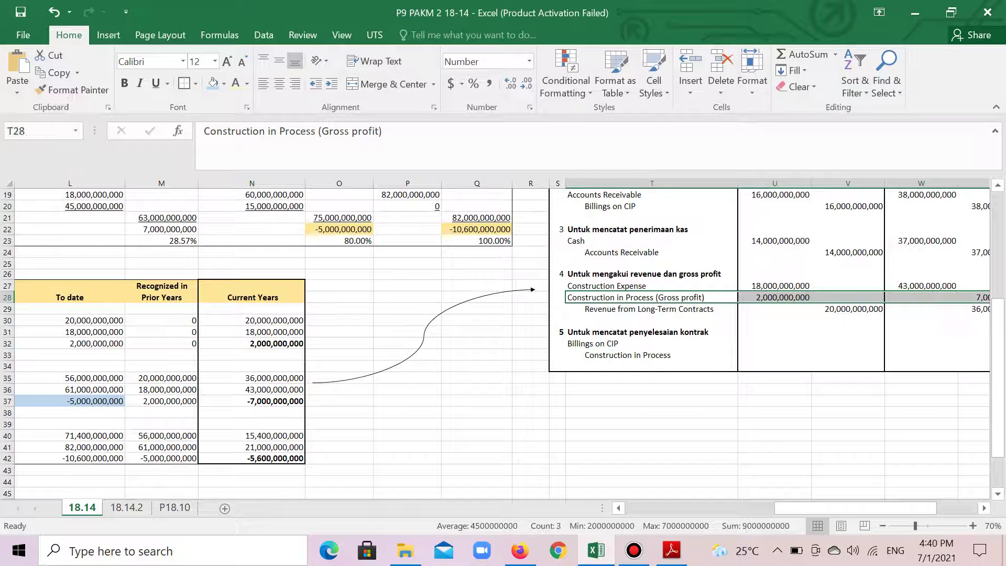
{"action": "left_click_drag", "start_coordinate": [860, 508], "coordinate": [831, 507]}
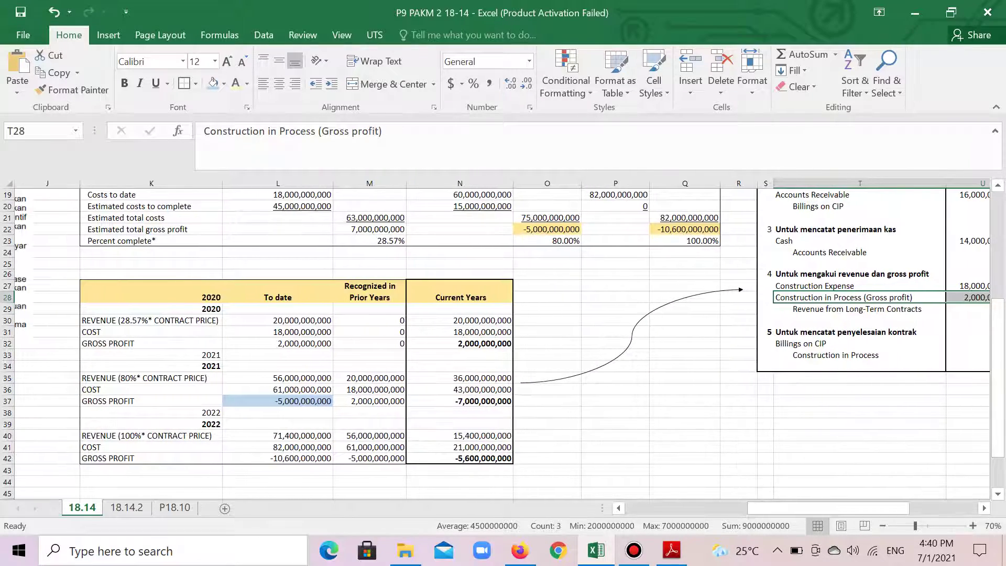
{"action": "left_click", "coordinate": [460, 401]}
{"action": "left_click", "coordinate": [521, 382]}
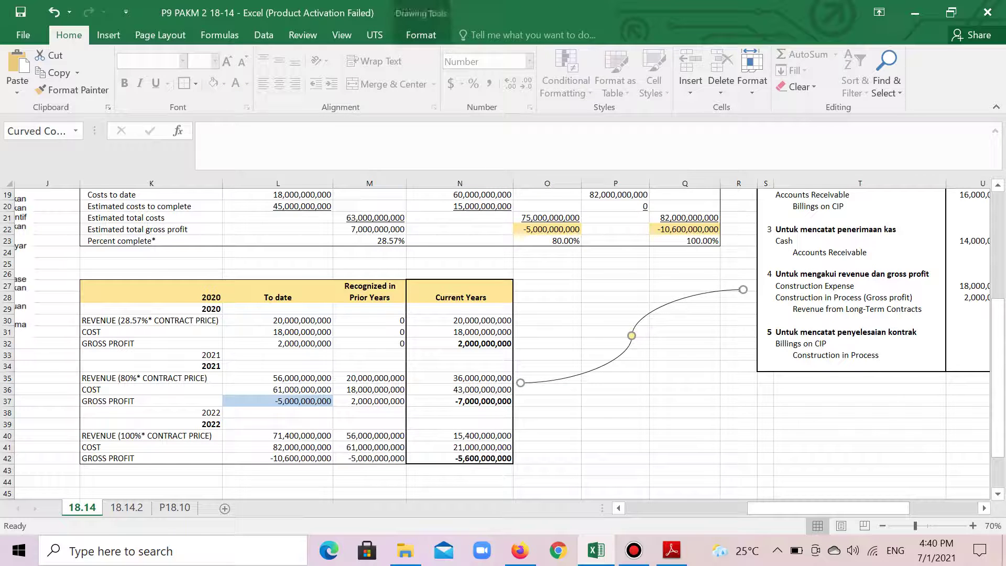
{"action": "left_click_drag", "start_coordinate": [520, 382], "coordinate": [518, 400]}
{"action": "left_click", "coordinate": [685, 332]}
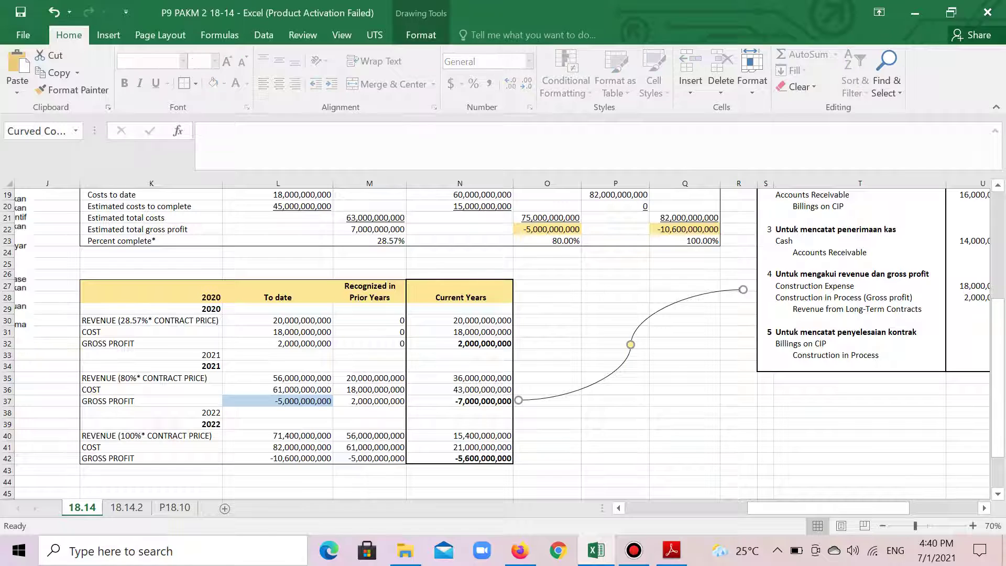
Check the schedule's 2021 current-year revenue in N35 against the journal's 2021 Revenue from Long-Term Contracts amount
{"action": "left_click_drag", "start_coordinate": [828, 508], "coordinate": [883, 508]}
{"action": "left_click", "coordinate": [459, 378]}
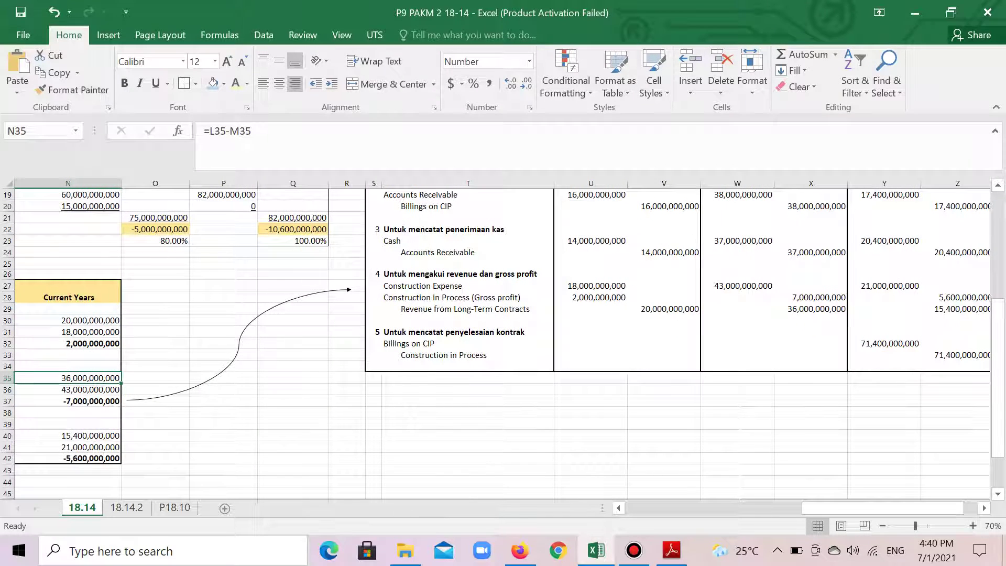
{"action": "left_click_drag", "start_coordinate": [883, 508], "coordinate": [815, 508]}
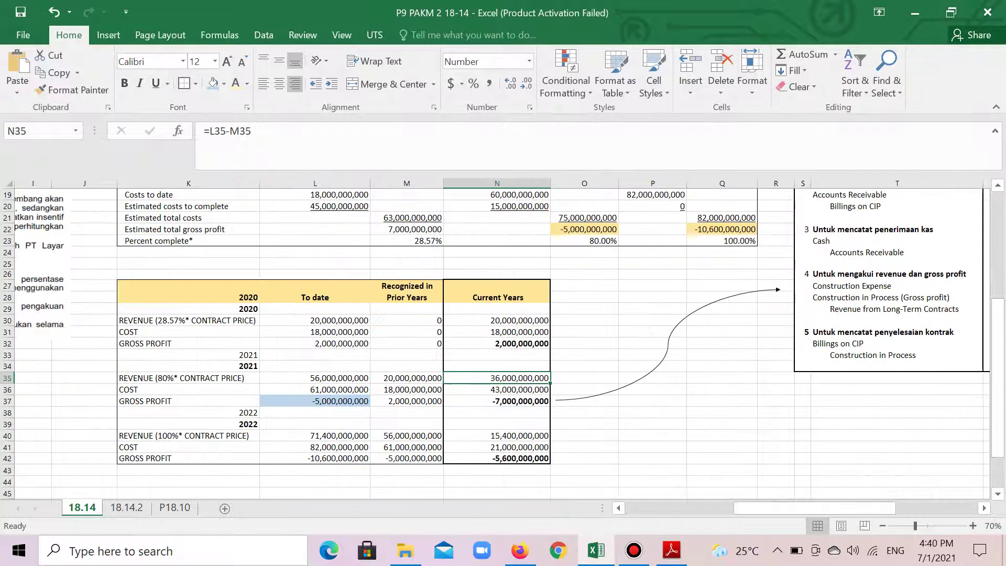
Reposition the start of the curved arrow beside the 2022 current-year cost in row 41
{"action": "left_click", "coordinate": [585, 390]}
{"action": "left_click", "coordinate": [608, 392]}
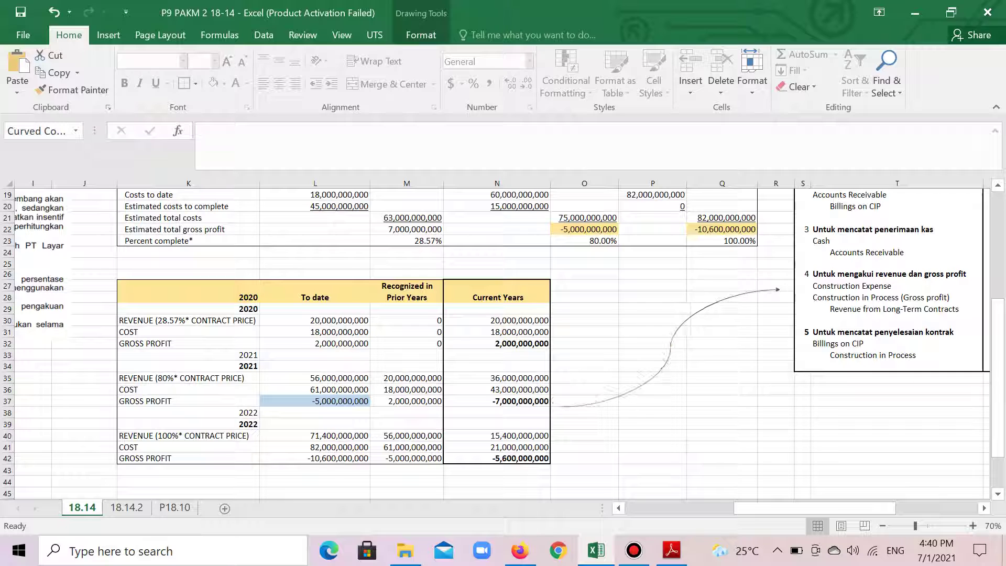
{"action": "left_click_drag", "start_coordinate": [555, 406], "coordinate": [561, 444]}
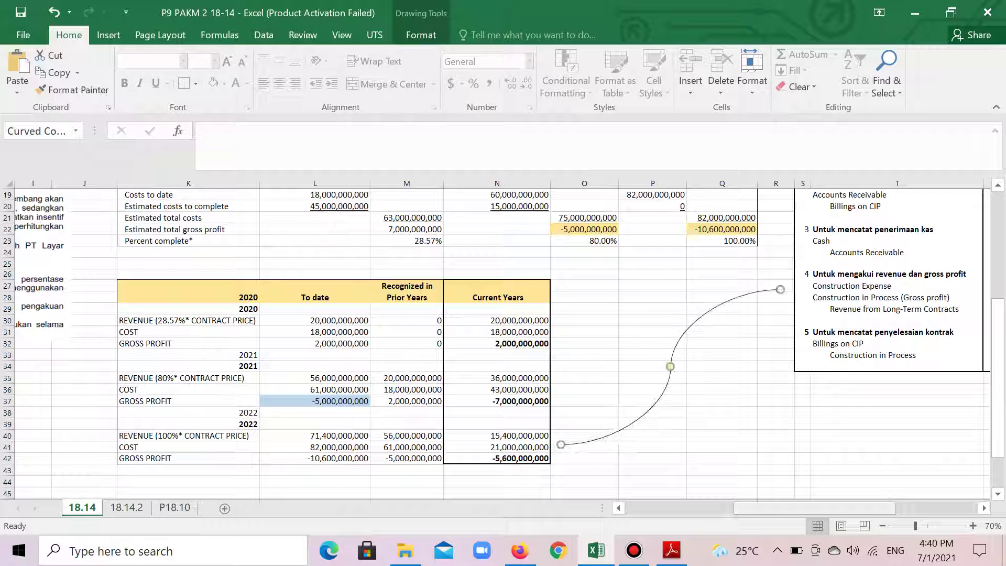
Compare the journal's 2022 gross profit formula in Z28 with the schedule's 2022 current-year gross profit in N42
{"action": "left_click_drag", "start_coordinate": [814, 508], "coordinate": [897, 508]}
{"action": "left_click", "coordinate": [851, 298]}
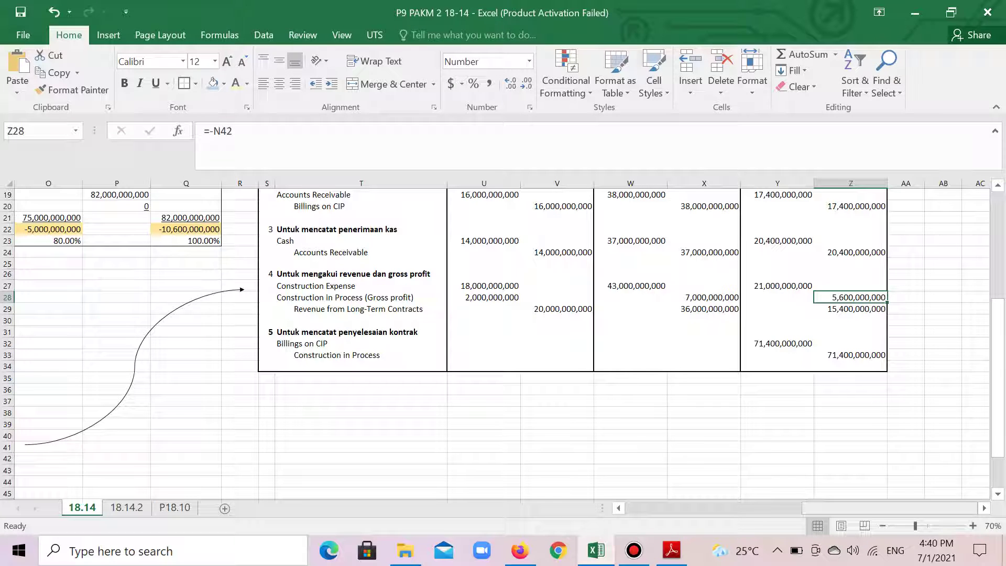
{"action": "left_click_drag", "start_coordinate": [860, 508], "coordinate": [773, 508]}
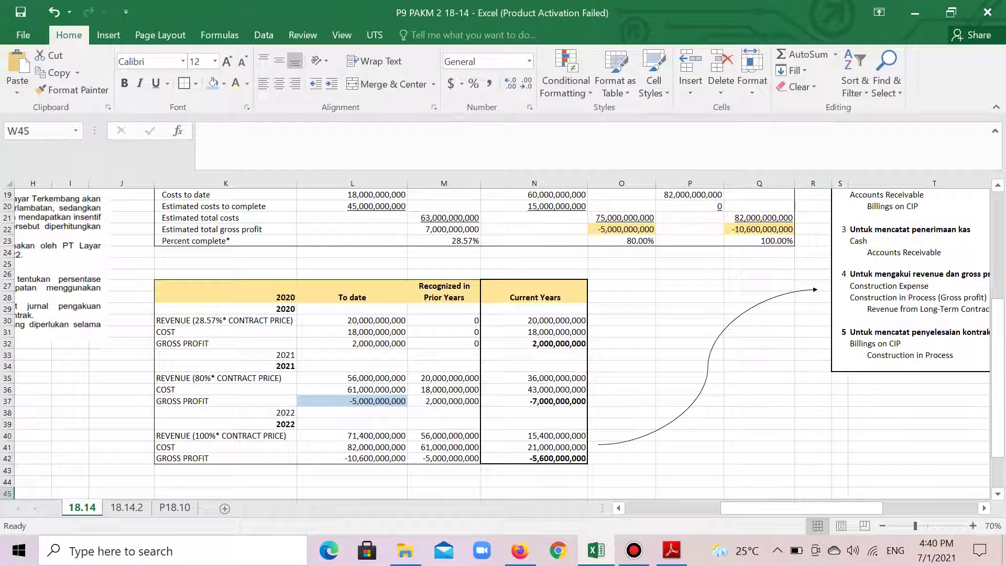
{"action": "left_click", "coordinate": [535, 458]}
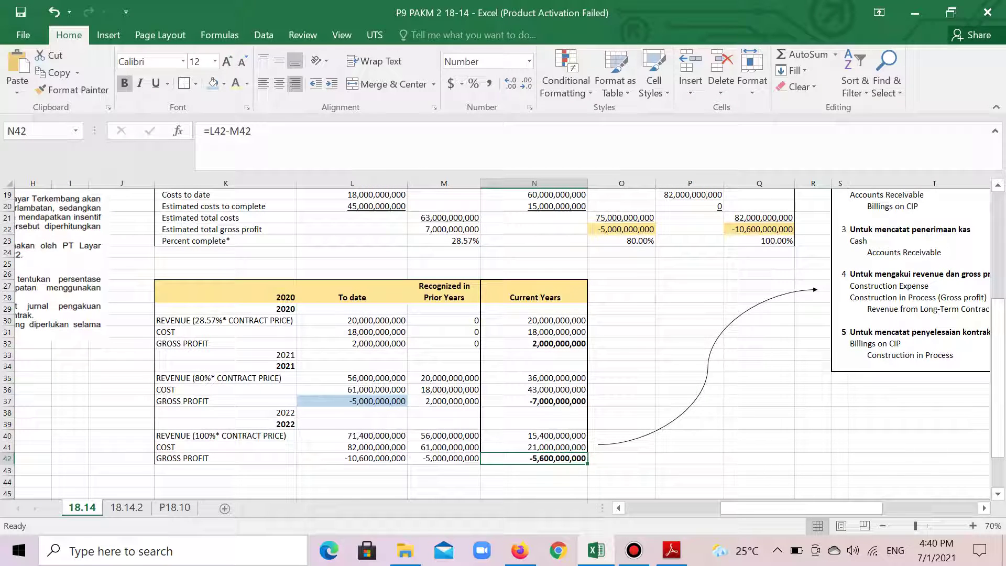
Label the schedule's 2022 current-year rows in O40:O42 as REVENUE, CE and CIP
{"action": "left_click", "coordinate": [621, 458]}
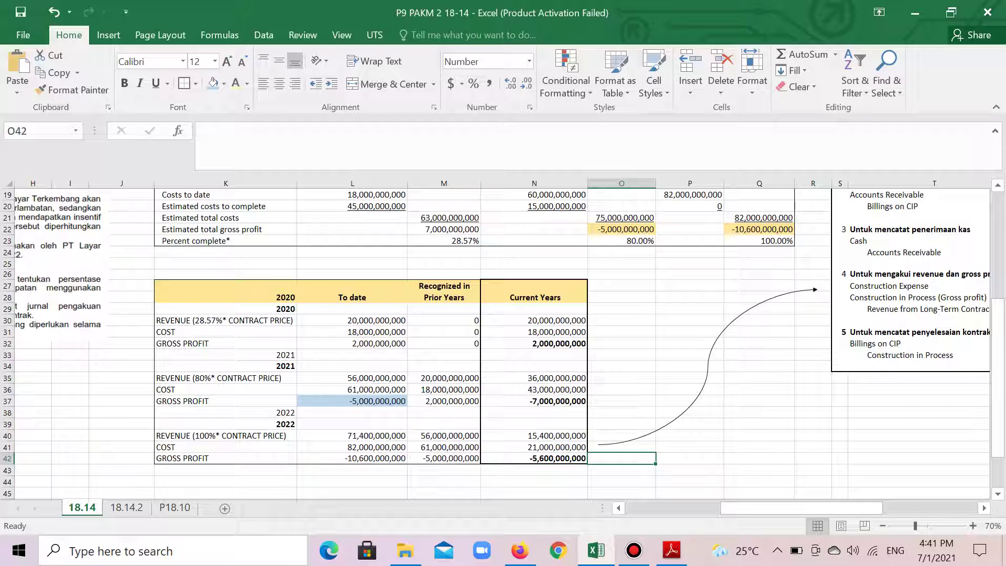
{"action": "type", "text": "CIP"}
{"action": "key", "text": "Return"}
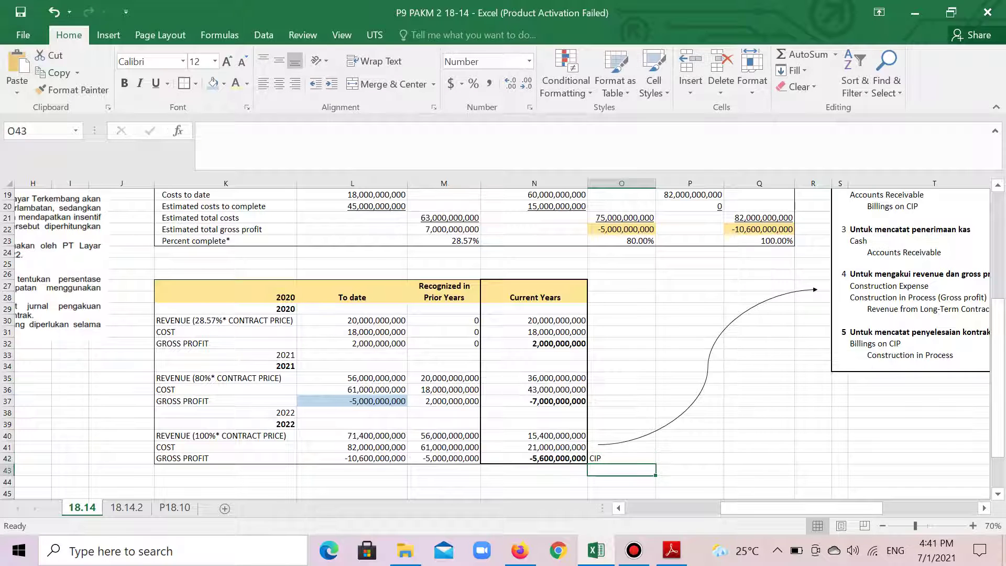
{"action": "key", "text": "Up"}
{"action": "key", "text": "Up"}
{"action": "type", "text": "CIP"}
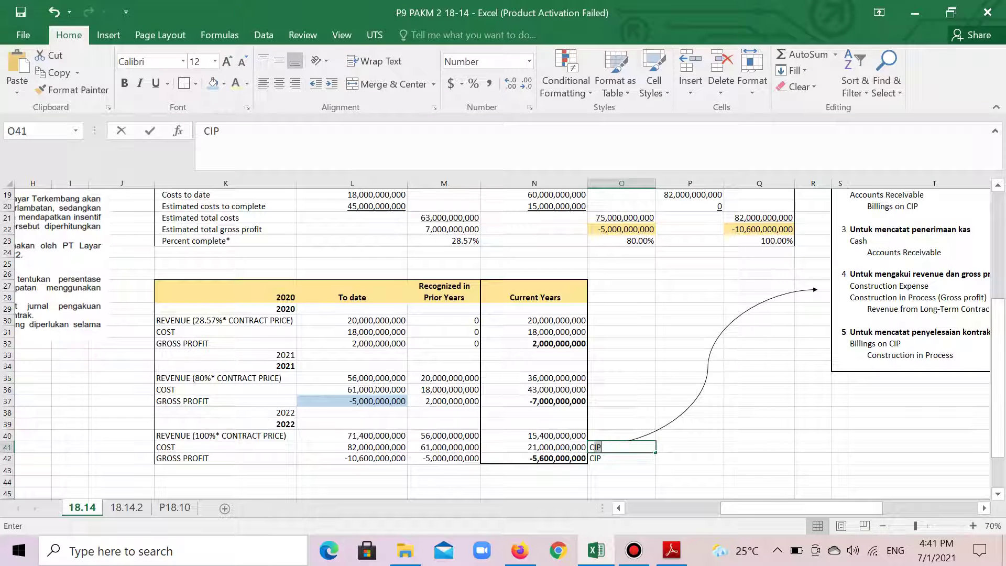
{"action": "key", "text": "BackSpace"}
{"action": "type", "text": "E"}
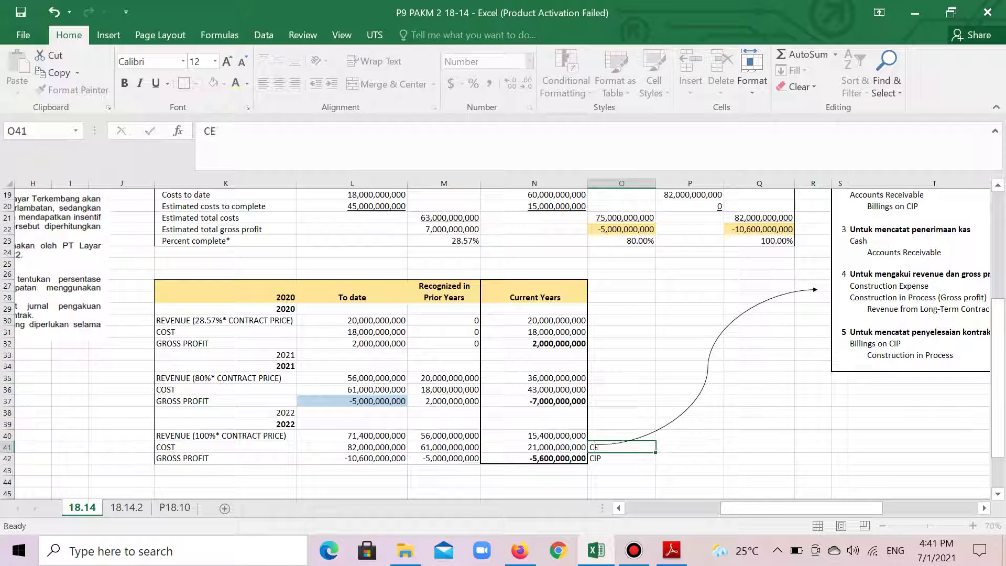
{"action": "key", "text": "Return"}
{"action": "key", "text": "Up"}
{"action": "key", "text": "Up"}
{"action": "type", "text": "REVENUE"}
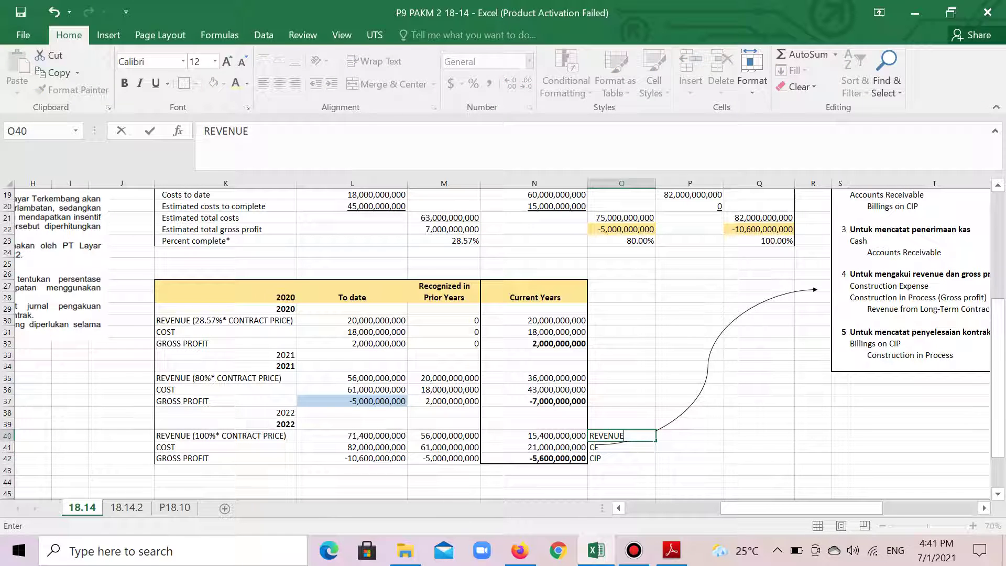
{"action": "key", "text": "Return"}
Make the three account labels in O40:O42 bold
{"action": "key", "text": "Up"}
{"action": "key", "text": "shift+Down"}
{"action": "key", "text": "shift+Down"}
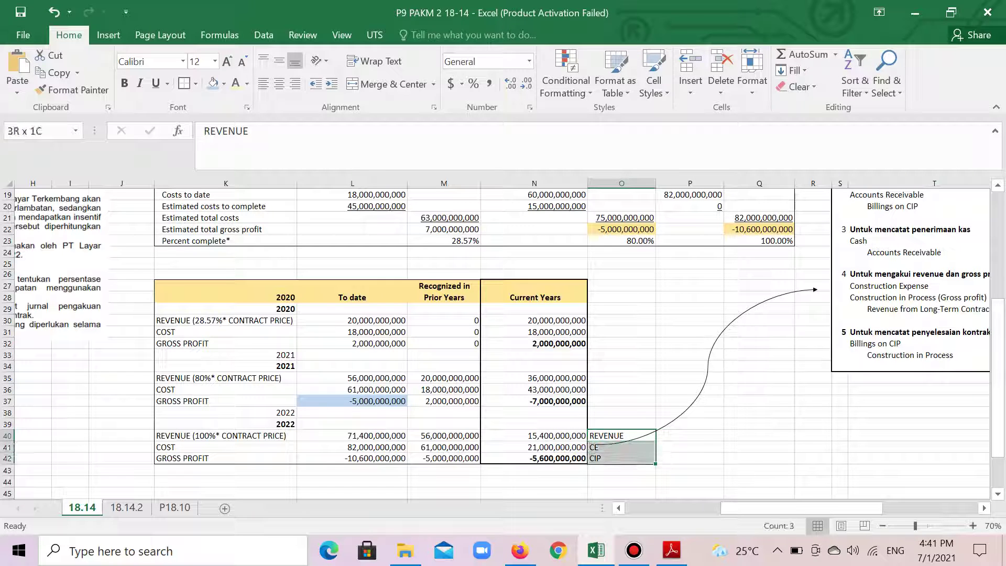
{"action": "key", "text": "ctrl+b"}
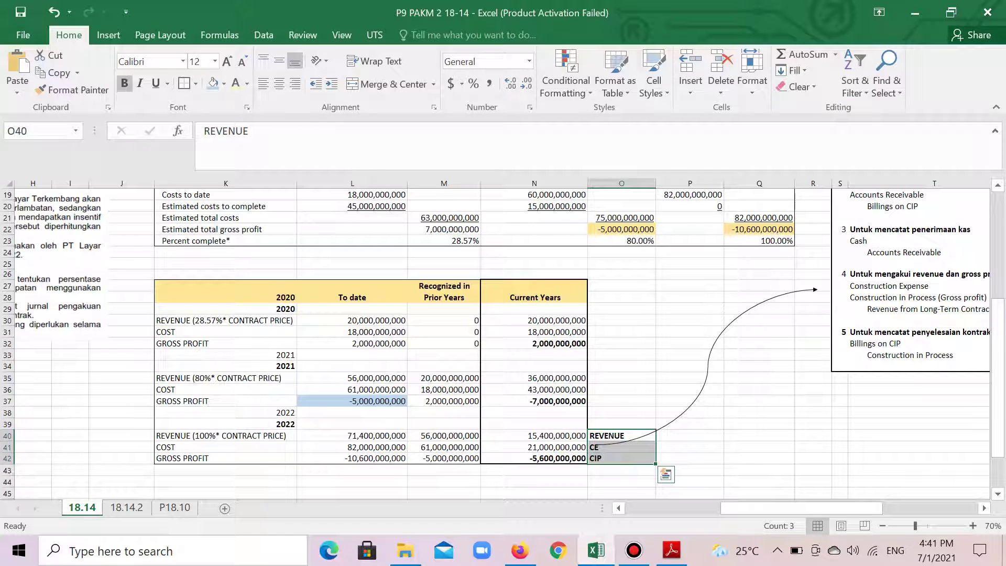
Check the journal's 2022 Revenue from Long-Term Contracts formula in Z29
{"action": "key", "text": "Right"}
{"action": "key", "text": "Right"}
{"action": "key", "text": "Right"}
{"action": "key", "text": "Right"}
{"action": "key", "text": "Right"}
{"action": "key", "text": "Right"}
{"action": "key", "text": "Right"}
{"action": "key", "text": "Right"}
{"action": "key", "text": "Right"}
{"action": "key", "text": "Right"}
{"action": "key", "text": "Right"}
{"action": "key", "text": "Right"}
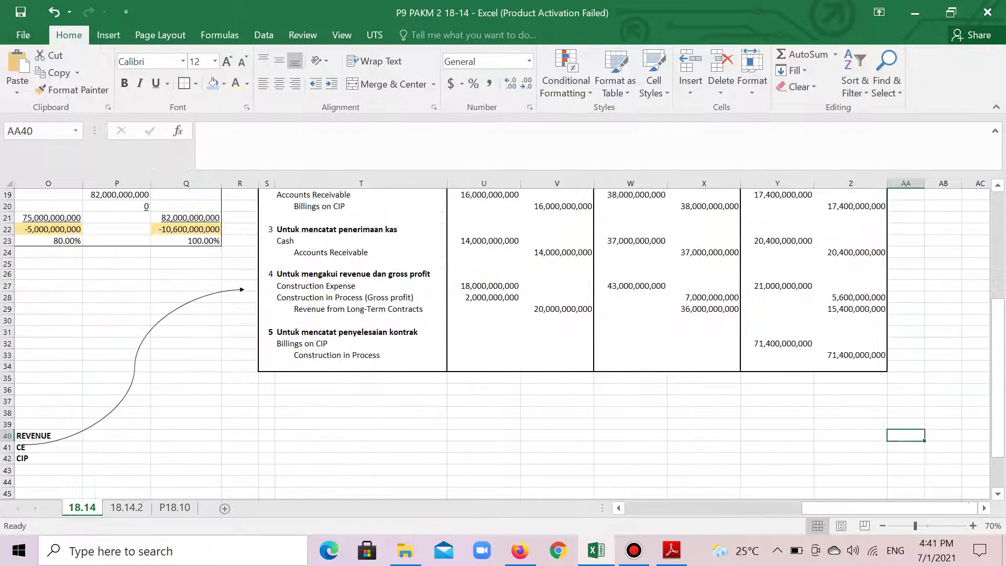
{"action": "key", "text": "Up"}
{"action": "key", "text": "Up"}
{"action": "key", "text": "Left"}
{"action": "key", "text": "Up"}
{"action": "key", "text": "Up"}
{"action": "key", "text": "Up"}
{"action": "key", "text": "Up"}
{"action": "key", "text": "Up"}
{"action": "key", "text": "Up"}
{"action": "key", "text": "Up"}
{"action": "key", "text": "Up"}
{"action": "key", "text": "Up"}
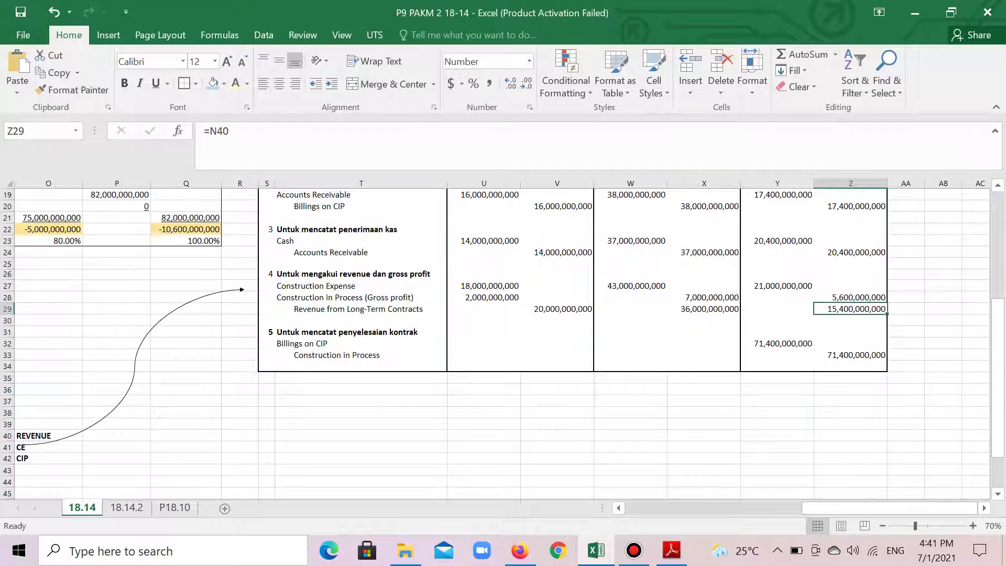
Compare the journal's gross profit credit formulas for 2021 in X28 and 2022 in Z28
{"action": "key", "text": "Left"}
{"action": "key", "text": "Up"}
{"action": "key", "text": "Left"}
{"action": "key", "text": "Left"}
{"action": "key", "text": "Right"}
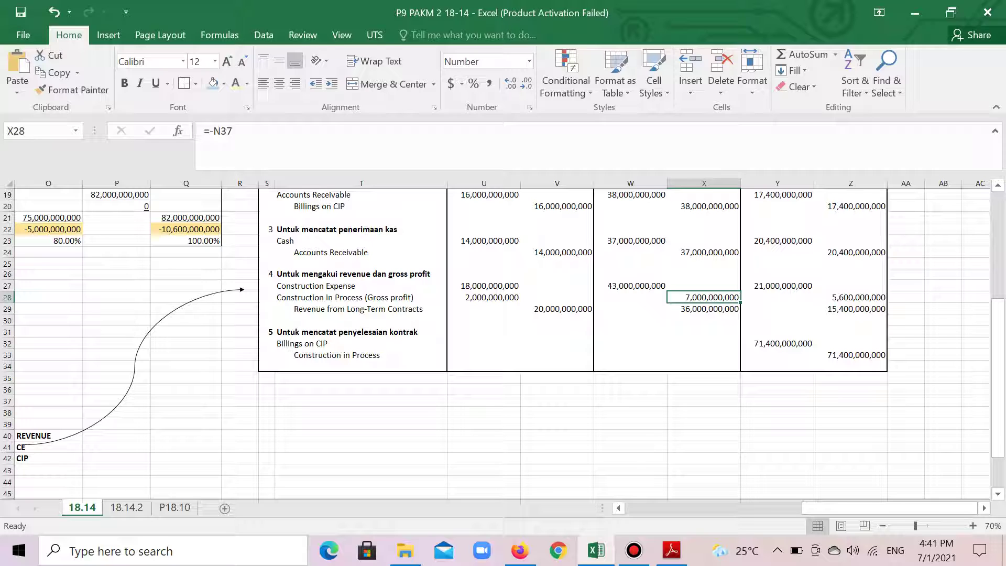
{"action": "key", "text": "Right"}
{"action": "key", "text": "Right"}
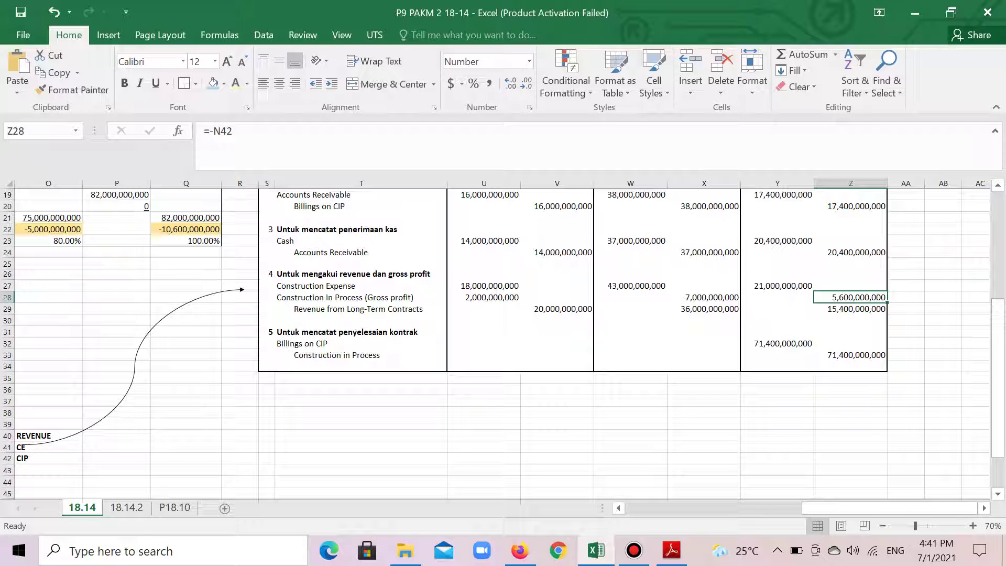
Review the accounts of the contract completion entry, Billings on CIP and Construction in Process, in T31:T33
{"action": "key", "text": "Down"}
{"action": "key", "text": "Left"}
{"action": "key", "text": "Left"}
{"action": "key", "text": "Left"}
{"action": "key", "text": "Left"}
{"action": "key", "text": "Left"}
{"action": "key", "text": "Left"}
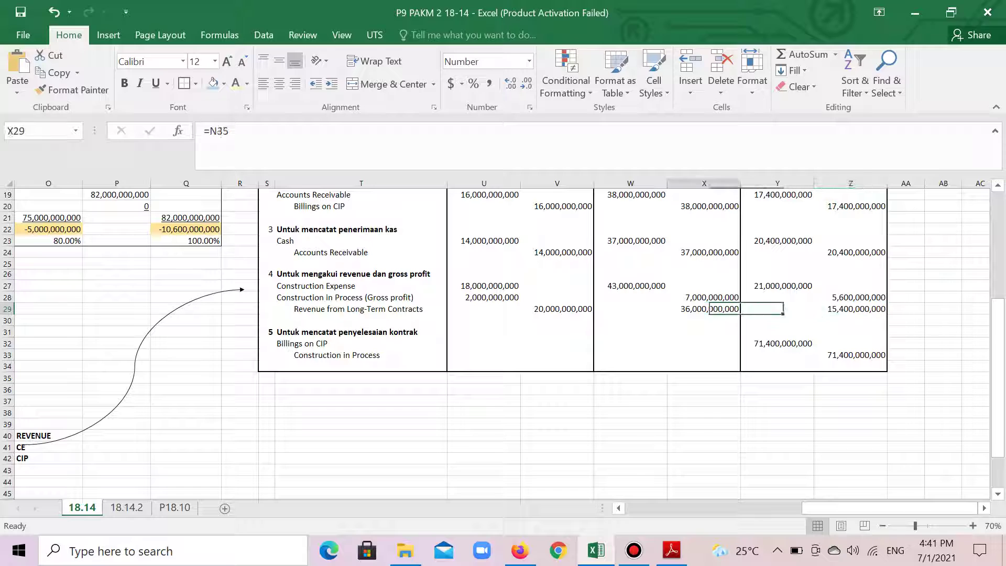
{"action": "key", "text": "Down"}
{"action": "key", "text": "Down"}
{"action": "key", "text": "Down"}
{"action": "key", "text": "Down"}
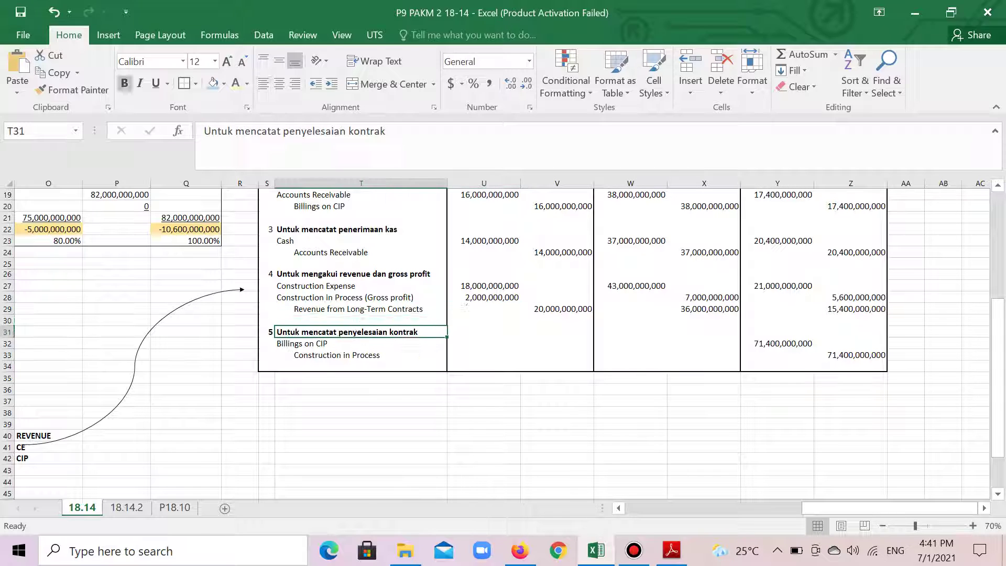
{"action": "key", "text": "Up"}
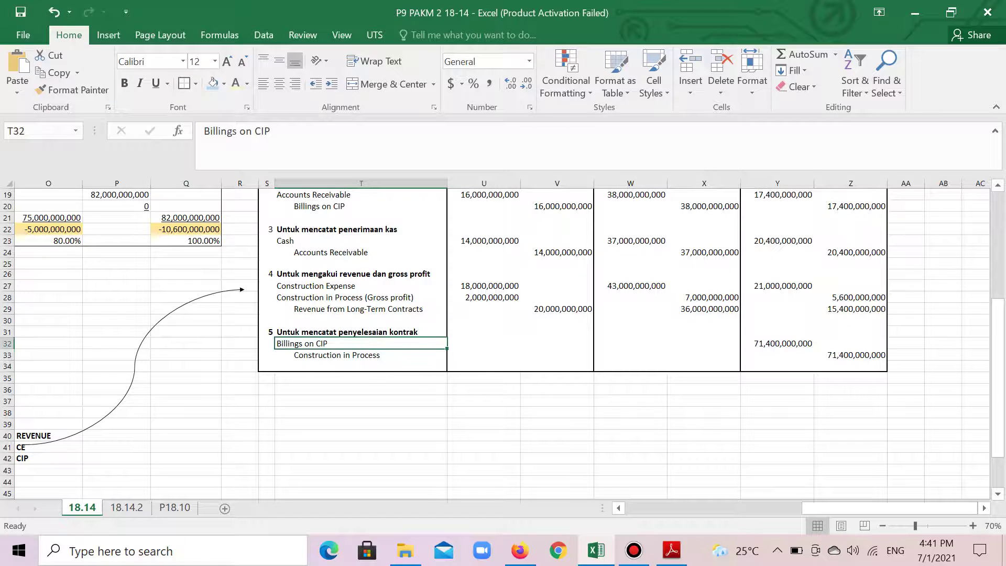
{"action": "key", "text": "Down"}
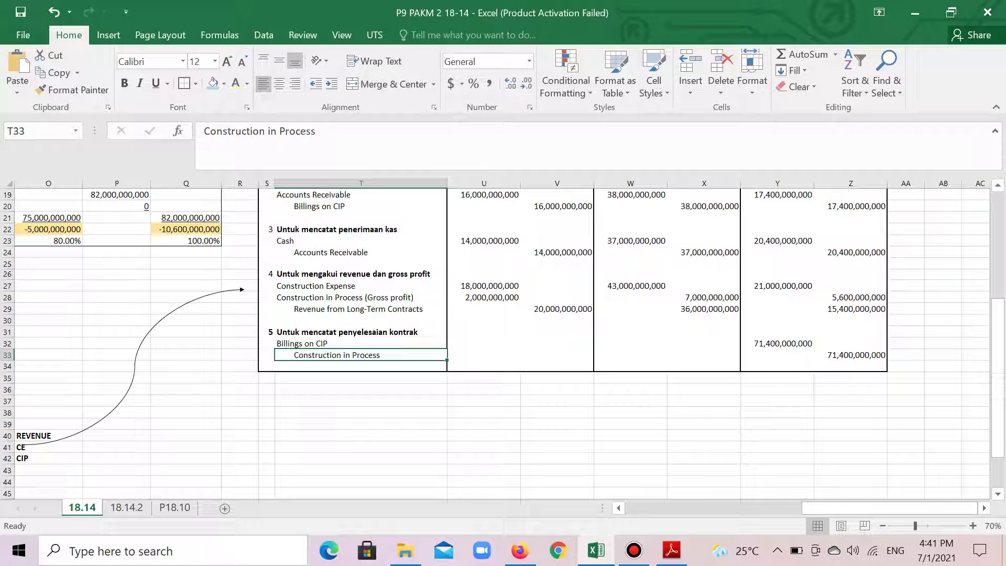
Review the whole journal from the construction cost entry in row 14 to the contract completion entry in row 33
{"action": "key", "text": "Right"}
{"action": "key", "text": "Up"}
{"action": "key", "text": "Up"}
{"action": "key", "text": "Up"}
{"action": "key", "text": "Up"}
{"action": "key", "text": "Up"}
{"action": "key", "text": "Up"}
{"action": "key", "text": "Up"}
{"action": "key", "text": "Up"}
{"action": "key", "text": "Up"}
{"action": "key", "text": "Up"}
{"action": "key", "text": "Up"}
{"action": "key", "text": "Up"}
{"action": "key", "text": "Up"}
{"action": "key", "text": "Up"}
{"action": "key", "text": "Up"}
{"action": "key", "text": "Up"}
{"action": "key", "text": "Up"}
{"action": "key", "text": "Up"}
{"action": "key", "text": "Up"}
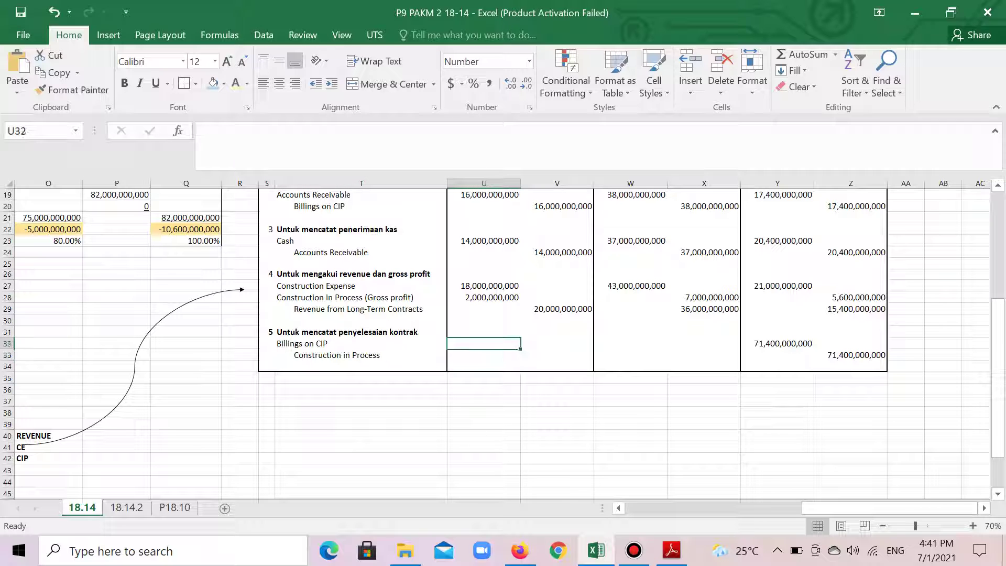
{"action": "key", "text": "Up"}
{"action": "key", "text": "Up"}
{"action": "key", "text": "Up"}
{"action": "key", "text": "Up"}
{"action": "key", "text": "Up"}
{"action": "key", "text": "Up"}
{"action": "key", "text": "Up"}
{"action": "key", "text": "Up"}
{"action": "key", "text": "Up"}
{"action": "key", "text": "Up"}
{"action": "key", "text": "Up"}
{"action": "key", "text": "Up"}
{"action": "key", "text": "Up"}
{"action": "key", "text": "Down"}
{"action": "key", "text": "Down"}
{"action": "key", "text": "Down"}
{"action": "key", "text": "Down"}
{"action": "key", "text": "Down"}
{"action": "key", "text": "Down"}
{"action": "key", "text": "Down"}
{"action": "key", "text": "Down"}
{"action": "key", "text": "Down"}
{"action": "key", "text": "Down"}
{"action": "key", "text": "Down"}
{"action": "key", "text": "Down"}
{"action": "key", "text": "Down"}
{"action": "key", "text": "Down"}
{"action": "key", "text": "Down"}
{"action": "key", "text": "Down"}
{"action": "key", "text": "Down"}
{"action": "key", "text": "Down"}
{"action": "key", "text": "Down"}
{"action": "key", "text": "Down"}
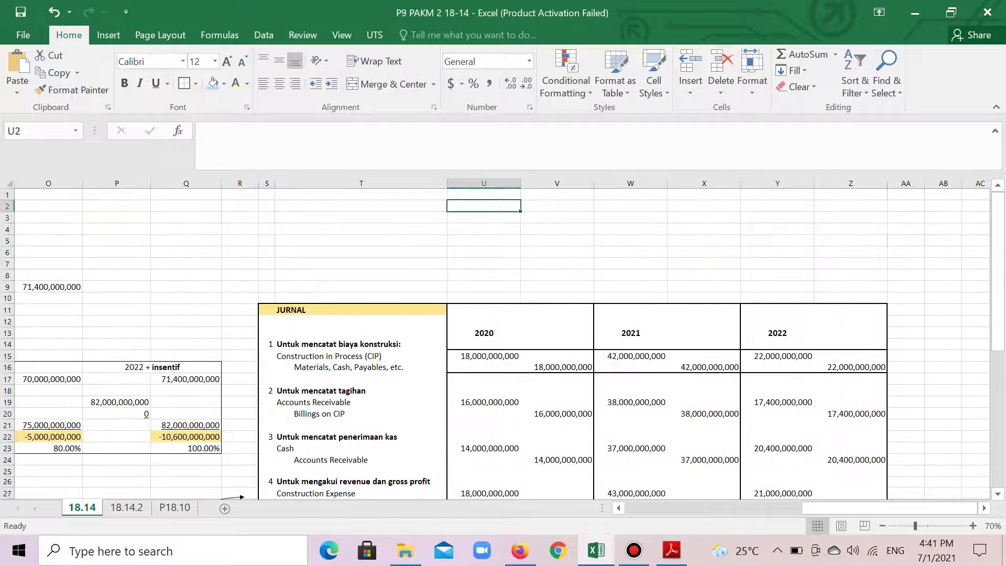
{"action": "key", "text": "Down"}
{"action": "key", "text": "Down"}
{"action": "key", "text": "Down"}
{"action": "key", "text": "Down"}
{"action": "key", "text": "Down"}
{"action": "key", "text": "Down"}
{"action": "key", "text": "Down"}
{"action": "key", "text": "Down"}
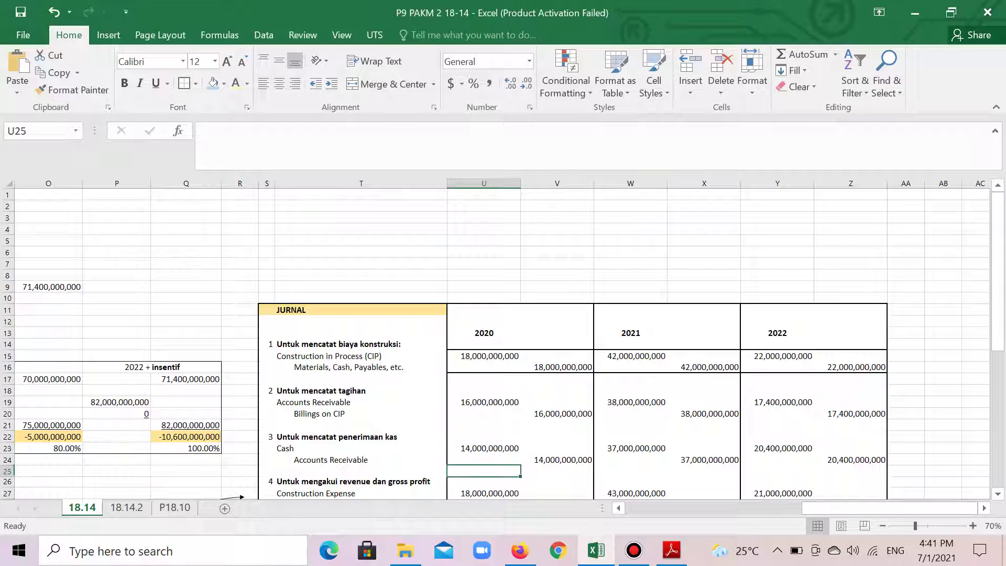
{"action": "key", "text": "Down"}
{"action": "key", "text": "Down"}
{"action": "key", "text": "Down"}
{"action": "key", "text": "Down"}
{"action": "key", "text": "Down"}
{"action": "key", "text": "Down"}
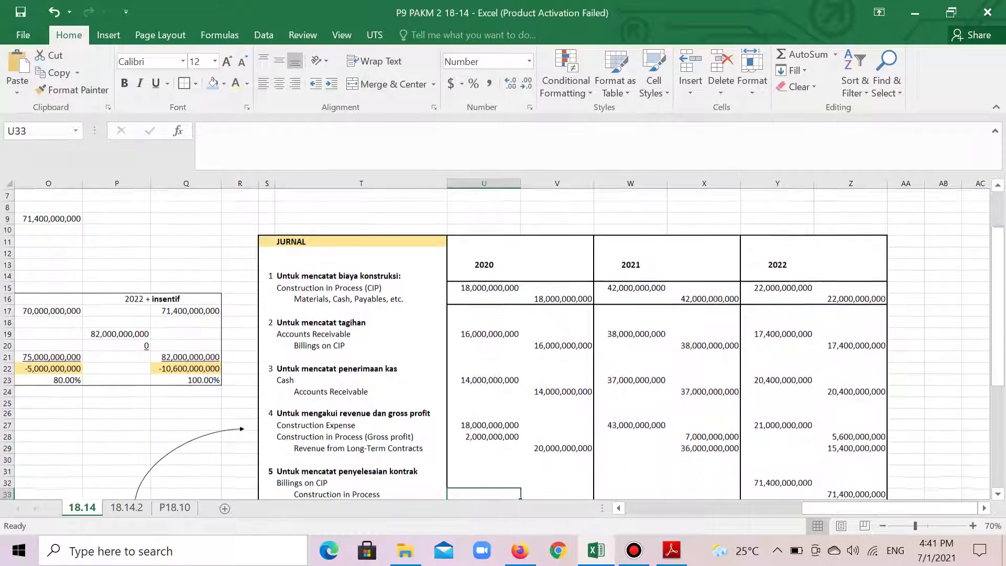
{"action": "key", "text": "Up"}
{"action": "key", "text": "Up"}
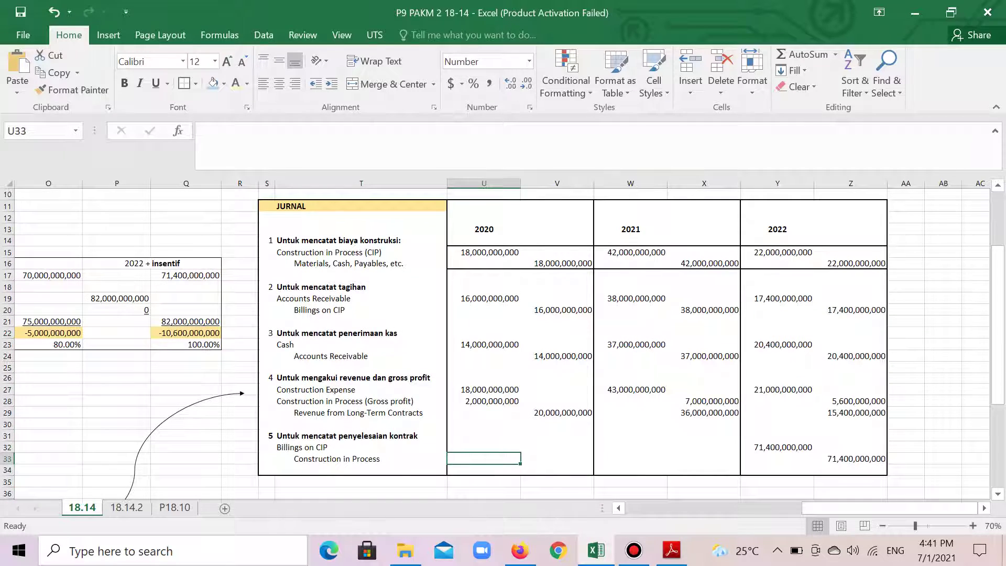
Compare the completion entry's empty 2020 and 2021 cells with the 2022 Billings on CIP formula in Y32
{"action": "key", "text": "Right"}
{"action": "key", "text": "Right"}
{"action": "key", "text": "Right"}
{"action": "key", "text": "Up"}
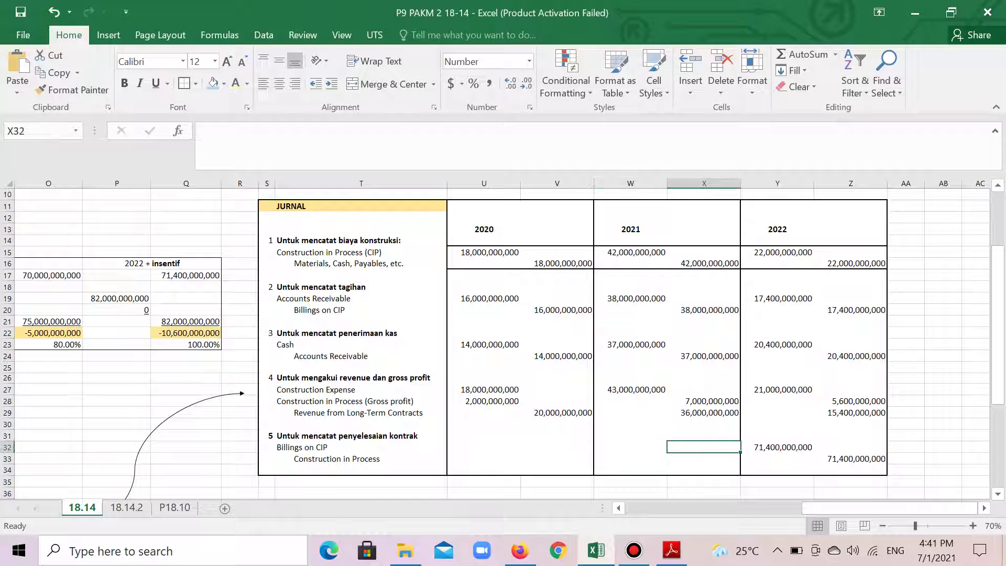
{"action": "key", "text": "Left"}
{"action": "key", "text": "Left"}
{"action": "key", "text": "Left"}
{"action": "key", "text": "Down"}
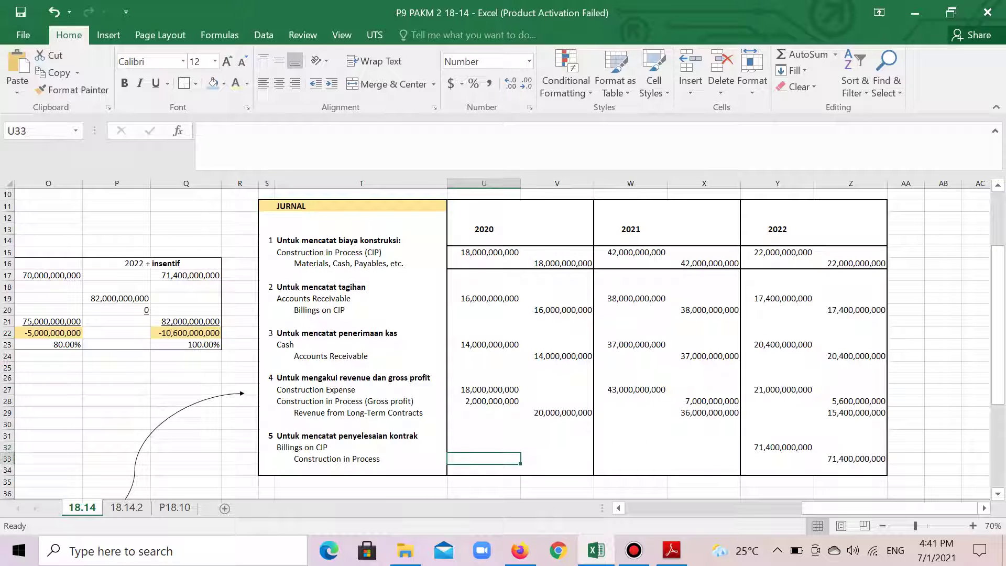
{"action": "key", "text": "Right"}
{"action": "key", "text": "Right"}
{"action": "key", "text": "Right"}
{"action": "key", "text": "Right"}
{"action": "key", "text": "Up"}
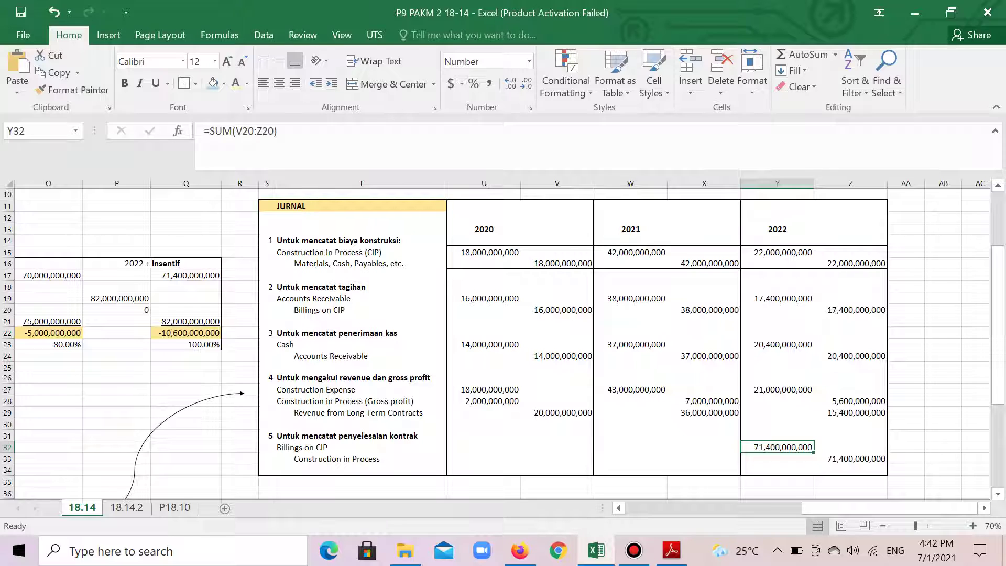
Compare the 2022 contract price including the incentive in Q17 with the Billings on CIP completion formula in Y32
{"action": "left_click", "coordinate": [557, 425]}
{"action": "left_click_drag", "start_coordinate": [890, 508], "coordinate": [749, 508]}
{"action": "scroll", "coordinate": [750, 508], "scroll_direction": "up", "scroll_amount": 3}
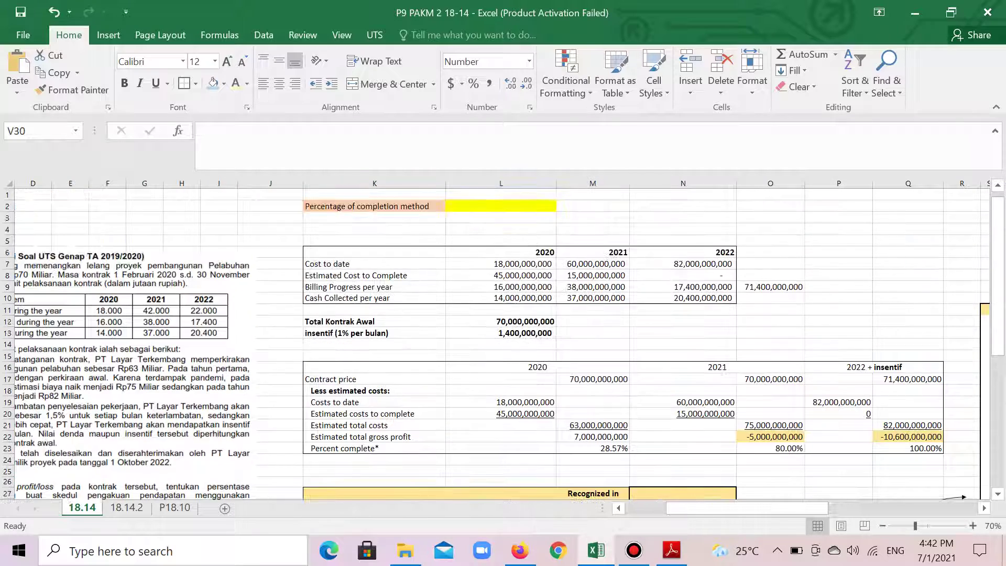
{"action": "left_click", "coordinate": [908, 379]}
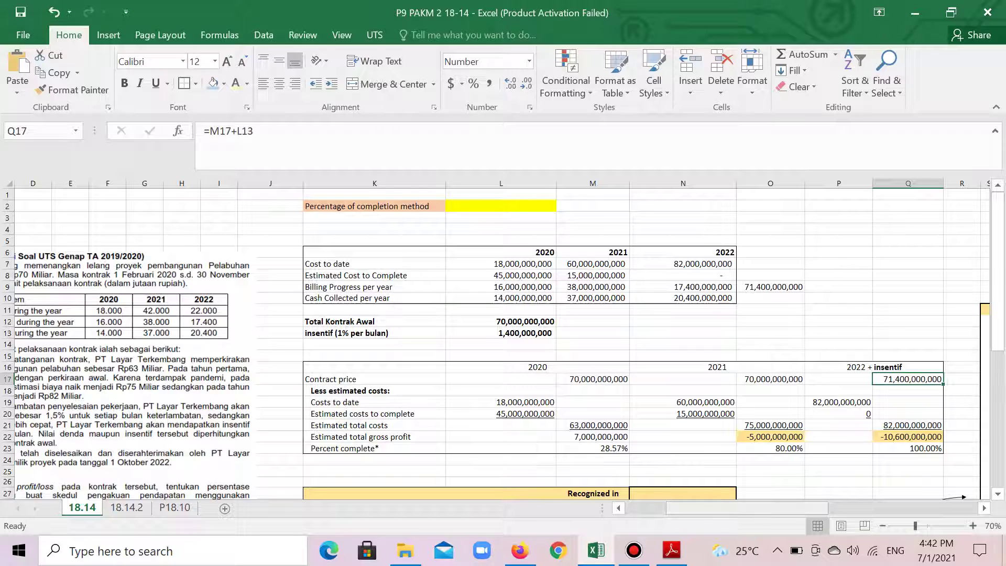
{"action": "left_click_drag", "start_coordinate": [749, 508], "coordinate": [904, 508]}
{"action": "scroll", "coordinate": [508, 367], "scroll_direction": "down", "scroll_amount": 4}
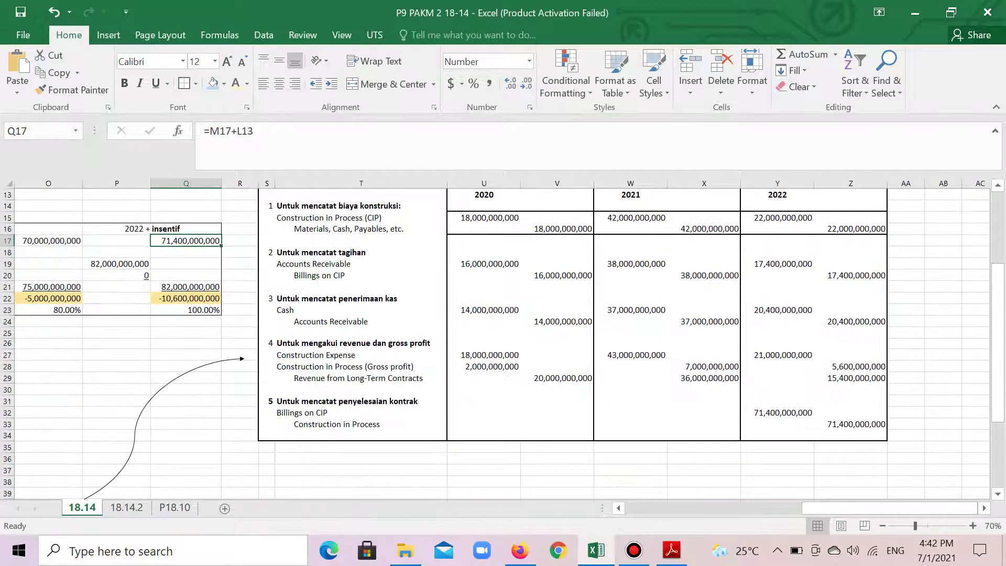
{"action": "left_click", "coordinate": [778, 402]}
{"action": "left_click", "coordinate": [777, 412]}
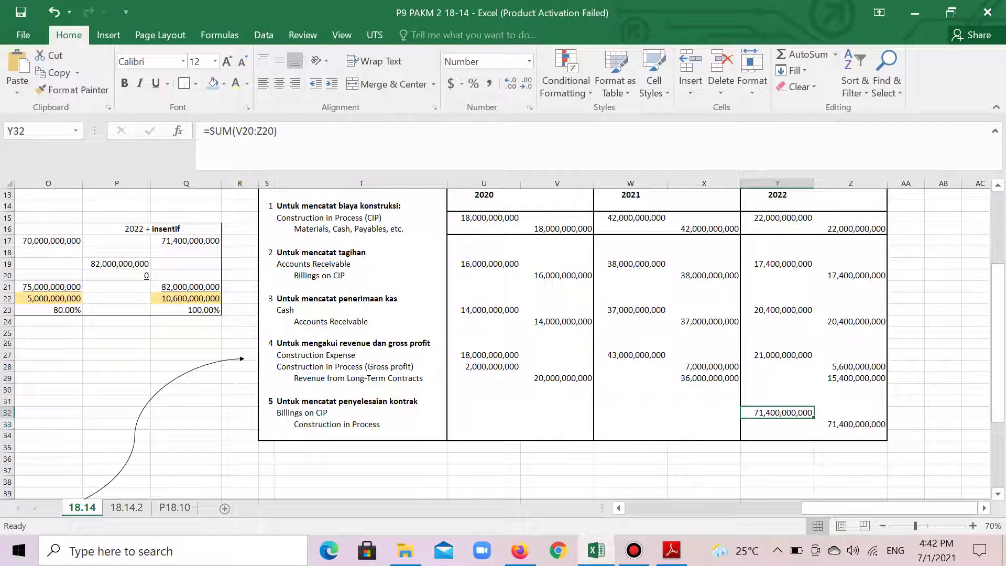
Review the Construction in Process cost debits in U15, W15 and Y15 against the completion entry in Y32
{"action": "left_click", "coordinate": [484, 218]}
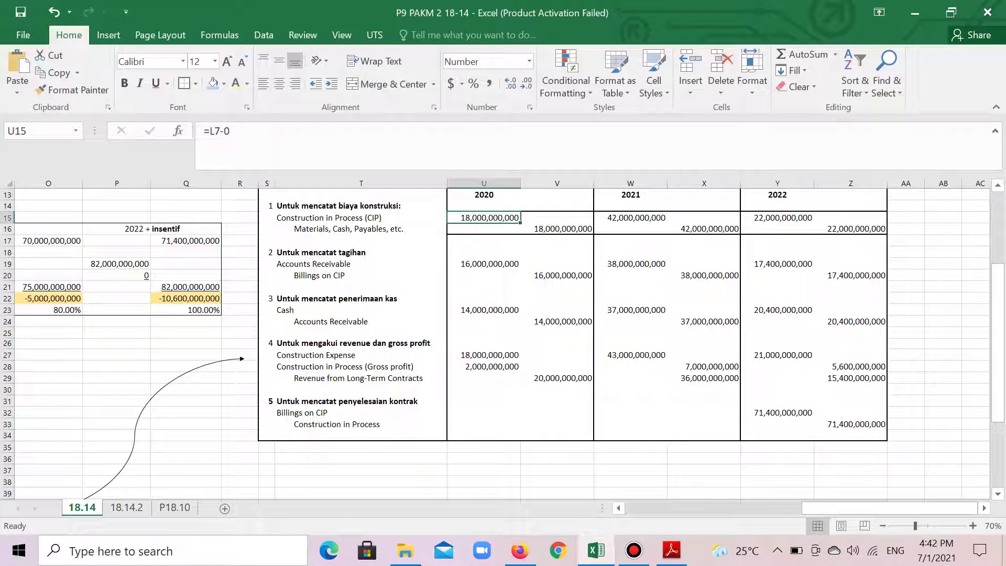
{"action": "left_click", "coordinate": [630, 218]}
{"action": "left_click", "coordinate": [777, 217]}
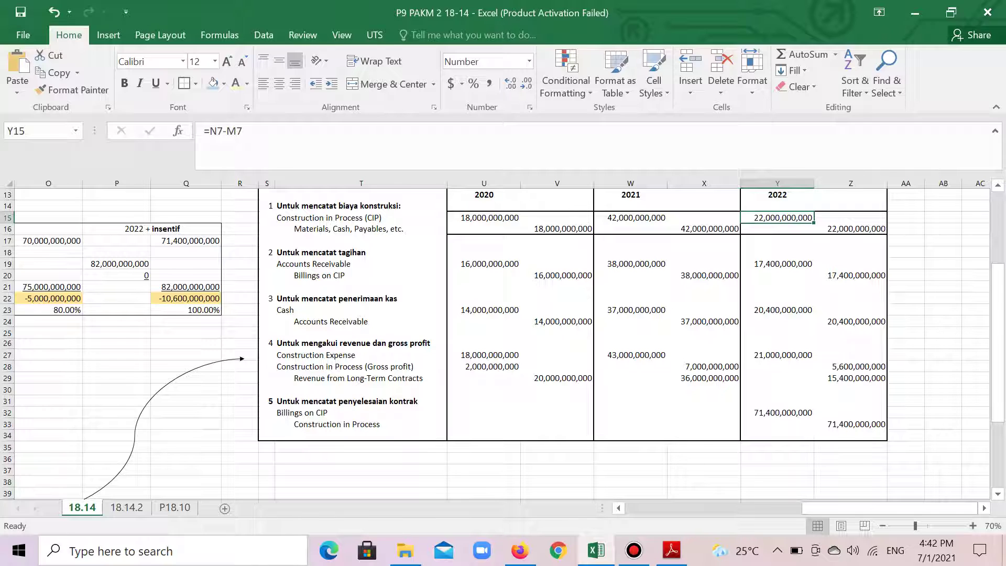
{"action": "left_click", "coordinate": [777, 412]}
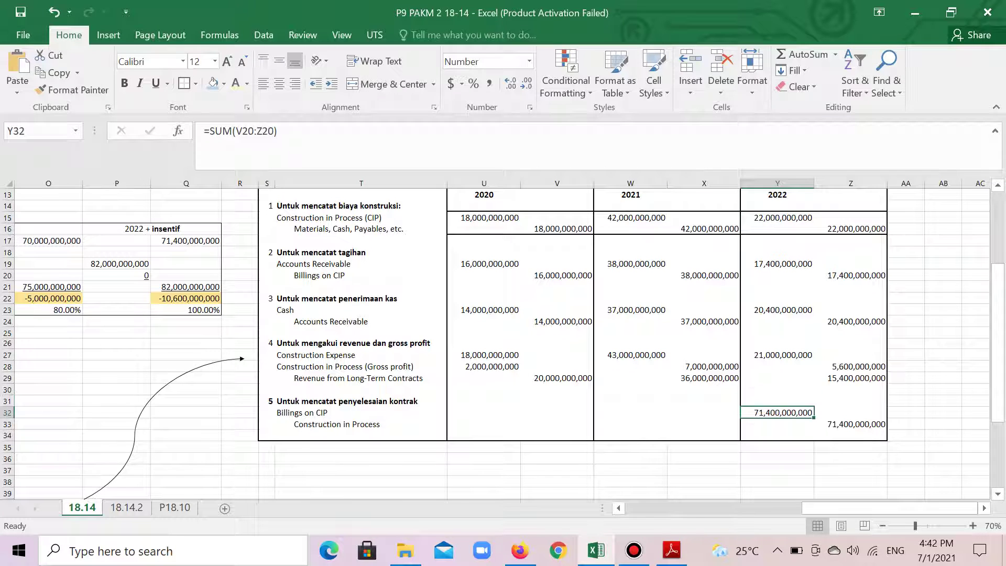
Open the 18.14.2 sheet and bring up the start of its Cost Recovery method solution
{"action": "left_click_drag", "start_coordinate": [822, 508], "coordinate": [758, 507]}
{"action": "left_click", "coordinate": [126, 508]}
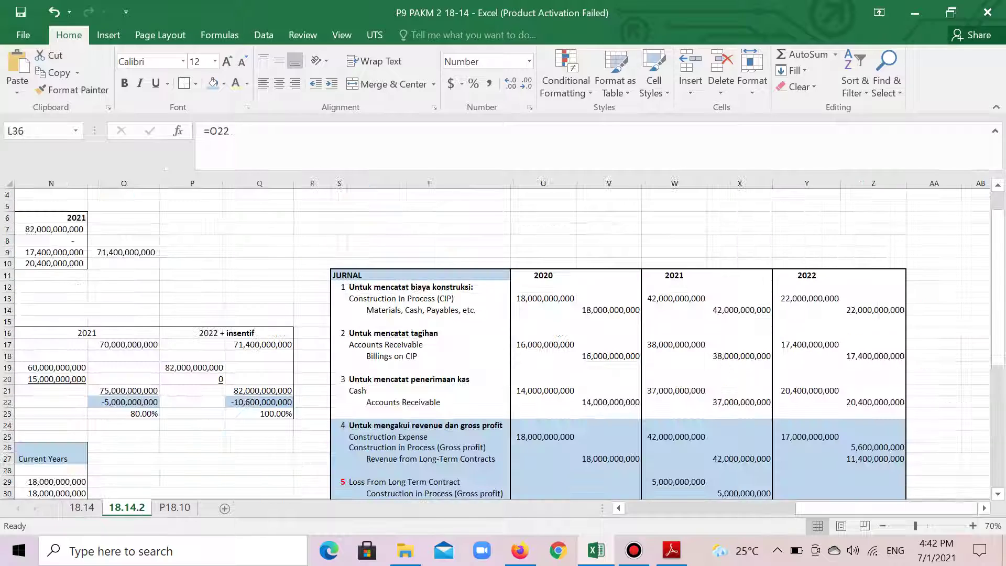
{"action": "left_click_drag", "start_coordinate": [818, 508], "coordinate": [649, 508]}
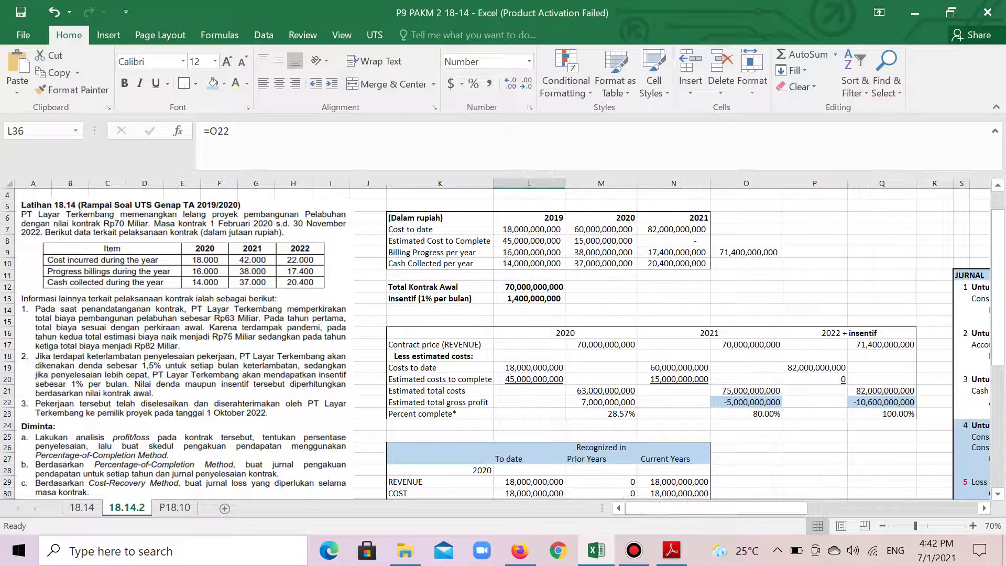
{"action": "left_click", "coordinate": [674, 287]}
{"action": "scroll", "coordinate": [674, 287], "scroll_direction": "down", "scroll_amount": 3}
{"action": "scroll", "coordinate": [674, 287], "scroll_direction": "up", "scroll_amount": 4}
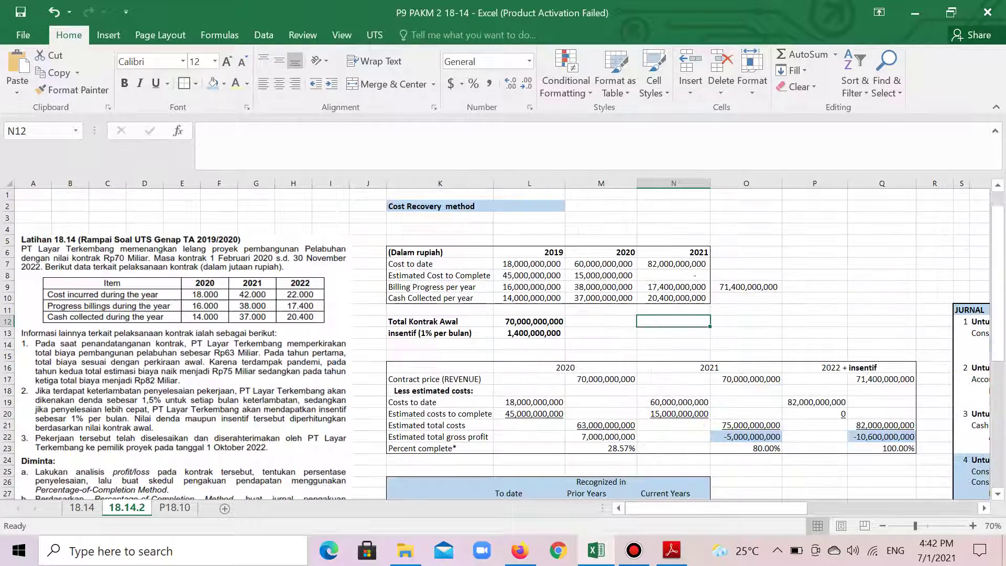
Review the project data and cost estimates in K4:Q24 together with the recognition schedule in K26:N41
{"action": "left_click_drag", "start_coordinate": [440, 229], "coordinate": [891, 460]}
{"action": "scroll", "coordinate": [649, 341], "scroll_direction": "down", "scroll_amount": 1}
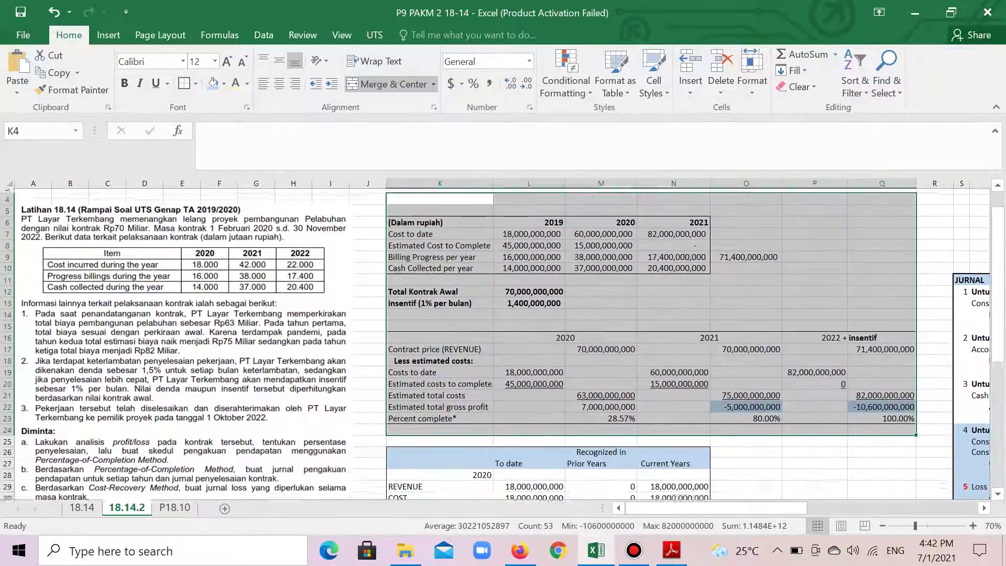
{"action": "scroll", "coordinate": [650, 341], "scroll_direction": "down", "scroll_amount": 6}
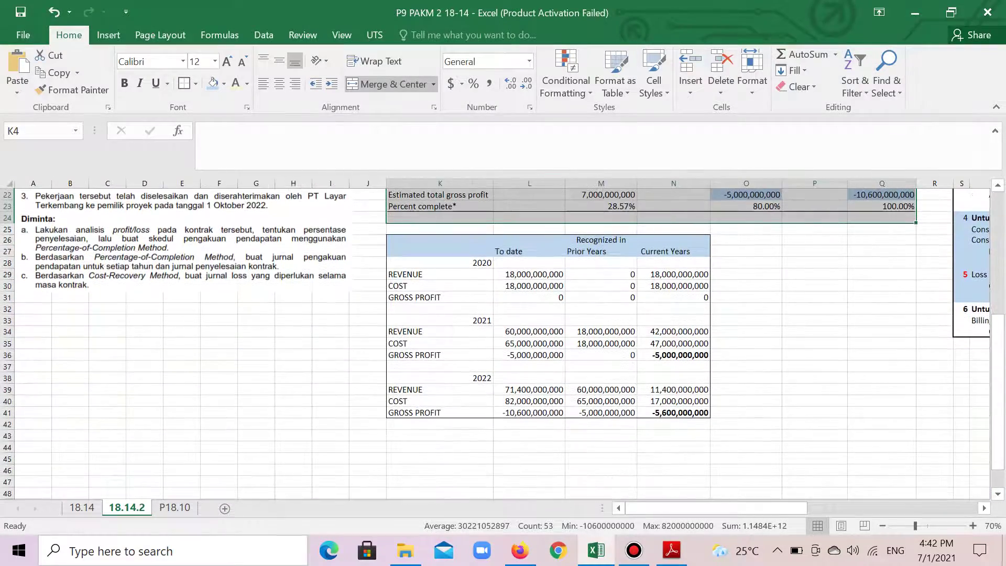
{"action": "left_click_drag", "start_coordinate": [440, 239], "coordinate": [681, 413]}
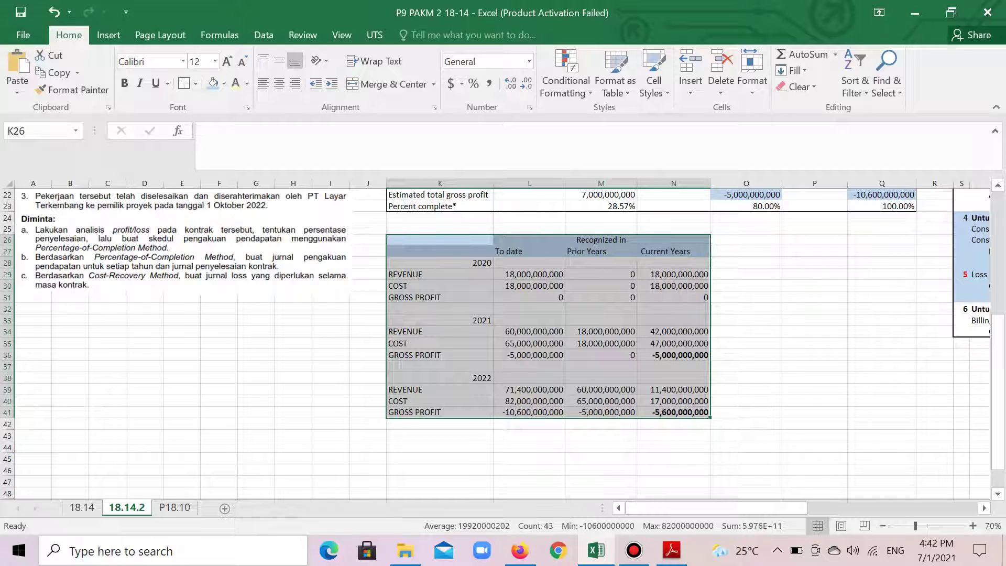
{"action": "left_click", "coordinate": [744, 309]}
{"action": "scroll", "coordinate": [503, 340], "scroll_direction": "up", "scroll_amount": 4}
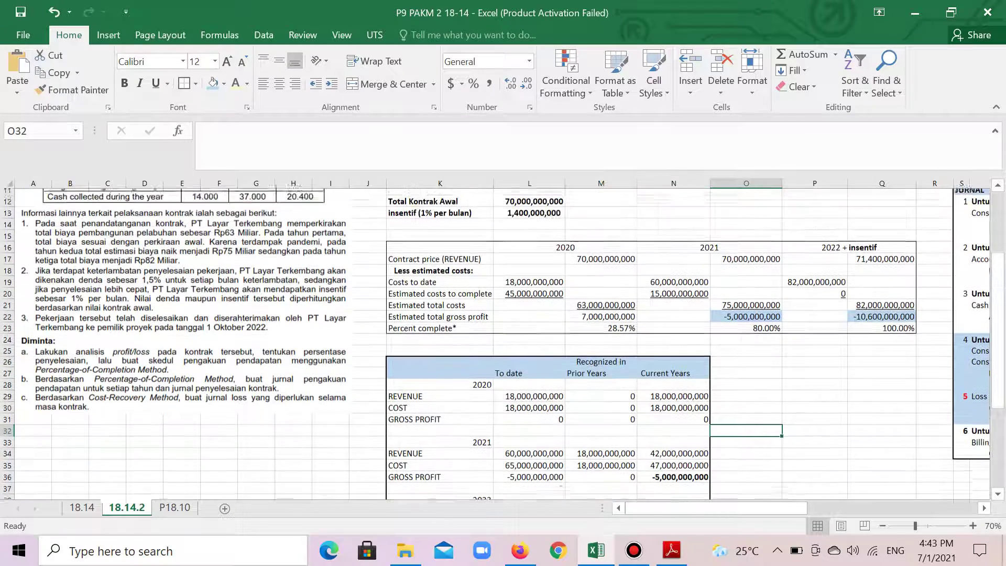
{"action": "scroll", "coordinate": [503, 341], "scroll_direction": "down", "scroll_amount": 2}
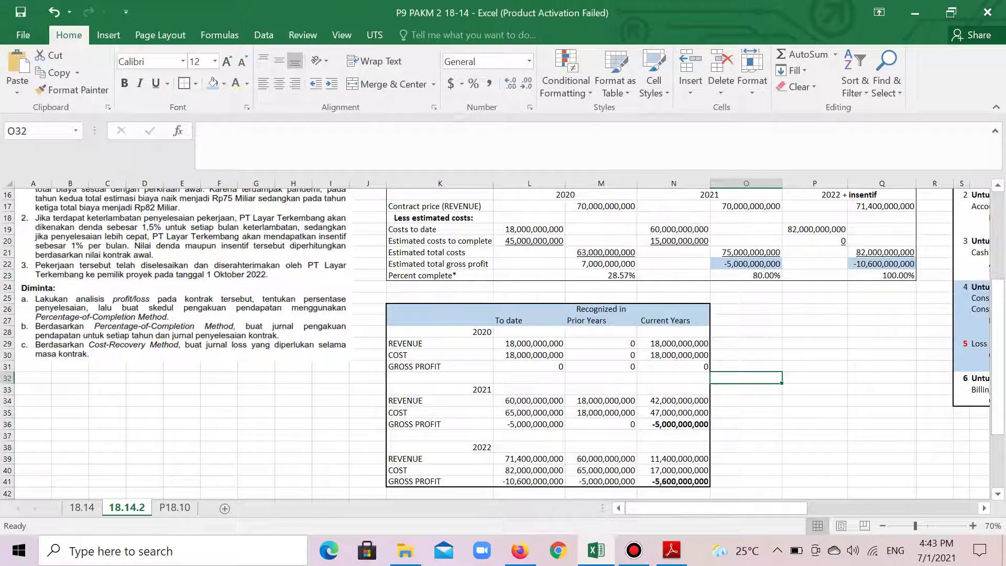
{"action": "scroll", "coordinate": [503, 341], "scroll_direction": "up", "scroll_amount": 1}
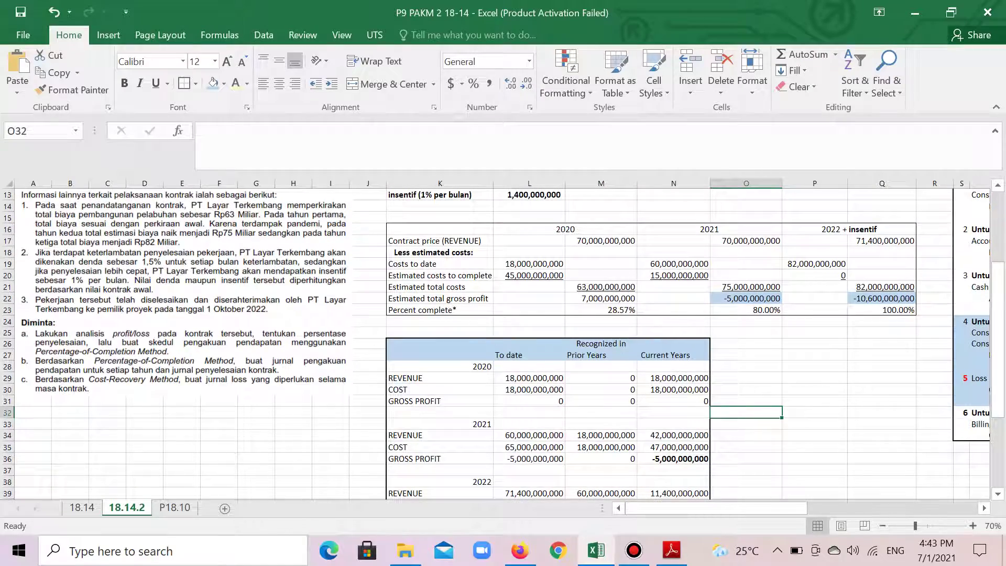
{"action": "scroll", "coordinate": [503, 341], "scroll_direction": "up", "scroll_amount": 4}
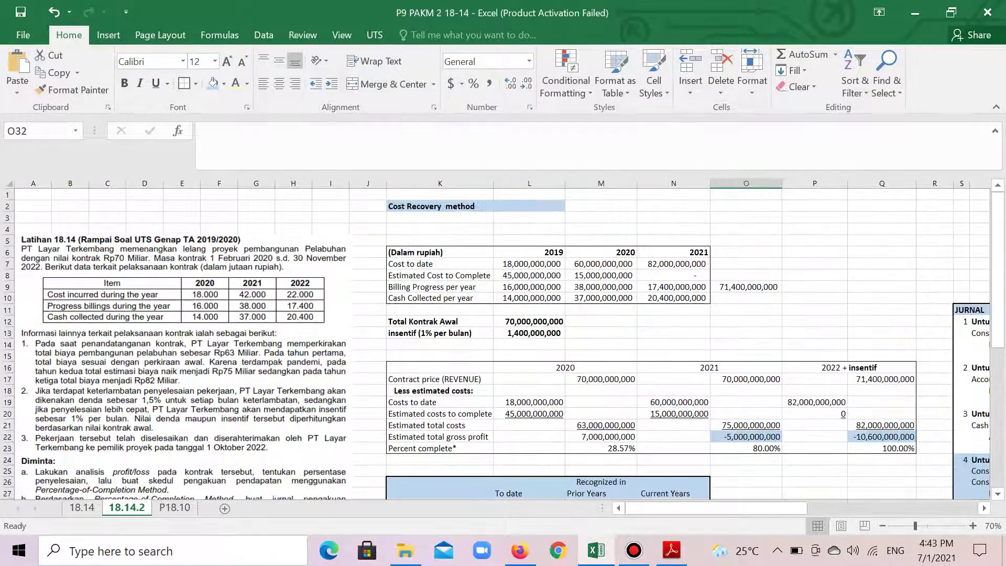
{"action": "scroll", "coordinate": [503, 341], "scroll_direction": "down", "scroll_amount": 4}
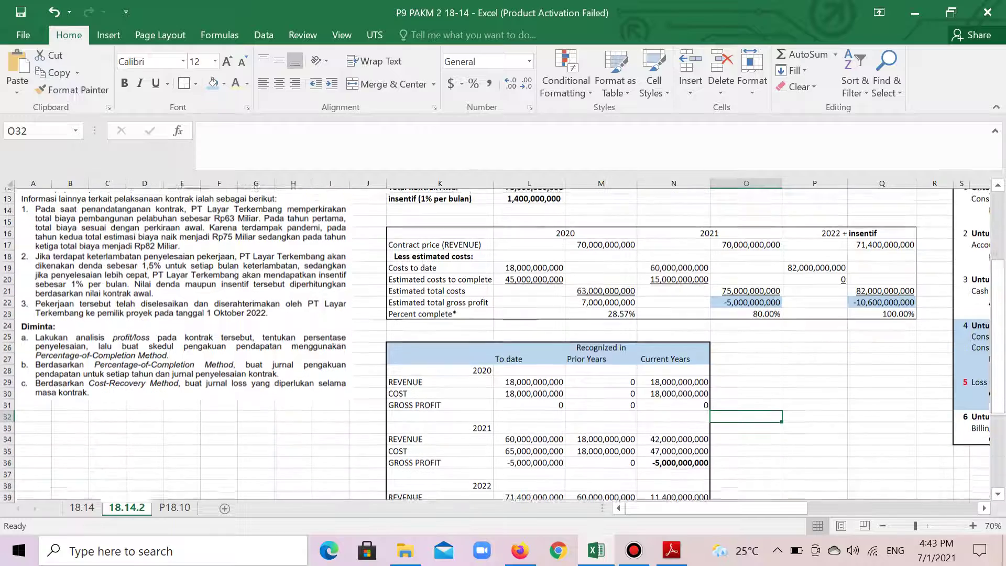
Examine the 2020 Revenue and Cost rows, labelled in K29:K30, of the cost recovery recognition schedule
{"action": "left_click", "coordinate": [440, 389]}
{"action": "left_click", "coordinate": [440, 378]}
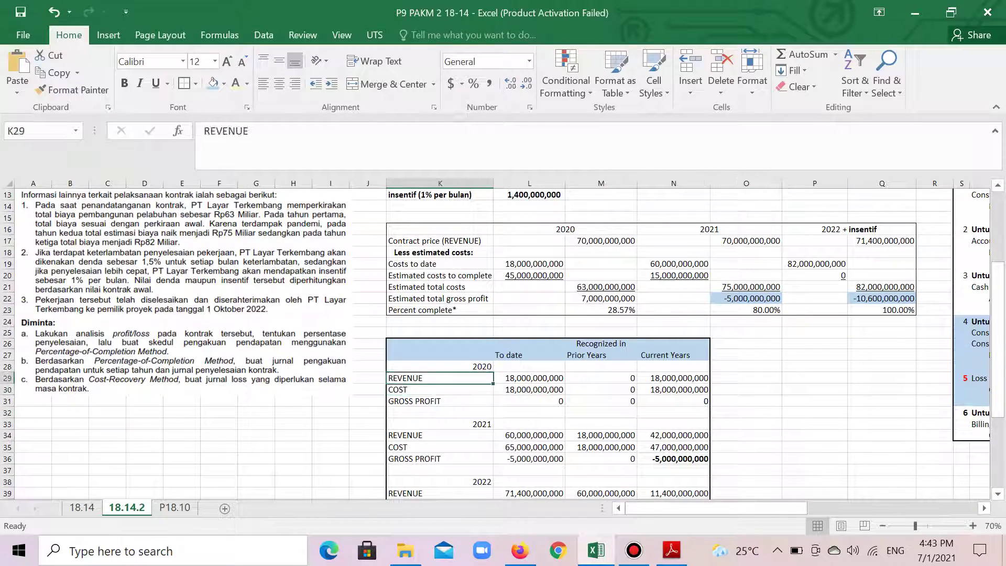
{"action": "left_click", "coordinate": [440, 389]}
{"action": "scroll", "coordinate": [503, 341], "scroll_direction": "down", "scroll_amount": 2}
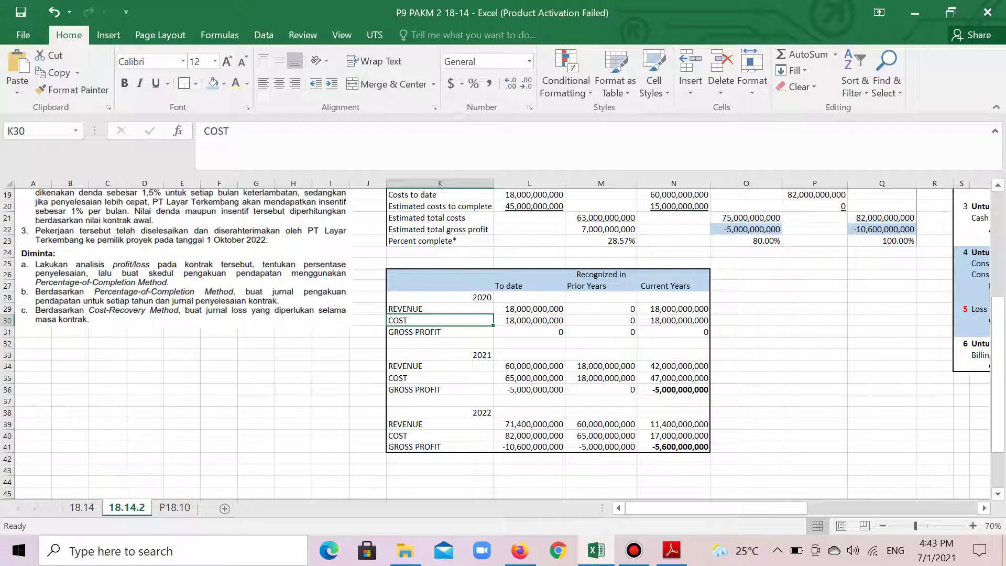
{"action": "scroll", "coordinate": [503, 341], "scroll_direction": "up", "scroll_amount": 1}
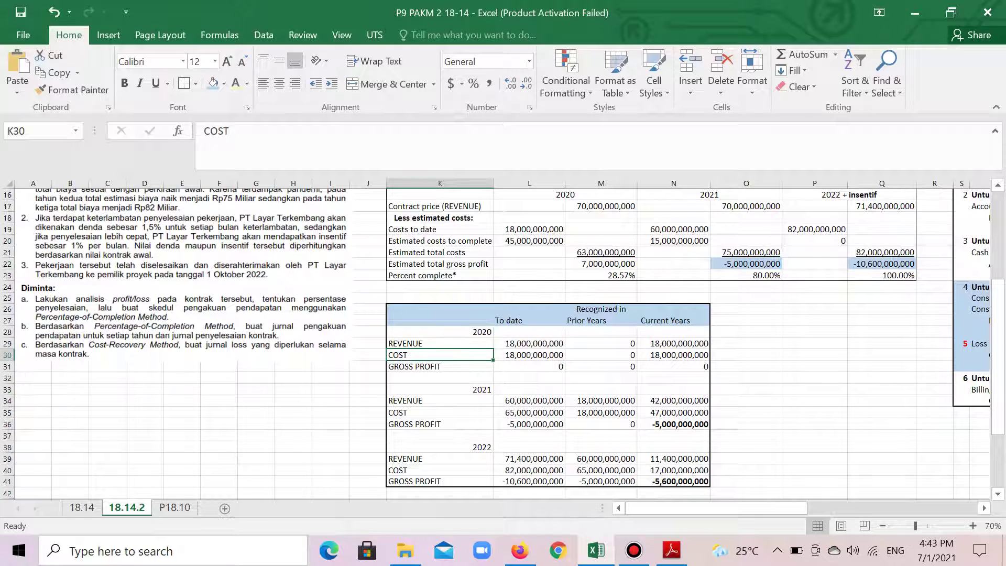
{"action": "scroll", "coordinate": [503, 340], "scroll_direction": "up", "scroll_amount": 2}
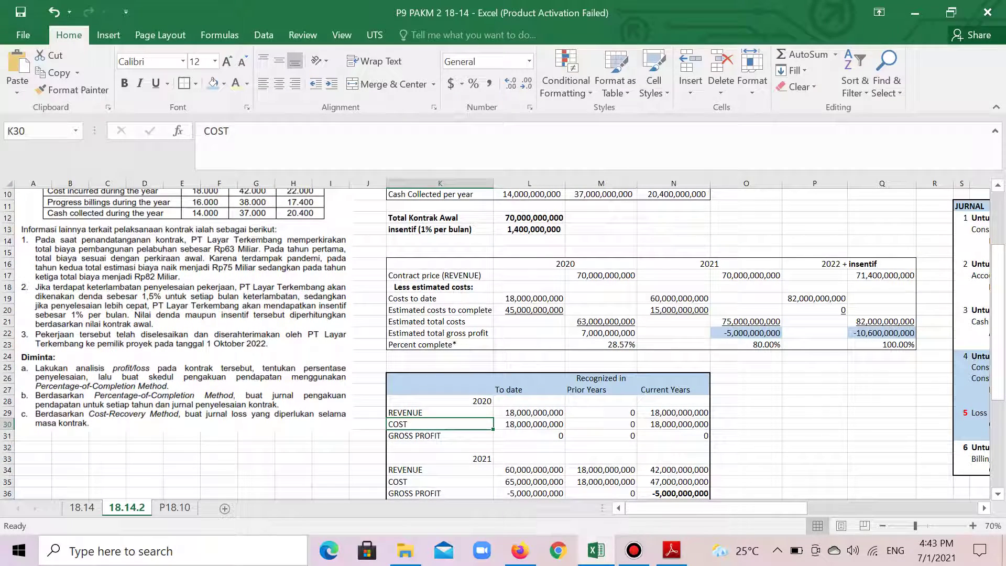
Trace the 2020 to-date revenue and cost in L29:L30 to the costs to date in L19
{"action": "left_click", "coordinate": [529, 413]}
{"action": "left_click_drag", "start_coordinate": [529, 413], "coordinate": [529, 424]}
{"action": "left_click", "coordinate": [430, 424]}
{"action": "scroll", "coordinate": [429, 414], "scroll_direction": "up", "scroll_amount": 2}
{"action": "scroll", "coordinate": [502, 343], "scroll_direction": "up", "scroll_amount": 1}
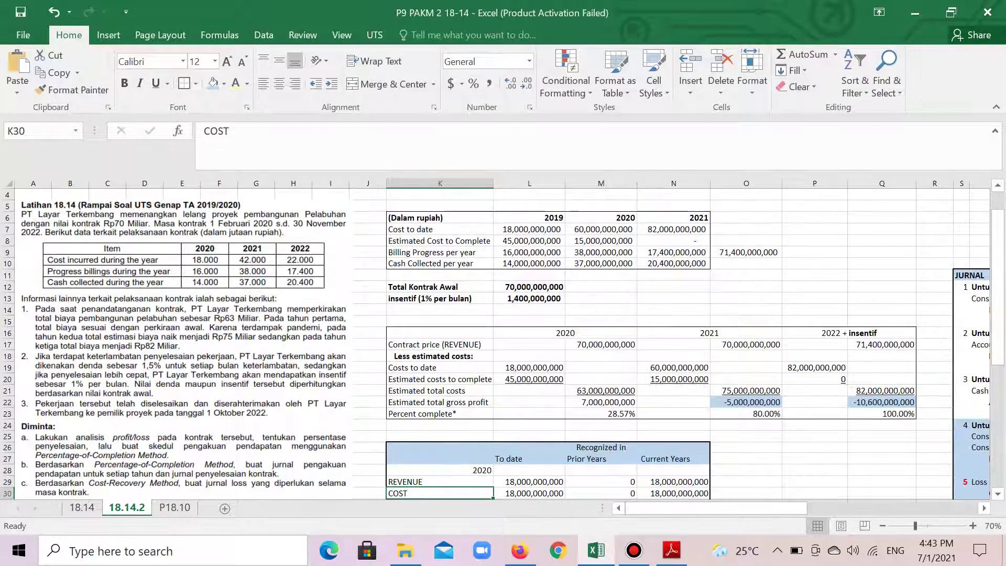
{"action": "scroll", "coordinate": [502, 343], "scroll_direction": "down", "scroll_amount": 1}
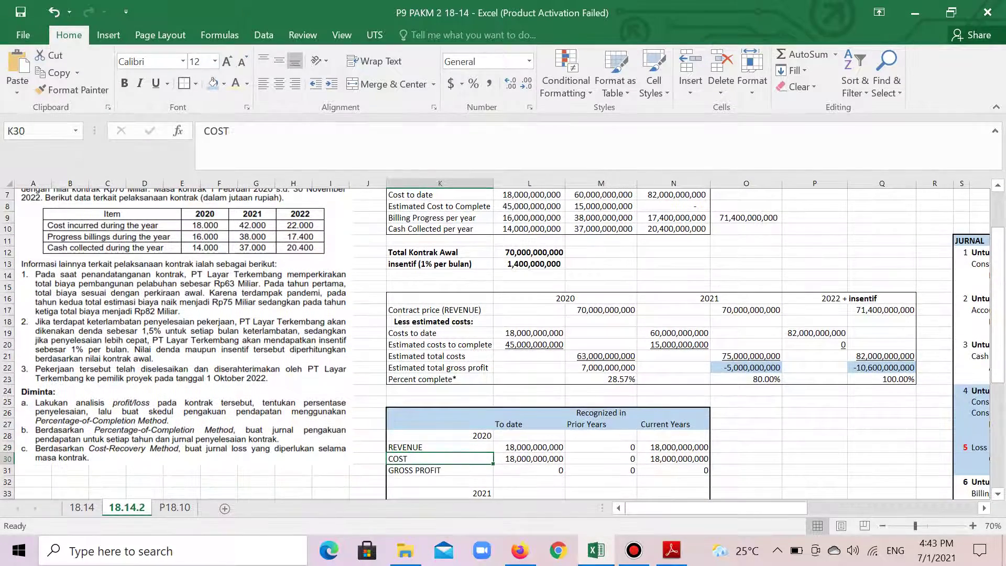
{"action": "left_click", "coordinate": [530, 333]}
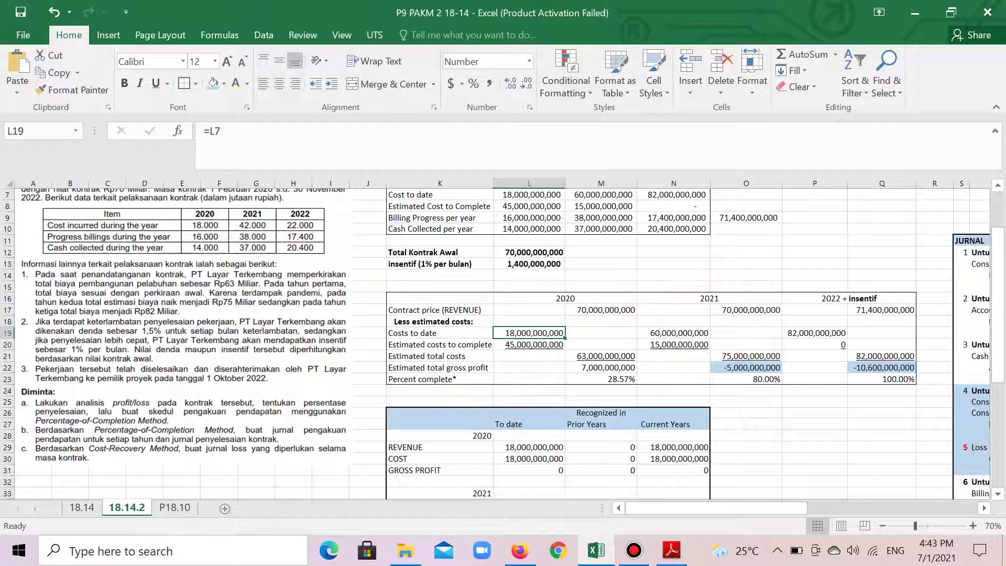
{"action": "scroll", "coordinate": [502, 343], "scroll_direction": "down", "scroll_amount": 1}
{"action": "left_click", "coordinate": [529, 413]}
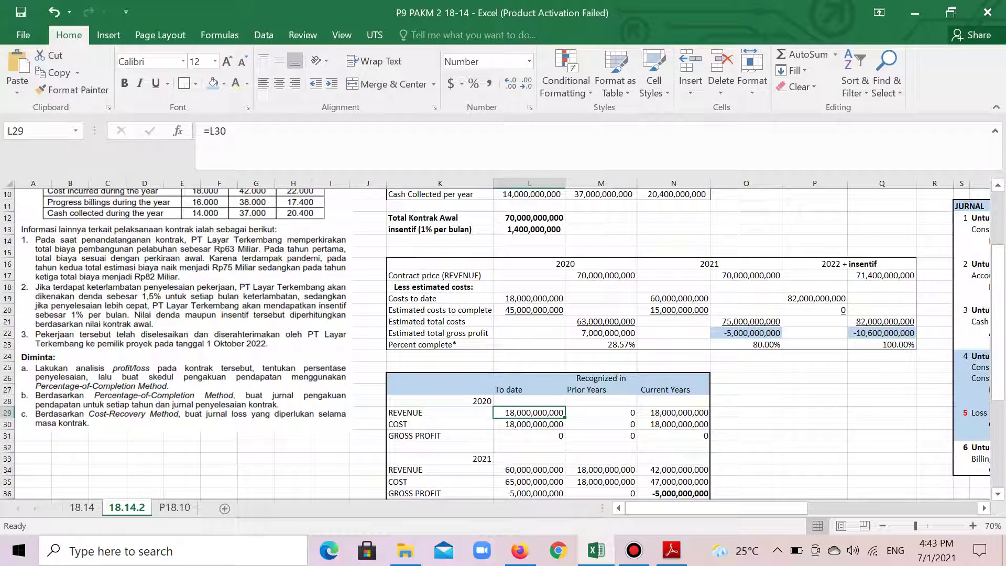
Compare the 2020 to-date revenue and cost in L29:L30 with the current-year amounts in N29:N30
{"action": "key", "text": "Right"}
{"action": "key", "text": "Right"}
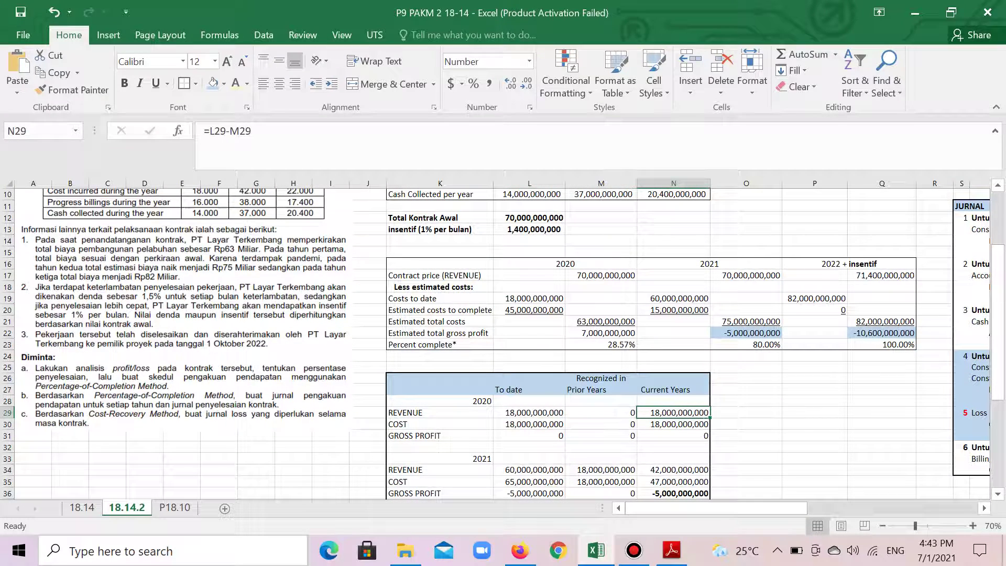
{"action": "key", "text": "Left"}
{"action": "key", "text": "Left"}
{"action": "key", "text": "shift+Down"}
{"action": "key", "text": "Right"}
{"action": "key", "text": "Right"}
{"action": "key", "text": "shift+Down"}
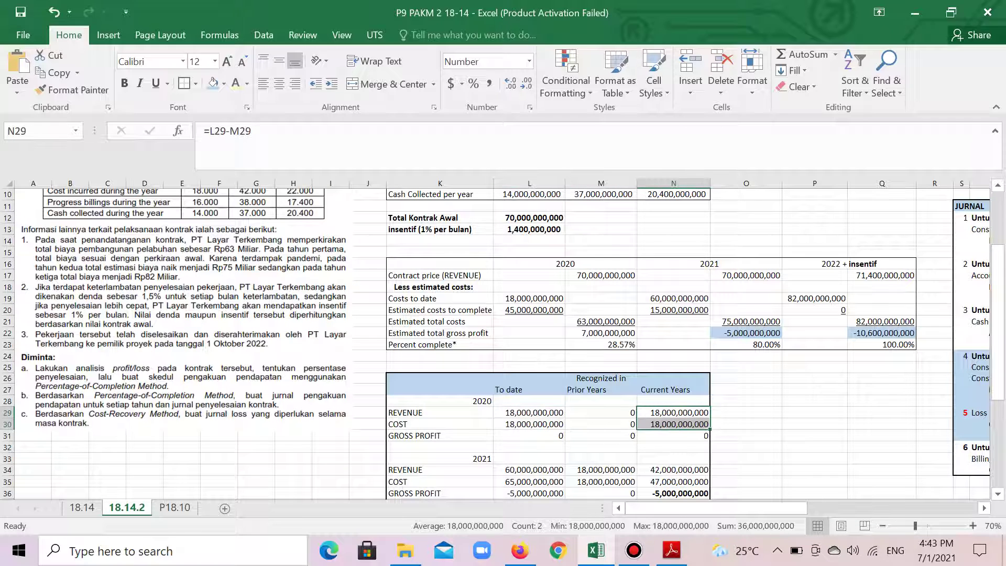
Check the 2020 gross profit row L31:N31 against the current-year revenue and cost in N29:N30
{"action": "key", "text": "Left"}
{"action": "key", "text": "Left"}
{"action": "key", "text": "Down"}
{"action": "key", "text": "Down"}
{"action": "key", "text": "shift+Right"}
{"action": "key", "text": "shift+Right"}
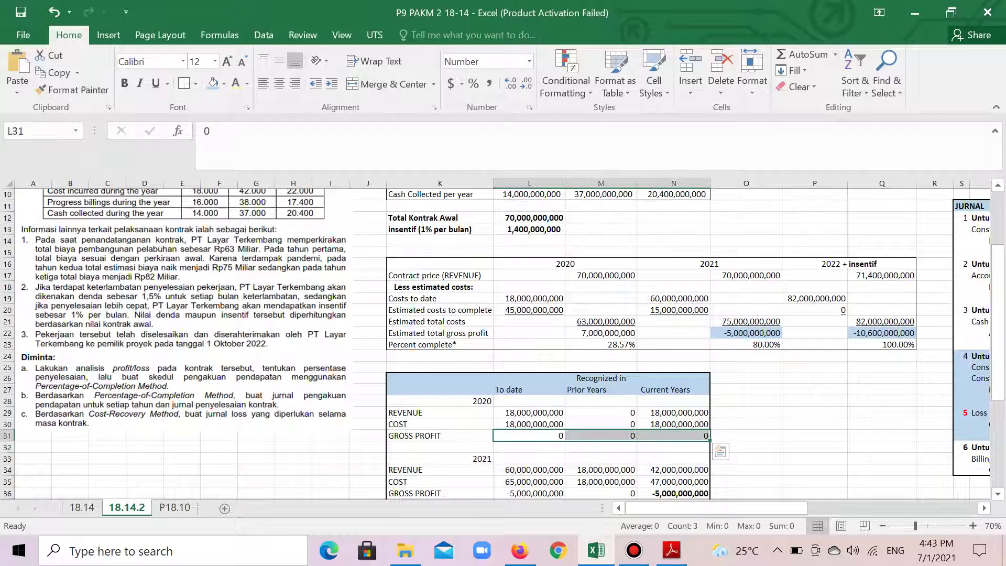
{"action": "scroll", "coordinate": [503, 344], "scroll_direction": "down", "scroll_amount": 1}
{"action": "left_click", "coordinate": [673, 378]}
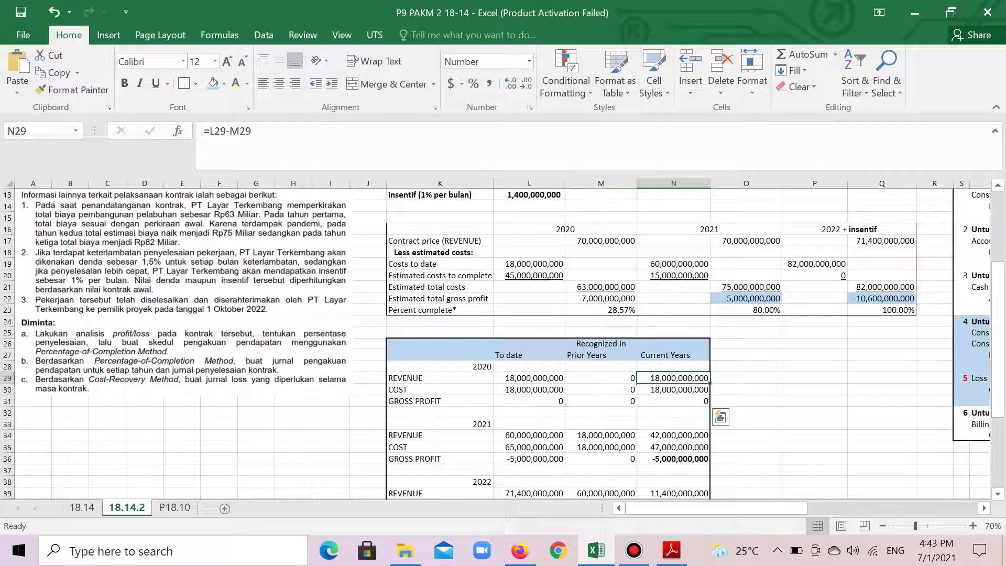
{"action": "key", "text": "shift+Down"}
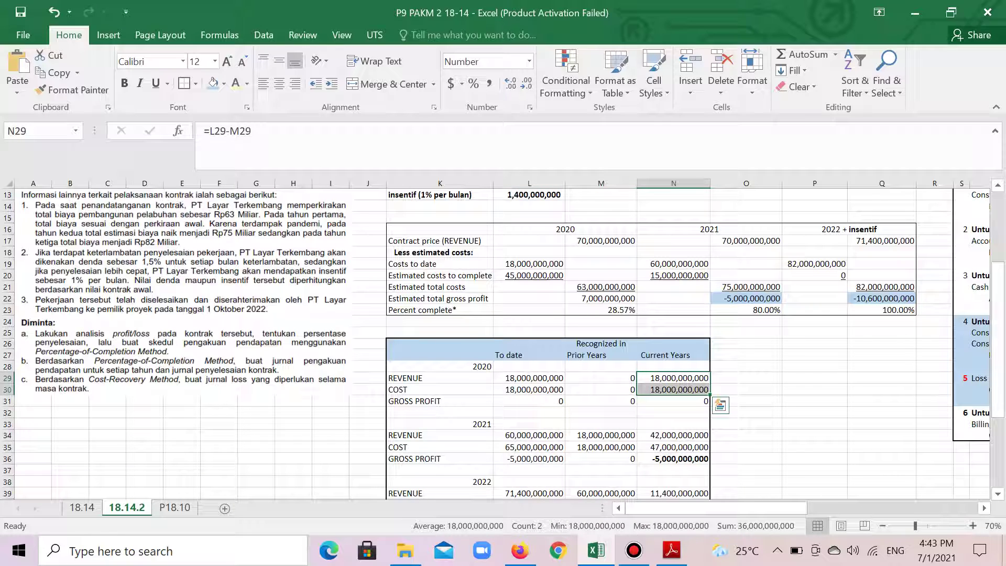
Examine the 2021 schedule rows K34:K36, the to-date revenue formula in L34 and the 2021 estimated gross profit in O22
{"action": "scroll", "coordinate": [503, 341], "scroll_direction": "down", "scroll_amount": 1}
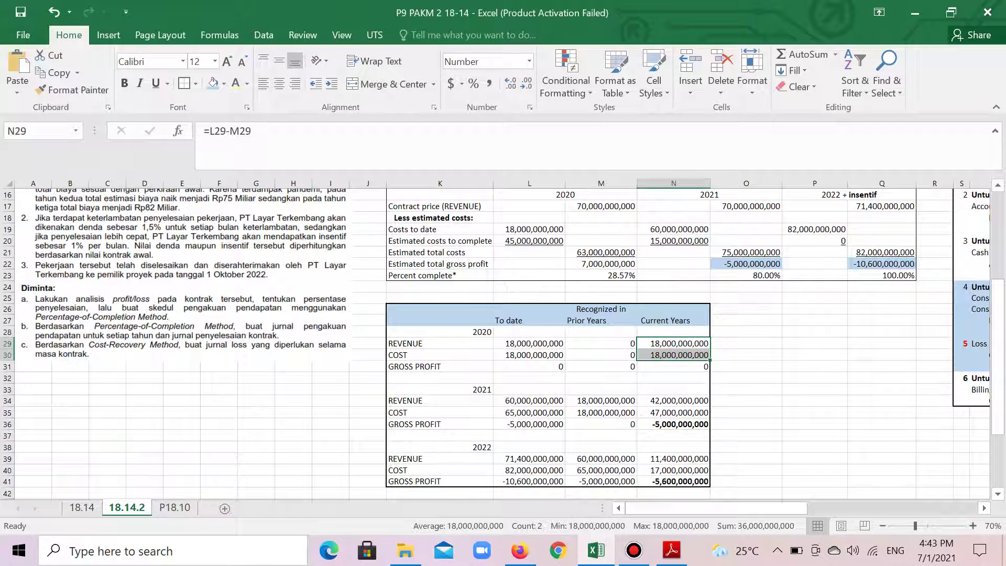
{"action": "left_click_drag", "start_coordinate": [414, 400], "coordinate": [414, 424]}
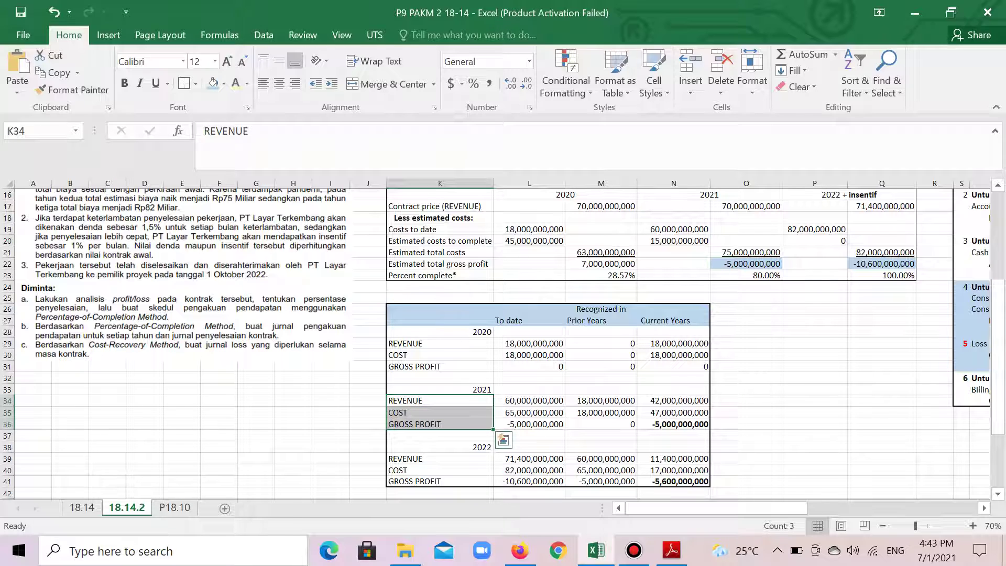
{"action": "left_click", "coordinate": [529, 401]}
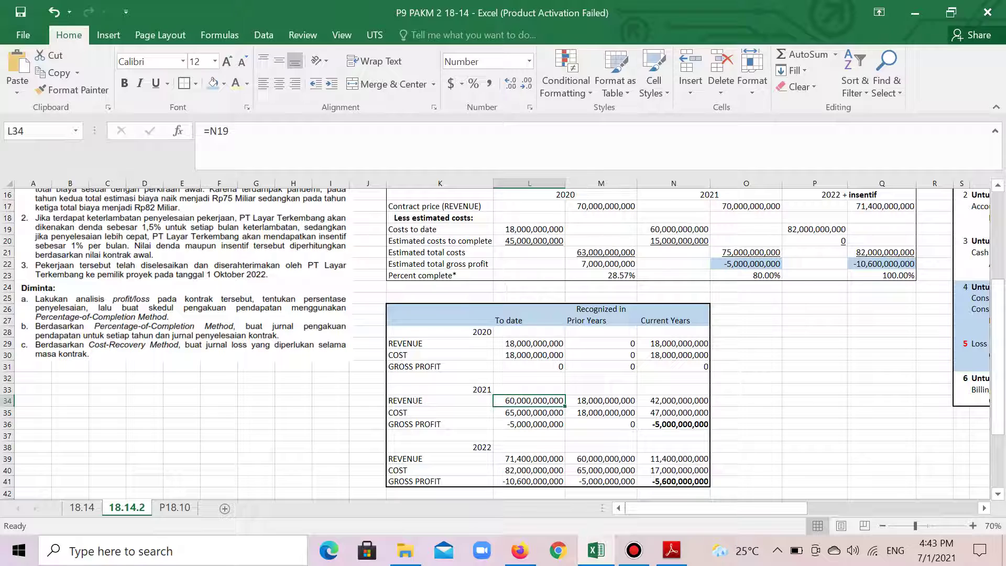
{"action": "left_click", "coordinate": [747, 263]}
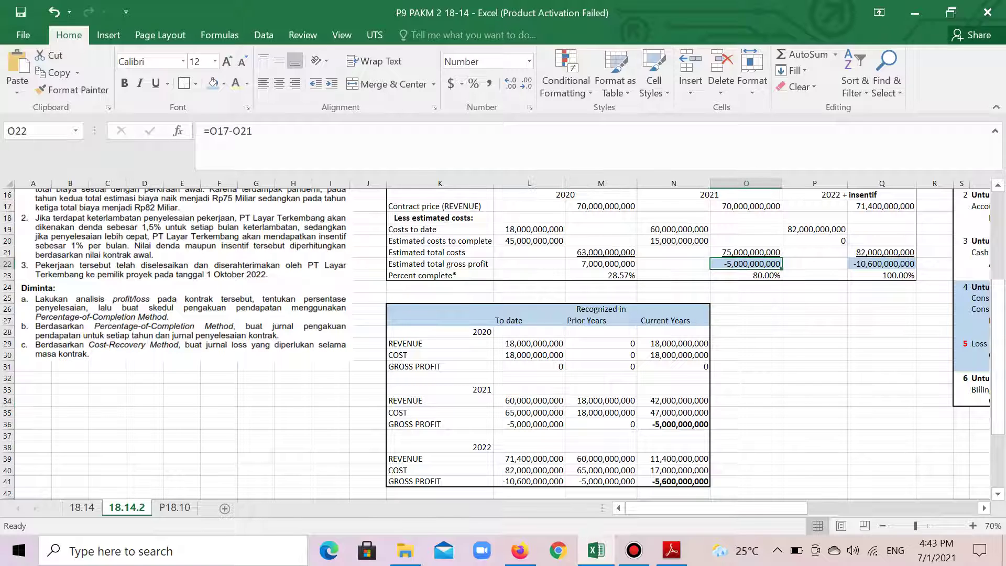
Trace the 2021 to-date revenue formula in L34 to the costs to date in N19
{"action": "left_click", "coordinate": [529, 400]}
{"action": "scroll", "coordinate": [529, 401], "scroll_direction": "up", "scroll_amount": 1}
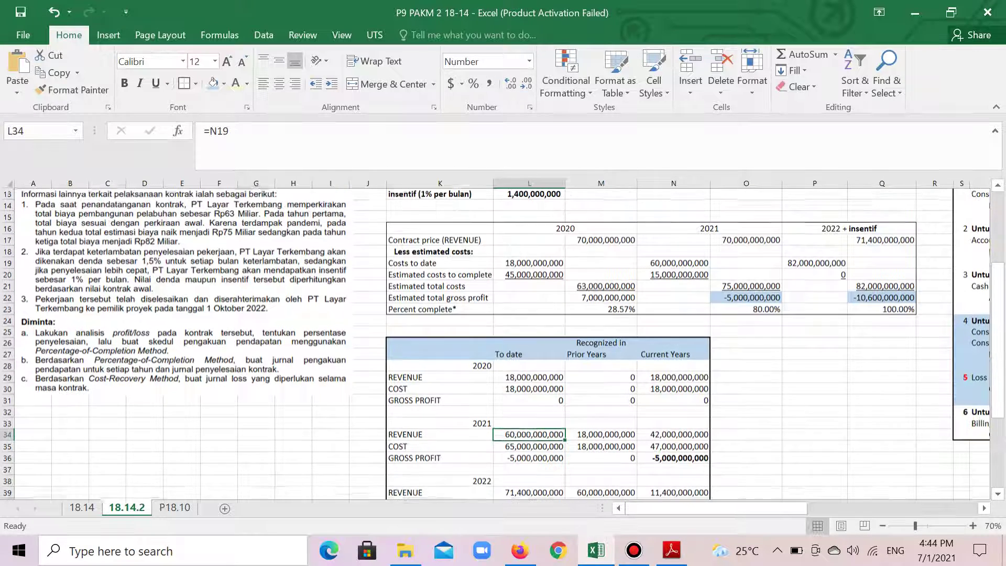
{"action": "scroll", "coordinate": [529, 400], "scroll_direction": "down", "scroll_amount": 1}
{"action": "left_click", "coordinate": [673, 229]}
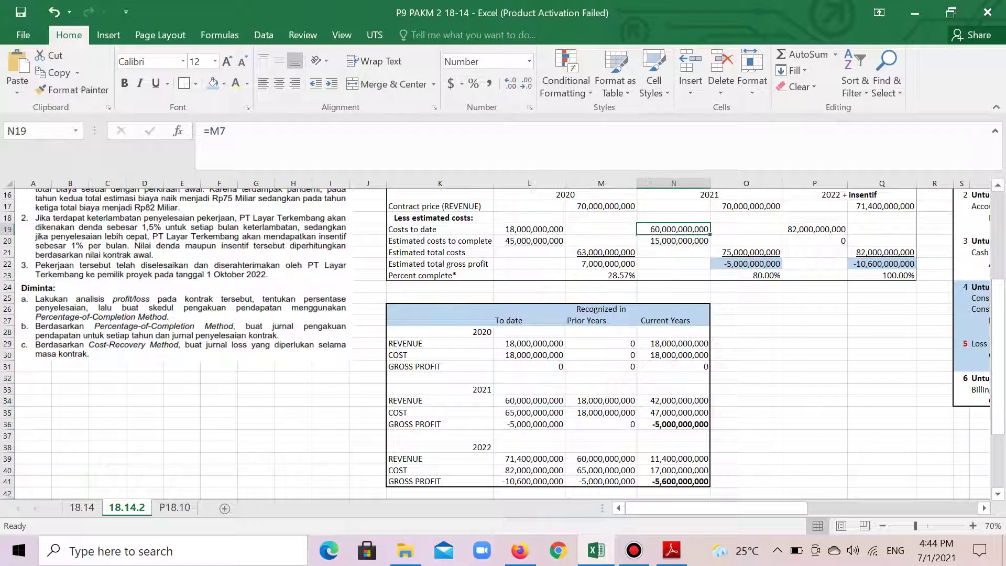
Shade the 2021 to-date gross profit cell L36 light blue and draw a curved arrow connector from it to O22
{"action": "left_click", "coordinate": [529, 435]}
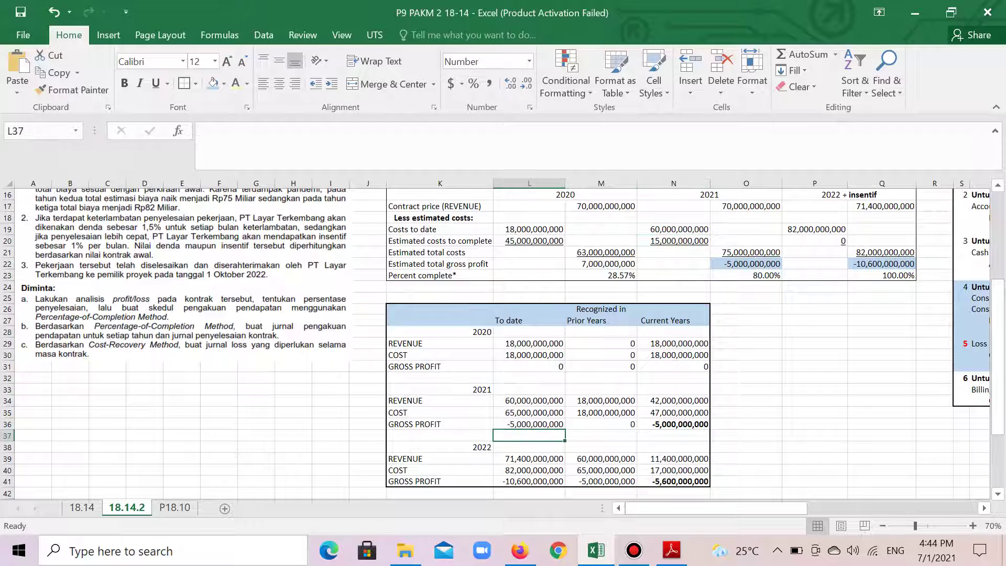
{"action": "left_click", "coordinate": [529, 424]}
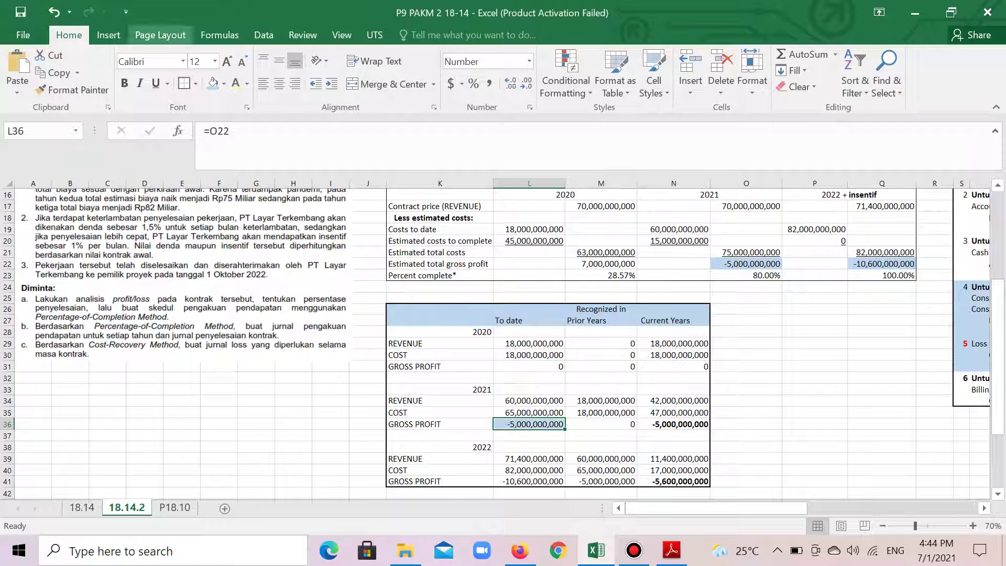
{"action": "left_click", "coordinate": [109, 35]}
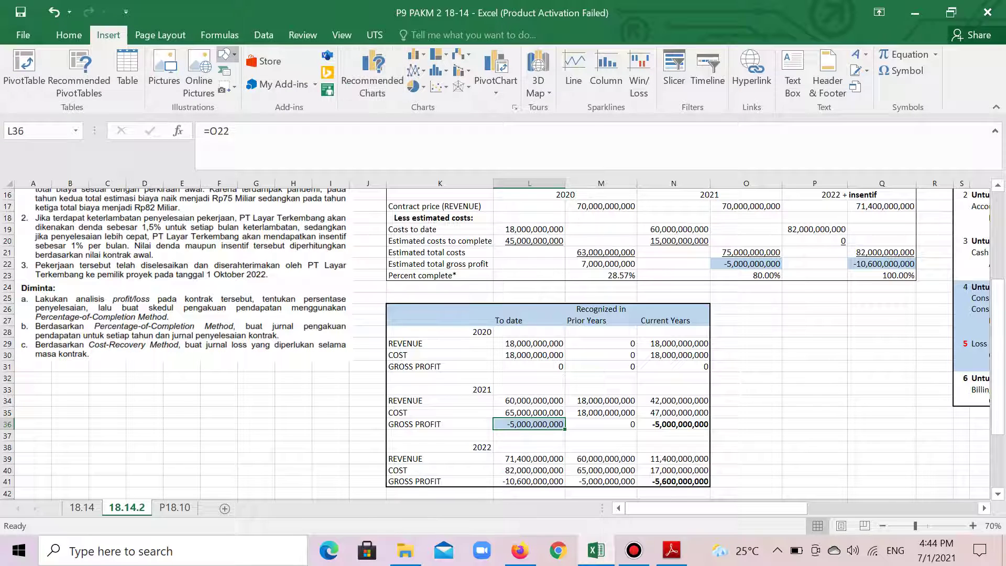
{"action": "left_click", "coordinate": [224, 54]}
{"action": "left_click", "coordinate": [241, 88]}
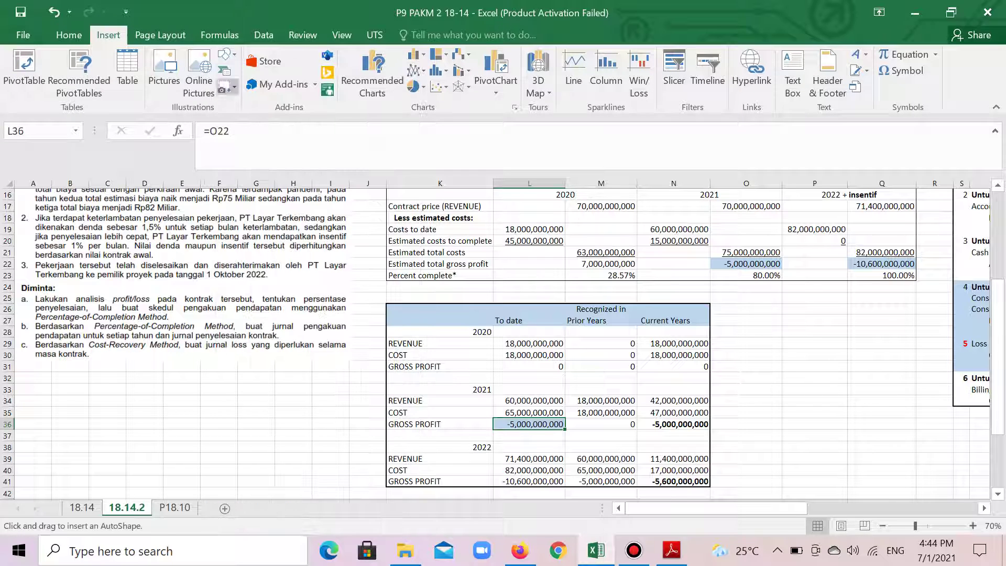
{"action": "mouse_move", "coordinate": [567, 424]}
{"action": "left_mouse_down"}
{"action": "mouse_move", "coordinate": [593, 372]}
{"action": "mouse_move", "coordinate": [640, 343]}
{"action": "mouse_move", "coordinate": [711, 266]}
{"action": "left_mouse_up"}
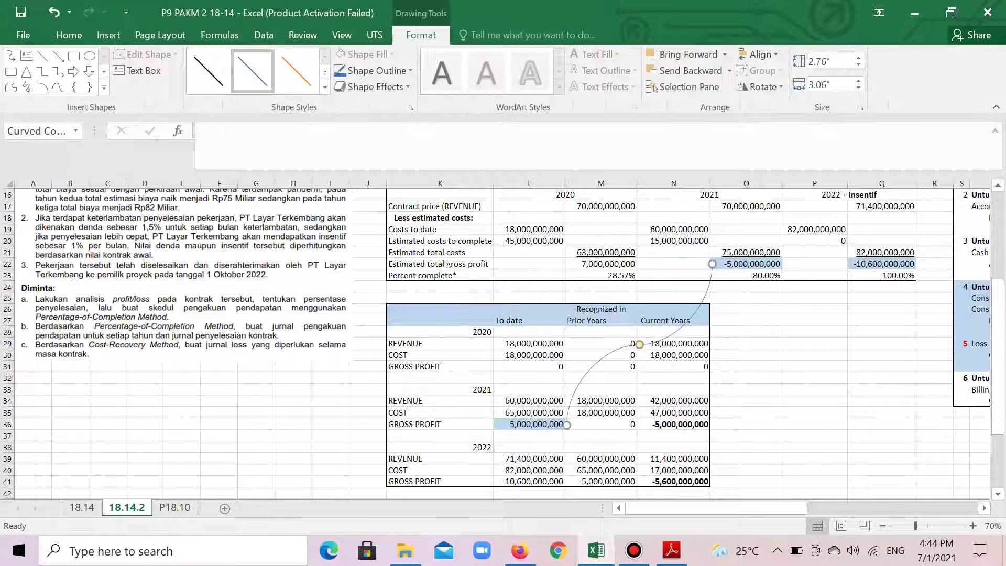
Apply a black theme line style to the curved arrow between L36 and O22
{"action": "left_click", "coordinate": [325, 90]}
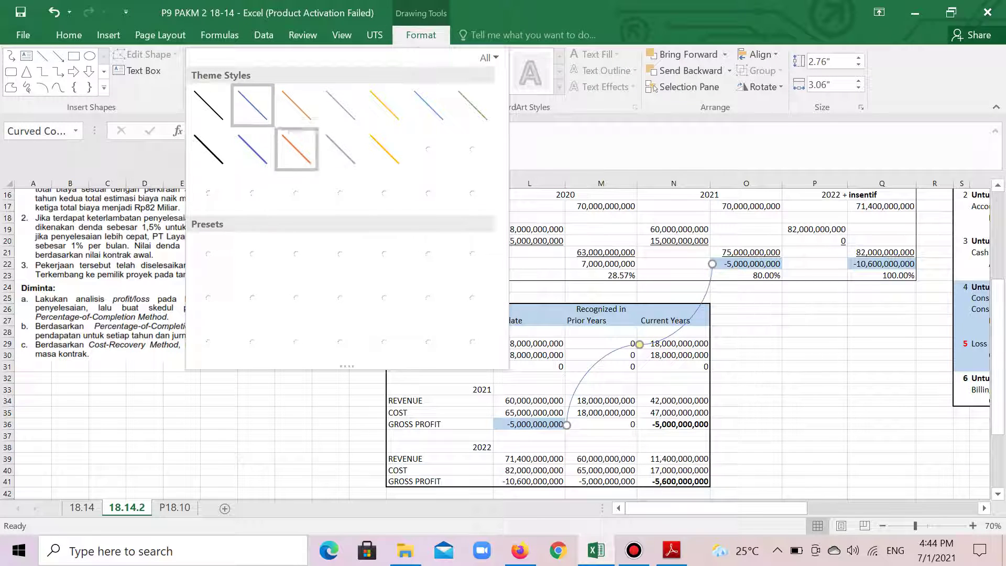
{"action": "left_click", "coordinate": [209, 193]}
{"action": "left_click", "coordinate": [747, 320]}
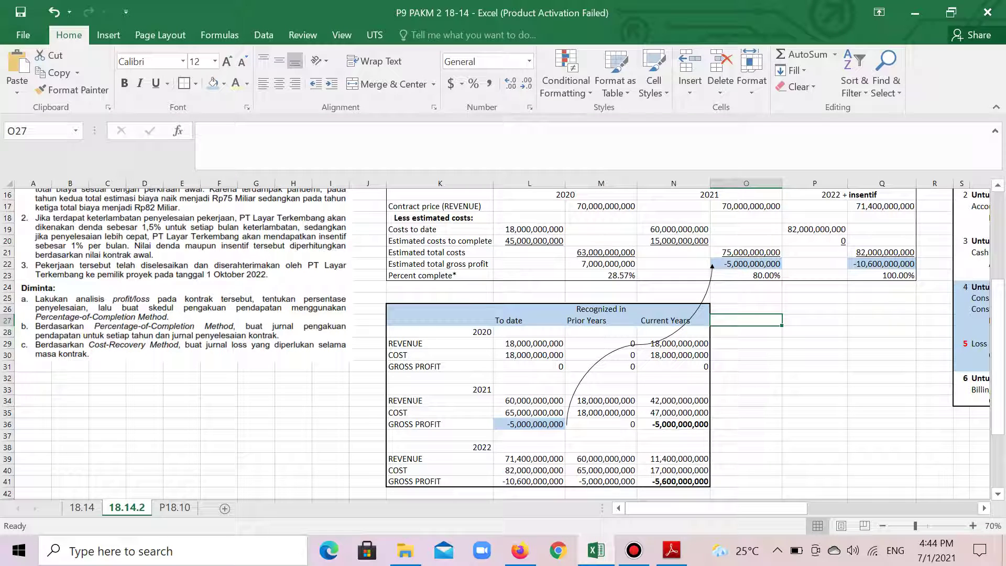
Check the 2021 to-date cost formula in L35 and move the curved arrow clear of the schedule, beneath O22:Q22
{"action": "left_click", "coordinate": [529, 413]}
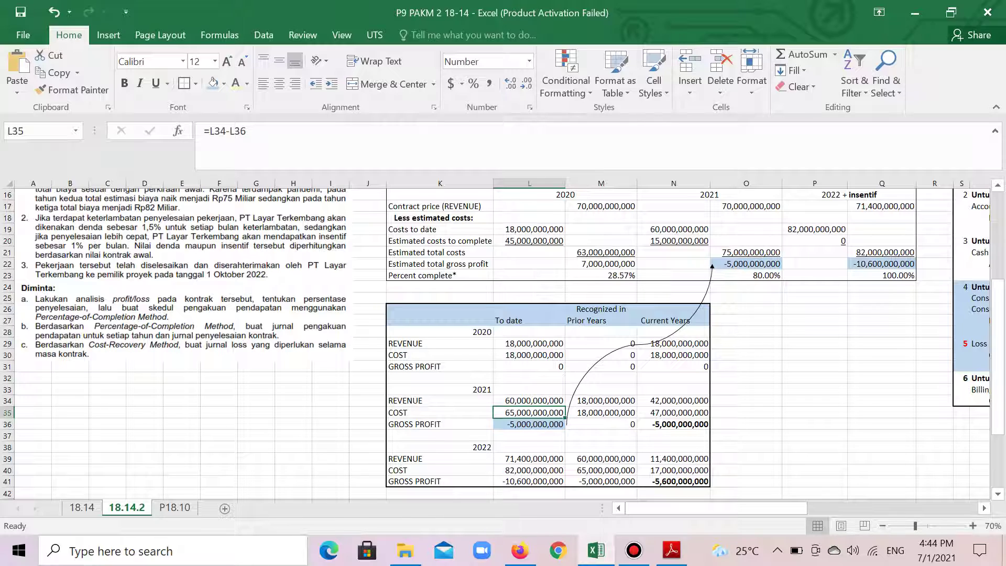
{"action": "left_click_drag", "start_coordinate": [592, 365], "coordinate": [769, 396]}
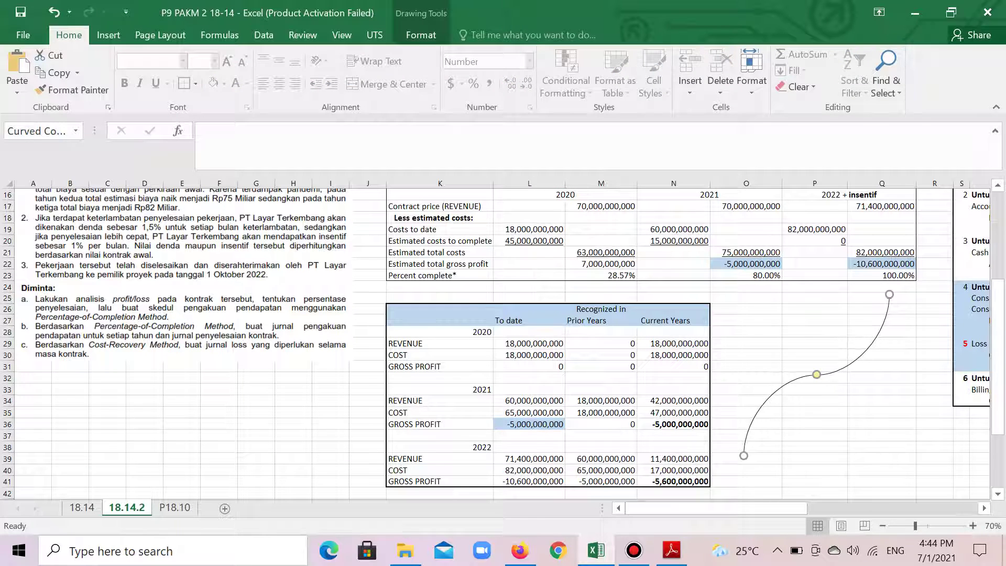
Compare the 2020 to-date amounts in L29:L30 with the 2021 prior-year amounts in M34:M35 and the to-date cost in L35
{"action": "left_click_drag", "start_coordinate": [530, 344], "coordinate": [529, 356]}
{"action": "left_click_drag", "start_coordinate": [601, 401], "coordinate": [601, 412]}
{"action": "left_click", "coordinate": [673, 389]}
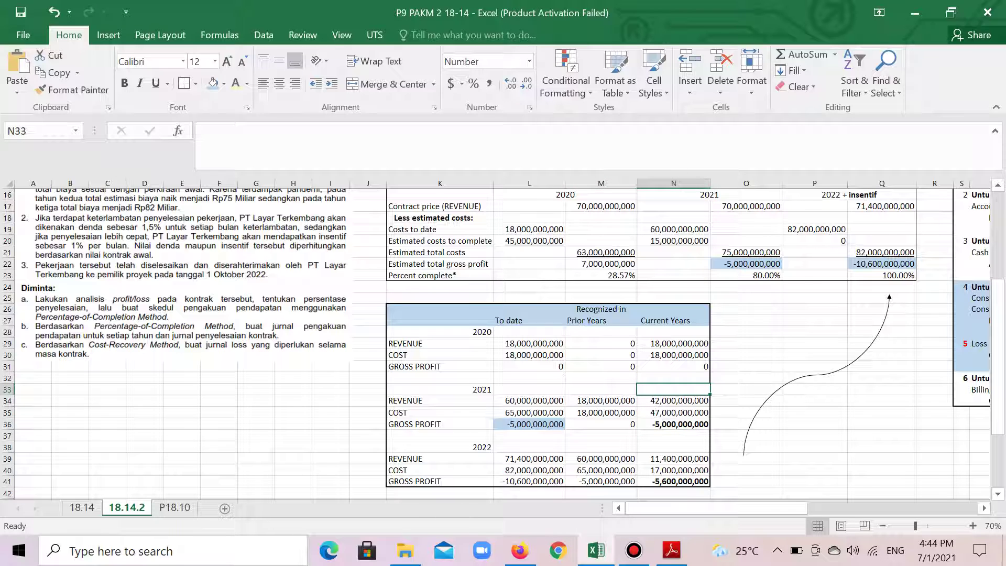
{"action": "left_click", "coordinate": [673, 401]}
{"action": "left_click_drag", "start_coordinate": [529, 401], "coordinate": [601, 423]}
{"action": "left_click", "coordinate": [601, 412]}
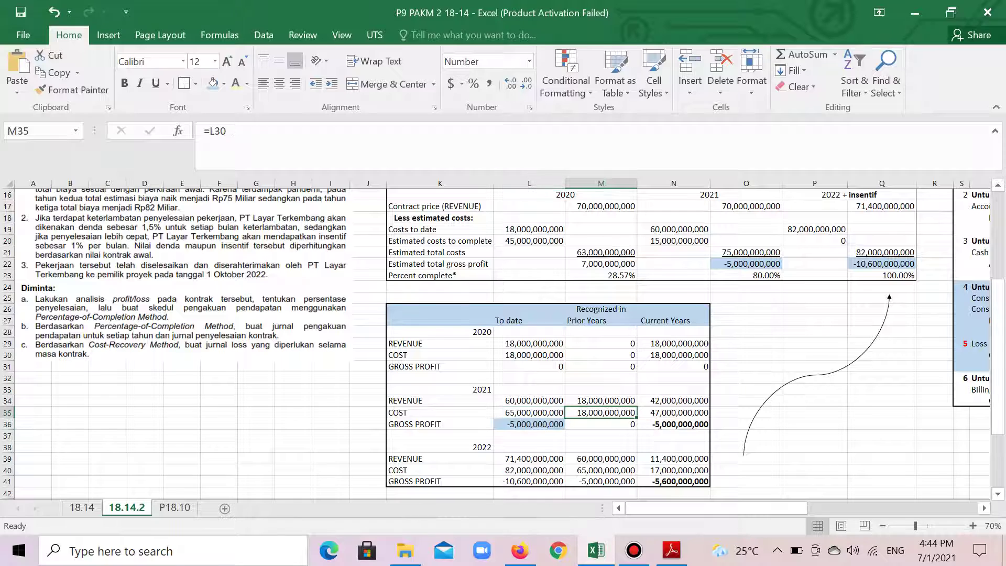
{"action": "left_click", "coordinate": [529, 412]}
{"action": "left_click_drag", "start_coordinate": [529, 413], "coordinate": [601, 413]}
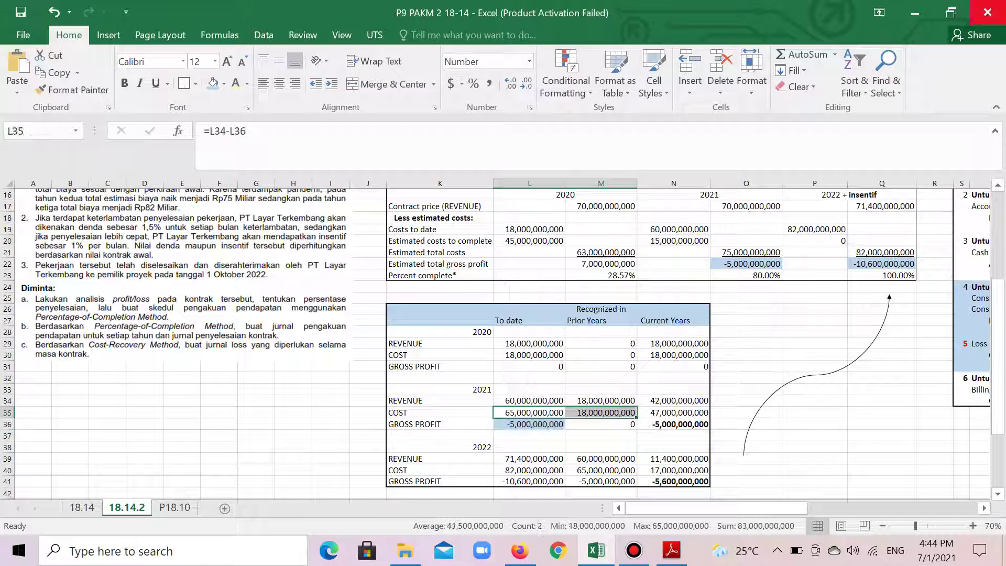
{"action": "left_click", "coordinate": [987, 12]}
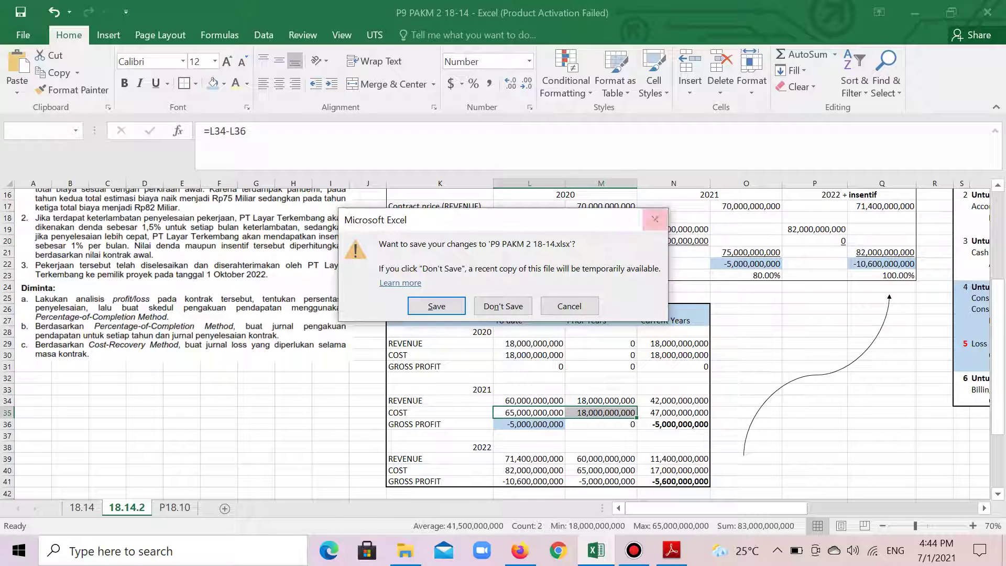
{"action": "left_click", "coordinate": [655, 220]}
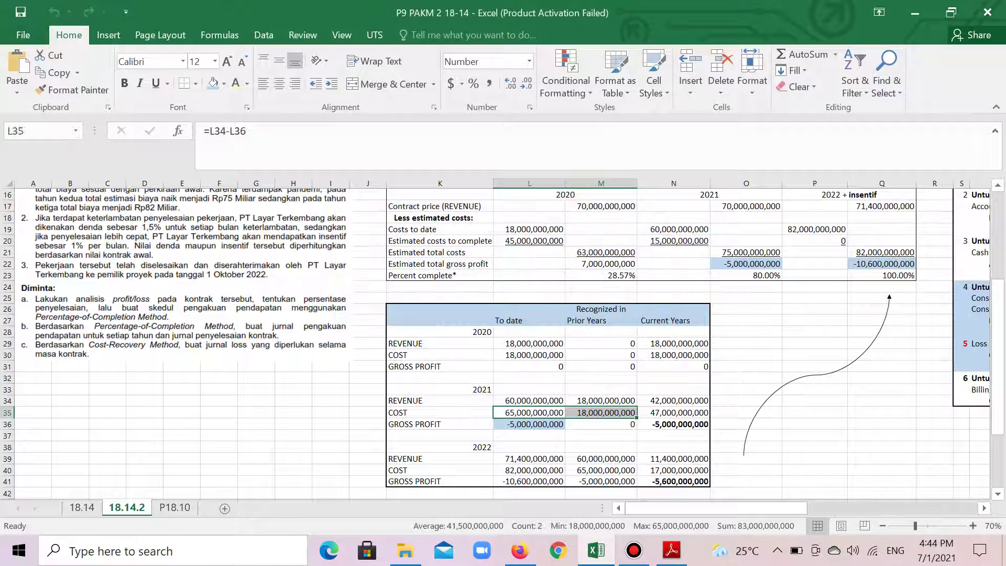
Check the 2021 current-year gross profit formula in N36
{"action": "left_click", "coordinate": [746, 309]}
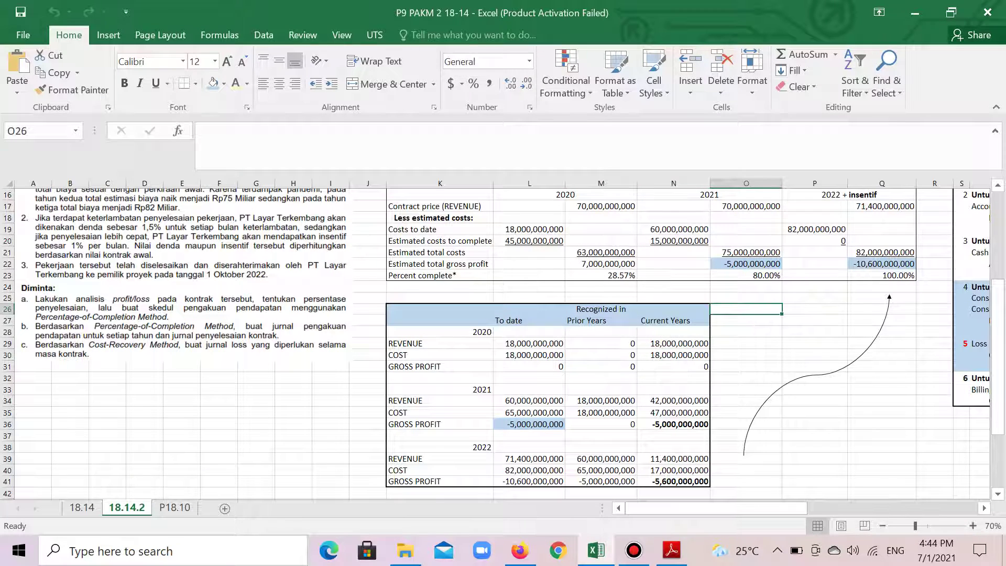
{"action": "scroll", "coordinate": [503, 340], "scroll_direction": "down", "scroll_amount": 1}
{"action": "left_click", "coordinate": [674, 390]}
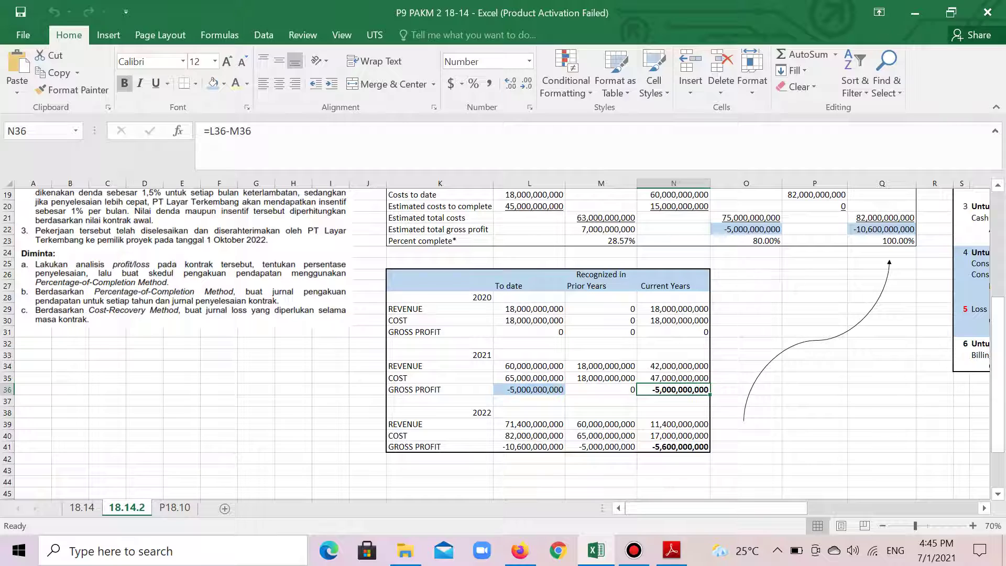
Trace the 2022 to-date revenue in L39 to the contract price including incentive in Q17
{"action": "left_click", "coordinate": [529, 424]}
{"action": "scroll", "coordinate": [530, 425], "scroll_direction": "up", "scroll_amount": 1}
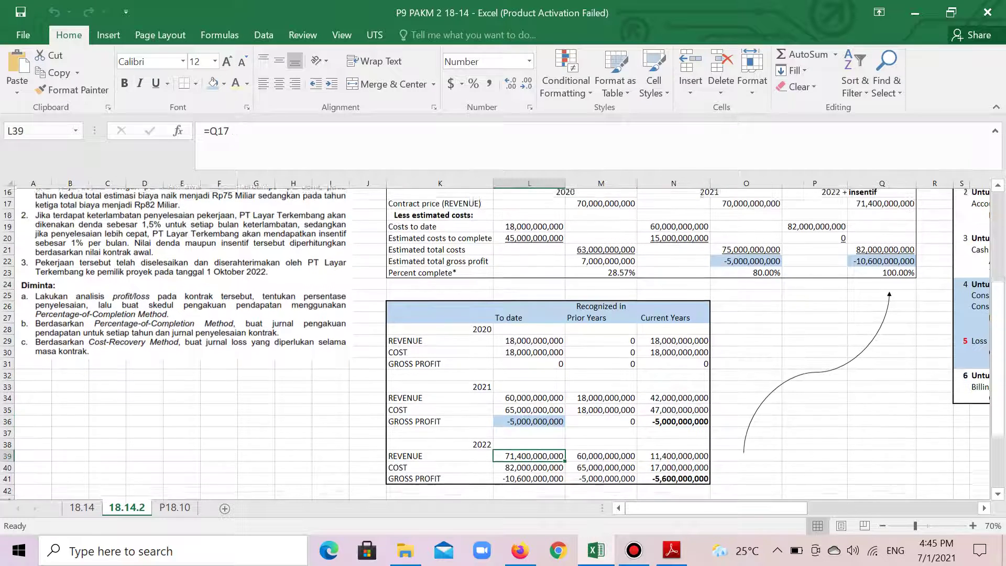
{"action": "scroll", "coordinate": [529, 424], "scroll_direction": "up", "scroll_amount": 1}
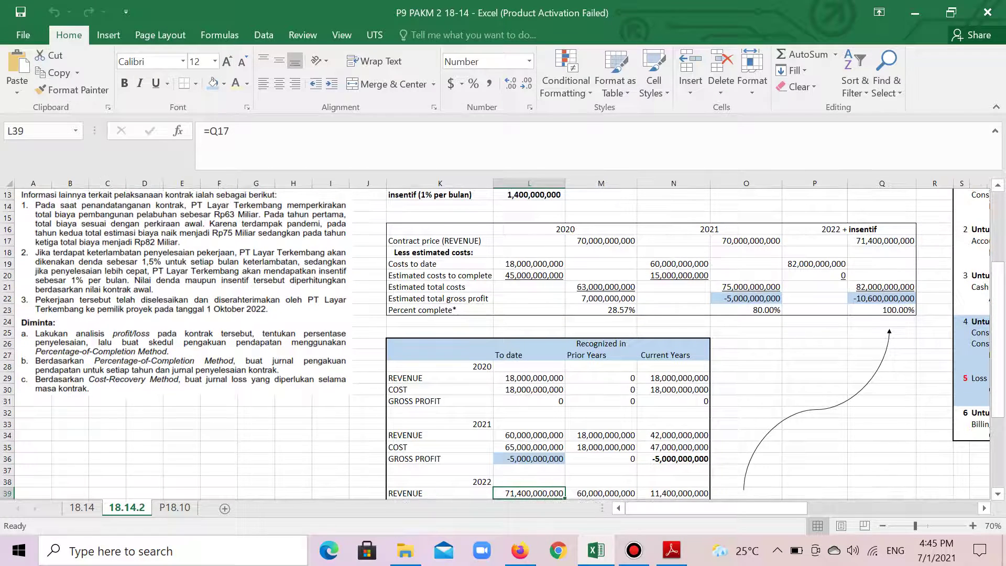
{"action": "left_click", "coordinate": [882, 238]}
{"action": "scroll", "coordinate": [882, 239], "scroll_direction": "down", "scroll_amount": 1}
{"action": "scroll", "coordinate": [503, 343], "scroll_direction": "down", "scroll_amount": 2}
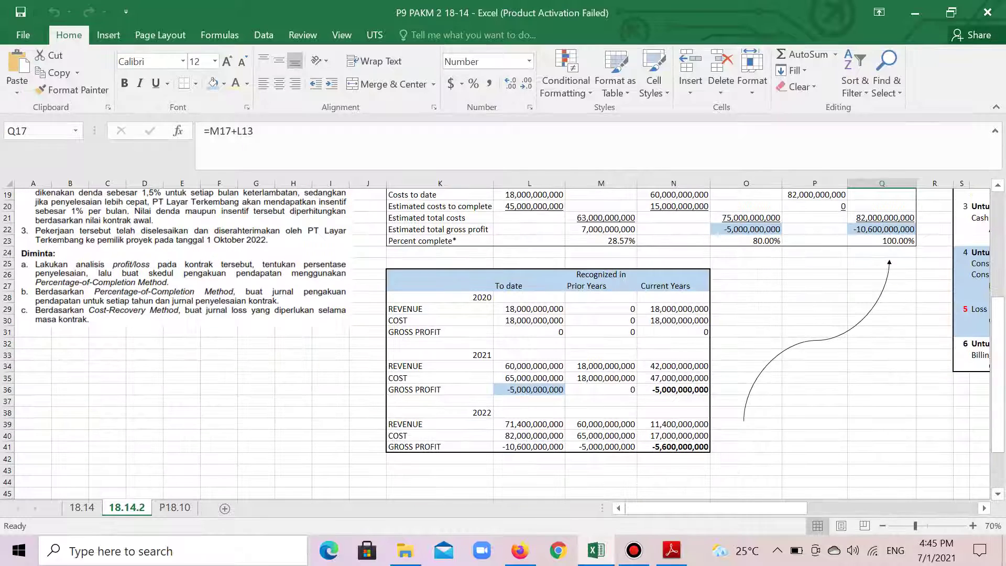
Reposition the ends of the curved arrow so it runs from the 2022 to-date gross profit in L41 to Q22
{"action": "left_click", "coordinate": [529, 447]}
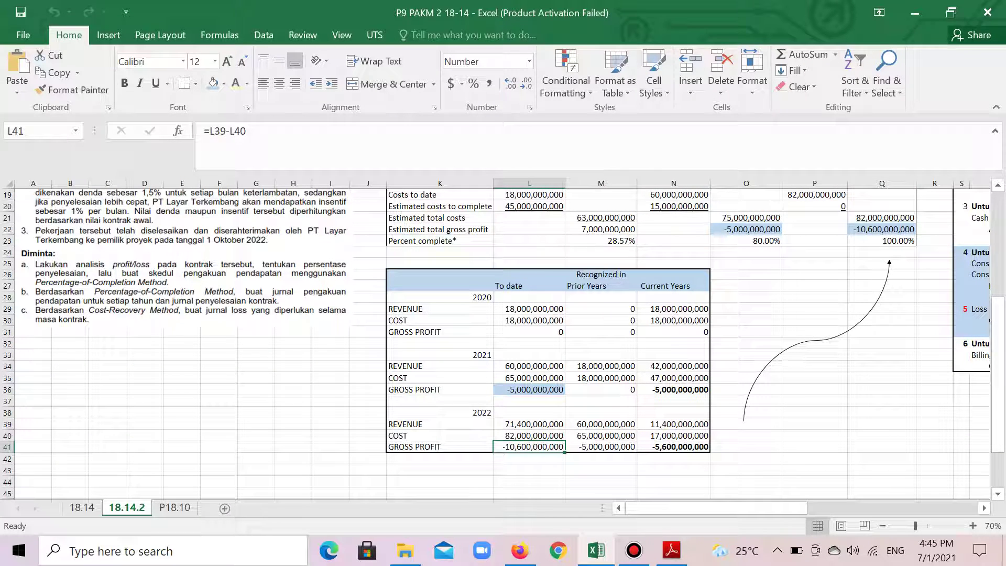
{"action": "left_click", "coordinate": [744, 416]}
{"action": "mouse_move", "coordinate": [744, 421]}
{"action": "left_mouse_down"}
{"action": "mouse_move", "coordinate": [580, 424]}
{"action": "mouse_move", "coordinate": [568, 446]}
{"action": "left_mouse_up"}
{"action": "scroll", "coordinate": [568, 446], "scroll_direction": "up", "scroll_amount": 1}
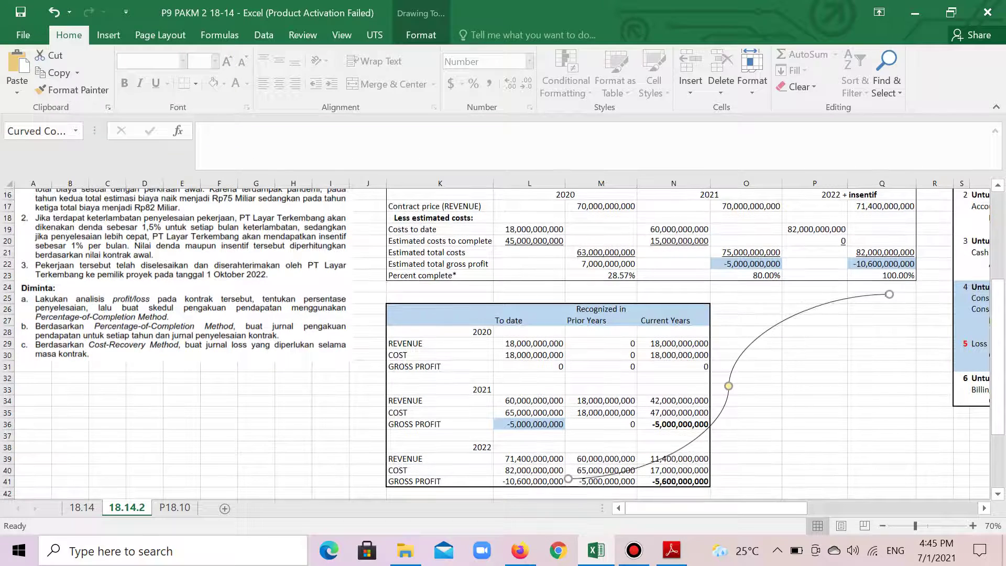
{"action": "left_click_drag", "start_coordinate": [889, 294], "coordinate": [848, 265]}
{"action": "scroll", "coordinate": [848, 265], "scroll_direction": "down", "scroll_amount": 2}
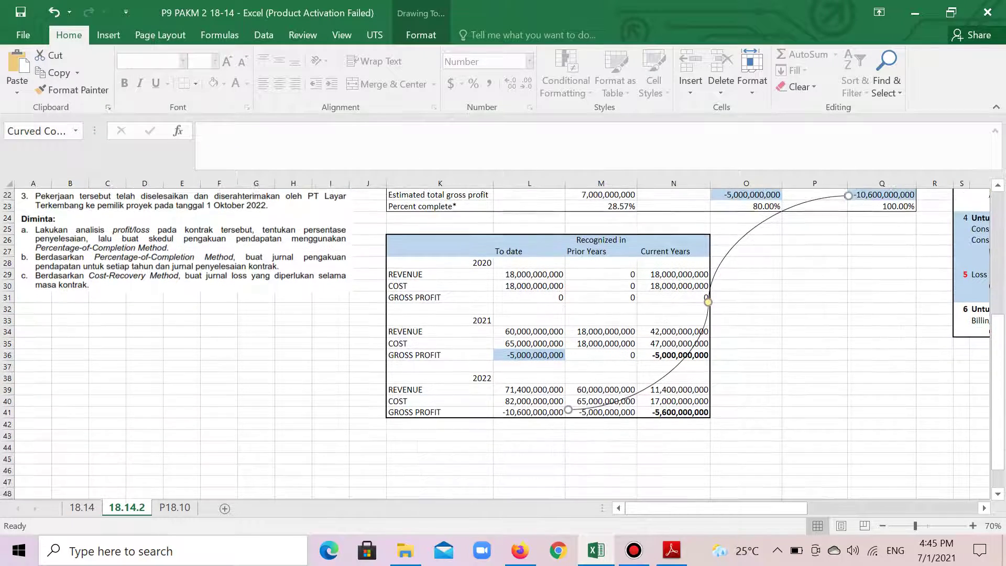
{"action": "scroll", "coordinate": [815, 297], "scroll_direction": "up", "scroll_amount": 1}
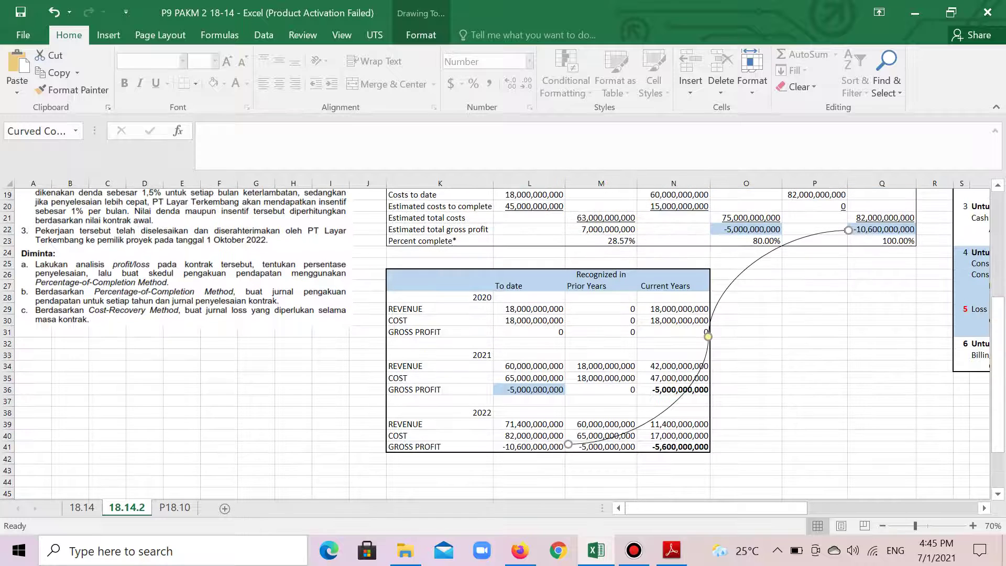
{"action": "left_click", "coordinate": [815, 298]}
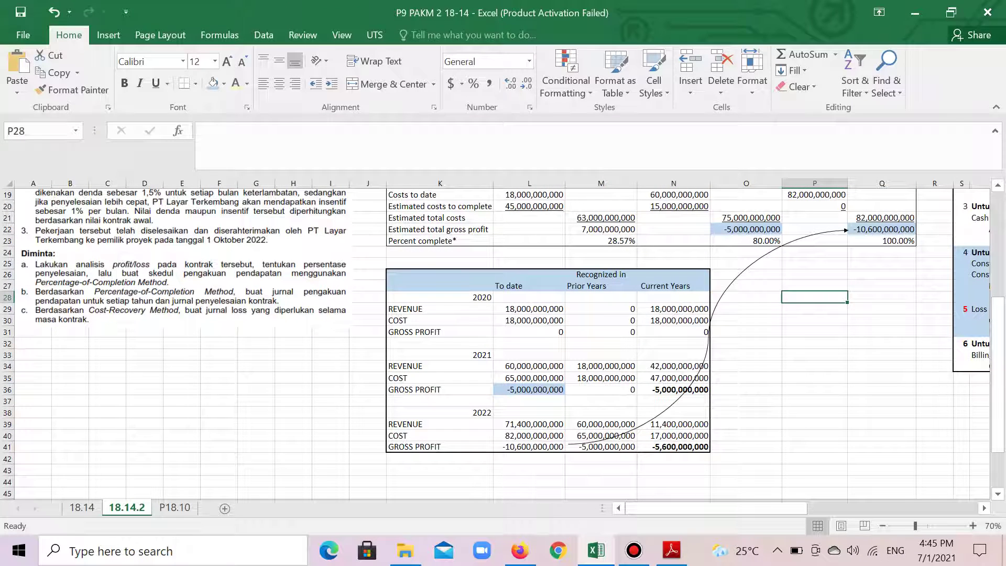
{"action": "left_click", "coordinate": [770, 250]}
Check the 2022 to-date cost formula in L40 and move the curved arrow off the schedule's amounts
{"action": "left_click", "coordinate": [529, 435]}
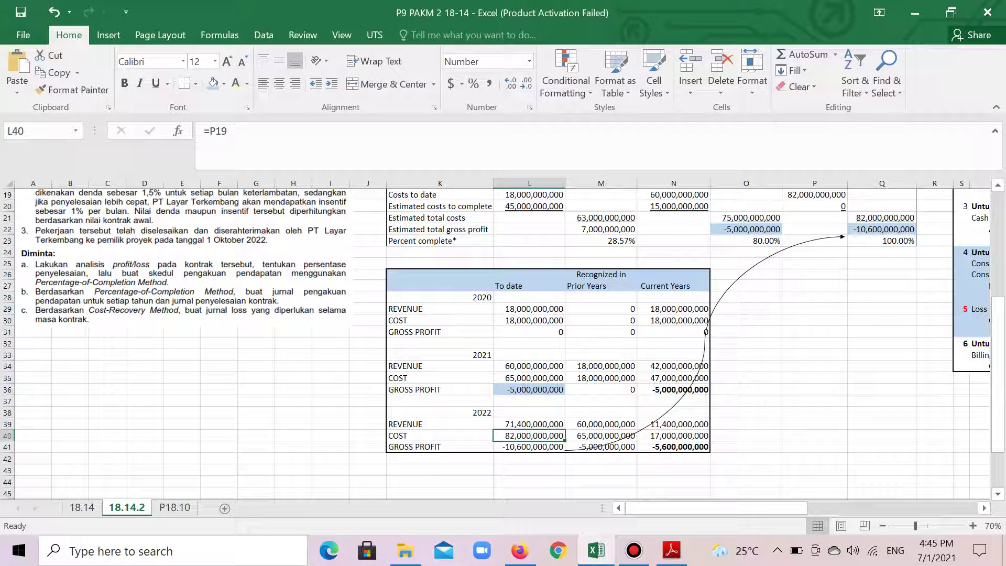
{"action": "left_click_drag", "start_coordinate": [730, 288], "coordinate": [831, 306]}
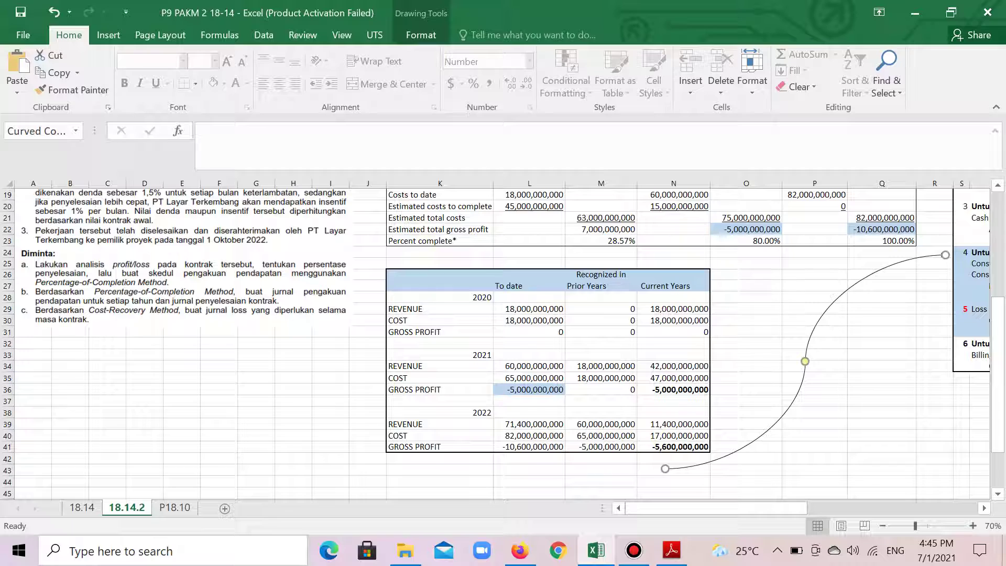
Change the font color of entry number 5 in S29, beside Loss From Long Term Contract in the journal, to black
{"action": "left_click_drag", "start_coordinate": [718, 508], "coordinate": [865, 507]}
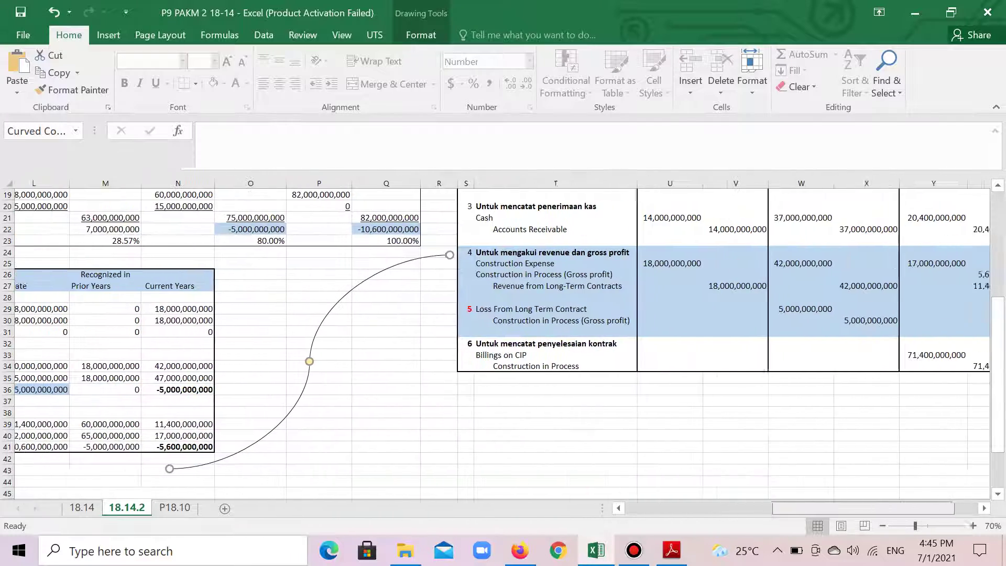
{"action": "scroll", "coordinate": [501, 340], "scroll_direction": "up", "scroll_amount": 5}
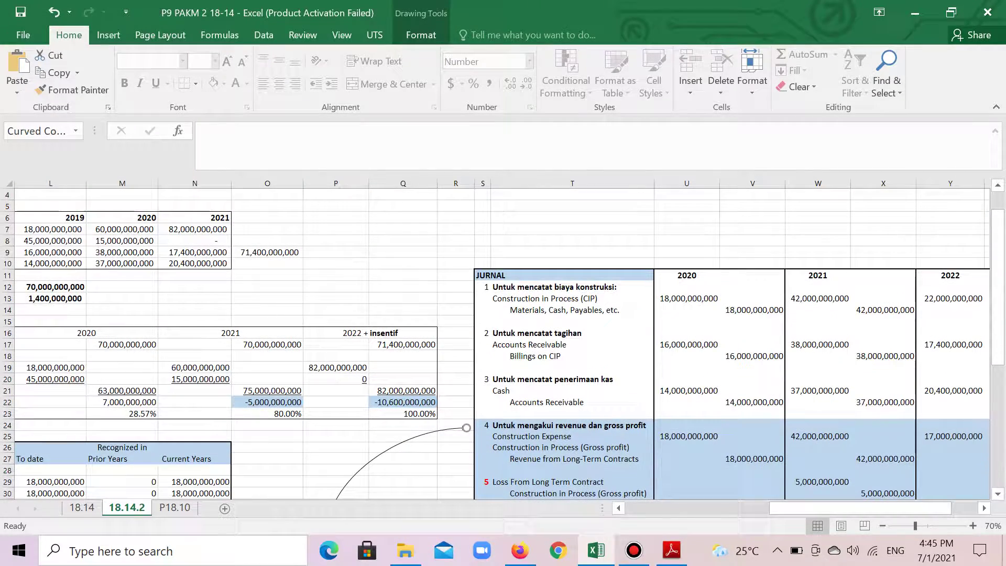
{"action": "mouse_move", "coordinate": [786, 508]}
{"action": "left_mouse_down"}
{"action": "mouse_move", "coordinate": [807, 508]}
{"action": "mouse_move", "coordinate": [773, 508]}
{"action": "left_mouse_up"}
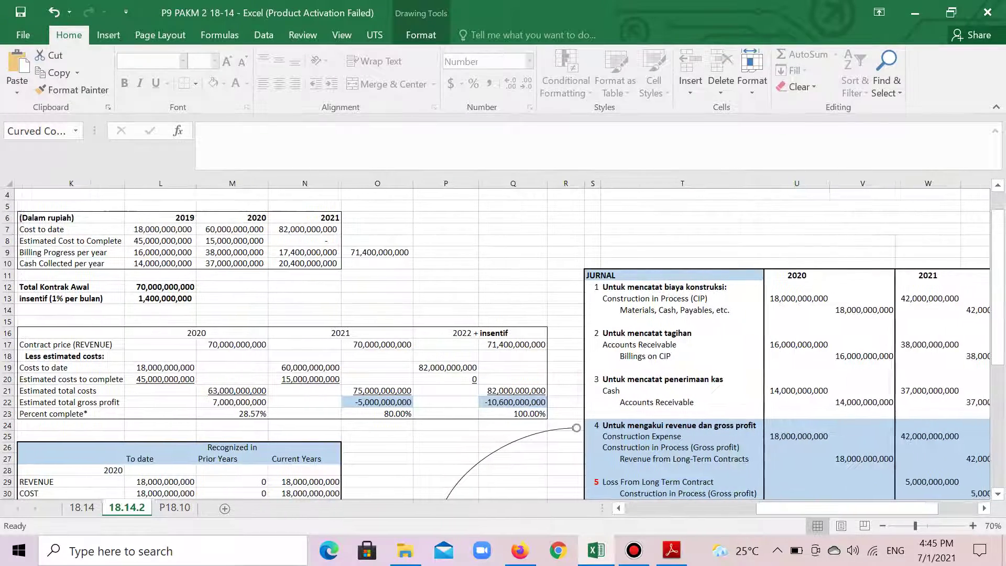
{"action": "scroll", "coordinate": [502, 341], "scroll_direction": "down", "scroll_amount": 1}
{"action": "scroll", "coordinate": [501, 340], "scroll_direction": "down", "scroll_amount": 2}
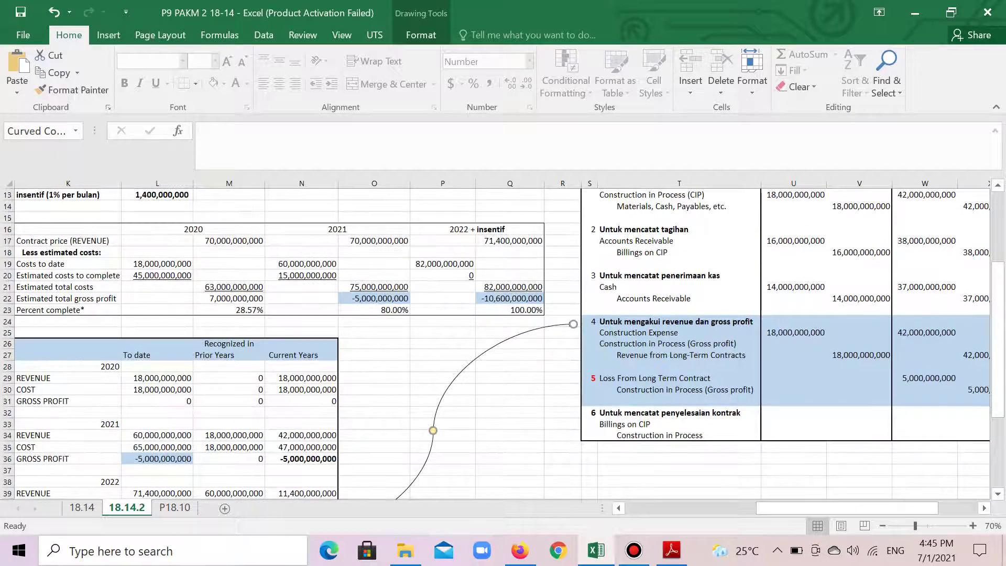
{"action": "left_click", "coordinate": [655, 377]}
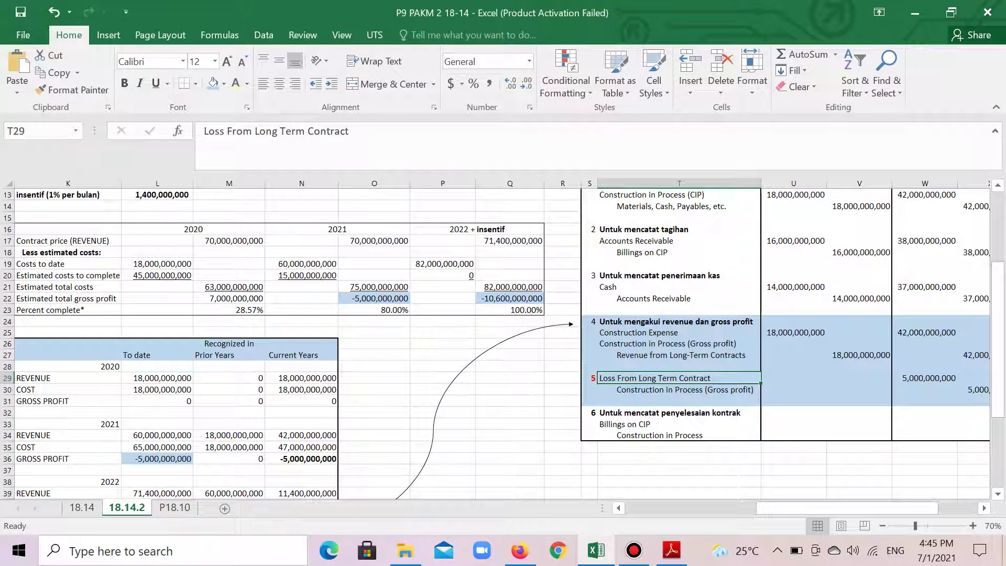
{"action": "left_click", "coordinate": [590, 377]}
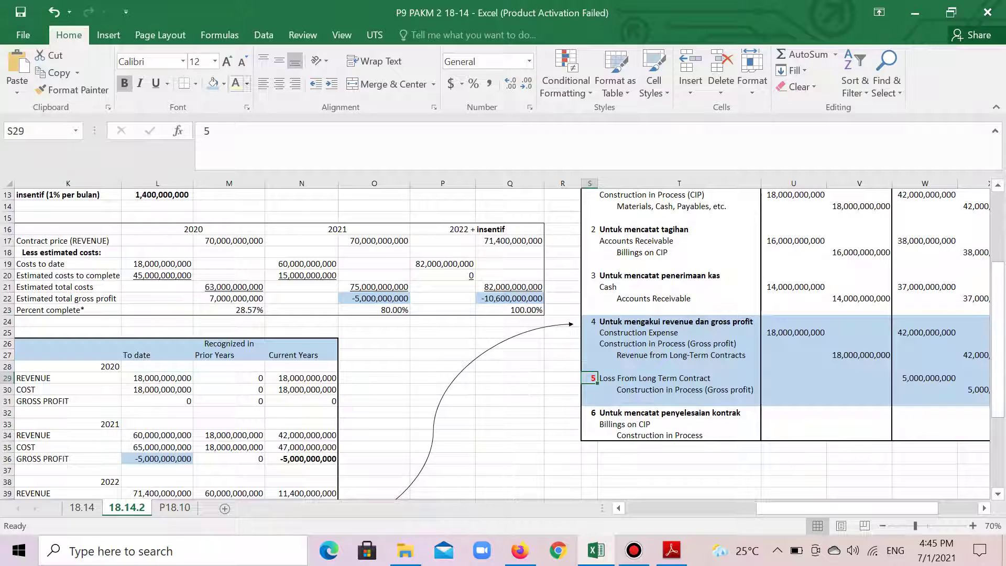
{"action": "left_click", "coordinate": [247, 84]}
{"action": "left_click", "coordinate": [263, 99]}
{"action": "left_click", "coordinate": [655, 378]}
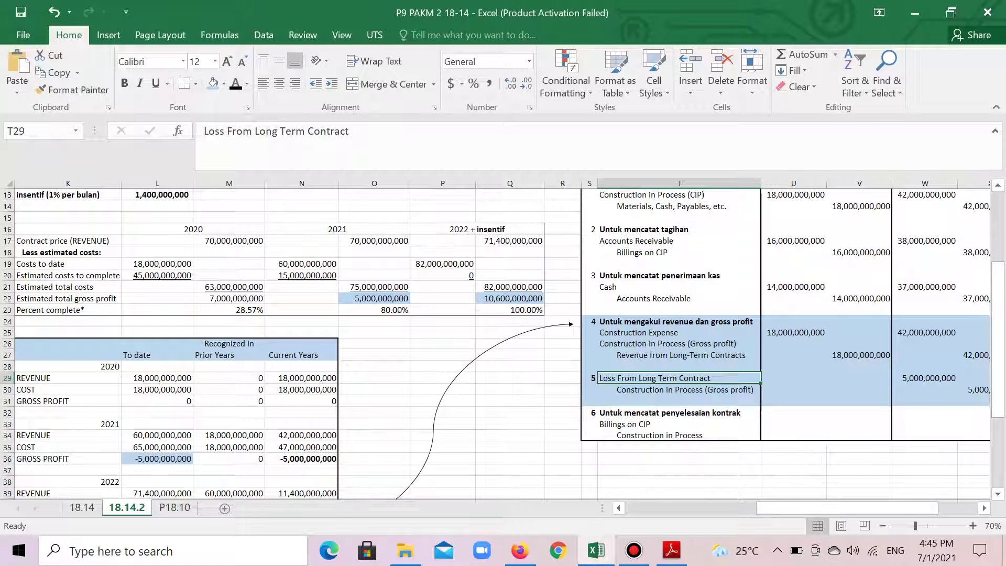
Add an outside border around the schedule's Current Years column, N27:N41
{"action": "scroll", "coordinate": [500, 340], "scroll_direction": "left", "scroll_amount": 10}
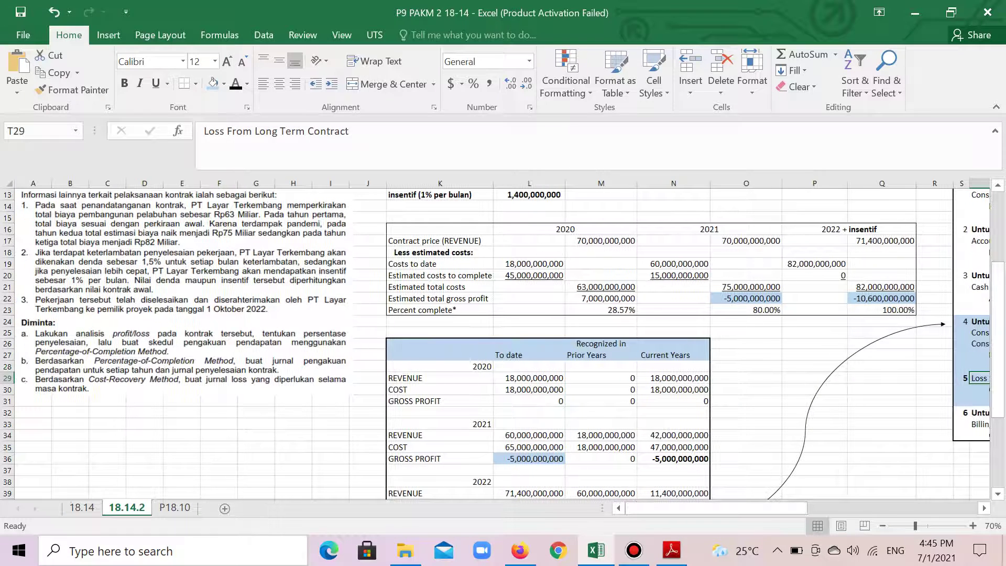
{"action": "left_click_drag", "start_coordinate": [674, 357], "coordinate": [716, 487]}
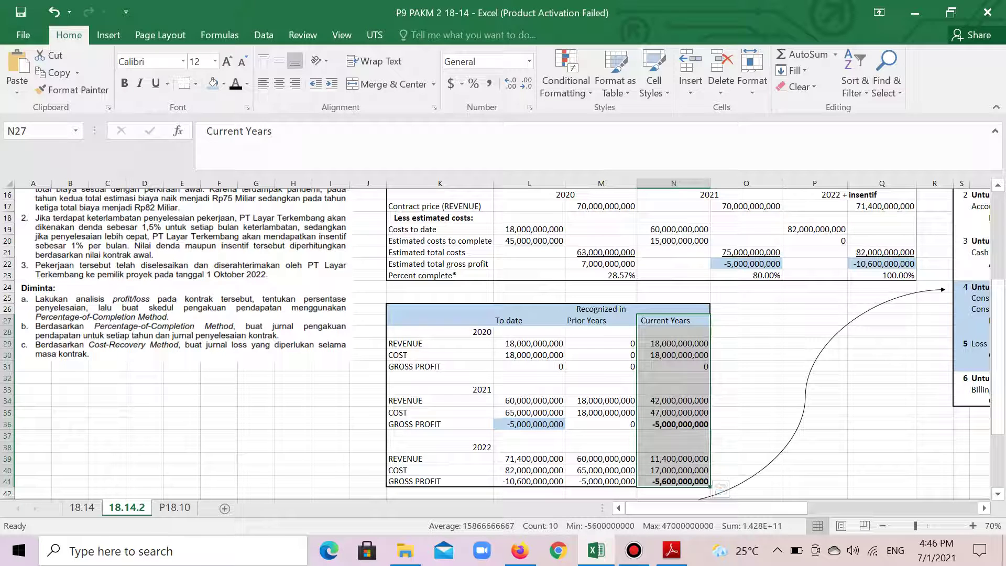
{"action": "left_click", "coordinate": [195, 84]}
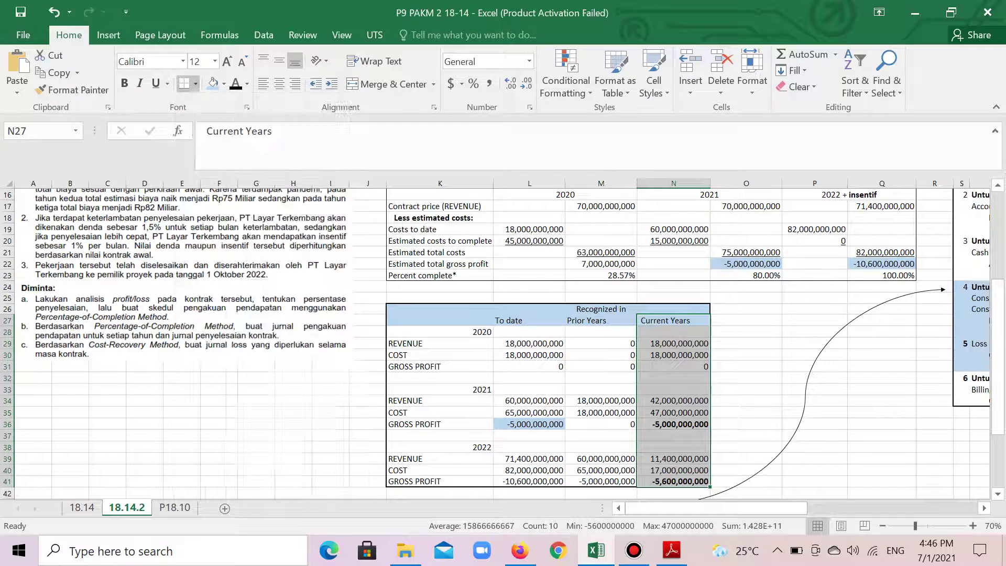
{"action": "left_click", "coordinate": [237, 253]}
{"action": "left_click", "coordinate": [746, 333]}
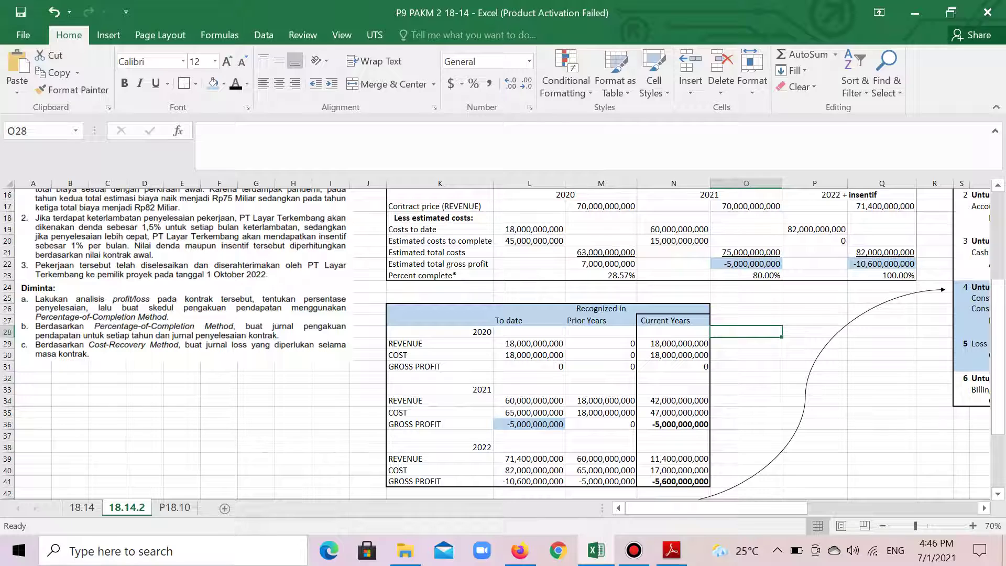
Compare the Current Years amounts in N27:N41 with the accounts and yearly amounts of journal entry 4
{"action": "left_click_drag", "start_coordinate": [673, 320], "coordinate": [673, 482]}
{"action": "left_click_drag", "start_coordinate": [760, 508], "coordinate": [864, 508]}
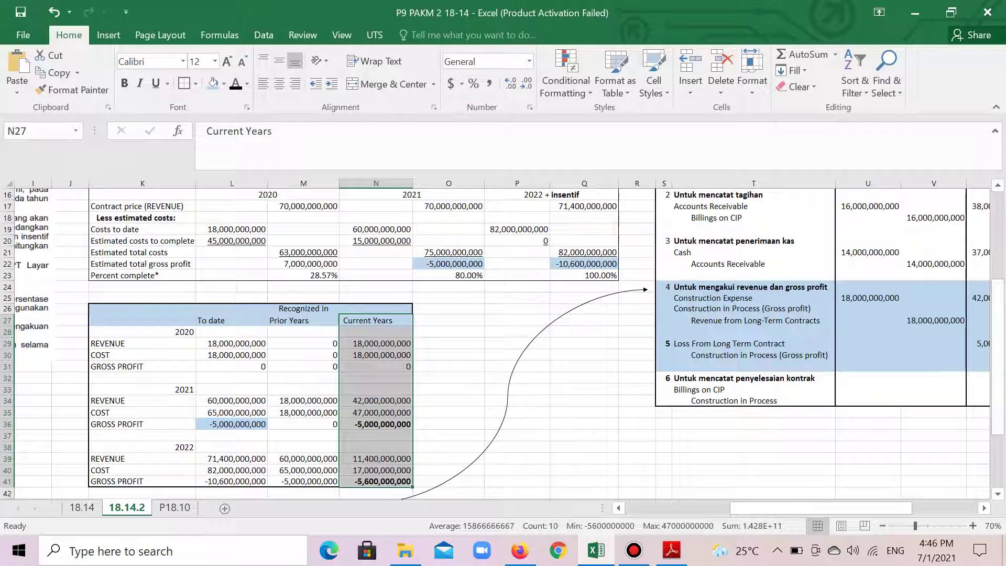
{"action": "left_click", "coordinate": [754, 298]}
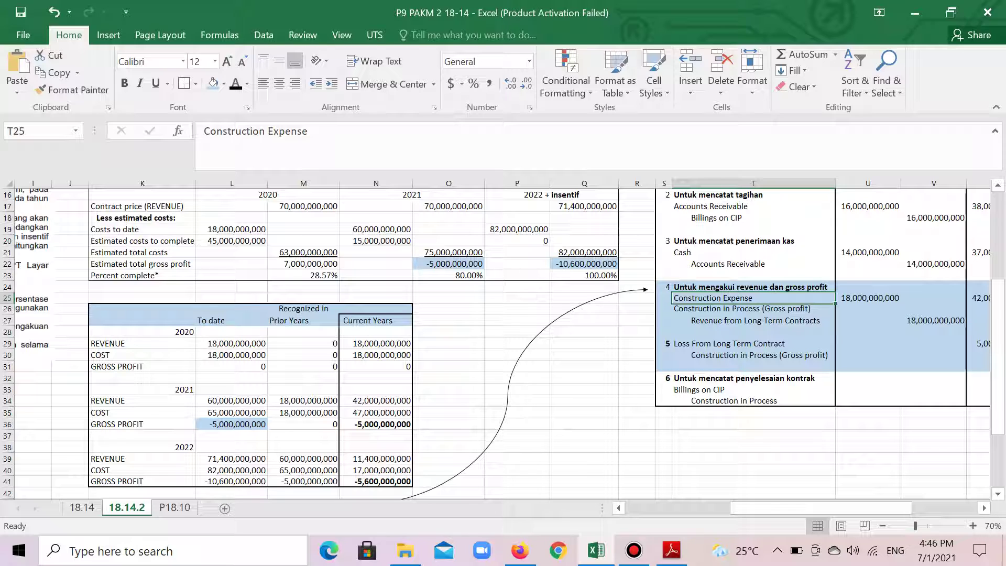
{"action": "key", "text": "Down"}
{"action": "key", "text": "Down"}
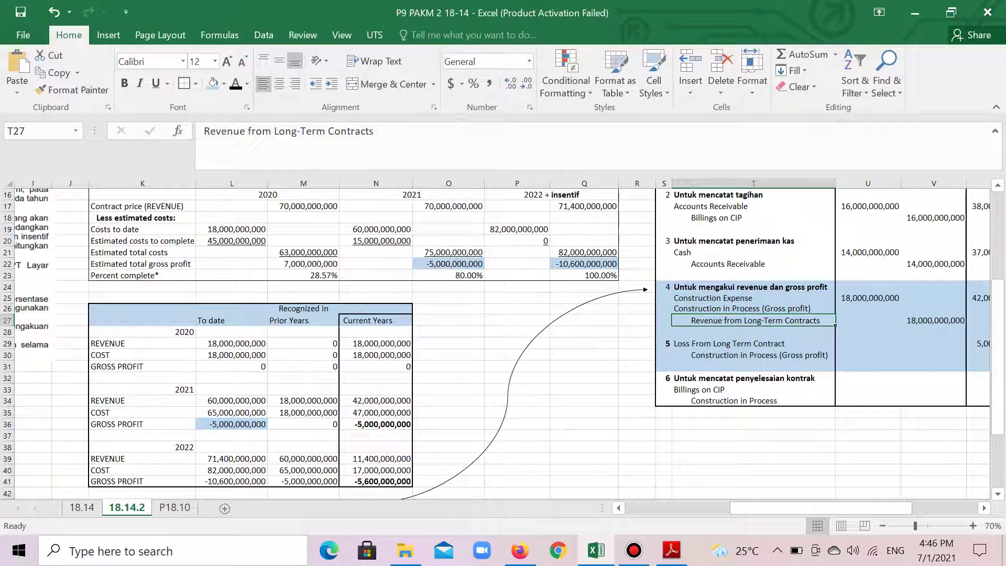
{"action": "left_click_drag", "start_coordinate": [865, 507], "coordinate": [903, 508]}
{"action": "scroll", "coordinate": [502, 343], "scroll_direction": "up", "scroll_amount": 4}
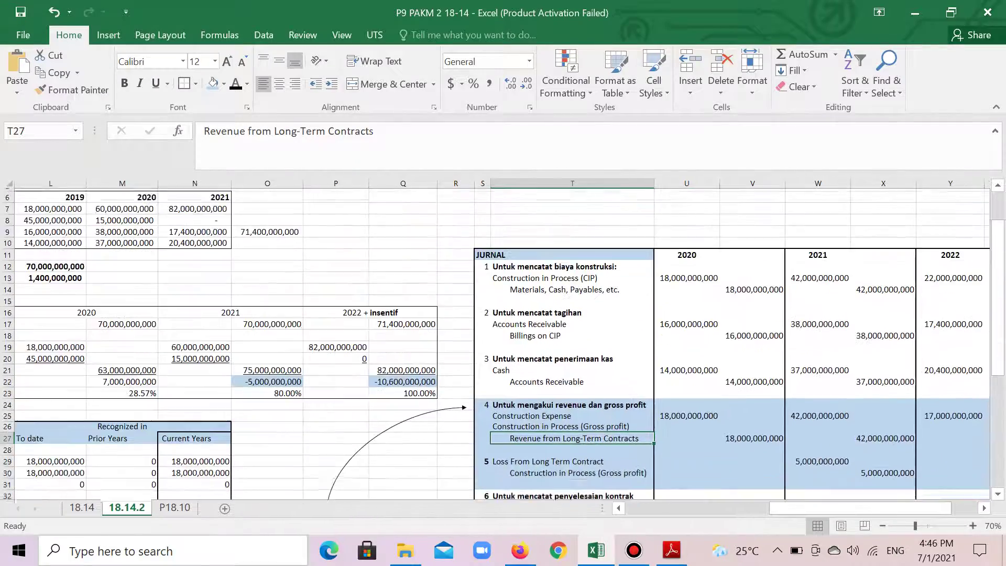
{"action": "scroll", "coordinate": [502, 343], "scroll_direction": "down", "scroll_amount": 4}
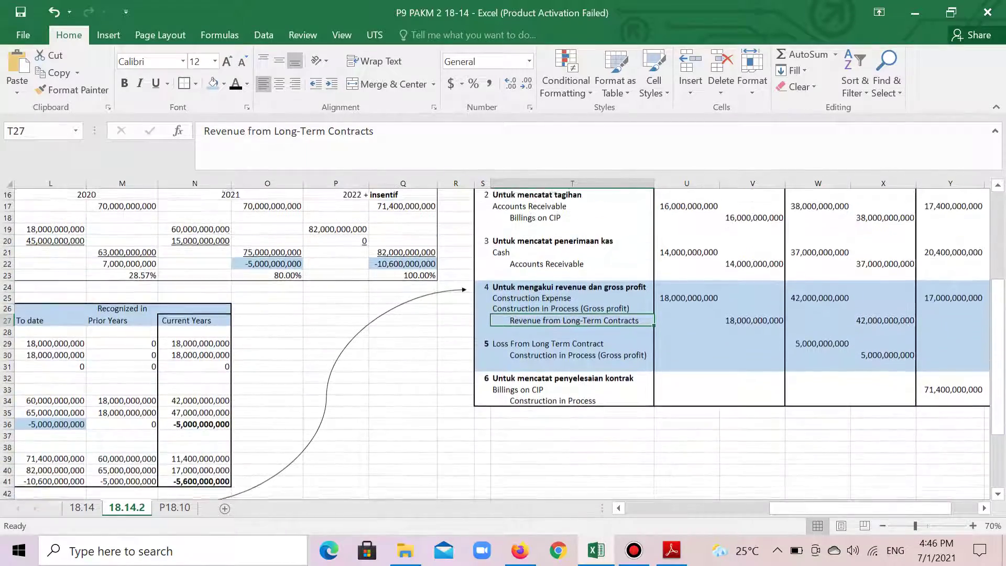
{"action": "scroll", "coordinate": [502, 343], "scroll_direction": "up", "scroll_amount": 2}
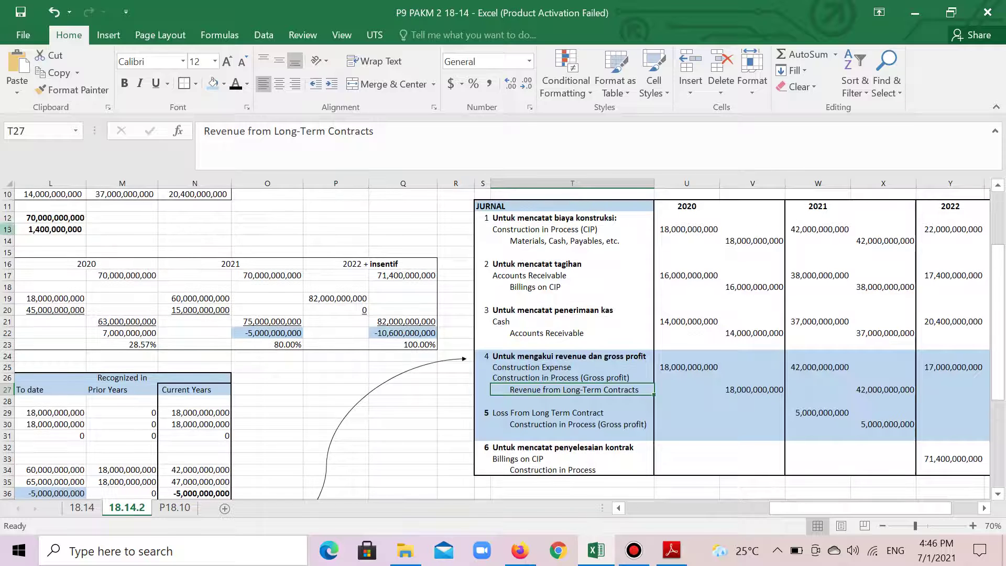
Freeze the top row with journal header row 11 selected, and test whether the header stays in view
{"action": "left_click", "coordinate": [7, 206]}
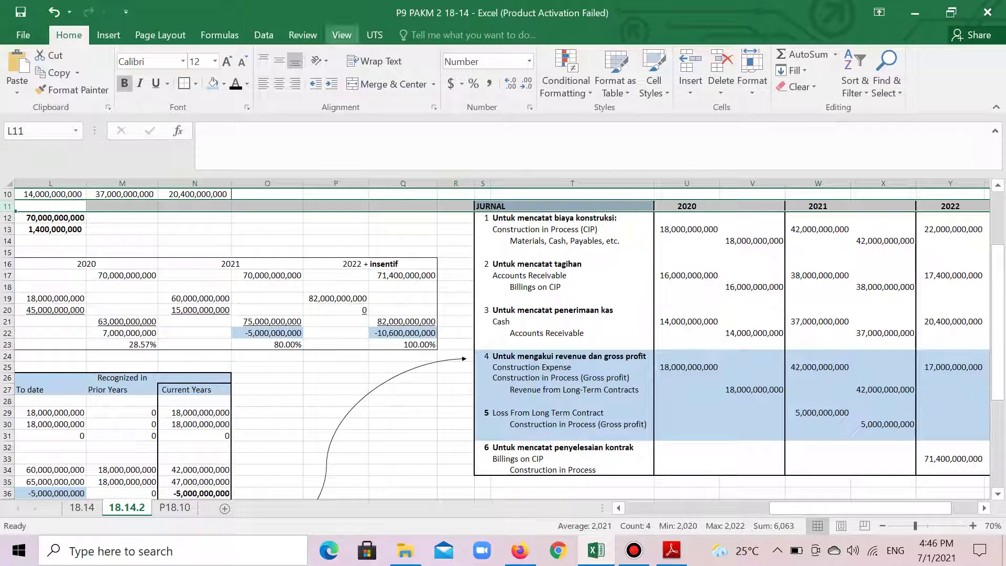
{"action": "left_click", "coordinate": [341, 35]}
{"action": "left_click", "coordinate": [475, 79]}
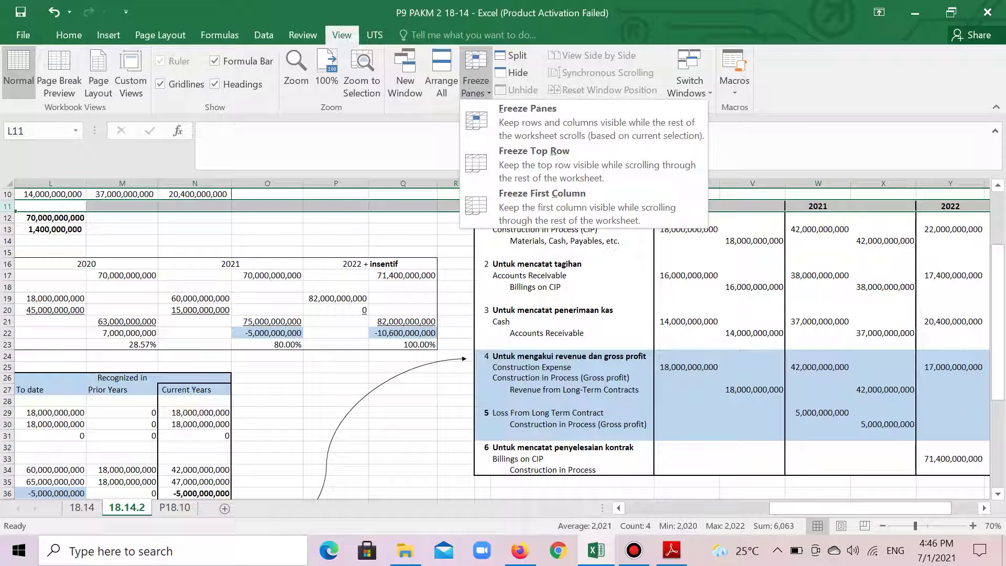
{"action": "left_click", "coordinate": [534, 151]}
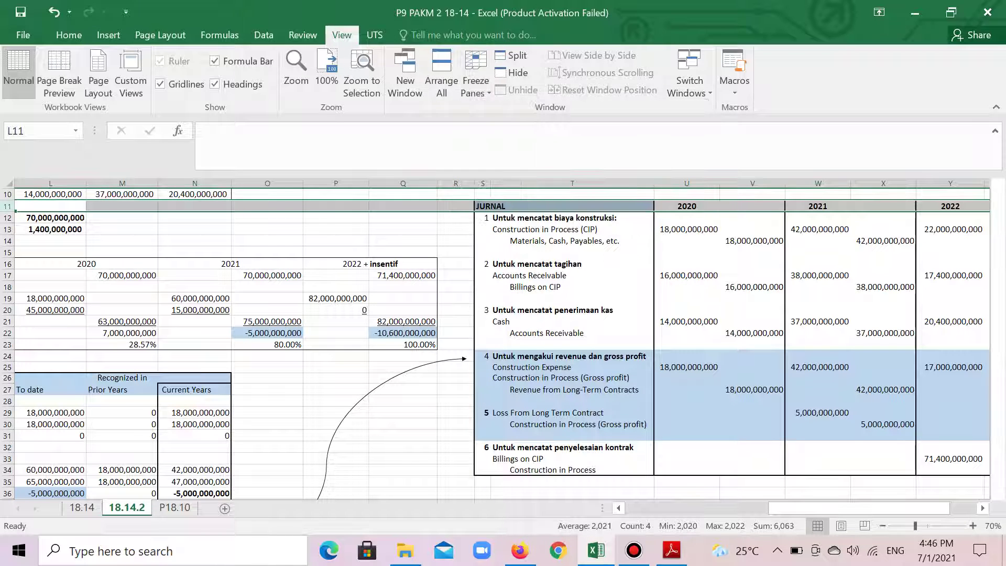
{"action": "scroll", "coordinate": [503, 345], "scroll_direction": "down", "scroll_amount": 1}
{"action": "scroll", "coordinate": [503, 346], "scroll_direction": "down", "scroll_amount": 1}
{"action": "scroll", "coordinate": [503, 346], "scroll_direction": "up", "scroll_amount": 2}
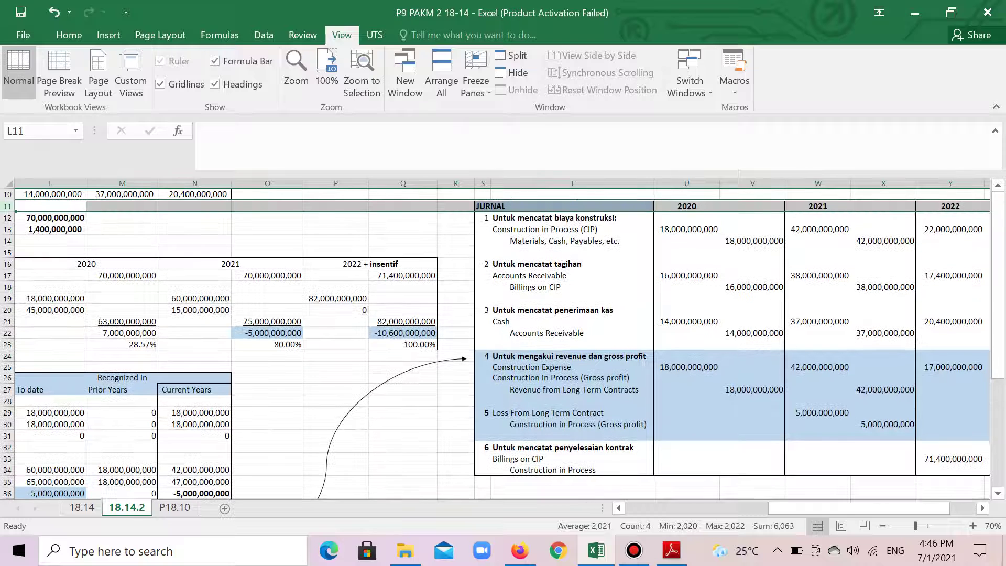
{"action": "scroll", "coordinate": [503, 345], "scroll_direction": "down", "scroll_amount": 2}
{"action": "scroll", "coordinate": [503, 346], "scroll_direction": "up", "scroll_amount": 2}
Undo the border around the Current Years column, N27:N41
{"action": "key", "text": "ctrl+z"}
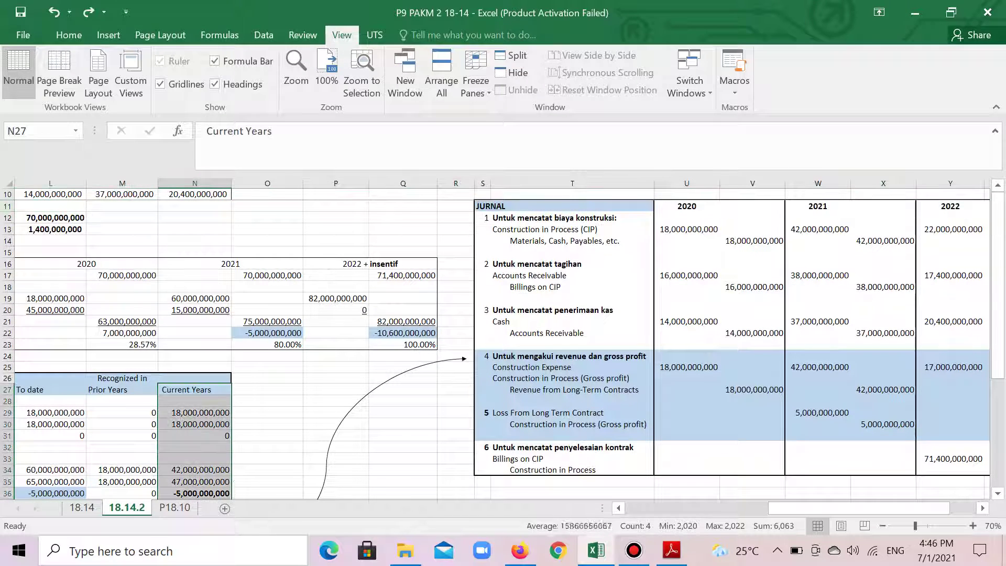
{"action": "left_click", "coordinate": [336, 229]}
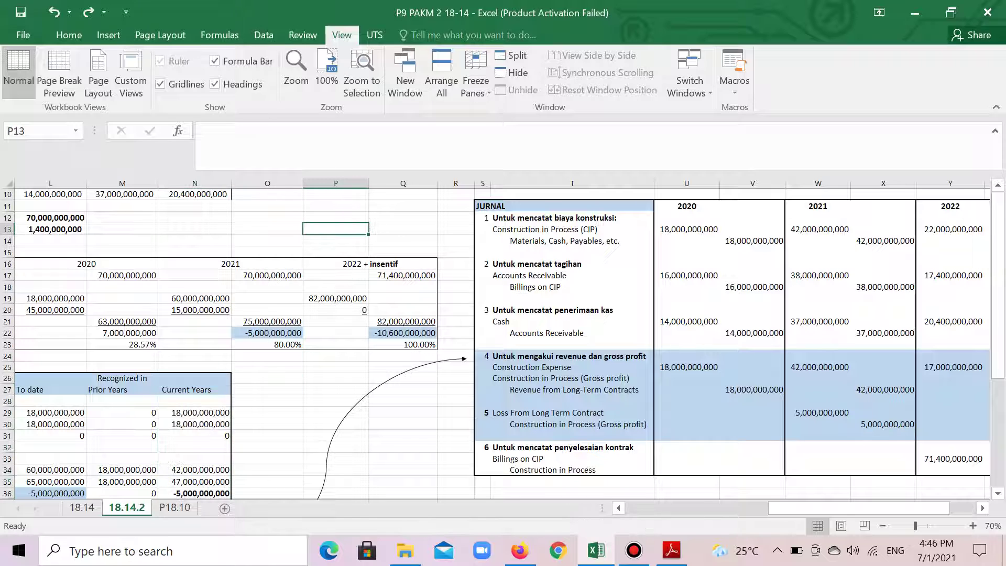
{"action": "scroll", "coordinate": [503, 346], "scroll_direction": "down", "scroll_amount": 4}
{"action": "scroll", "coordinate": [503, 346], "scroll_direction": "up", "scroll_amount": 4}
Unfreeze the panes on sheet 18.14.2 and check that the rows scroll freely
{"action": "left_click", "coordinate": [8, 194]}
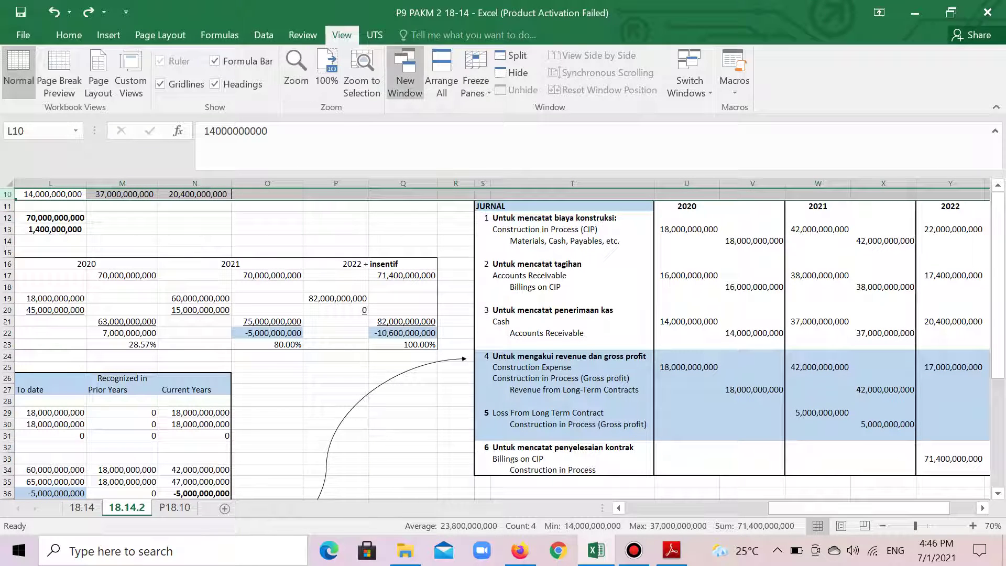
{"action": "left_click", "coordinate": [475, 81]}
{"action": "left_click", "coordinate": [539, 105]}
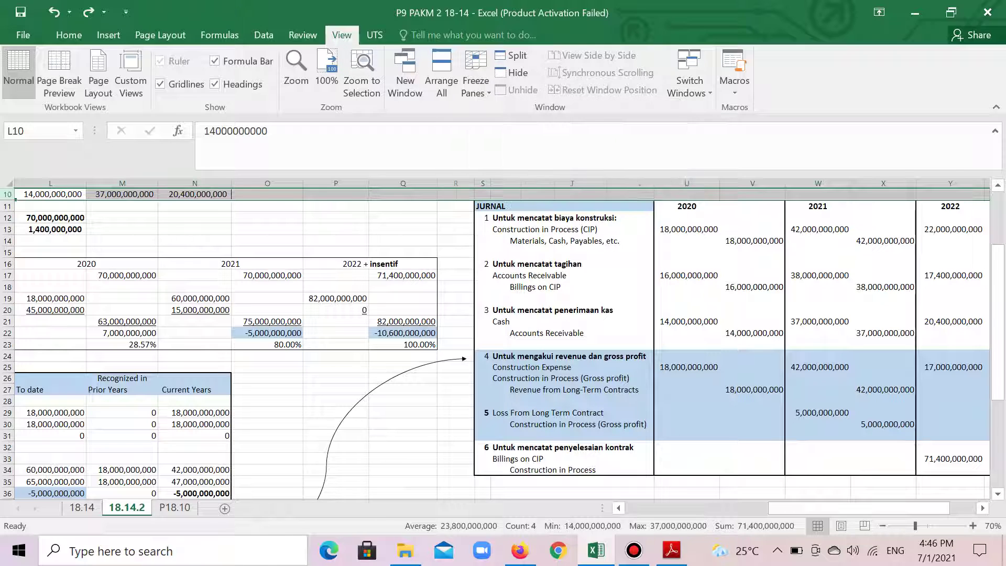
{"action": "left_click", "coordinate": [456, 253]}
{"action": "scroll", "coordinate": [456, 253], "scroll_direction": "down", "scroll_amount": 3}
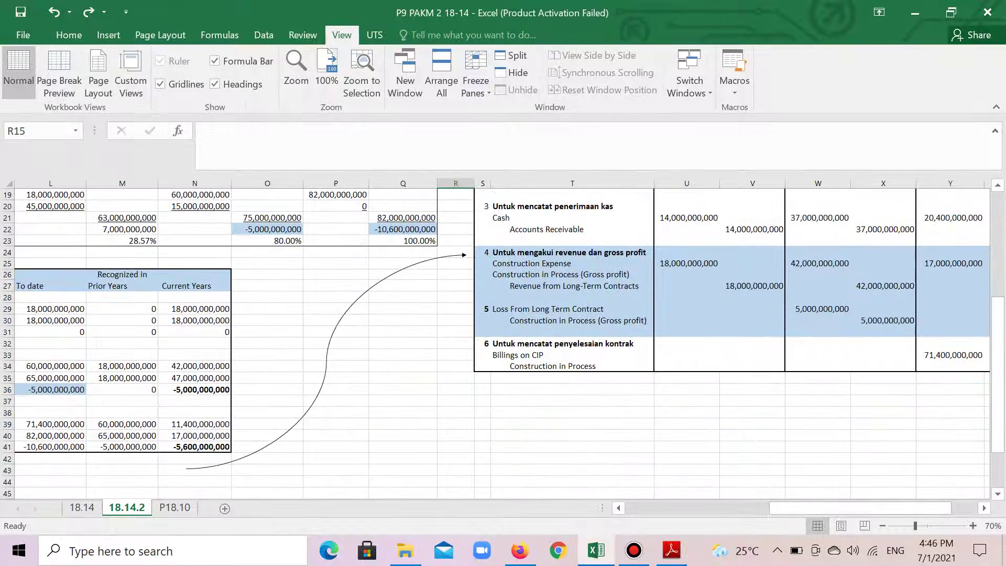
{"action": "scroll", "coordinate": [502, 340], "scroll_direction": "up", "scroll_amount": 2}
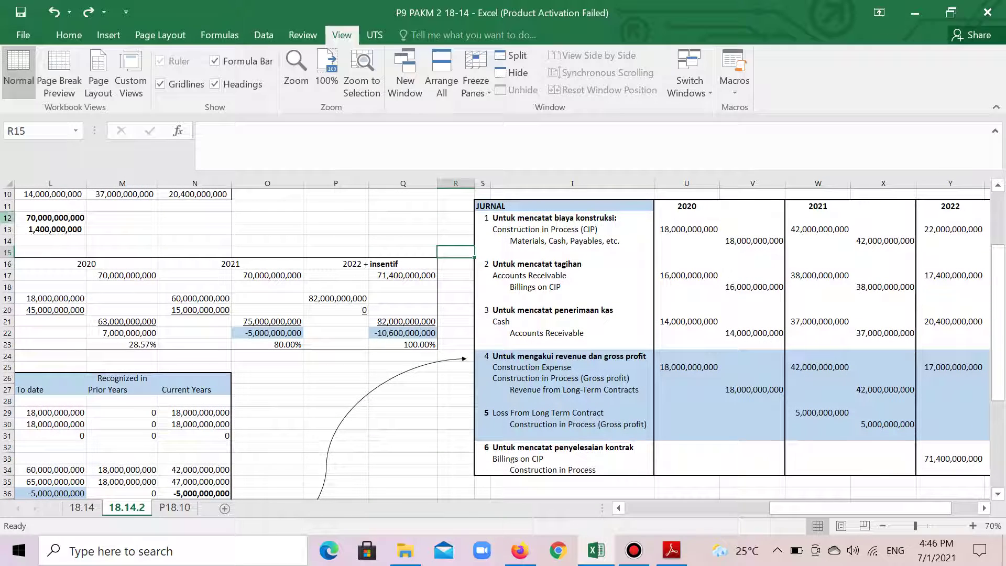
Try freezing the top row again with row 12 selected, and unfreeze the panes
{"action": "left_click", "coordinate": [7, 217]}
{"action": "left_click", "coordinate": [475, 81]}
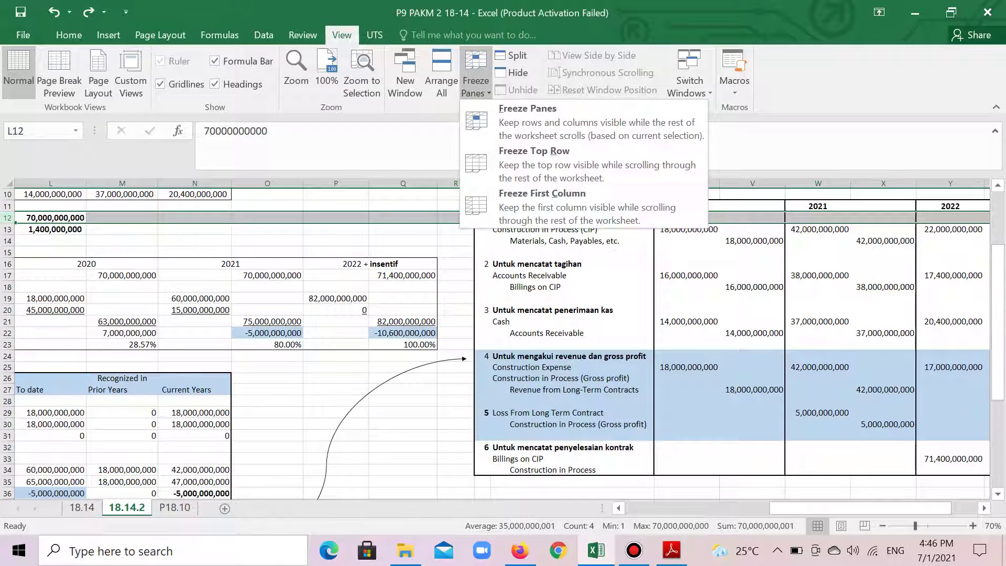
{"action": "left_click", "coordinate": [524, 150]}
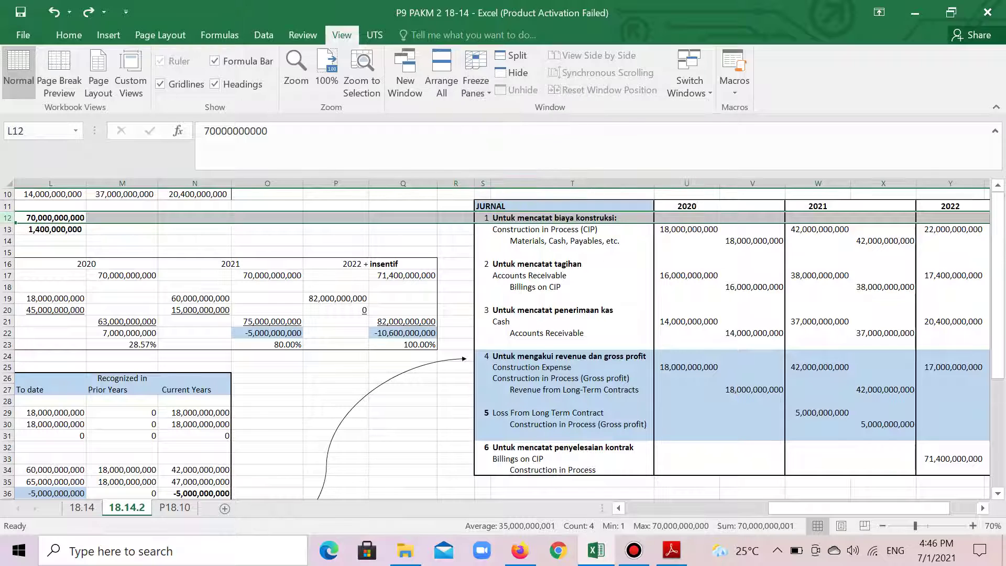
{"action": "left_click", "coordinate": [455, 252]}
{"action": "scroll", "coordinate": [456, 252], "scroll_direction": "down", "scroll_amount": 1}
{"action": "scroll", "coordinate": [455, 252], "scroll_direction": "up", "scroll_amount": 1}
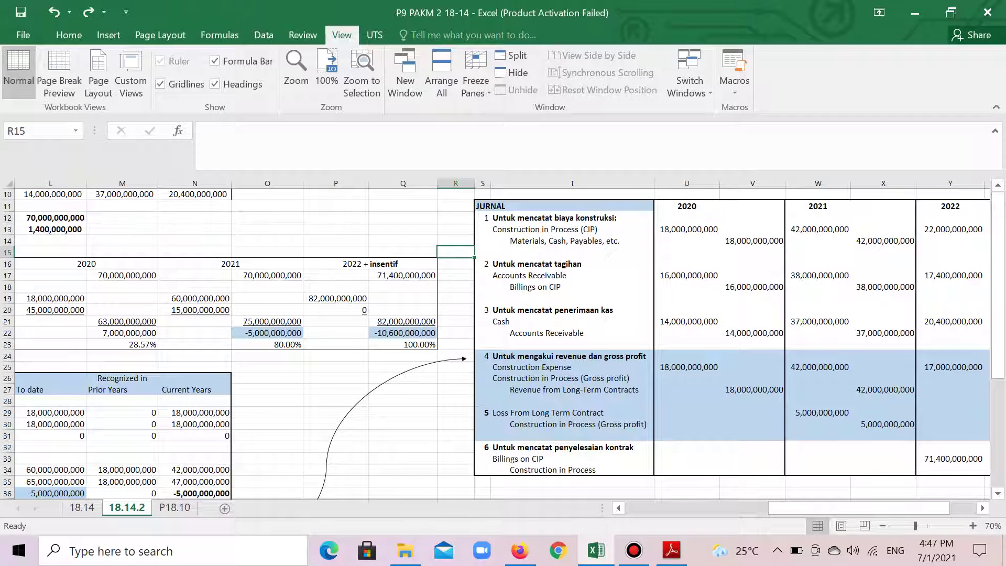
{"action": "left_click", "coordinate": [475, 81]}
{"action": "left_click", "coordinate": [524, 111]}
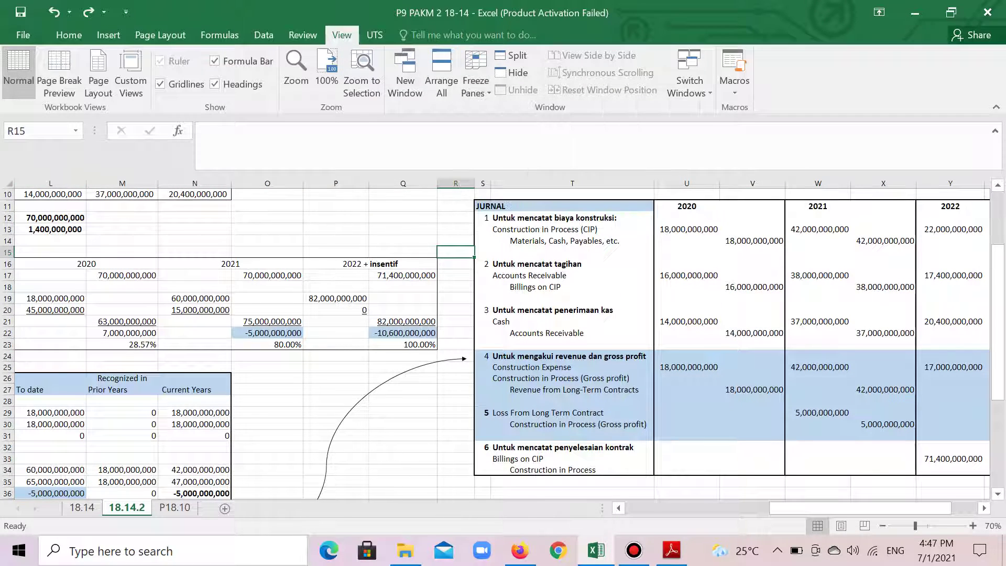
Trace the 2020 Construction Expense in U25 to the schedule's 2020 COST row
{"action": "scroll", "coordinate": [503, 340], "scroll_direction": "down", "scroll_amount": 2}
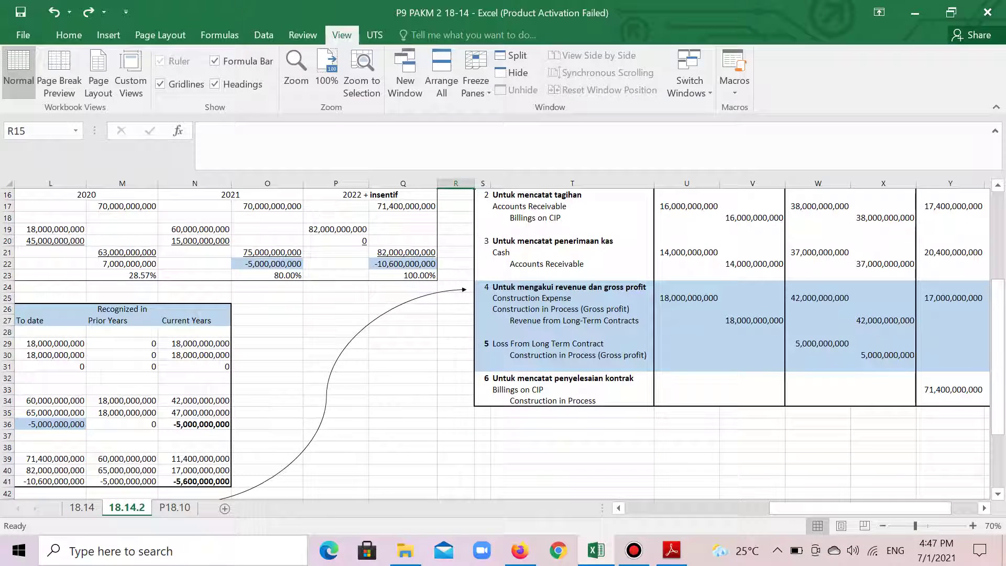
{"action": "left_click", "coordinate": [687, 298]}
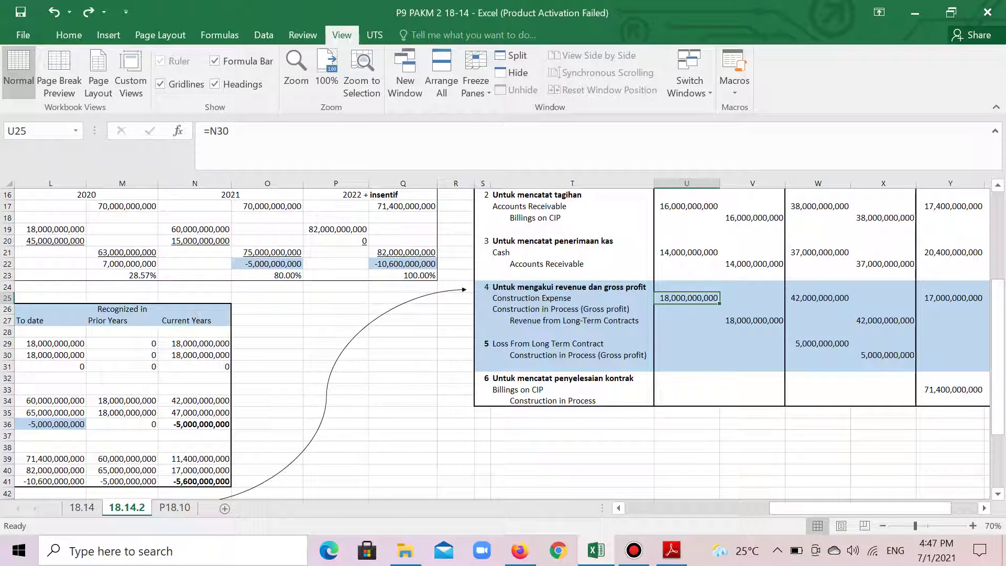
{"action": "left_click", "coordinate": [572, 298]}
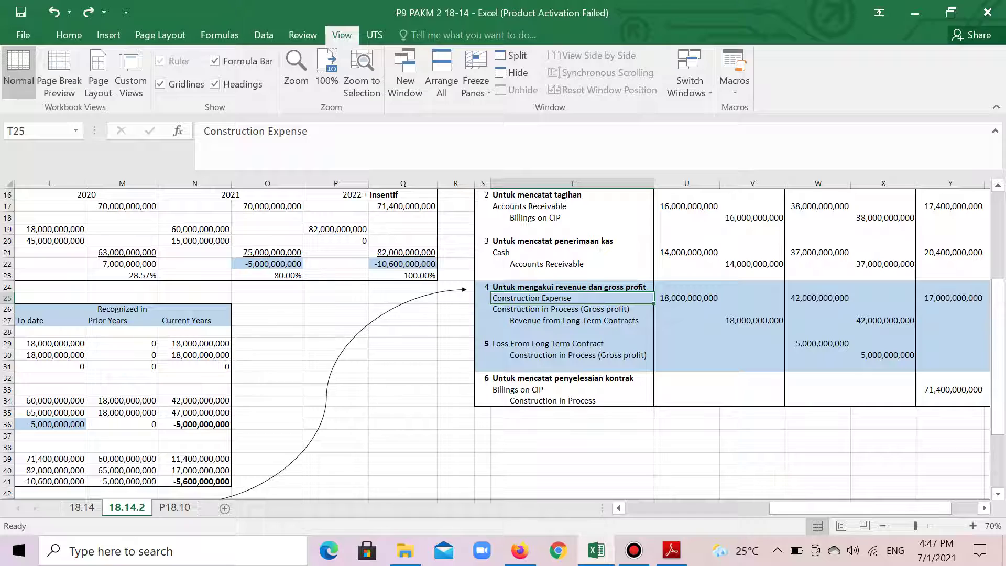
{"action": "scroll", "coordinate": [504, 340], "scroll_direction": "left", "scroll_amount": 5}
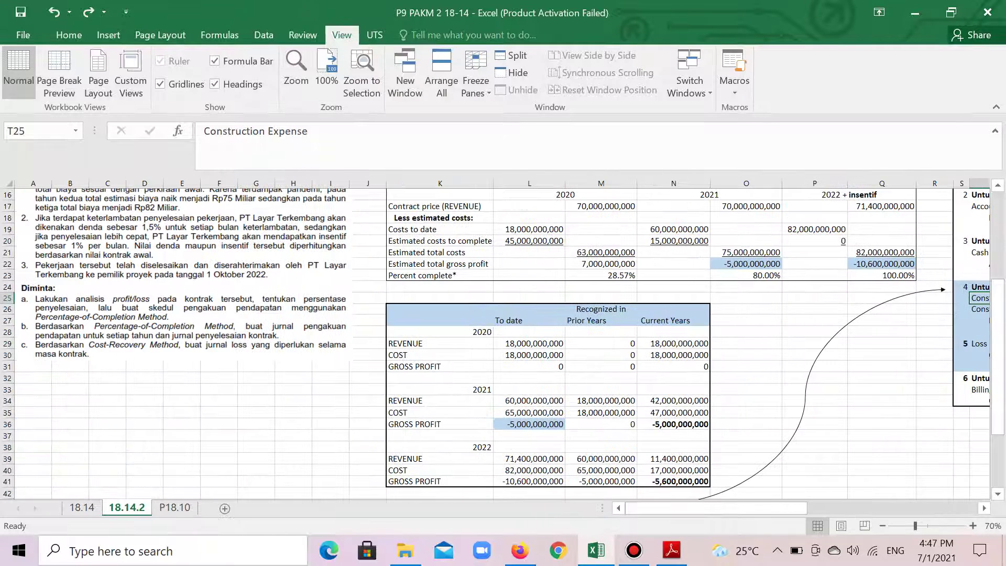
{"action": "left_click", "coordinate": [440, 356]}
{"action": "scroll", "coordinate": [503, 341], "scroll_direction": "right", "scroll_amount": 3}
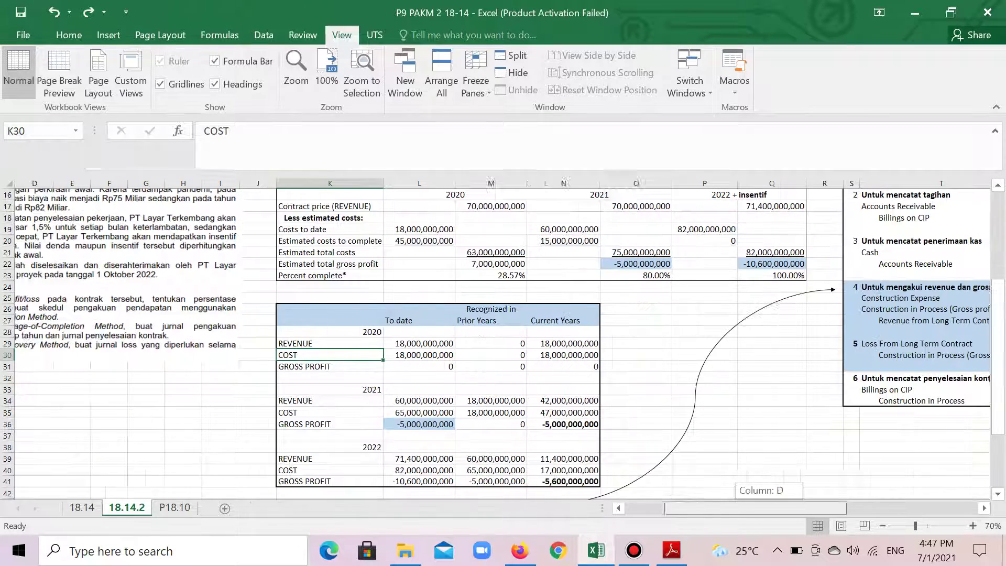
Check the 2020 current-year revenue, cost and gross profit formulas in N29:N31
{"action": "scroll", "coordinate": [503, 341], "scroll_direction": "left", "scroll_amount": 2}
{"action": "left_click", "coordinate": [404, 343]}
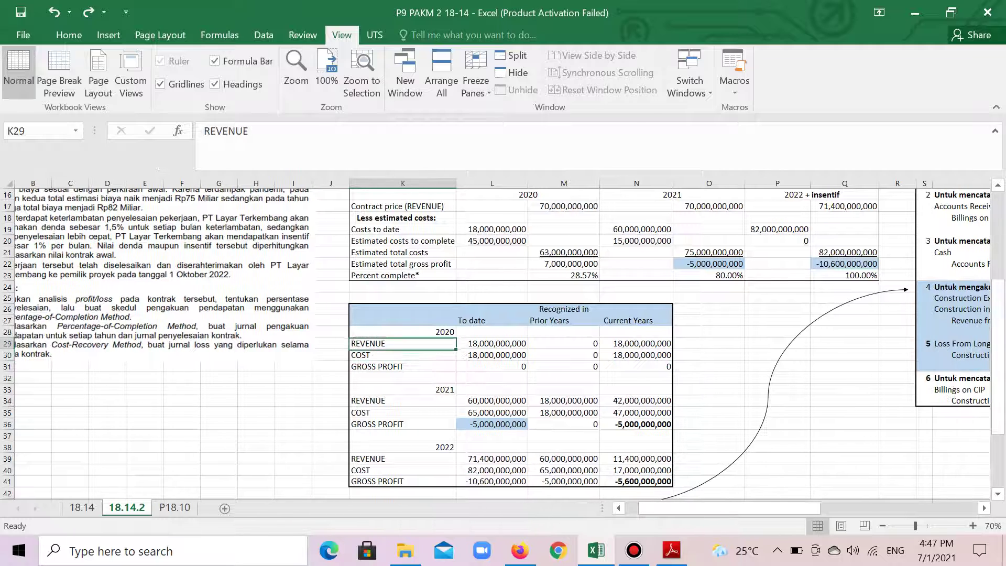
{"action": "left_click", "coordinate": [638, 344]}
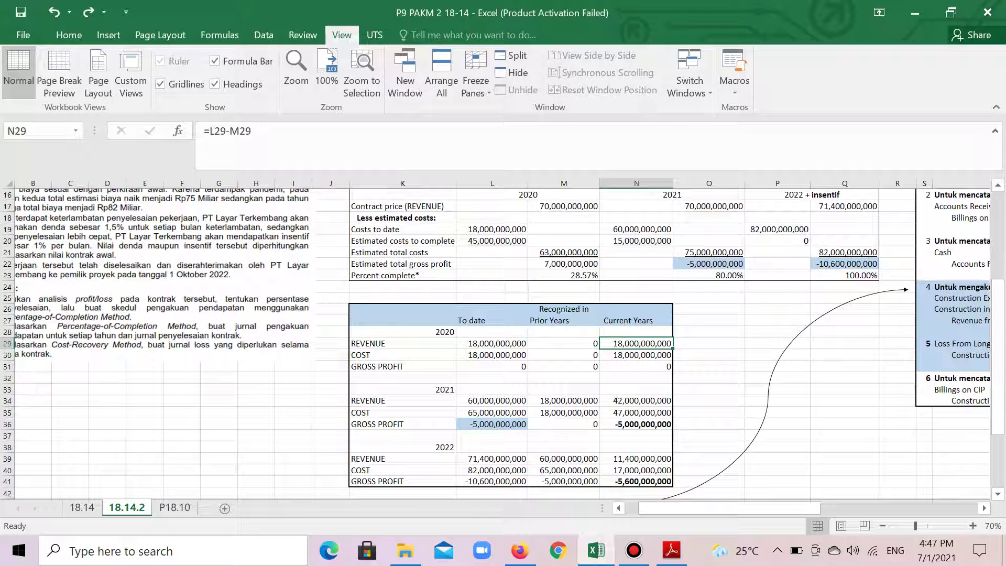
{"action": "key", "text": "Down"}
{"action": "key", "text": "Down"}
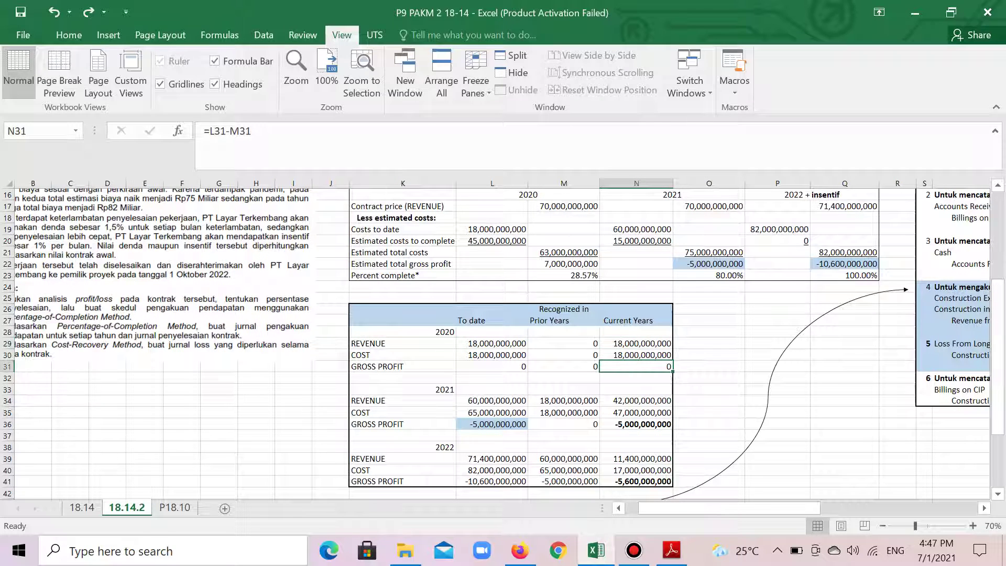
Examine the Construction in Process (Gross profit) line of journal entry 4 for 2020 in V26 and 2021 in X26
{"action": "left_click_drag", "start_coordinate": [728, 508], "coordinate": [861, 508]}
{"action": "left_click", "coordinate": [753, 309]}
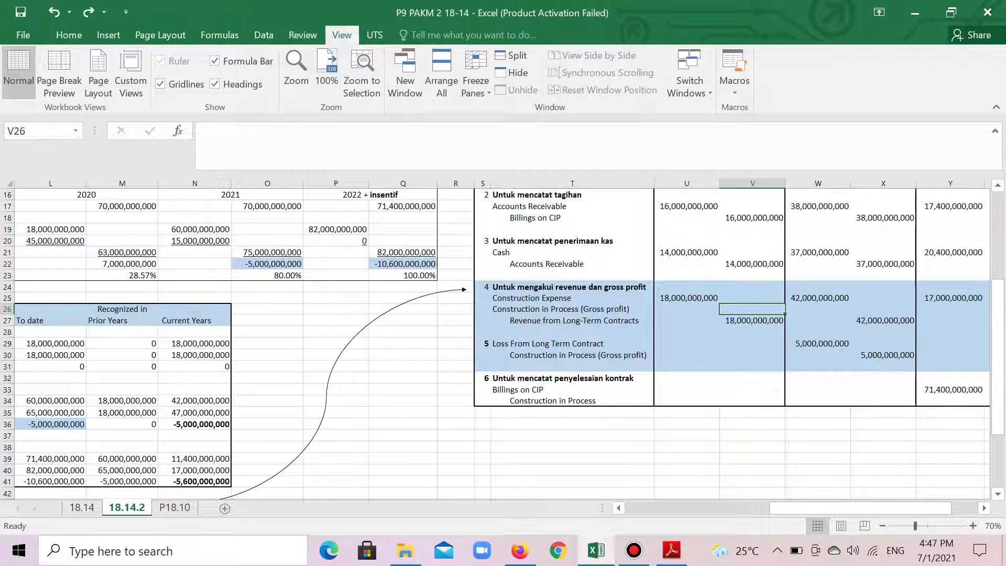
{"action": "scroll", "coordinate": [503, 341], "scroll_direction": "up", "scroll_amount": 3}
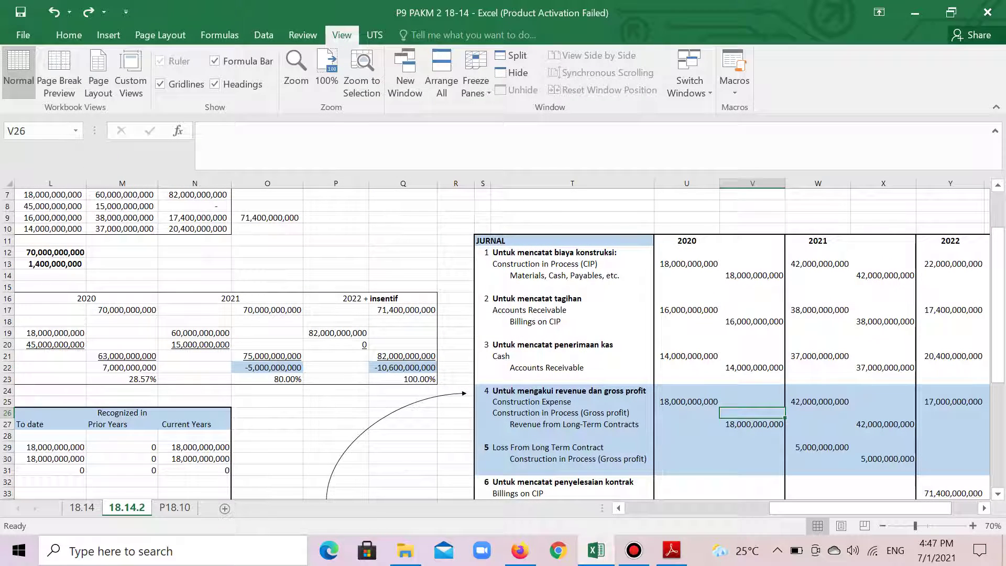
{"action": "left_click", "coordinate": [883, 413]}
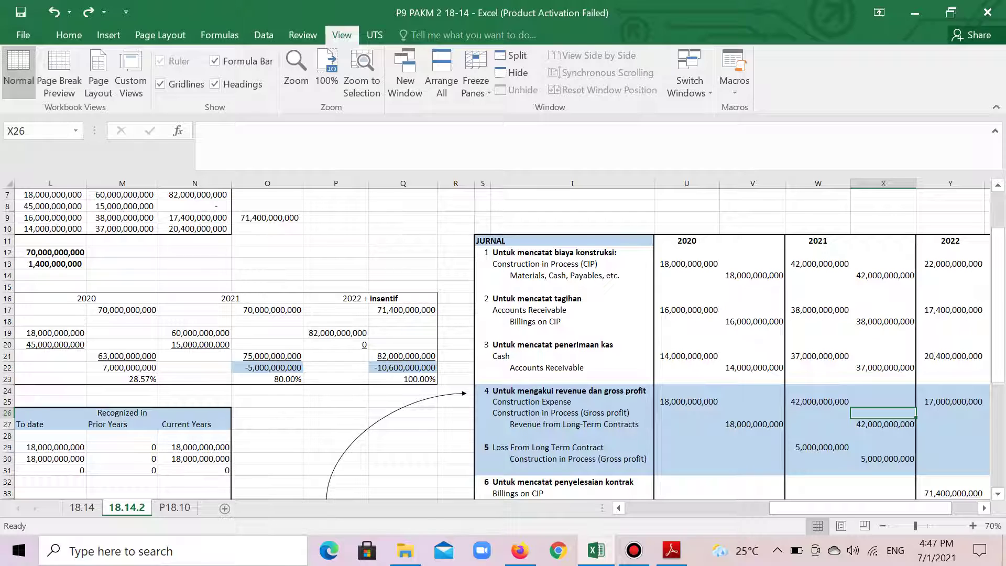
Compare the 2021 Construction Expense in W25 and Revenue from Long-Term Contracts in X27 with the schedule's 2021 current-year figures
{"action": "left_click", "coordinate": [818, 402]}
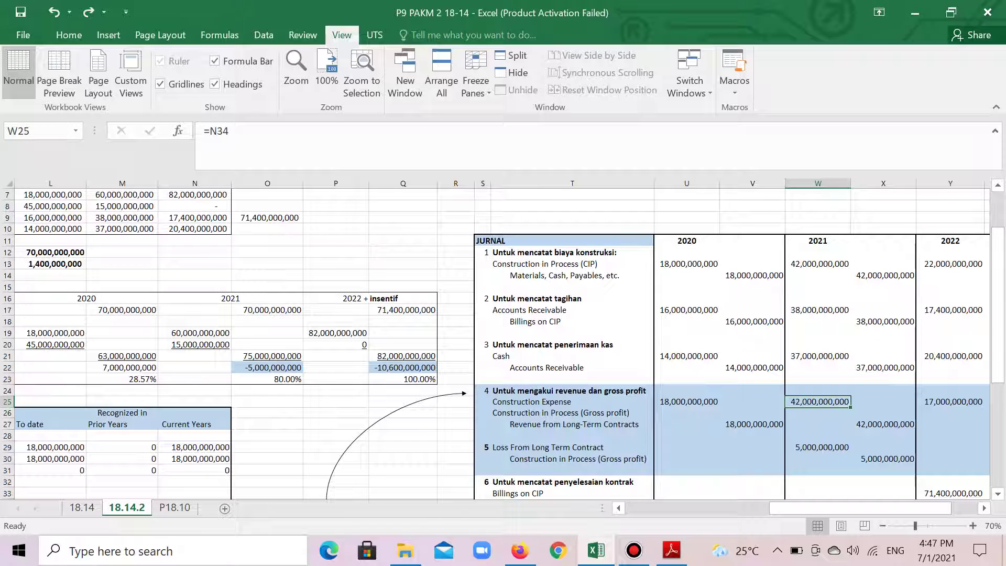
{"action": "left_click", "coordinate": [884, 425]}
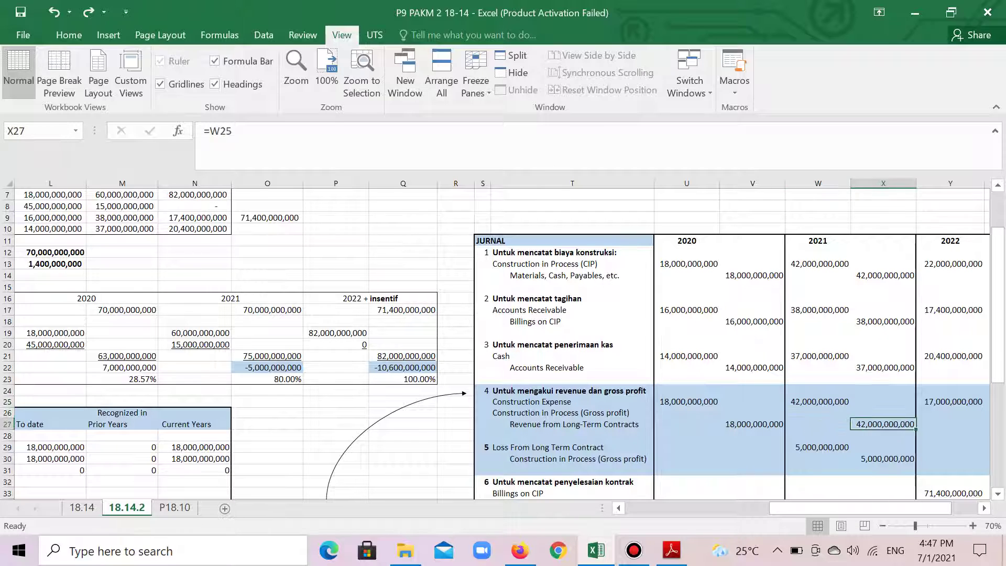
{"action": "scroll", "coordinate": [883, 424], "scroll_direction": "down", "scroll_amount": 1}
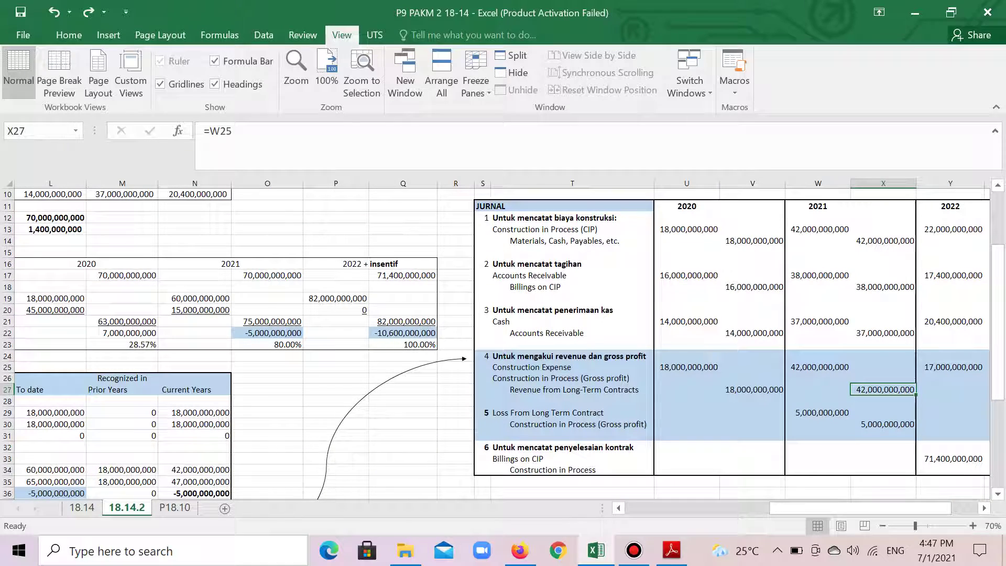
{"action": "scroll", "coordinate": [503, 343], "scroll_direction": "down", "scroll_amount": 2}
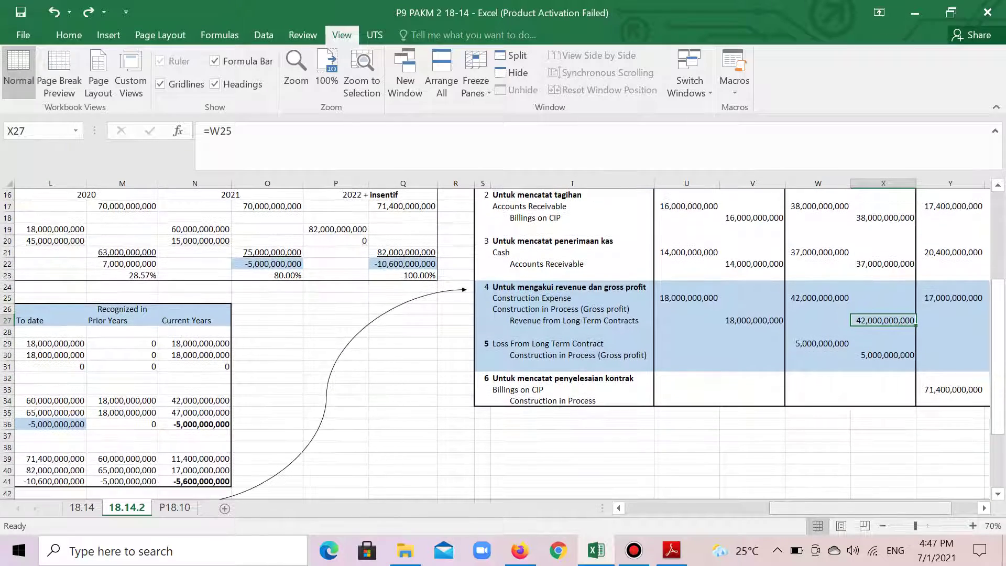
Check the formulas of journal entry 5 for 2021: the contract loss in W29 and the Construction in Process credit in X30
{"action": "left_click_drag", "start_coordinate": [859, 508], "coordinate": [806, 507]}
{"action": "left_click", "coordinate": [452, 425]}
{"action": "left_click", "coordinate": [752, 424]}
{"action": "key", "text": "Left"}
{"action": "key", "text": "Up"}
{"action": "key", "text": "Up"}
{"action": "key", "text": "Up"}
{"action": "key", "text": "Up"}
{"action": "key", "text": "Up"}
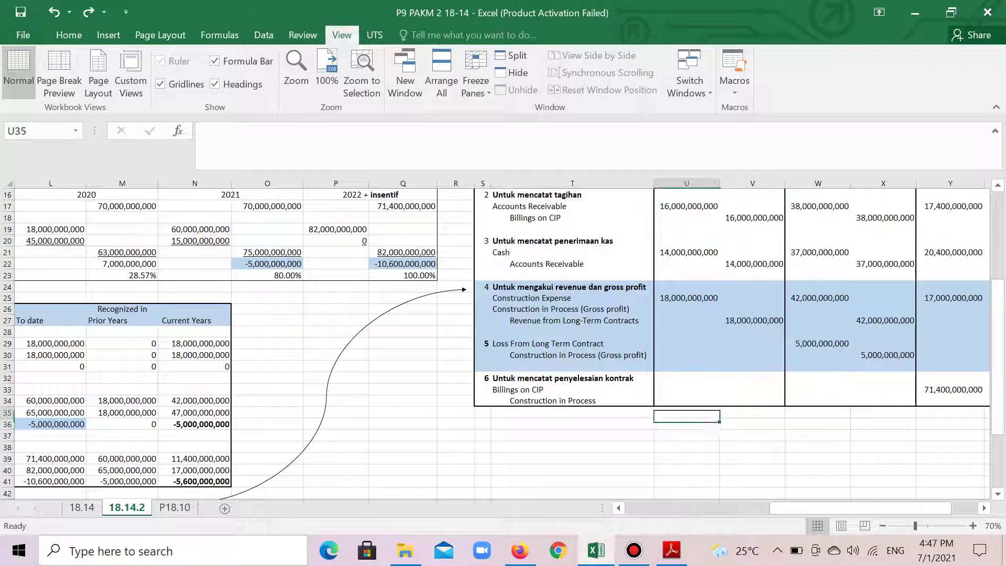
{"action": "key", "text": "Right"}
{"action": "key", "text": "Right"}
{"action": "key", "text": "Up"}
{"action": "key", "text": "Up"}
{"action": "key", "text": "Up"}
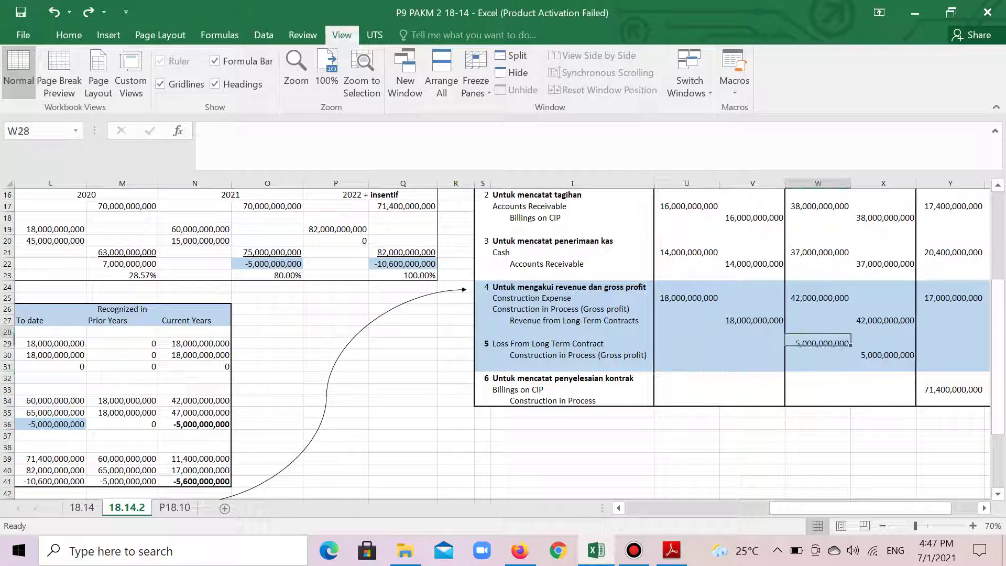
{"action": "key", "text": "Down"}
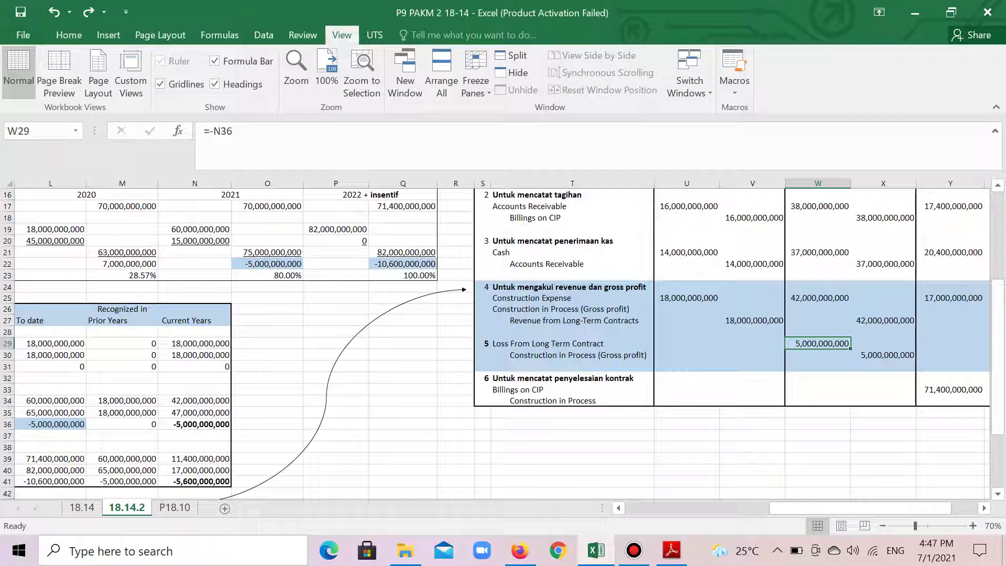
{"action": "key", "text": "Right"}
{"action": "key", "text": "Down"}
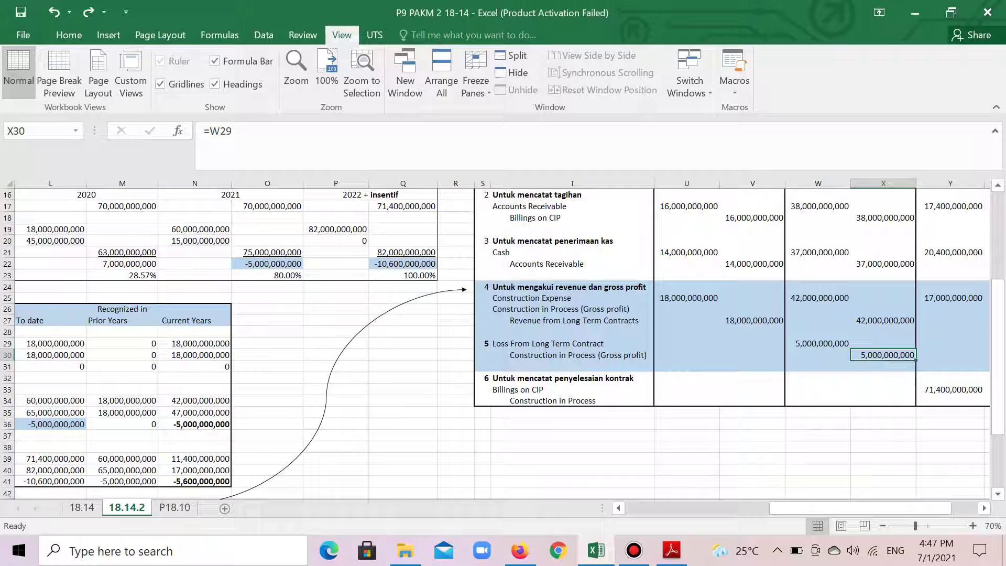
Trace the 2021 loss entry back to the schedule's 2021 GROSS PROFIT row
{"action": "key", "text": "Left"}
{"action": "key", "text": "Right"}
{"action": "key", "text": "Left"}
{"action": "key", "text": "Up"}
{"action": "key", "text": "Up"}
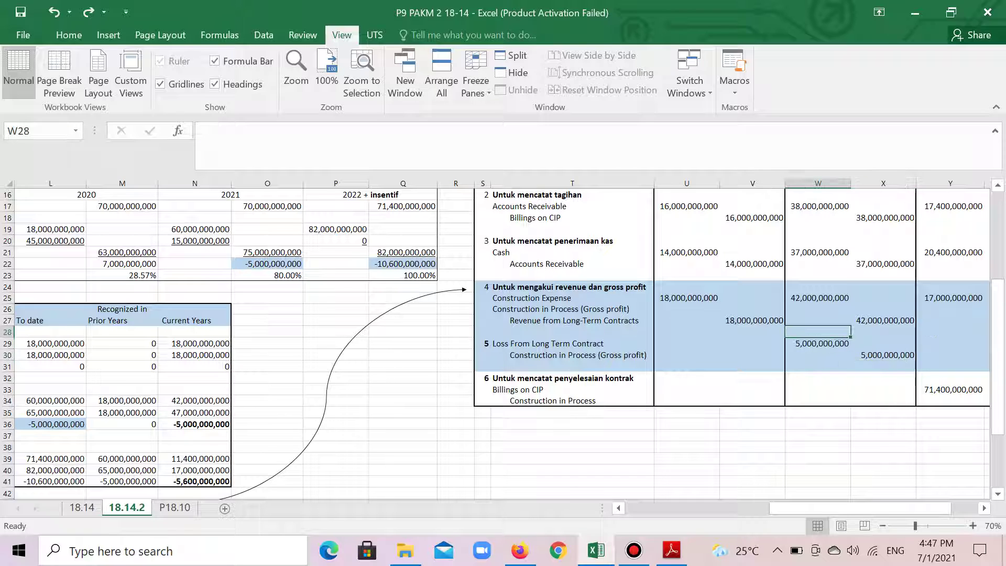
{"action": "key", "text": "Down"}
{"action": "key", "text": "Down"}
{"action": "key", "text": "Left"}
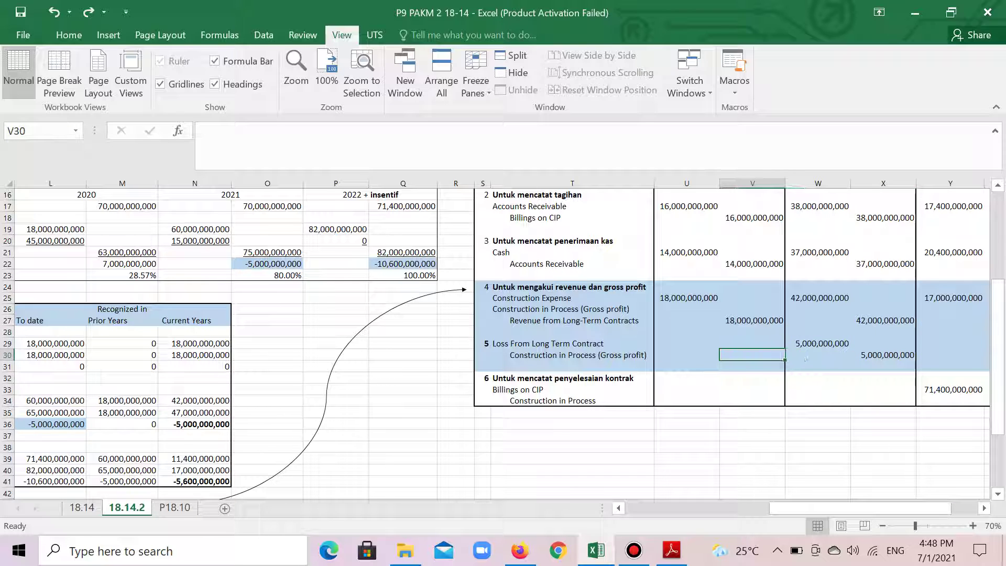
{"action": "key", "text": "Right"}
{"action": "key", "text": "Right"}
{"action": "key", "text": "Left"}
{"action": "key", "text": "Left"}
{"action": "key", "text": "Left"}
{"action": "key", "text": "Left"}
{"action": "key", "text": "Left"}
{"action": "key", "text": "Left"}
{"action": "key", "text": "Left"}
{"action": "key", "text": "Left"}
{"action": "key", "text": "Left"}
{"action": "key", "text": "Left"}
{"action": "key", "text": "Left"}
{"action": "key", "text": "Left"}
{"action": "key", "text": "Left"}
{"action": "key", "text": "Left"}
{"action": "key", "text": "Left"}
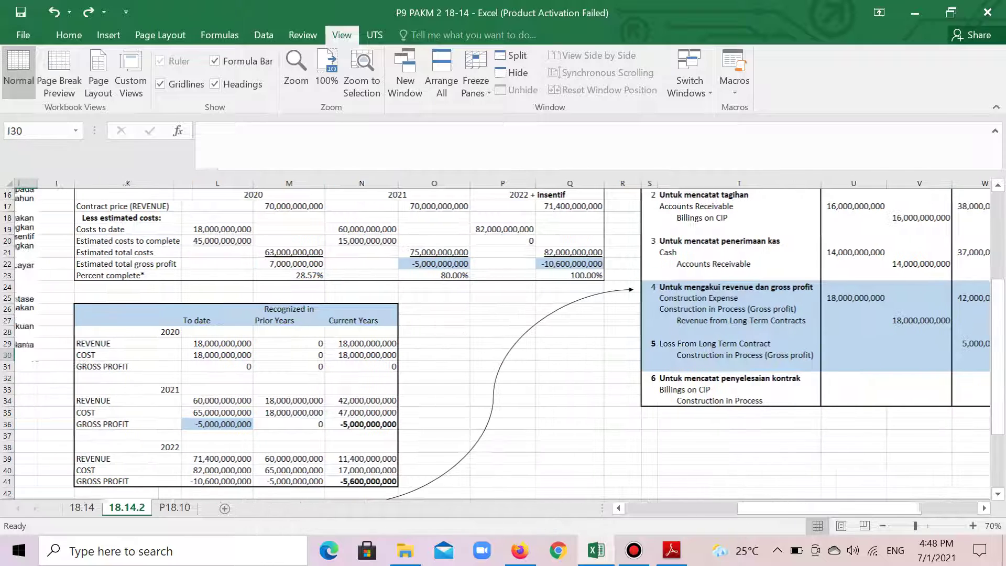
Check the 2022 Construction in Process (Gross profit) formula of journal entry 4 in Z26
{"action": "key", "text": "Right"}
{"action": "key", "text": "Right"}
{"action": "key", "text": "Right"}
{"action": "key", "text": "Right"}
{"action": "key", "text": "Right"}
{"action": "key", "text": "Right"}
{"action": "key", "text": "Right"}
{"action": "key", "text": "Right"}
{"action": "key", "text": "Right"}
{"action": "key", "text": "Right"}
{"action": "key", "text": "Right"}
{"action": "key", "text": "Right"}
{"action": "key", "text": "Right"}
{"action": "key", "text": "Right"}
{"action": "key", "text": "Right"}
{"action": "key", "text": "Right"}
{"action": "key", "text": "Right"}
{"action": "key", "text": "Right"}
{"action": "key", "text": "Up"}
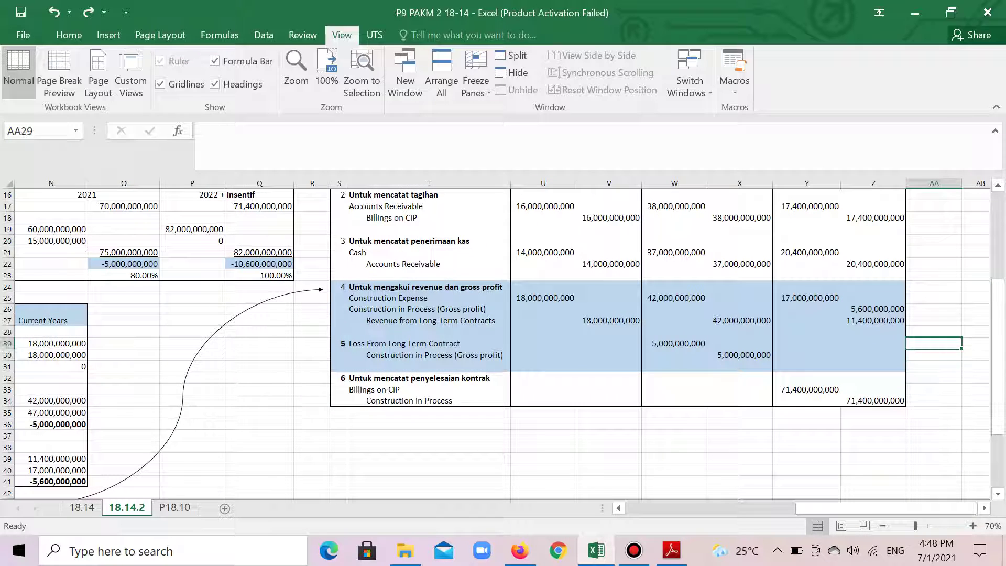
{"action": "key", "text": "Left"}
{"action": "key", "text": "Up"}
{"action": "key", "text": "Up"}
{"action": "key", "text": "Up"}
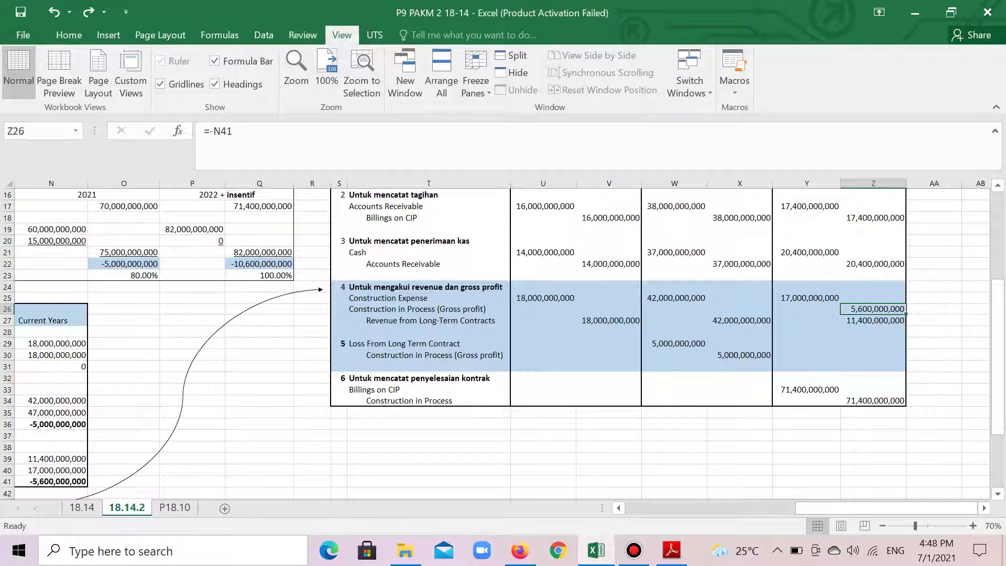
Check the 2022 Revenue from Long-Term Contracts formula in Z27 and the Construction Expense formula in Y25
{"action": "key", "text": "Left"}
{"action": "key", "text": "Right"}
{"action": "key", "text": "Up"}
{"action": "key", "text": "Down"}
{"action": "key", "text": "Left"}
{"action": "key", "text": "Down"}
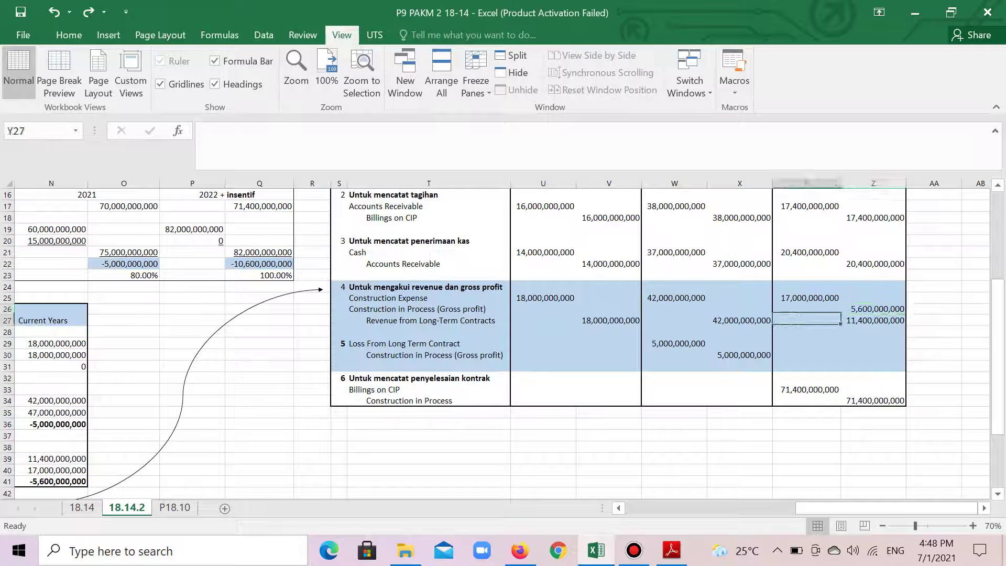
{"action": "key", "text": "Left"}
{"action": "key", "text": "Down"}
{"action": "key", "text": "Down"}
{"action": "key", "text": "Right"}
{"action": "key", "text": "Right"}
{"action": "key", "text": "Up"}
{"action": "key", "text": "Up"}
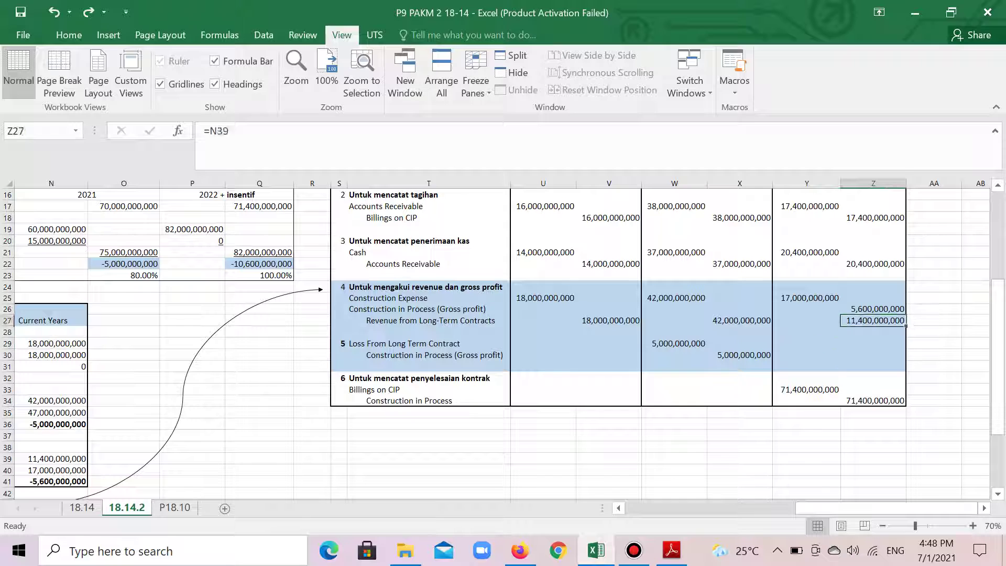
{"action": "key", "text": "Up"}
{"action": "key", "text": "Left"}
{"action": "key", "text": "Up"}
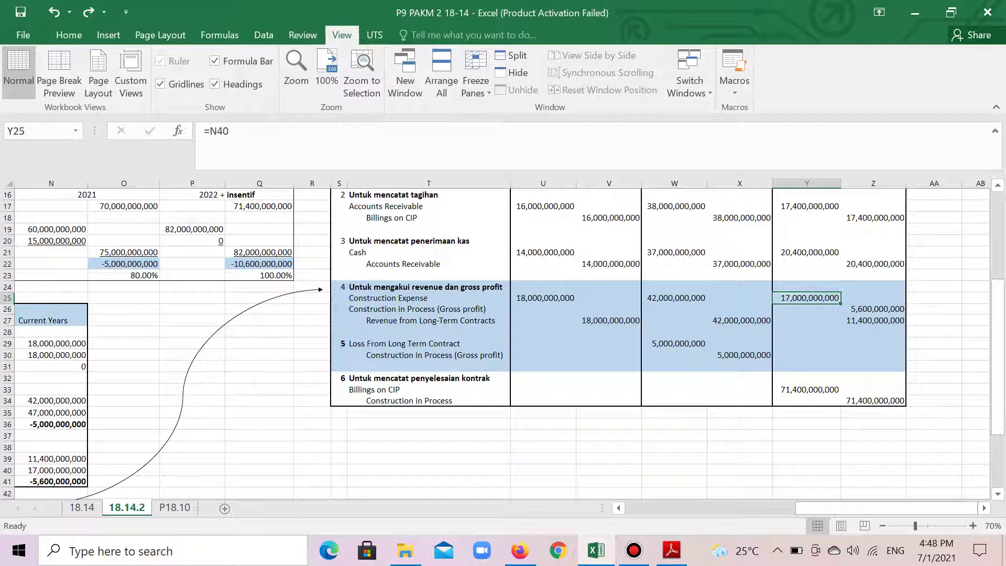
Trace the 2022 Construction Expense to the schedule's 2022 COST row and inspect the current-year formula in N40
{"action": "key", "text": "Left"}
{"action": "key", "text": "Left"}
{"action": "key", "text": "Left"}
{"action": "key", "text": "Left"}
{"action": "key", "text": "Left"}
{"action": "key", "text": "Left"}
{"action": "key", "text": "Left"}
{"action": "key", "text": "Left"}
{"action": "key", "text": "Left"}
{"action": "key", "text": "Left"}
{"action": "key", "text": "Left"}
{"action": "key", "text": "Left"}
{"action": "key", "text": "Left"}
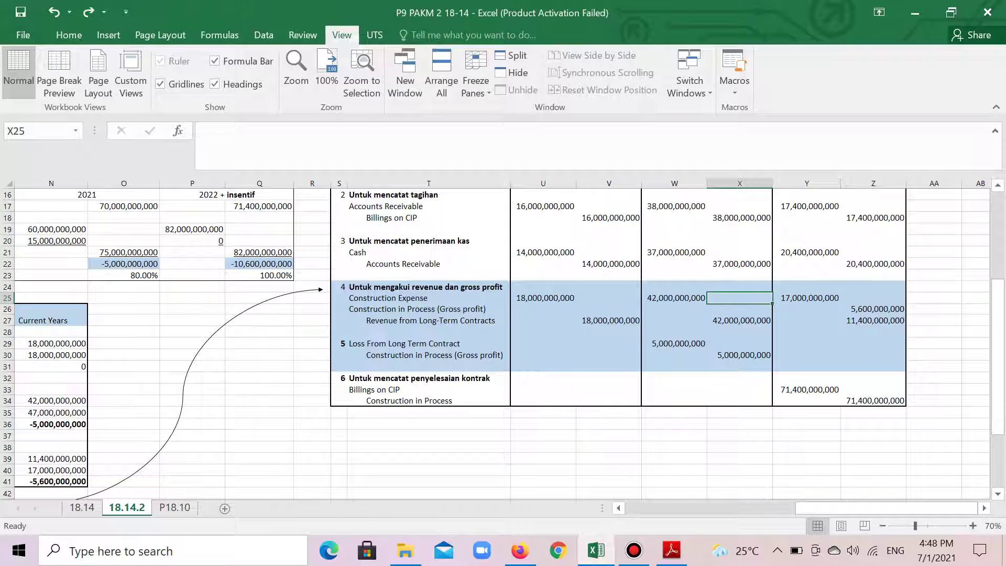
{"action": "key", "text": "Down"}
{"action": "key", "text": "Right"}
{"action": "key", "text": "Down"}
{"action": "key", "text": "Down"}
{"action": "key", "text": "Down"}
{"action": "key", "text": "Down"}
{"action": "key", "text": "Down"}
{"action": "key", "text": "Down"}
{"action": "key", "text": "Down"}
{"action": "key", "text": "Down"}
{"action": "key", "text": "Down"}
{"action": "key", "text": "Down"}
{"action": "key", "text": "Down"}
{"action": "key", "text": "Down"}
{"action": "key", "text": "Down"}
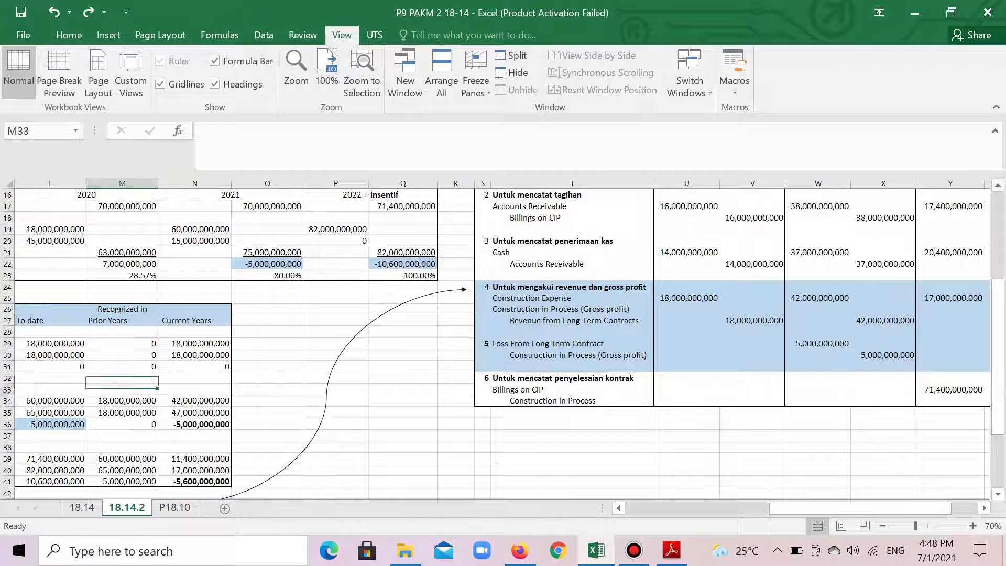
{"action": "key", "text": "Left"}
{"action": "key", "text": "Left"}
{"action": "key", "text": "Left"}
{"action": "key", "text": "Right"}
{"action": "key", "text": "Down"}
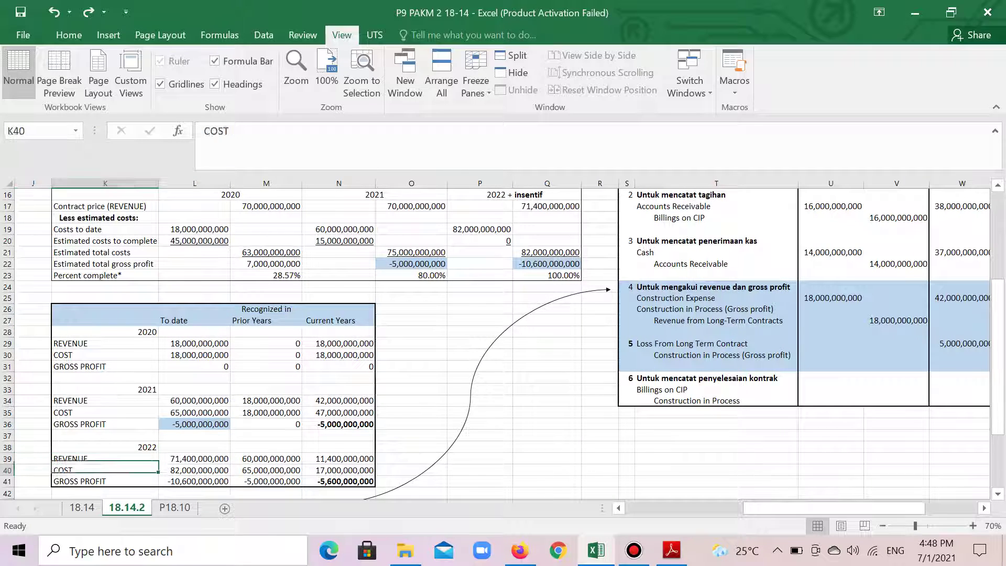
{"action": "key", "text": "Right"}
{"action": "key", "text": "Right"}
{"action": "key", "text": "Right"}
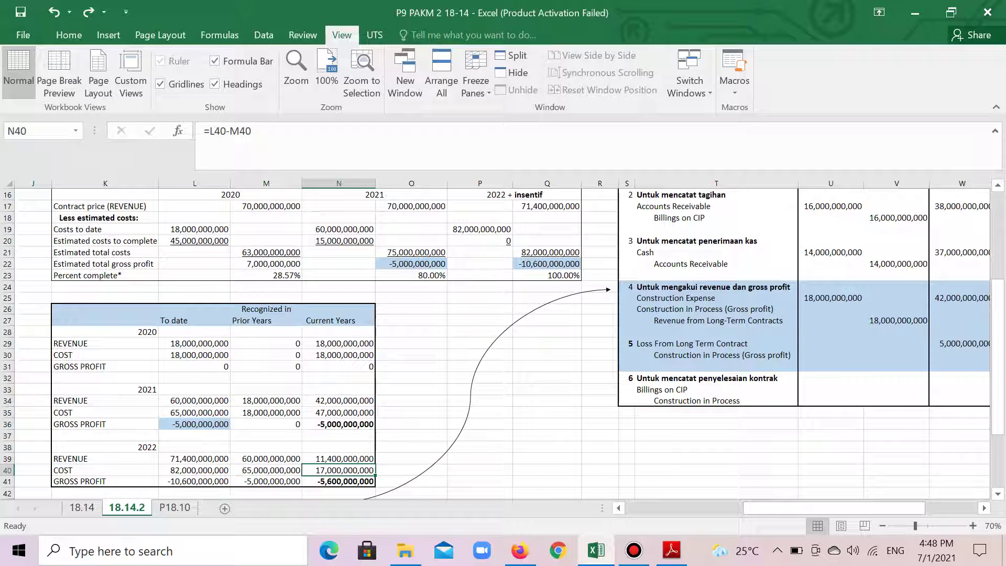
Go back from the schedule's 2022 rows to the Construction in Process (Gross profit) credit in Z26 and review its link
{"action": "key", "text": "Up"}
{"action": "key", "text": "Right"}
{"action": "key", "text": "Right"}
{"action": "key", "text": "Right"}
{"action": "key", "text": "Right"}
{"action": "key", "text": "Right"}
{"action": "key", "text": "Right"}
{"action": "key", "text": "Right"}
{"action": "key", "text": "Right"}
{"action": "key", "text": "Right"}
{"action": "key", "text": "Right"}
{"action": "key", "text": "Right"}
{"action": "key", "text": "Right"}
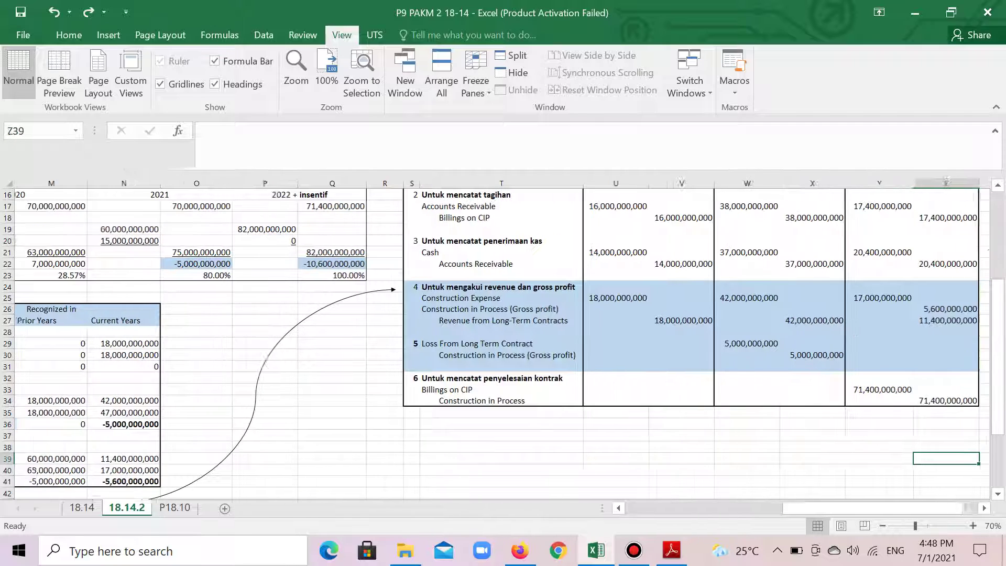
{"action": "key", "text": "Right"}
{"action": "key", "text": "Right"}
{"action": "key", "text": "Up"}
{"action": "key", "text": "Up"}
{"action": "key", "text": "Up"}
{"action": "key", "text": "Up"}
{"action": "key", "text": "Up"}
{"action": "key", "text": "Up"}
{"action": "key", "text": "Up"}
{"action": "key", "text": "Up"}
{"action": "key", "text": "Left"}
{"action": "key", "text": "Up"}
{"action": "key", "text": "Up"}
{"action": "key", "text": "Up"}
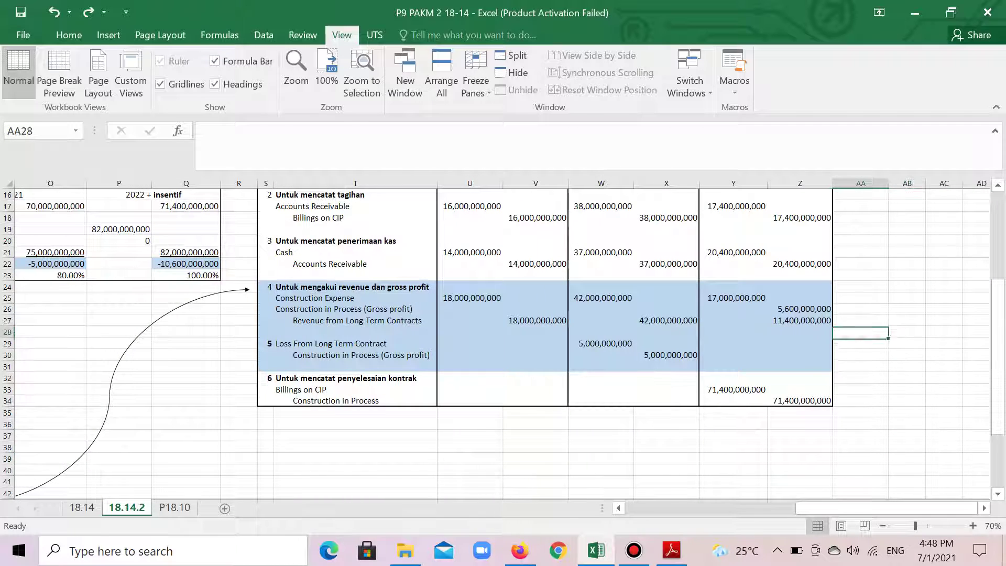
{"action": "key", "text": "Left"}
{"action": "key", "text": "Up"}
{"action": "key", "text": "Up"}
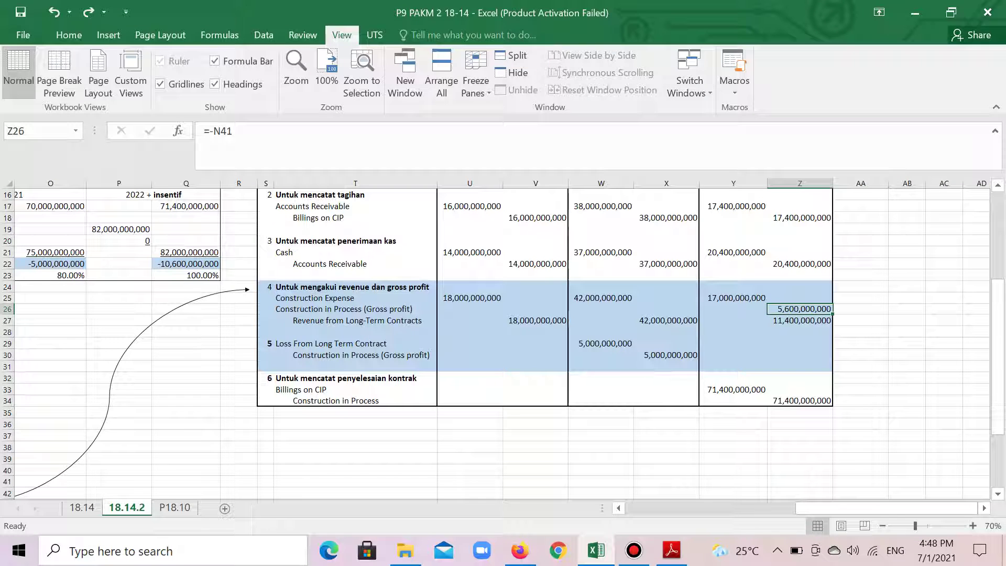
Examine the 2022 Billings on CIP formula in Y33 of closing entry 6 and its source billings in row 18
{"action": "key", "text": "Left"}
{"action": "key", "text": "Down"}
{"action": "key", "text": "Down"}
{"action": "key", "text": "Down"}
{"action": "key", "text": "Down"}
{"action": "key", "text": "Down"}
{"action": "key", "text": "Down"}
{"action": "key", "text": "Down"}
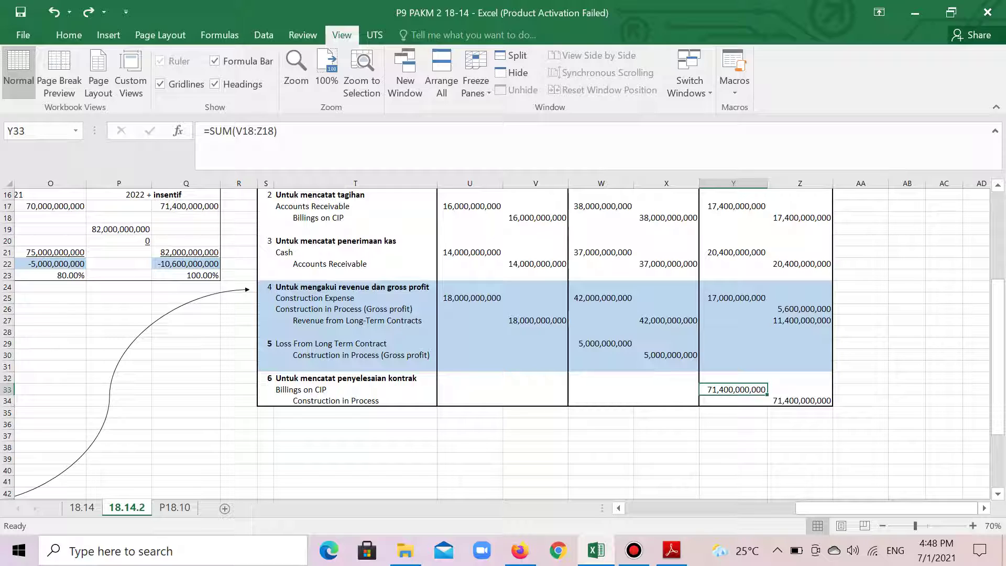
{"action": "scroll", "coordinate": [502, 343], "scroll_direction": "up", "scroll_amount": 3}
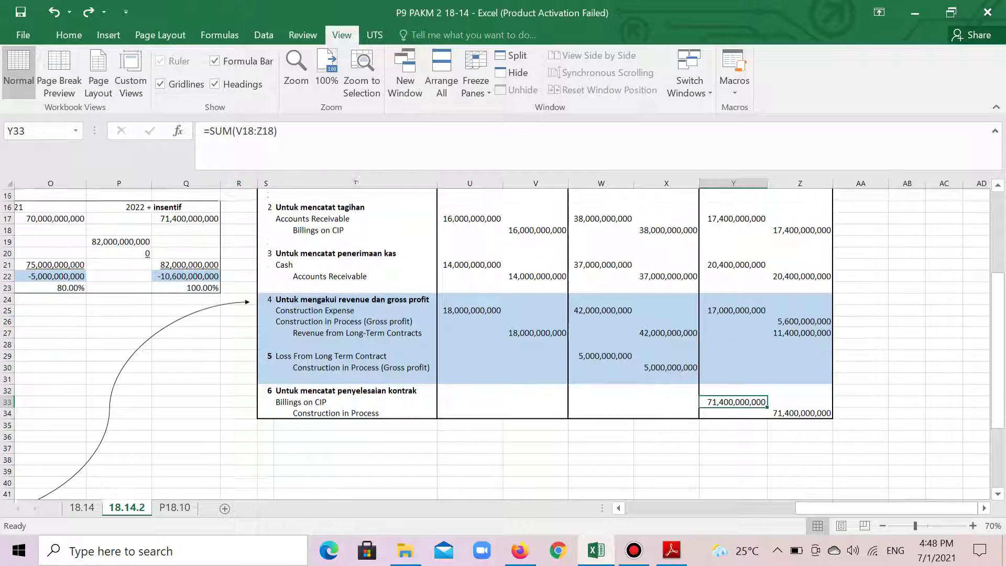
Compare the 2022 contract price formula in Q17 with the Billings on CIP formula in Y33 of closing entry 6
{"action": "left_click", "coordinate": [186, 310]}
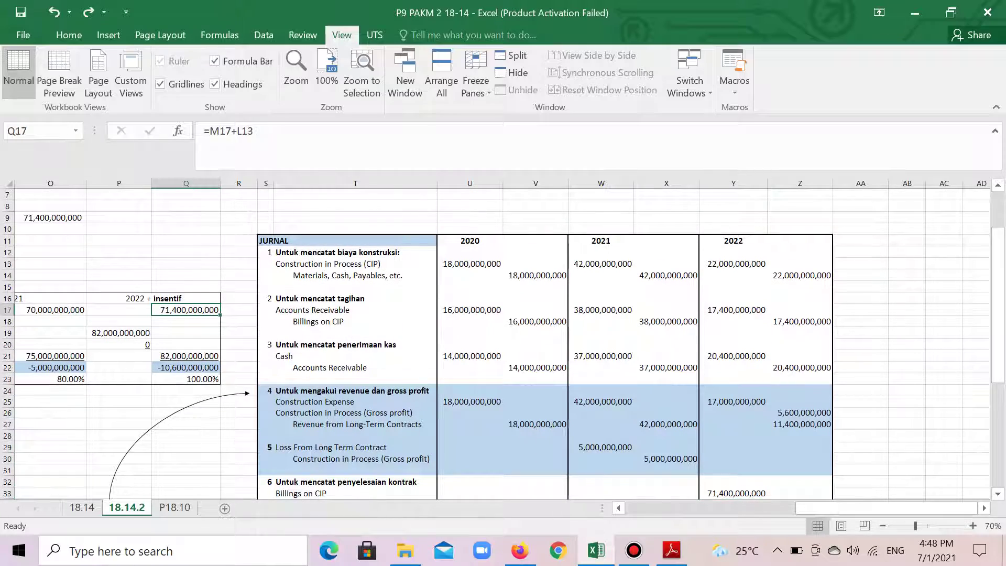
{"action": "scroll", "coordinate": [502, 343], "scroll_direction": "left", "scroll_amount": 5}
{"action": "left_click_drag", "start_coordinate": [663, 508], "coordinate": [820, 508]}
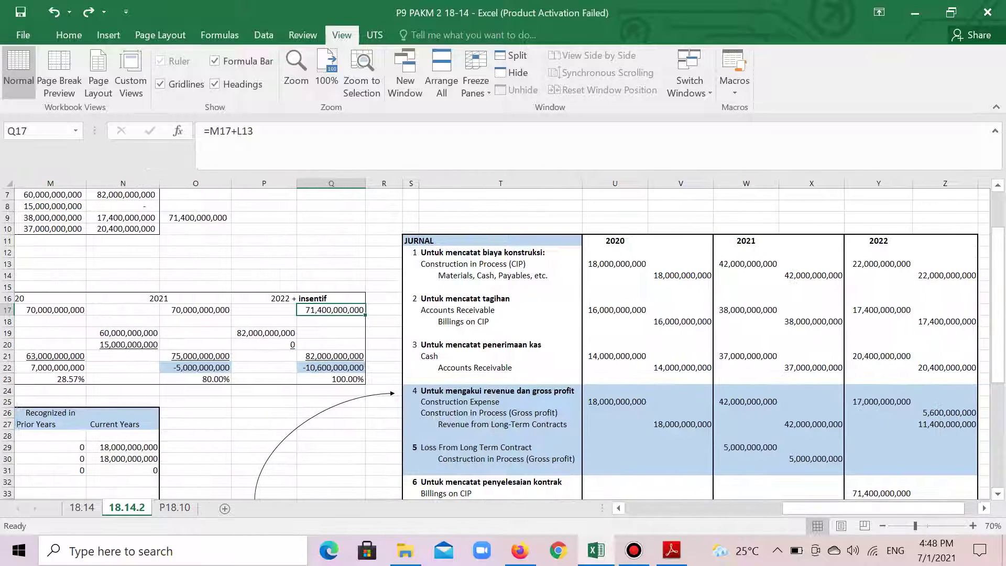
{"action": "scroll", "coordinate": [502, 343], "scroll_direction": "down", "scroll_amount": 1}
{"action": "double_click", "coordinate": [881, 459]}
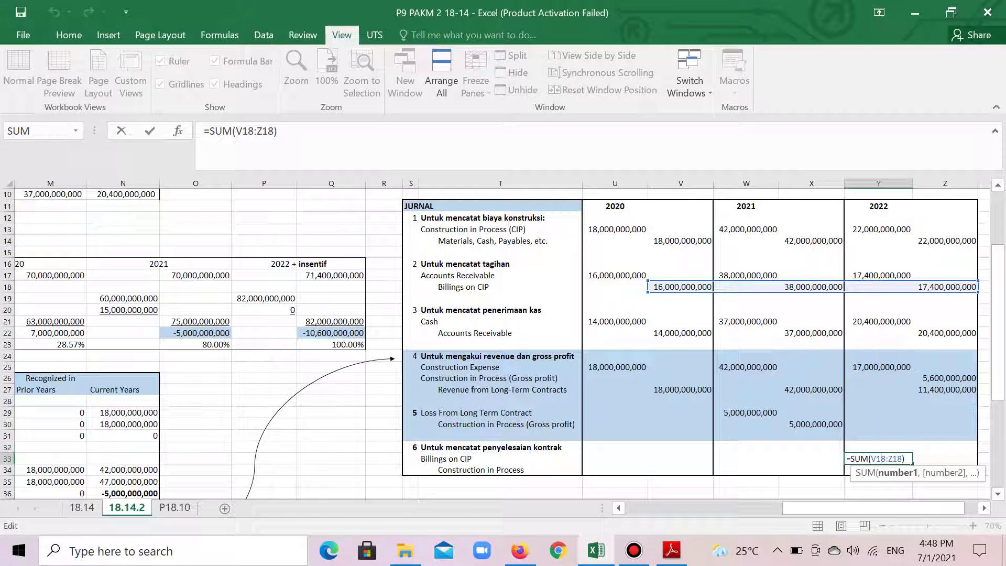
{"action": "key", "text": "Return"}
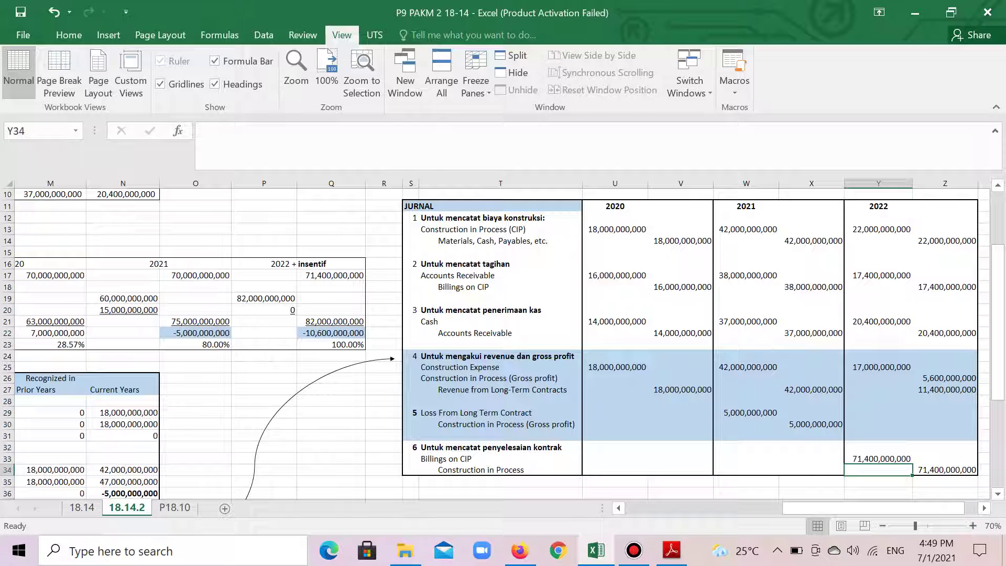
Check the Construction in Process credit formula in Z34 of closing entry 6
{"action": "key", "text": "Right"}
{"action": "key", "text": "F2"}
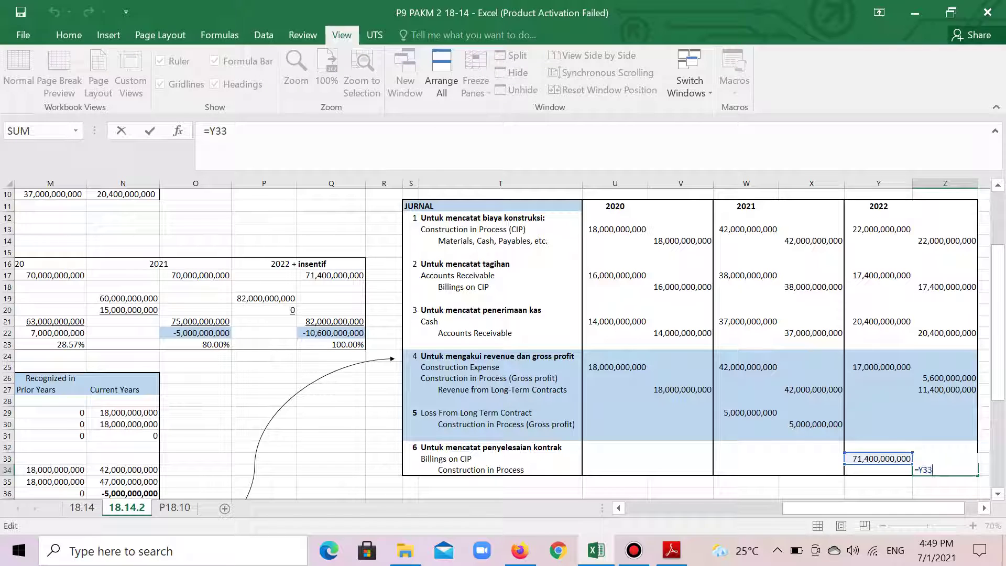
{"action": "key", "text": "Return"}
{"action": "key", "text": "Down"}
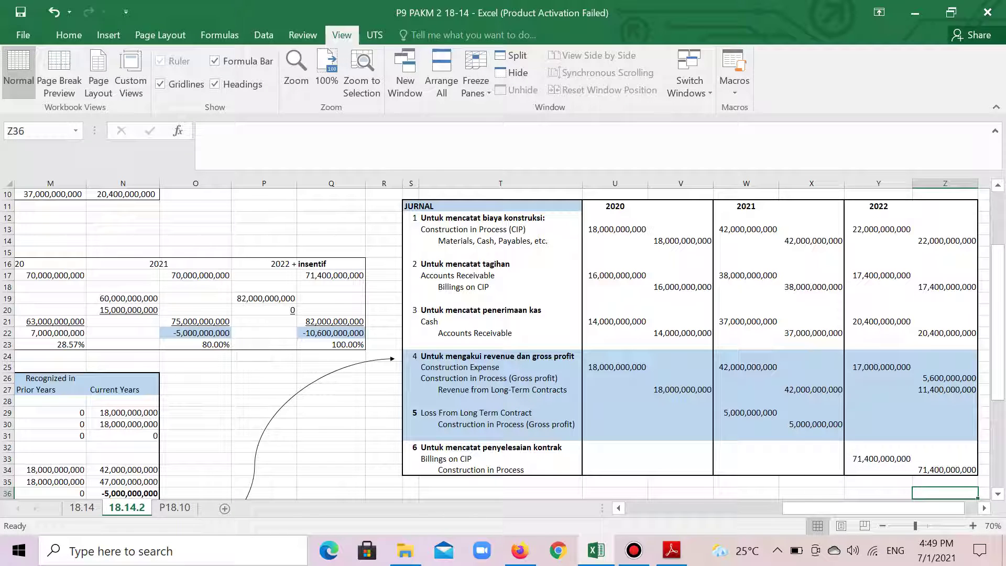
Go back from the journal to the exercise text and review the Cost Recovery method tables beside it
{"action": "key", "text": "Left"}
{"action": "key", "text": "Left"}
{"action": "key", "text": "Left"}
{"action": "key", "text": "Left"}
{"action": "key", "text": "Left"}
{"action": "key", "text": "Left"}
{"action": "key", "text": "Left"}
{"action": "key", "text": "Left"}
{"action": "key", "text": "Left"}
{"action": "key", "text": "Left"}
{"action": "key", "text": "Left"}
{"action": "key", "text": "Left"}
{"action": "key", "text": "Left"}
{"action": "key", "text": "Left"}
{"action": "key", "text": "Left"}
{"action": "key", "text": "Left"}
{"action": "key", "text": "Left"}
{"action": "key", "text": "Left"}
{"action": "key", "text": "Left"}
{"action": "key", "text": "Left"}
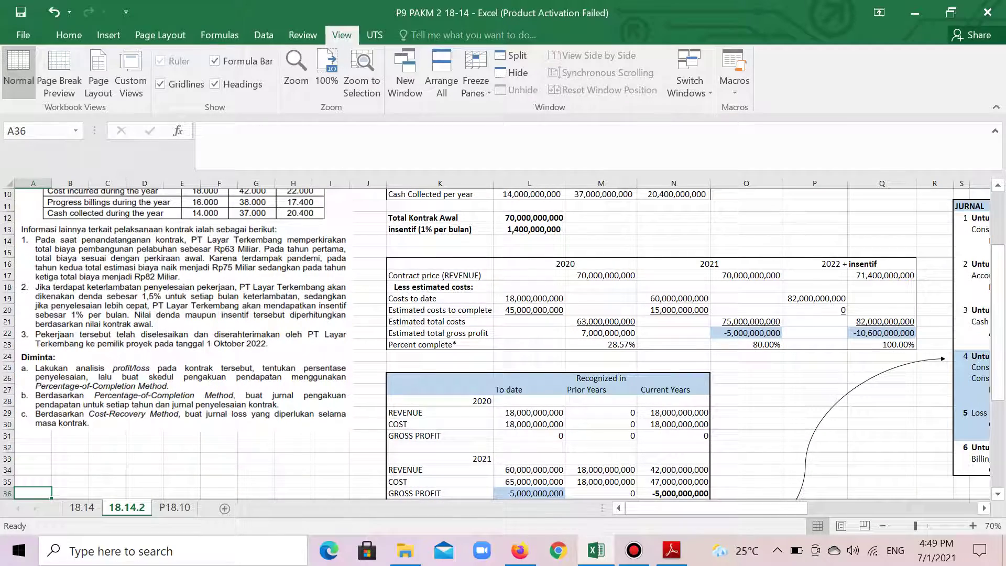
{"action": "left_click_drag", "start_coordinate": [814, 401], "coordinate": [755, 402]}
{"action": "scroll", "coordinate": [755, 401], "scroll_direction": "up", "scroll_amount": 3}
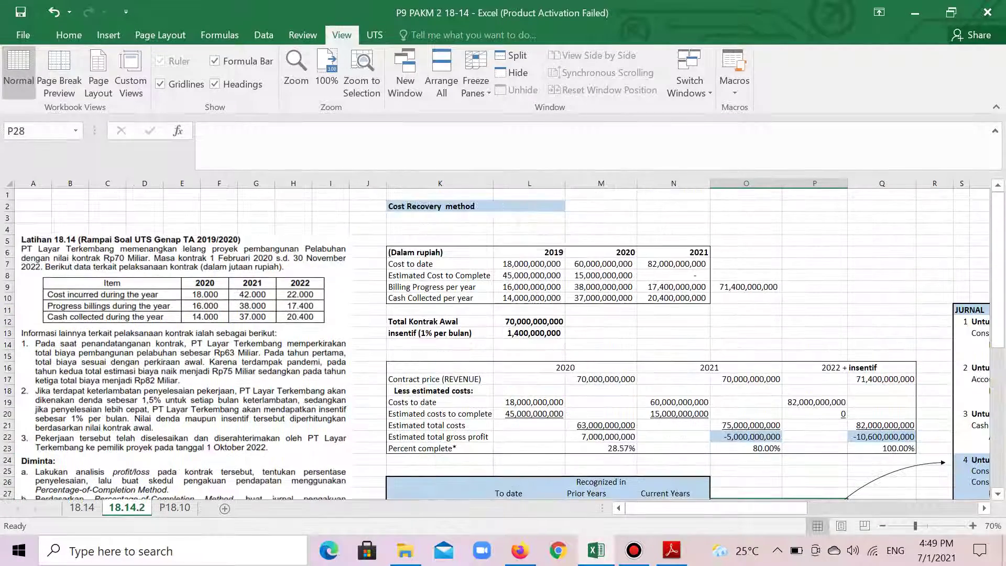
{"action": "scroll", "coordinate": [503, 343], "scroll_direction": "down", "scroll_amount": 3}
{"action": "scroll", "coordinate": [503, 343], "scroll_direction": "up", "scroll_amount": 3}
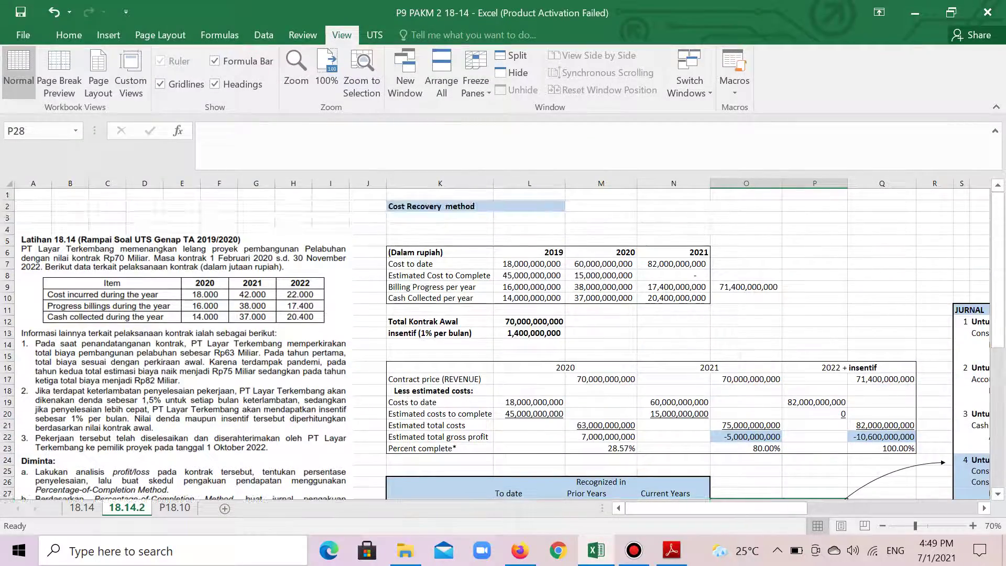
Move the Latihan 18.14 exercise picture slightly up and to the right, with its upper edge around row 2, and deselect it
{"action": "left_click_drag", "start_coordinate": [190, 236], "coordinate": [208, 212]}
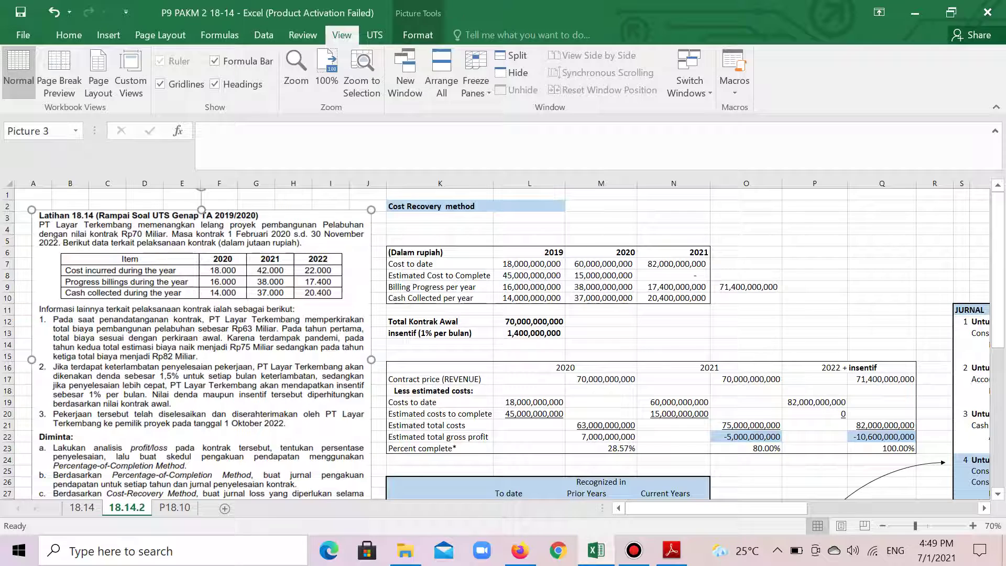
{"action": "left_click", "coordinate": [440, 217]}
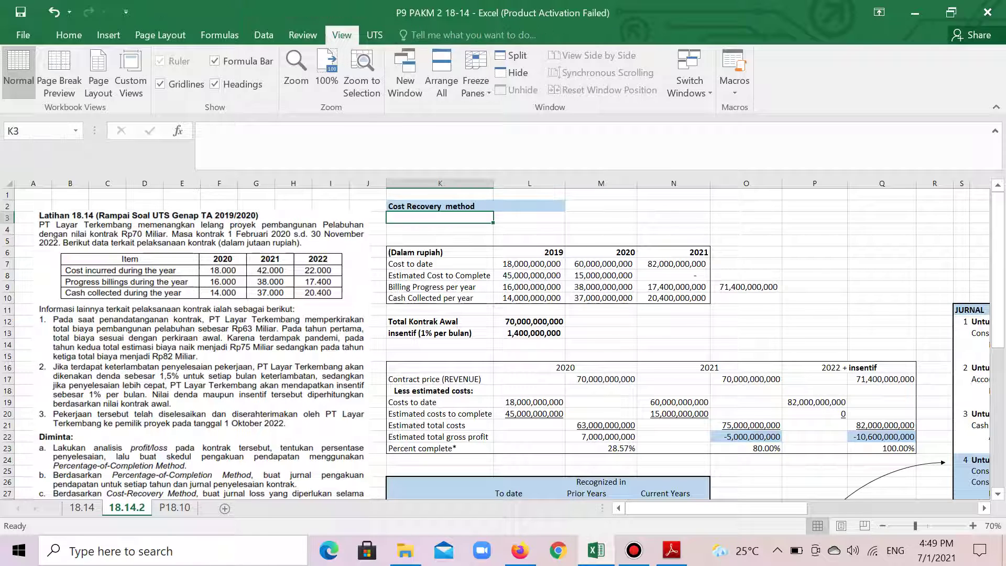
{"action": "left_click", "coordinate": [673, 206]}
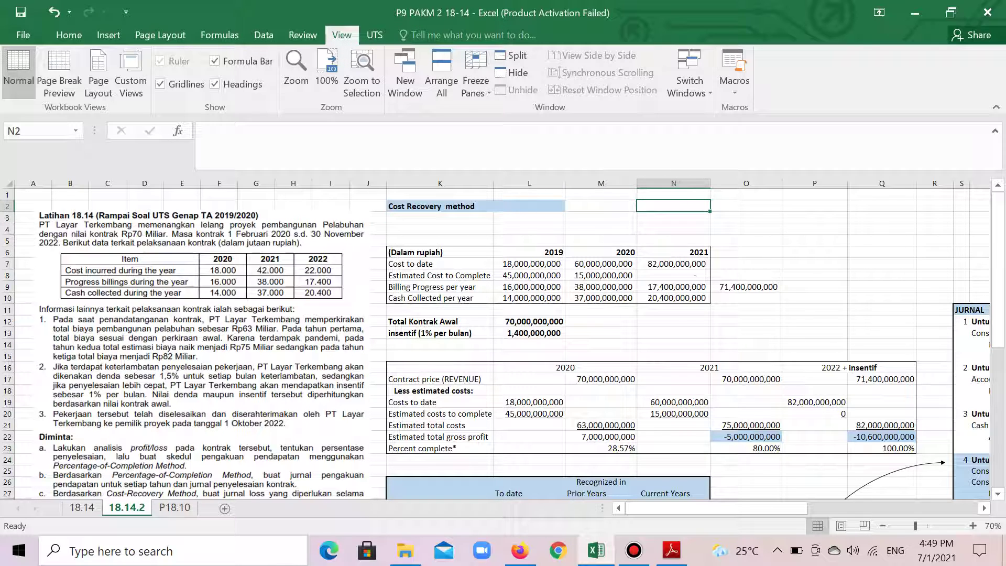